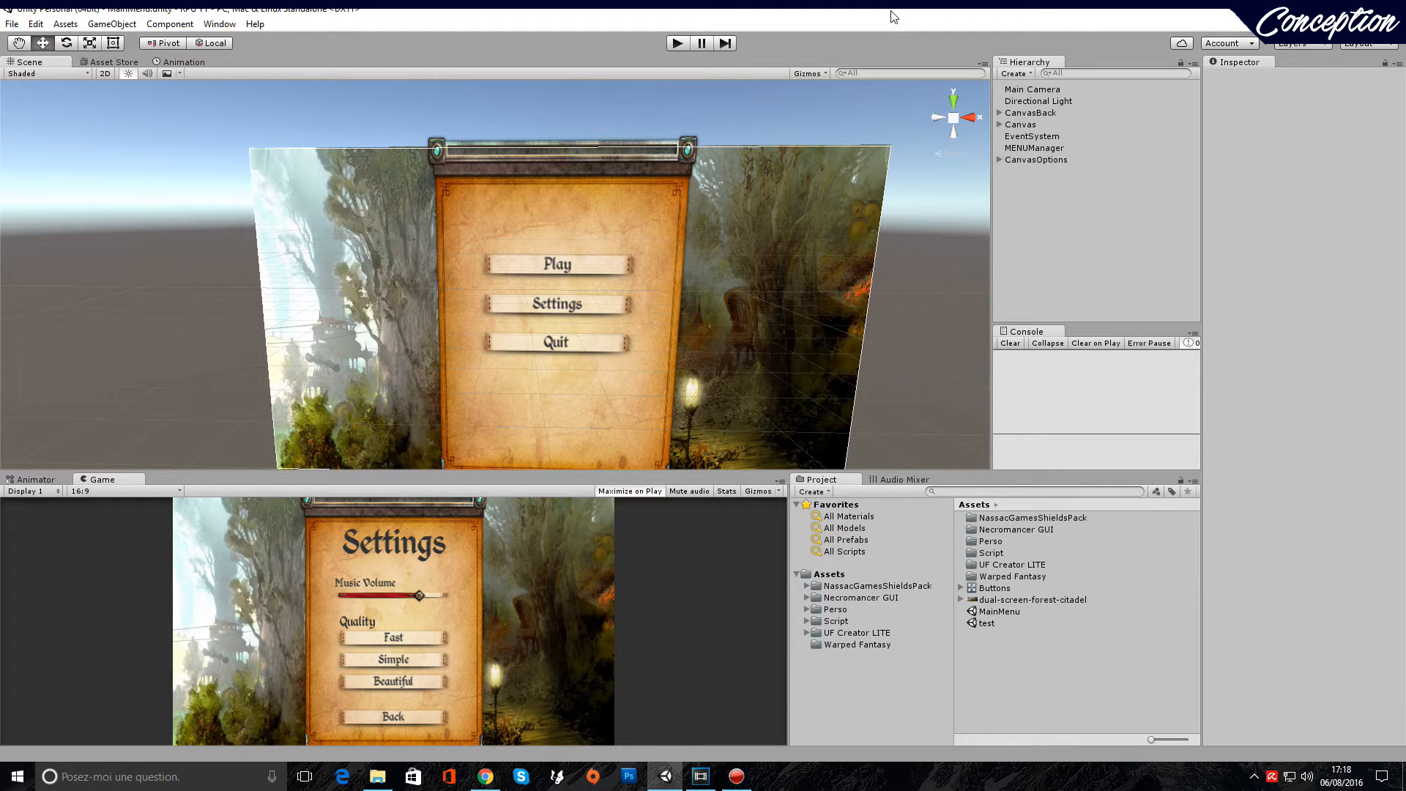
right_click_drag(628, 217, 657, 240)
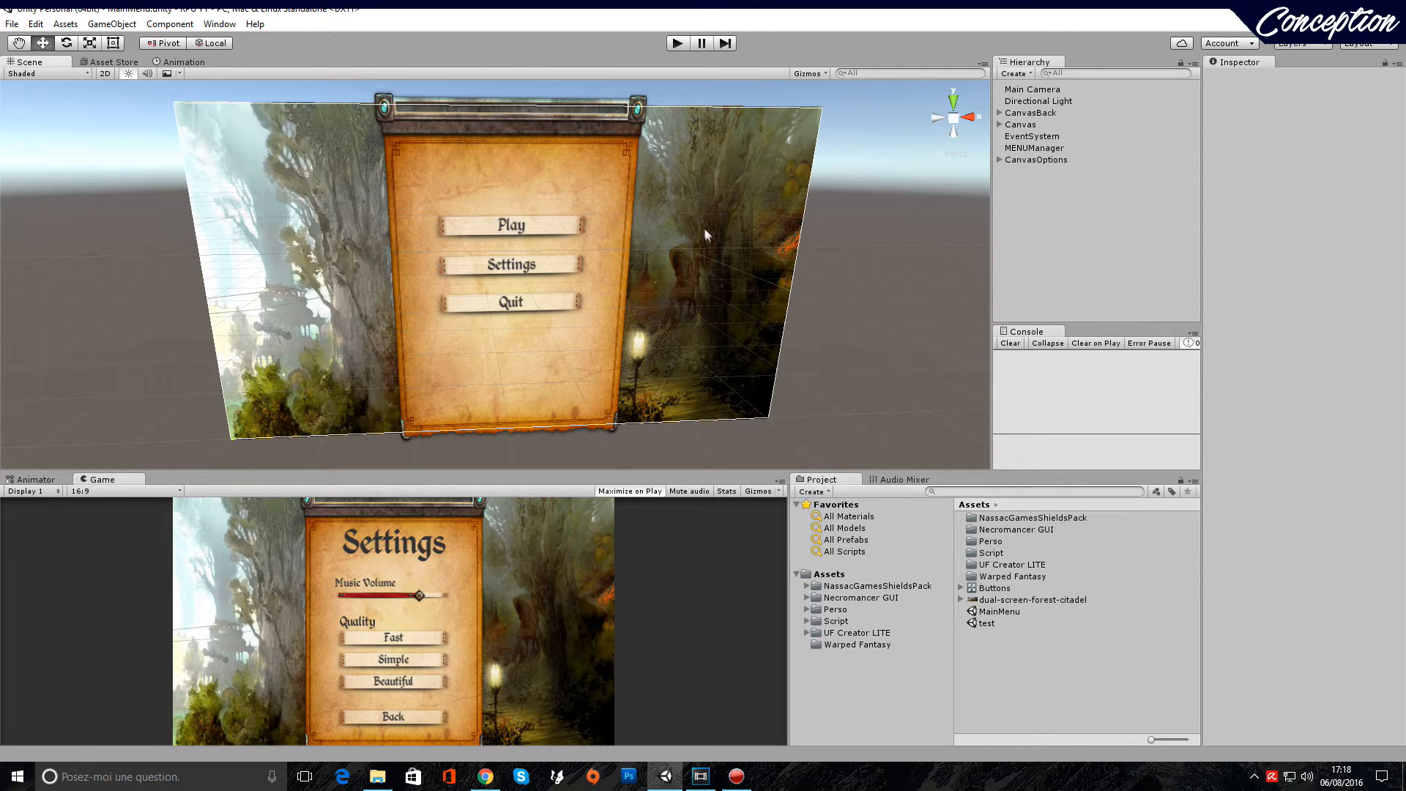
middle_click_drag(702, 258, 722, 263)
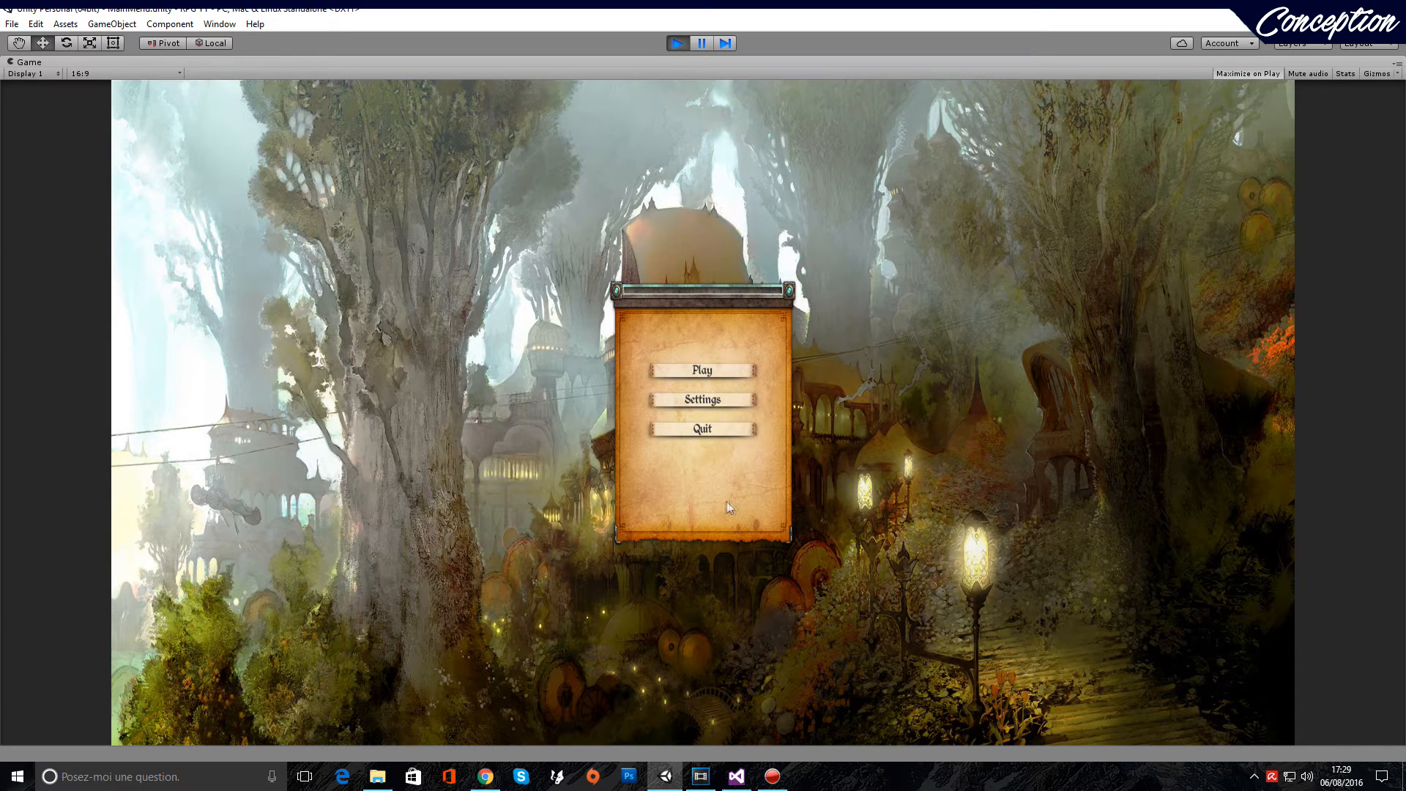
Test the running game's Settings screen by moving the Music Volume slider to a low level and trying the quality buttons
left_click(732, 403)
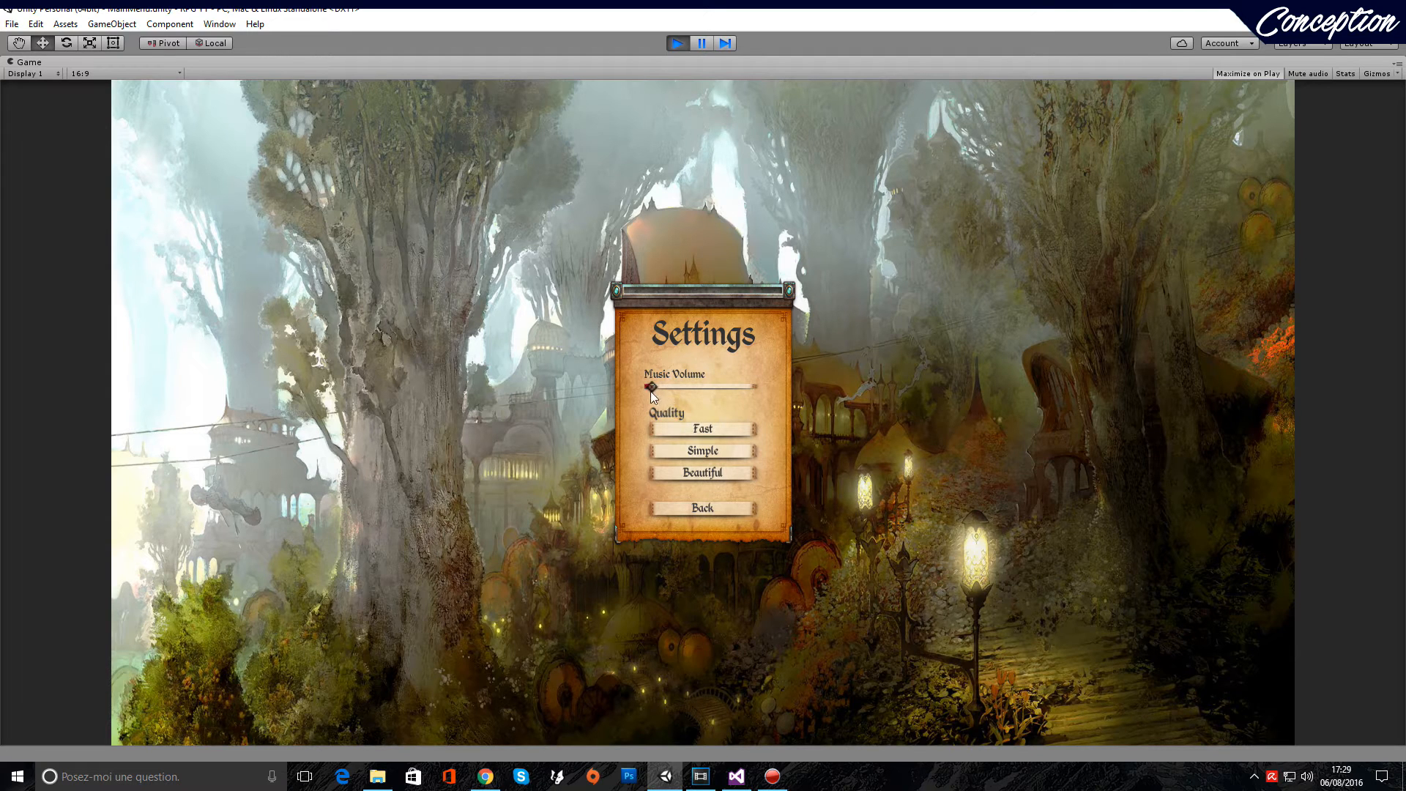
left_click_drag(675, 397, 734, 399)
left_click_drag(656, 400, 664, 401)
left_click(681, 435)
left_click(682, 448)
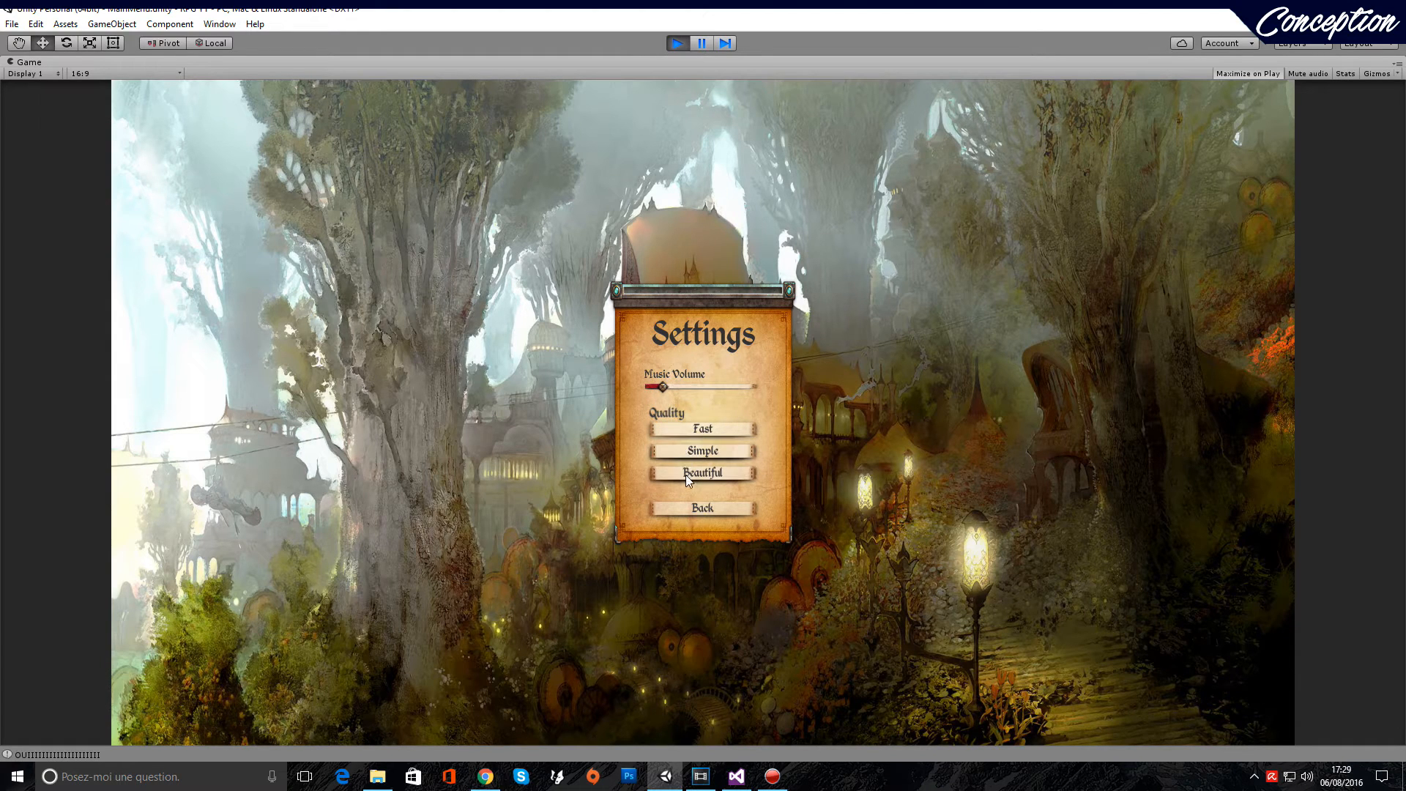
left_click(705, 427)
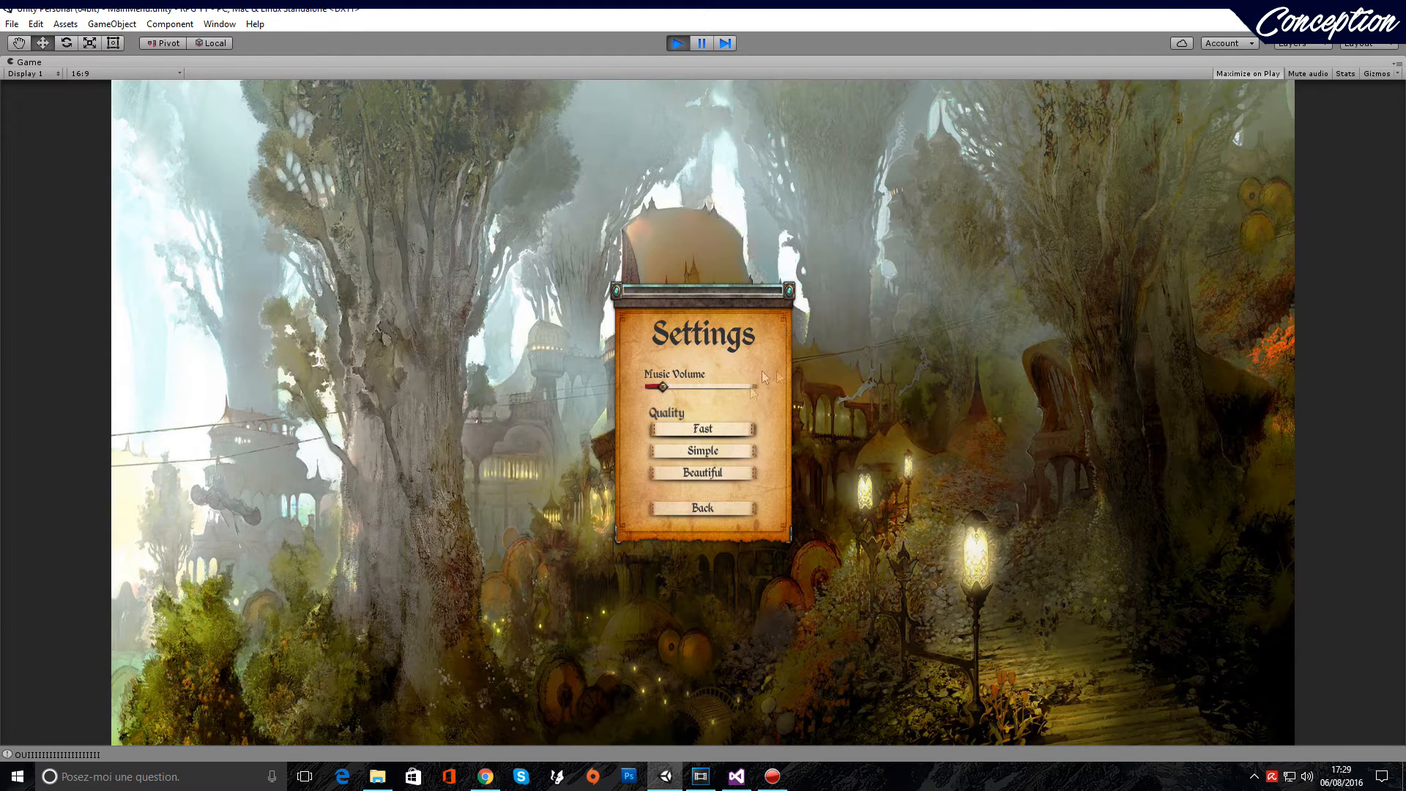
Test switching between the Settings screen and the main menu with Back and Settings, and stop Play mode
left_click(714, 513)
left_click(705, 392)
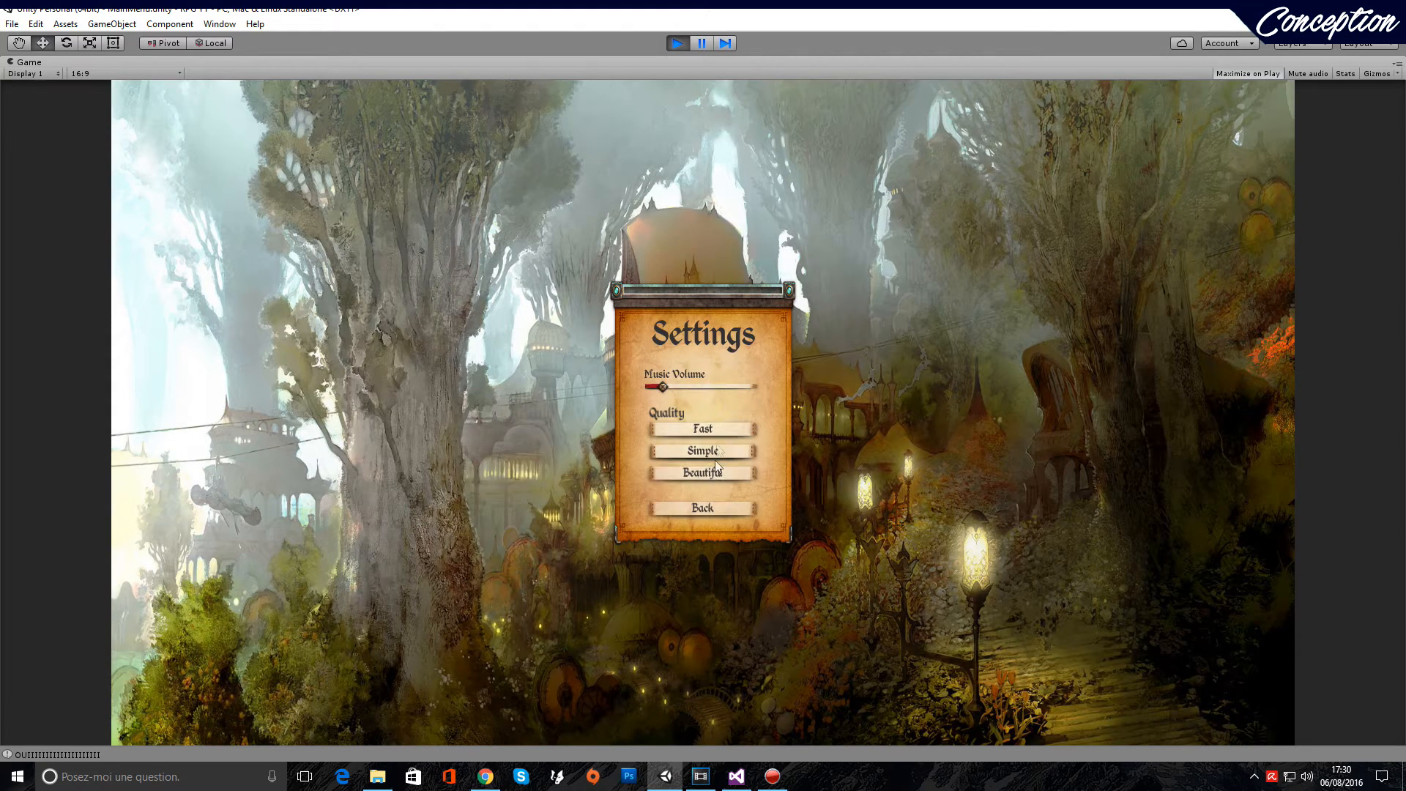
left_click(717, 506)
left_click(677, 44)
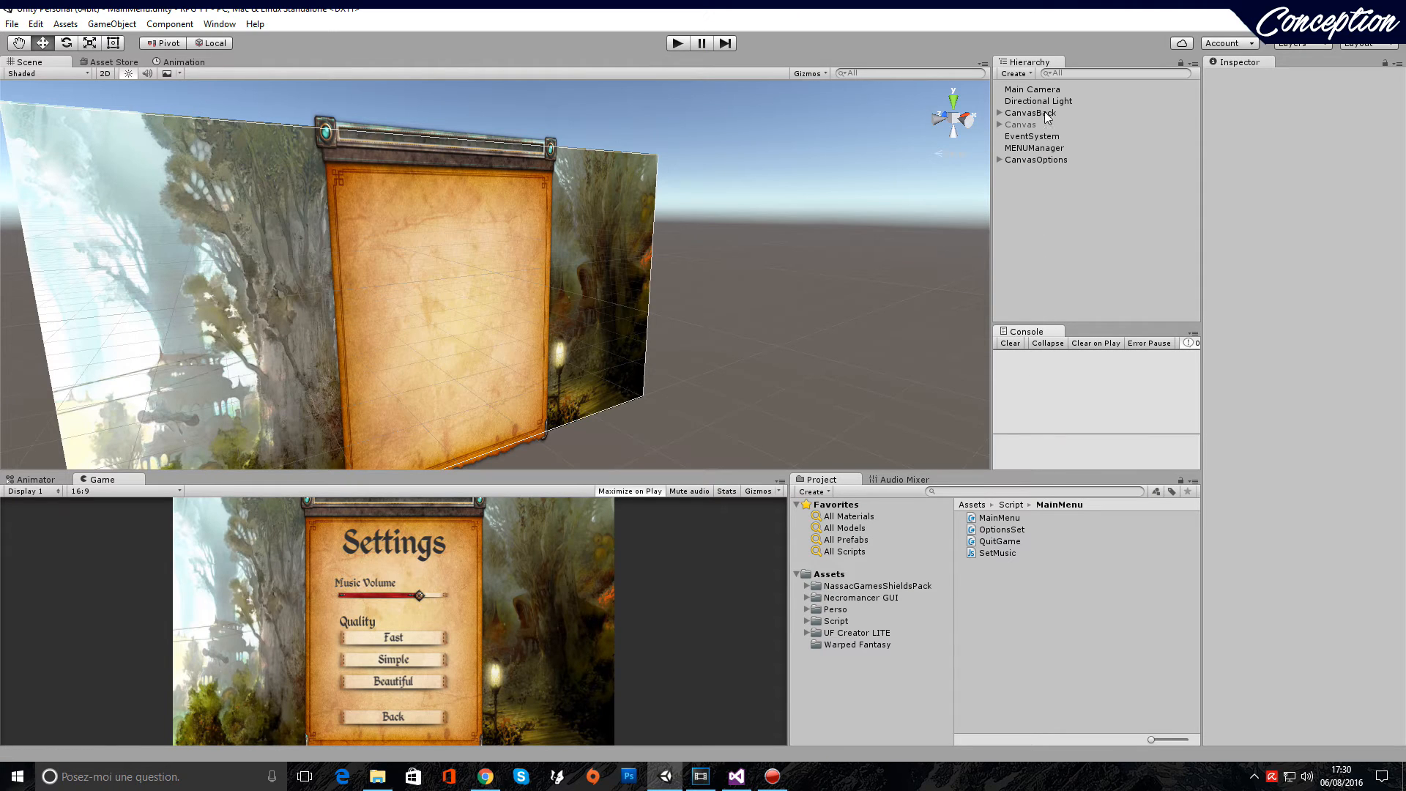
Delete the OptionsSet and SetMusic scripts from the MainMenu script folder
left_click(996, 553)
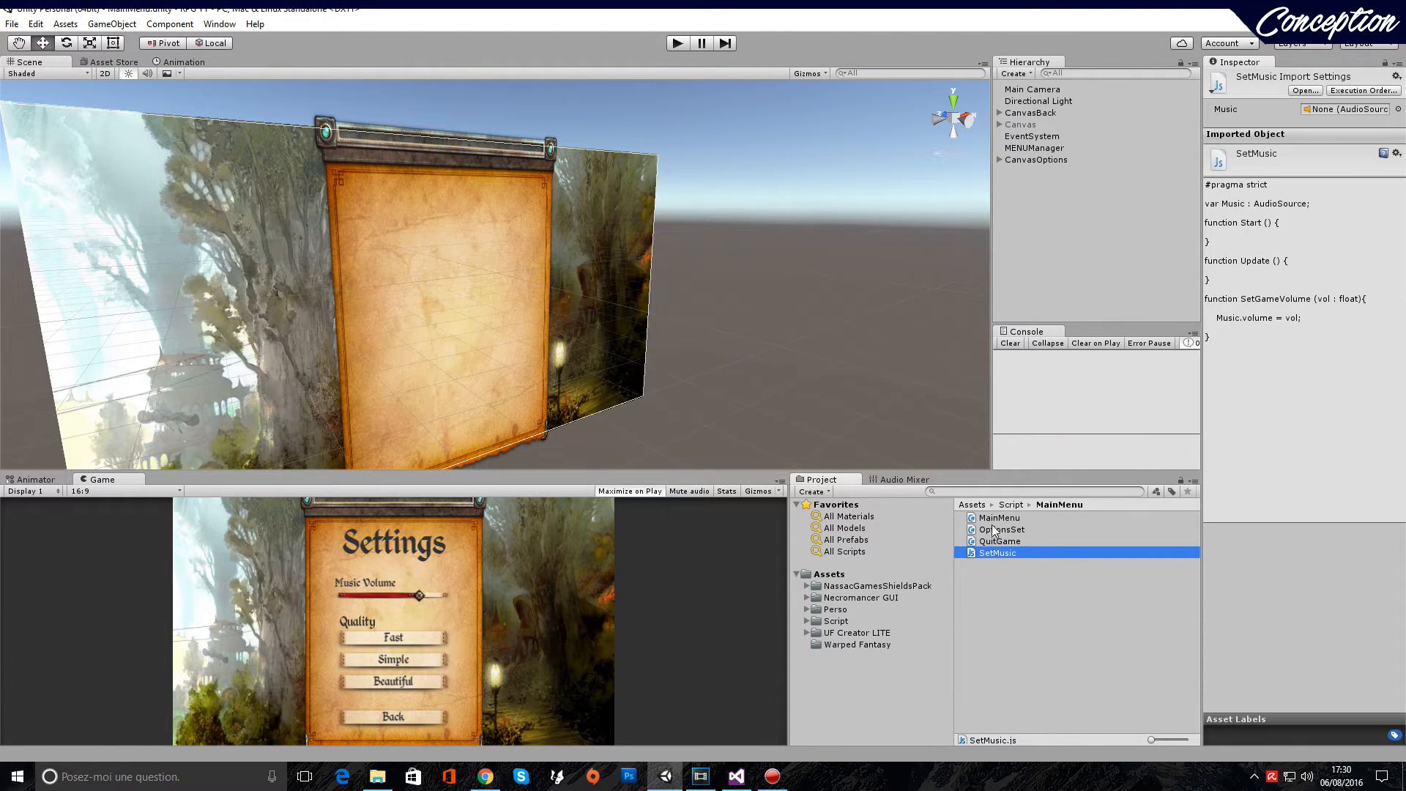
left_click(1029, 531, "ctrl")
right_click(1029, 531)
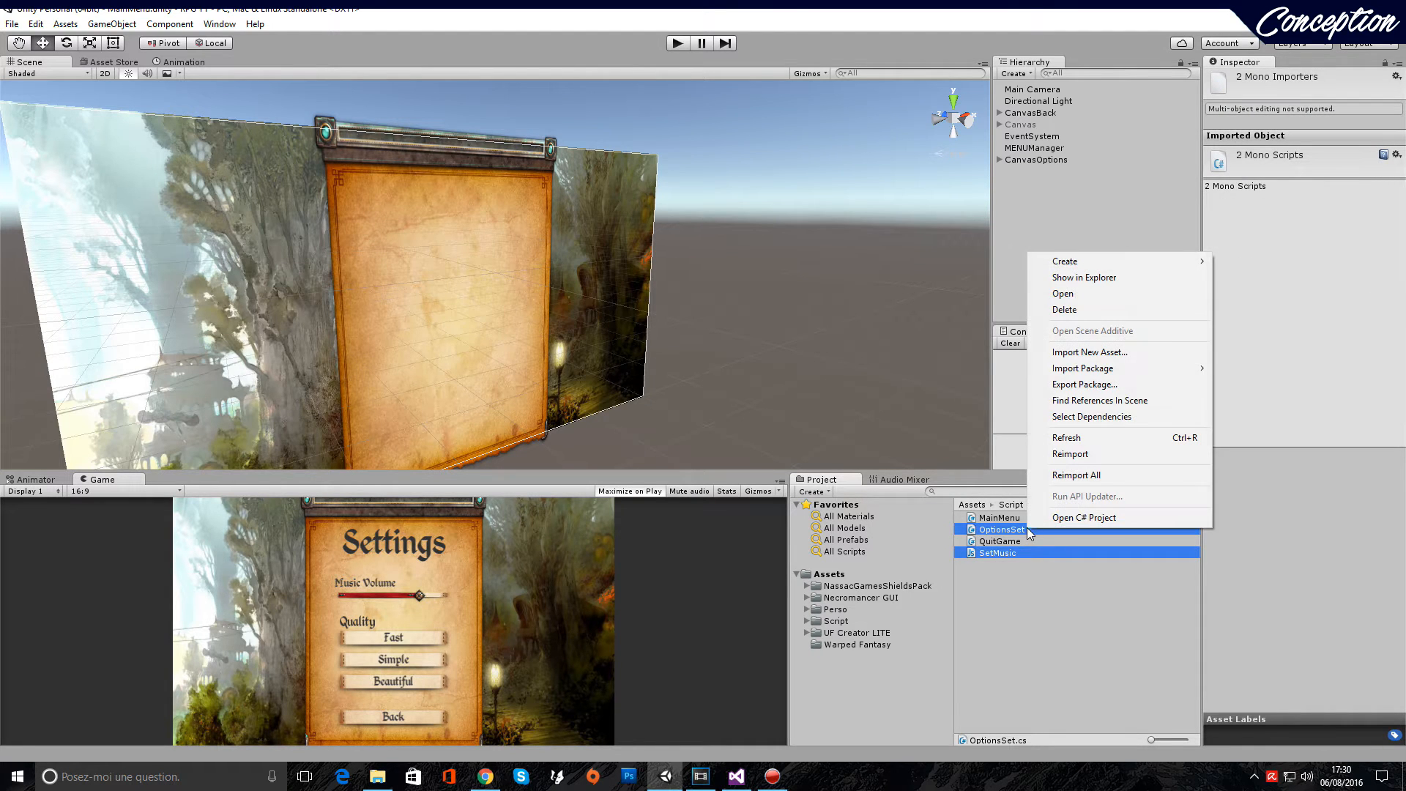
left_click(1059, 309)
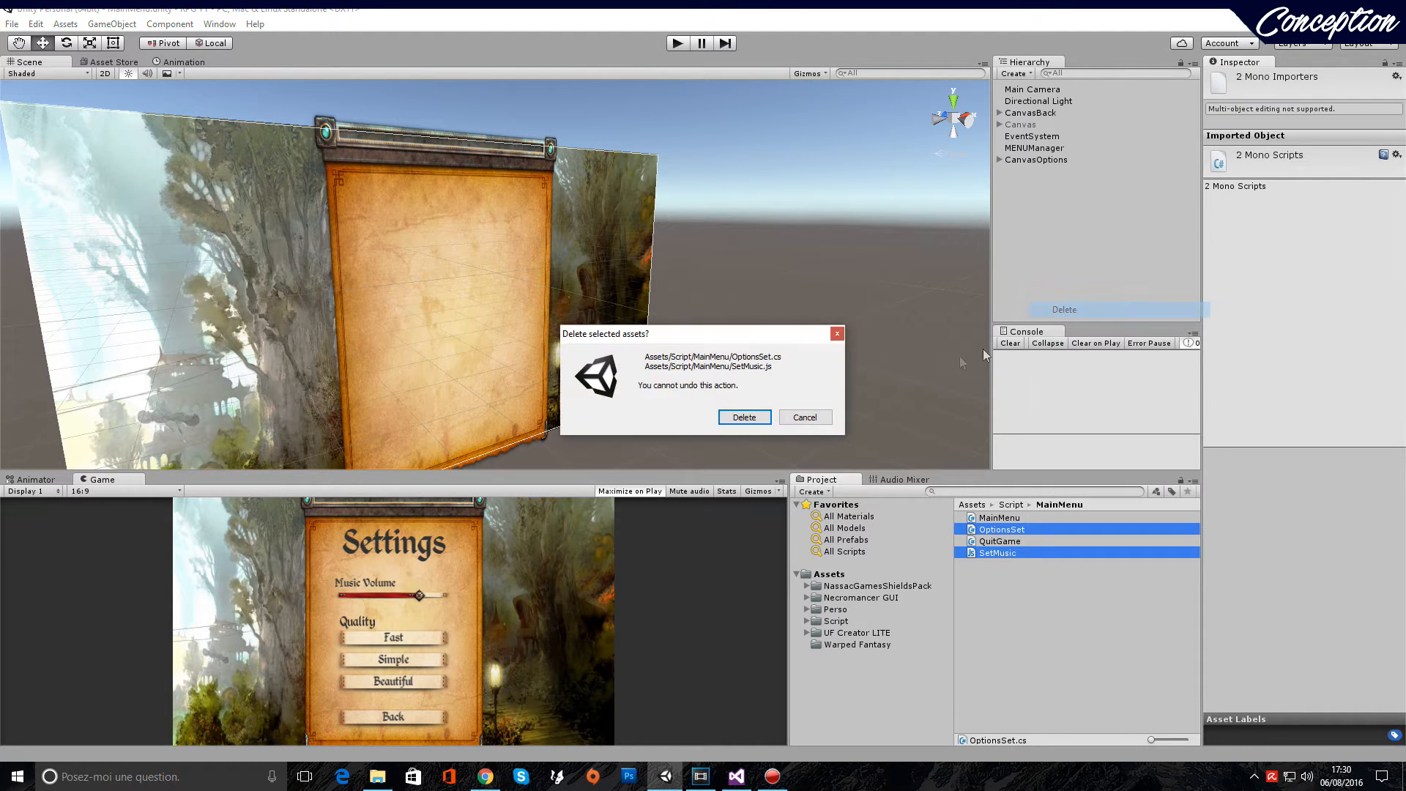
left_click(744, 418)
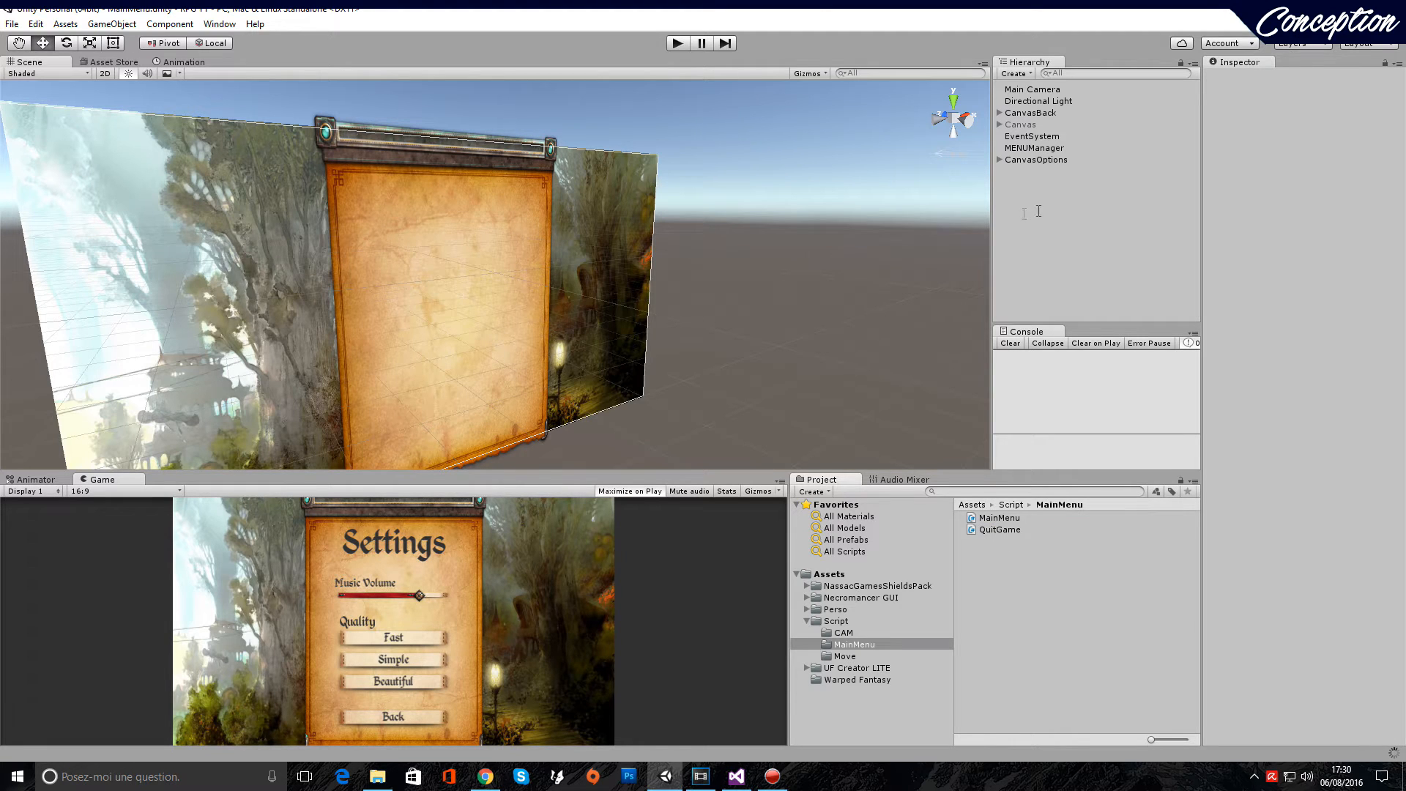
Delete all child objects of CanvasOptions, from SettingsMenu through QualityText
left_click(1030, 124)
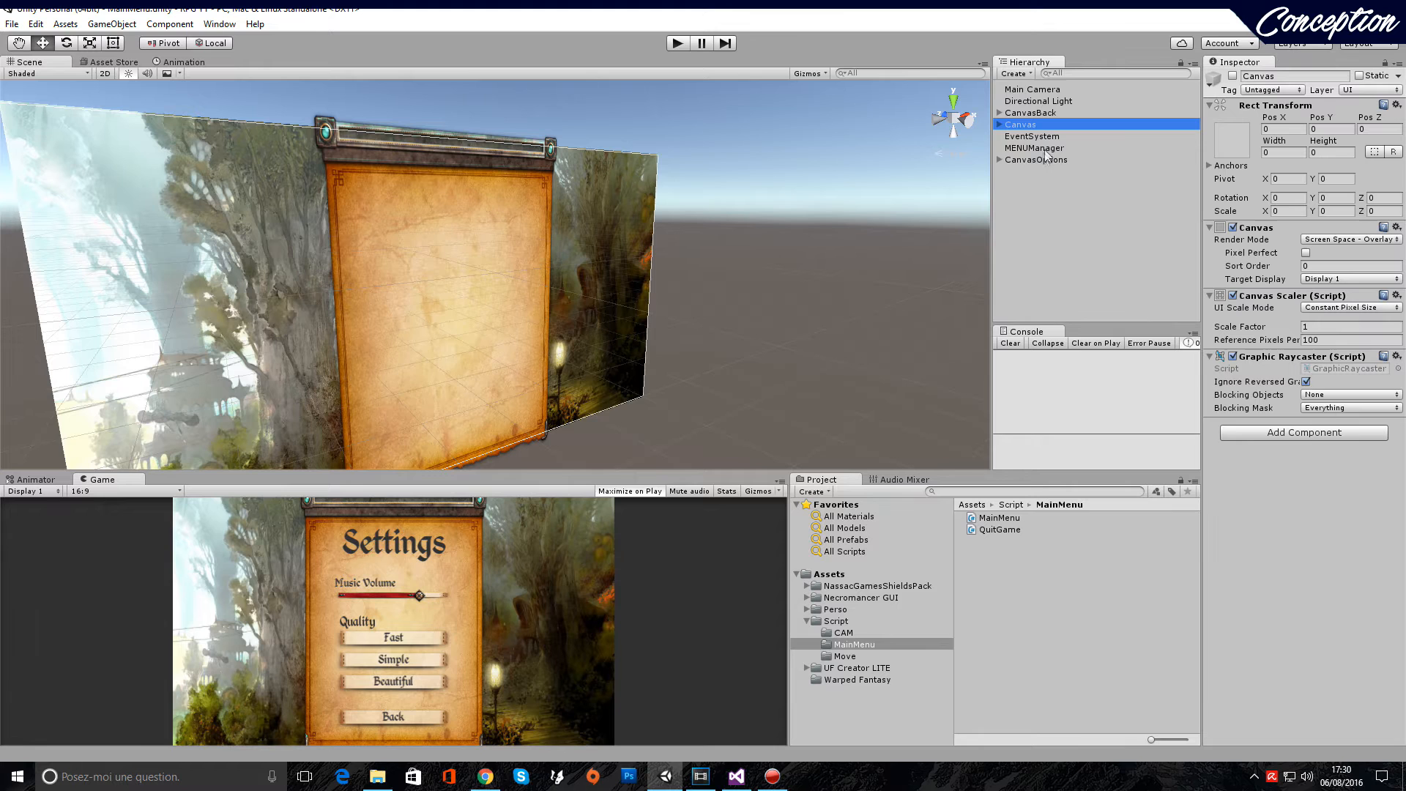
left_click(1000, 125)
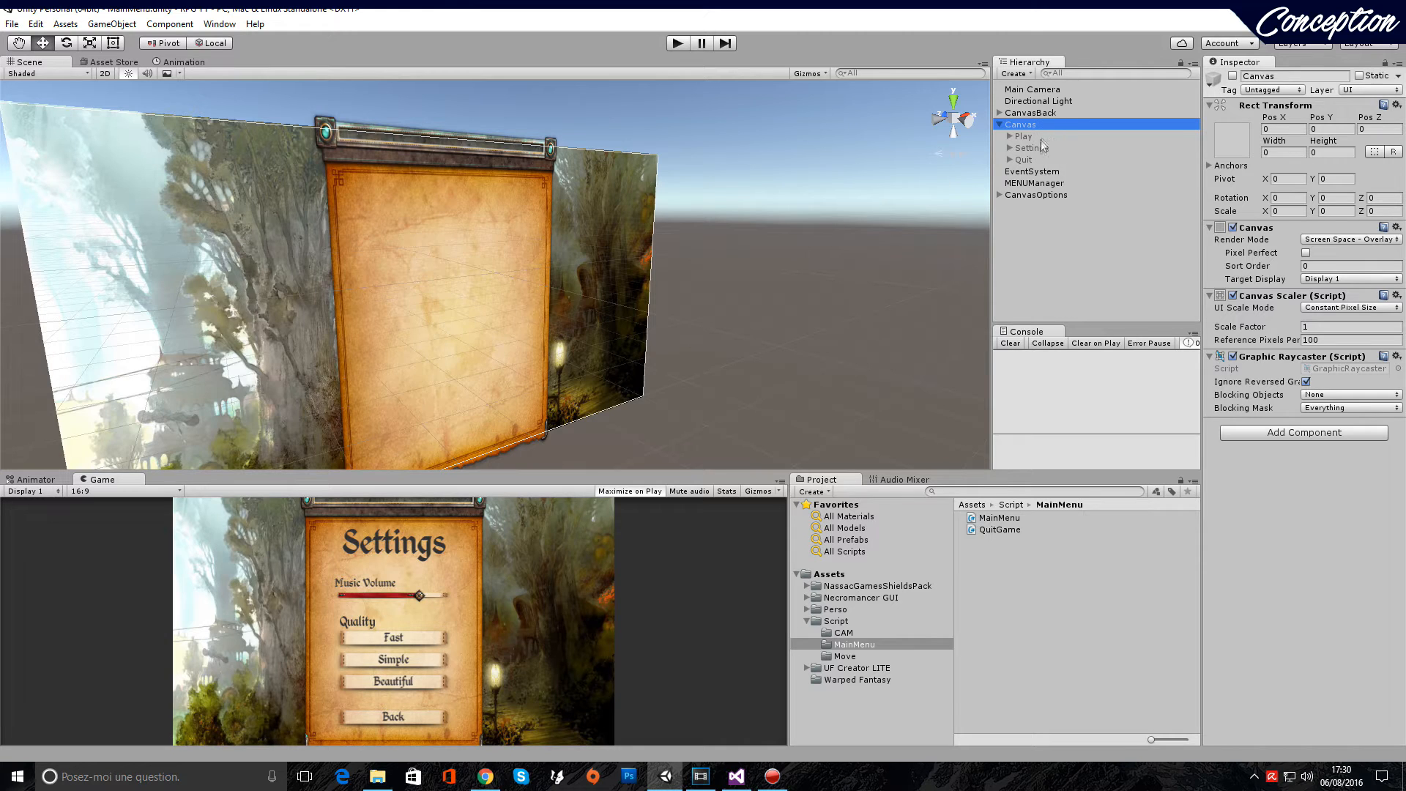
left_click(1000, 195)
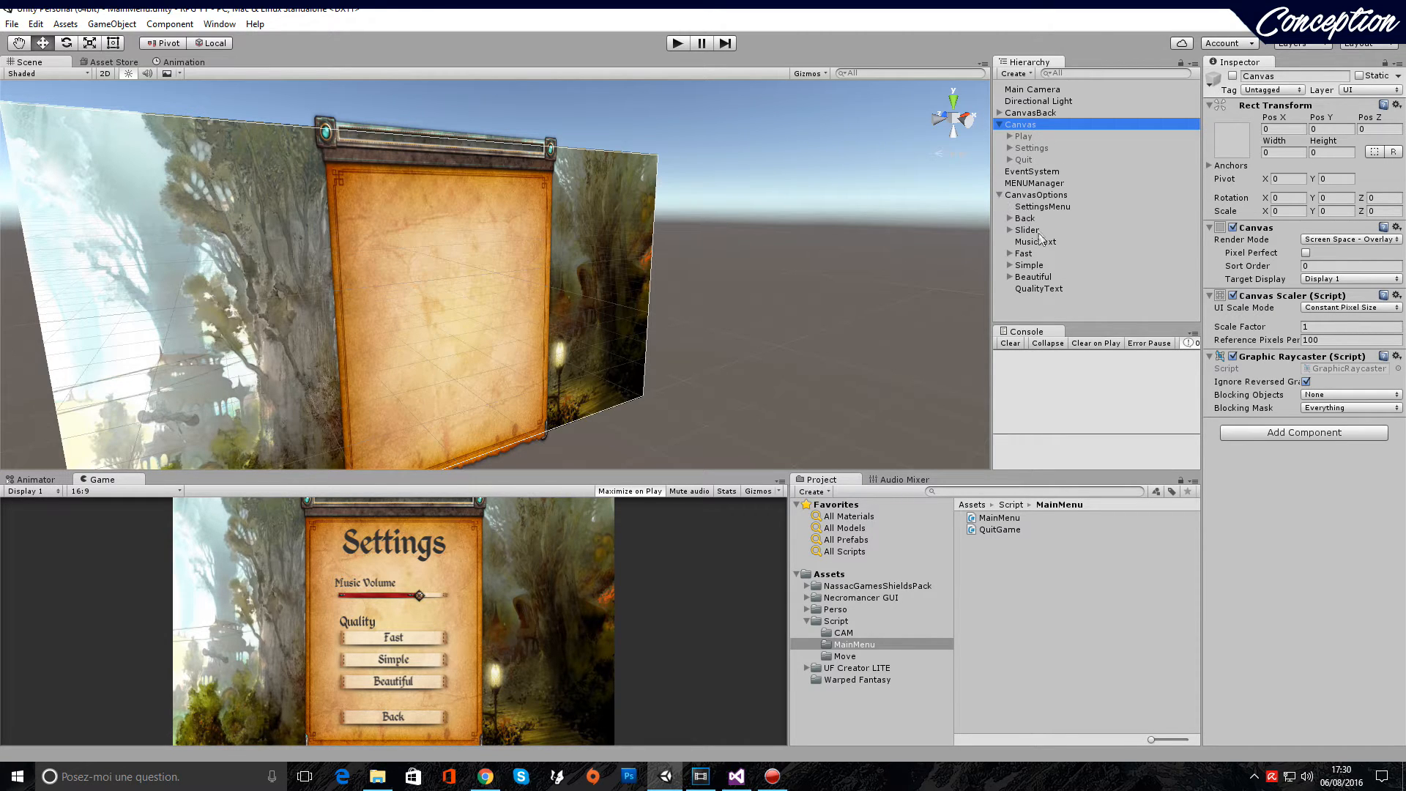
left_click(1055, 206)
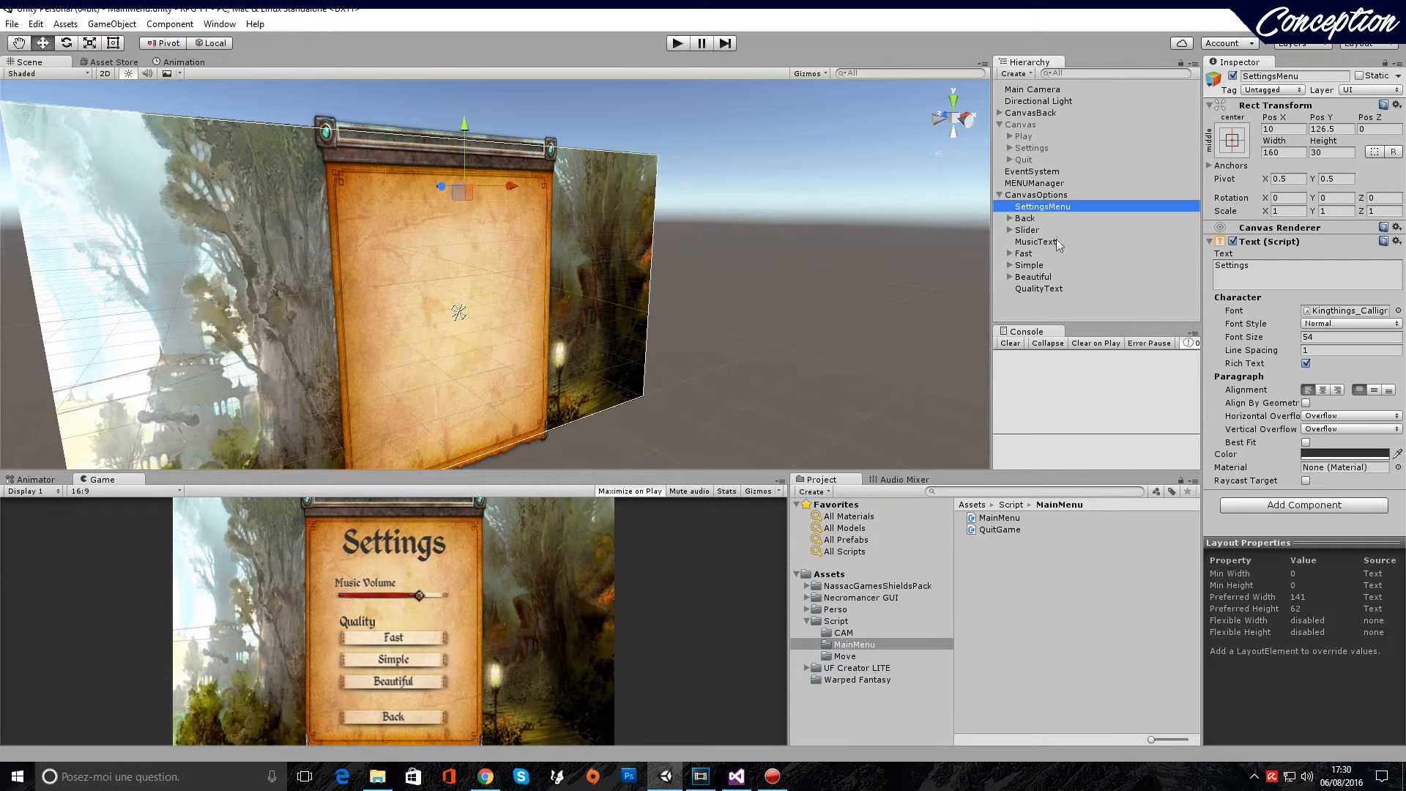
left_click(1051, 293, "shift")
right_click(1052, 293)
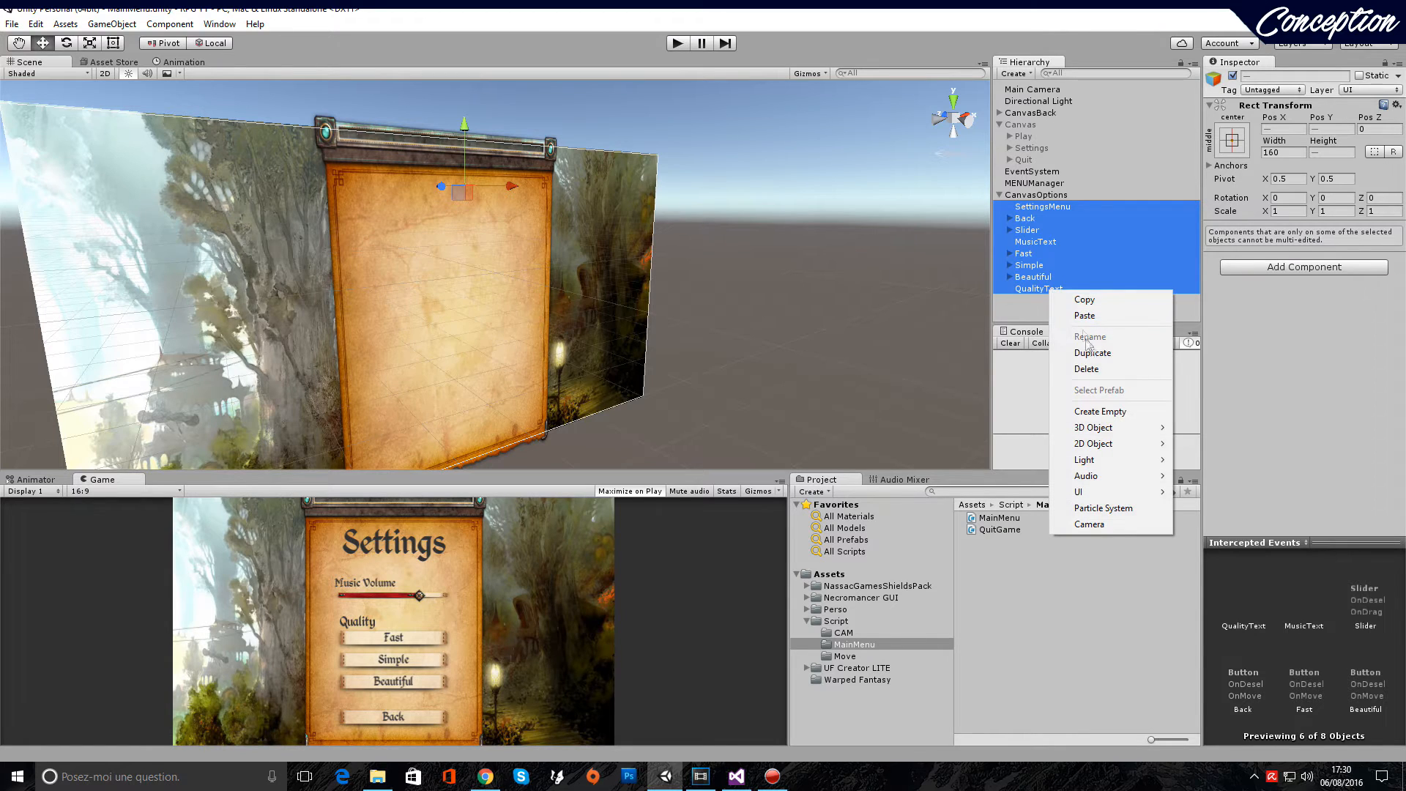
left_click(1100, 370)
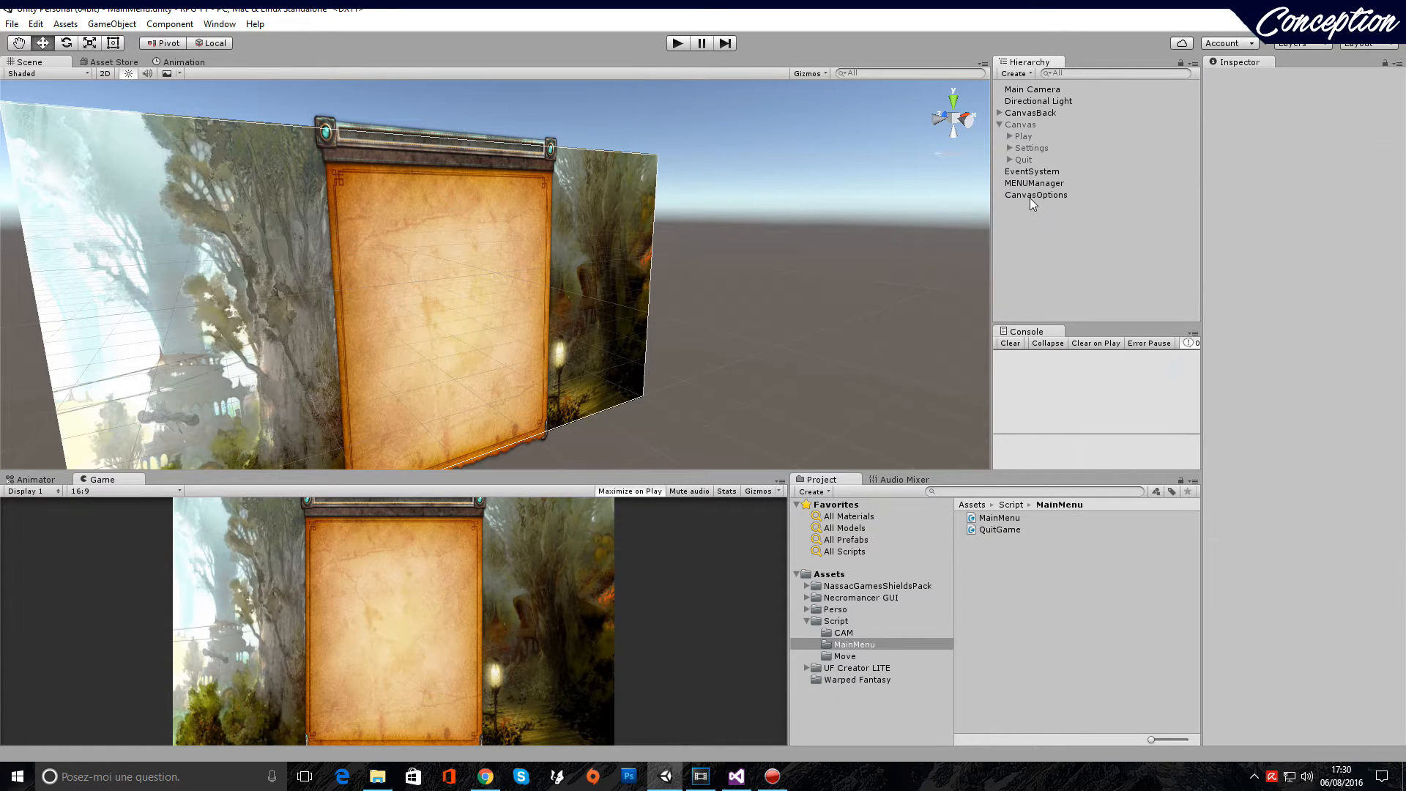
Collapse the Canvas object's children and widen the Hierarchy area
left_click(1032, 126)
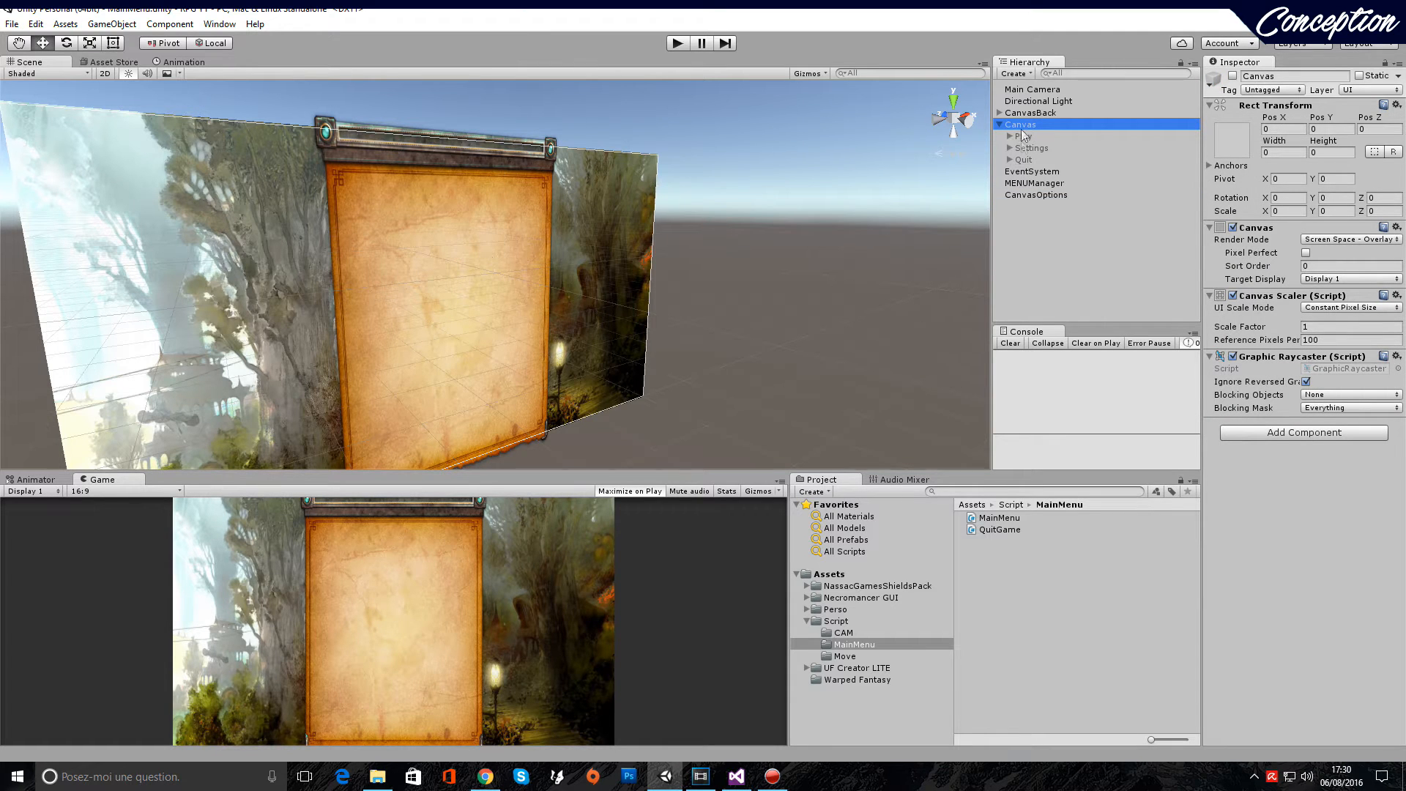
left_click(999, 124)
left_click(1032, 115)
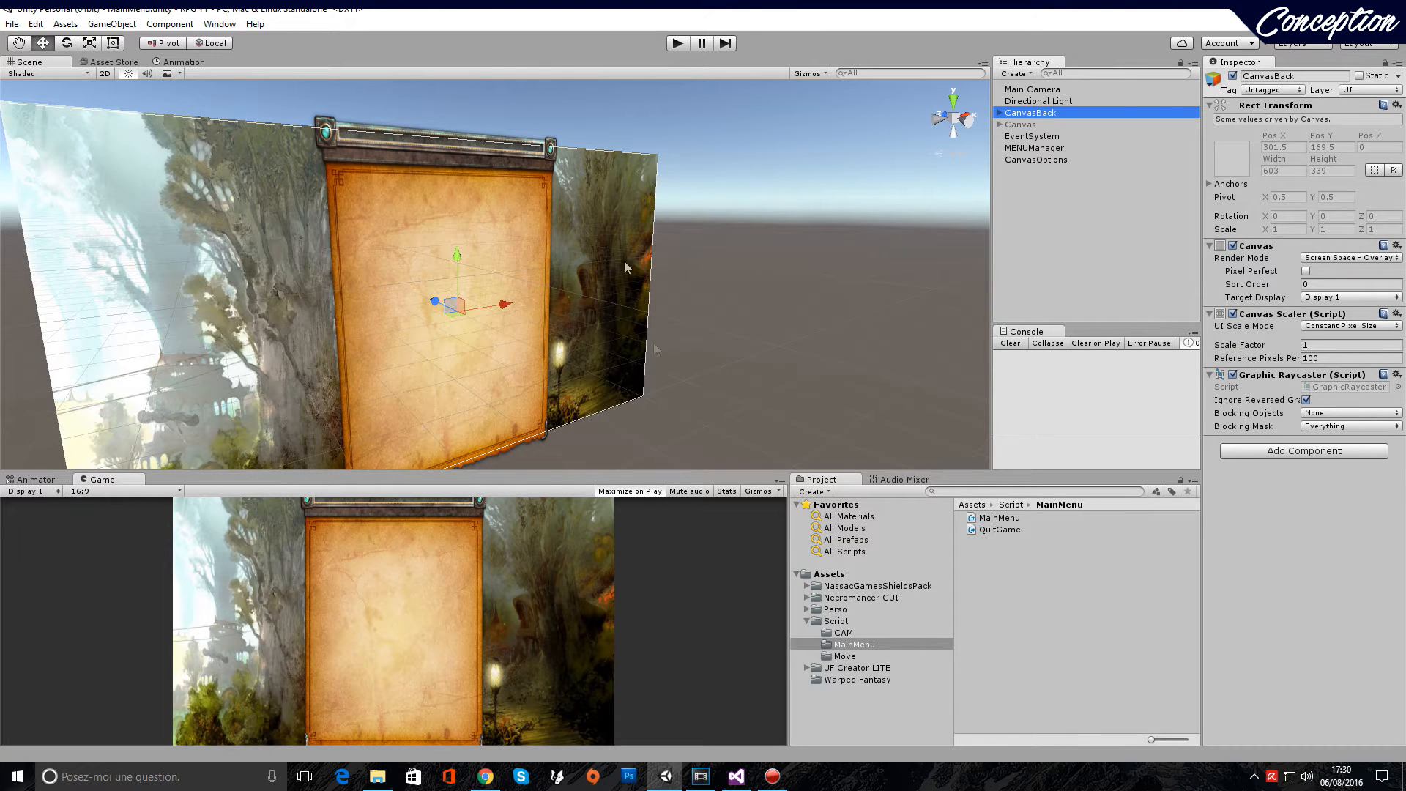
mouse_move(202, 162)
middle_mouse_down()
mouse_move(111, 187)
mouse_move(218, 184)
middle_mouse_up()
left_click_drag(991, 169, 954, 192)
left_click(1026, 155)
middle_click_drag(763, 224, 645, 241)
left_click(1047, 183)
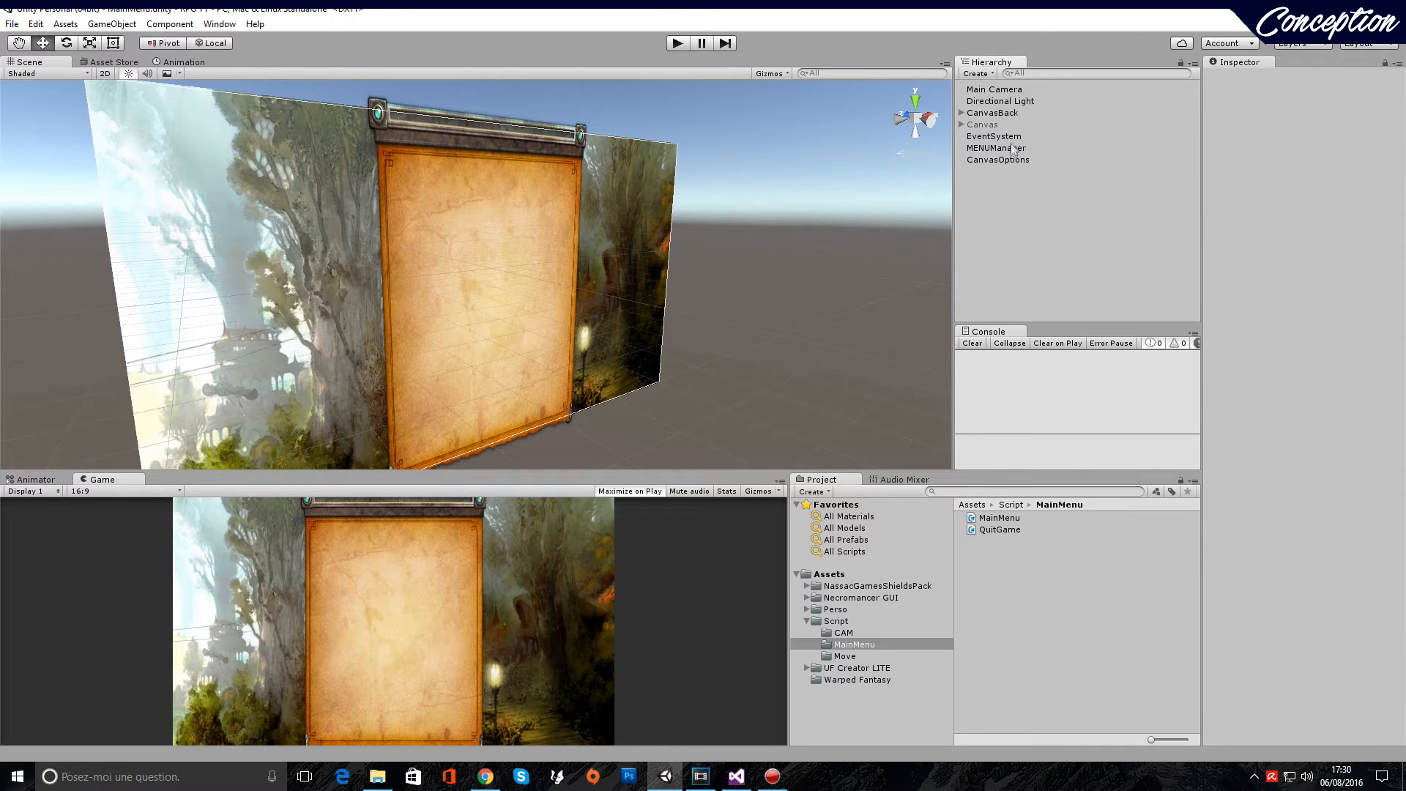
Open the MainMenu script in Visual Studio and reload all externally modified project files
double_click(1002, 518)
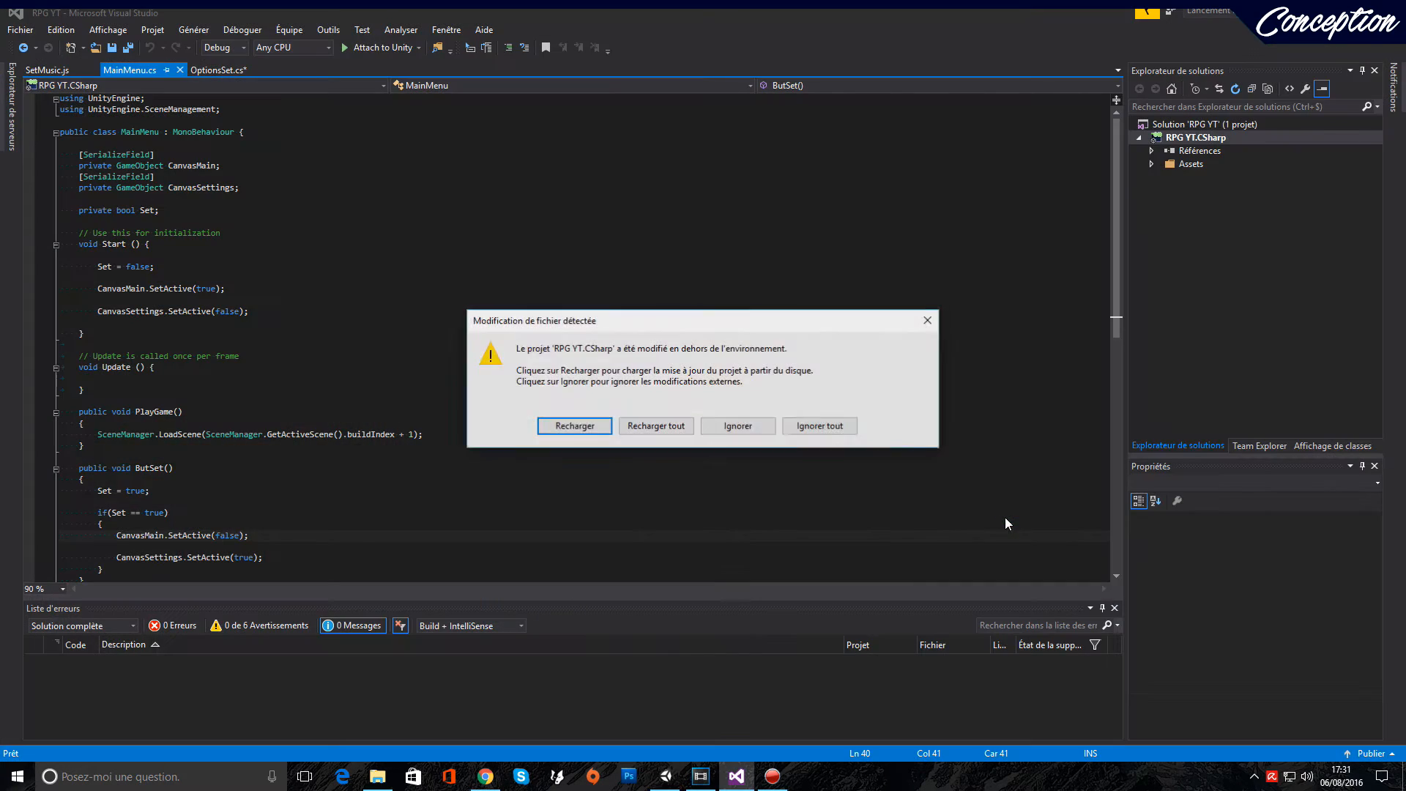
left_click(636, 431)
left_click(688, 480)
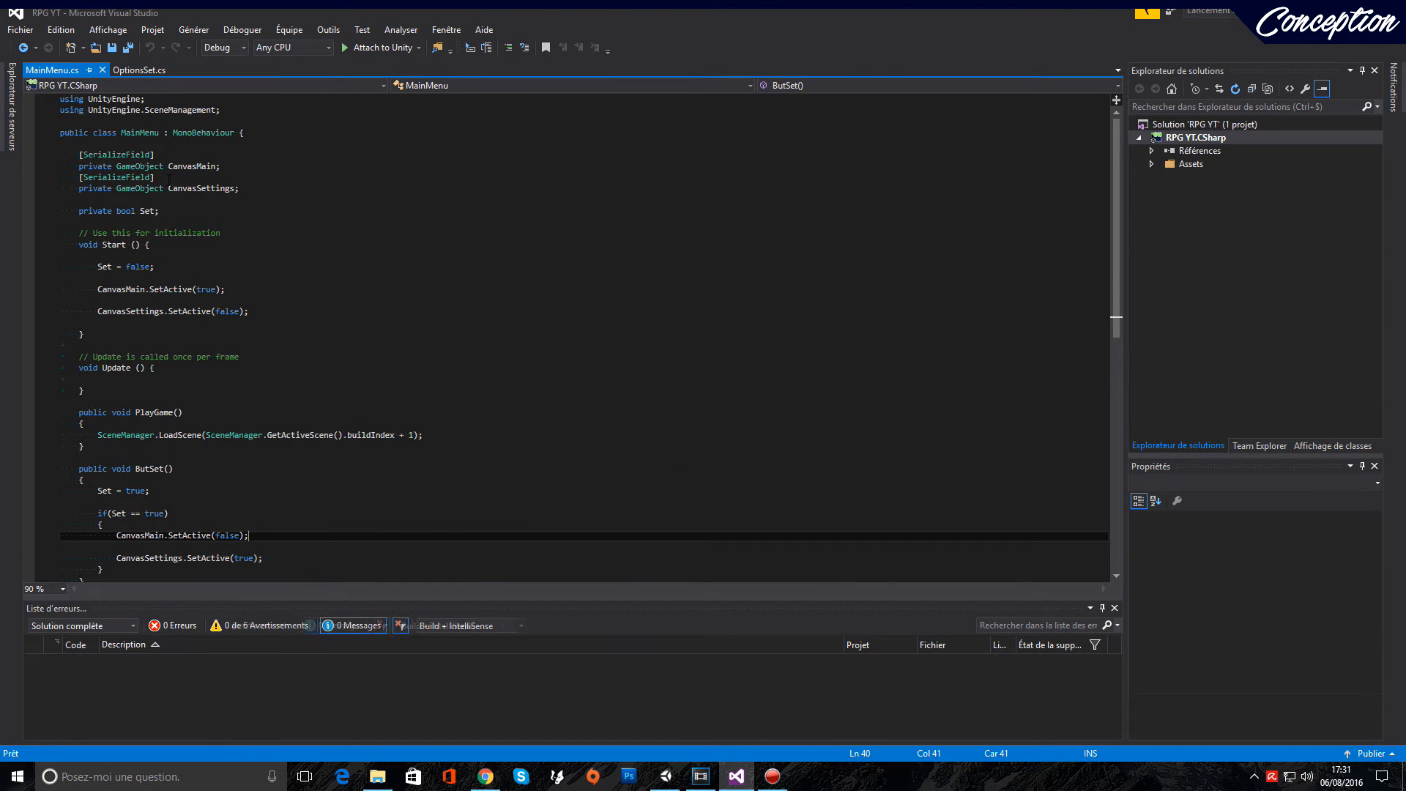
Review the entire MainMenu script, from the using directives through the PlayGame and ButSet methods
scroll(169, 180, "down", 5)
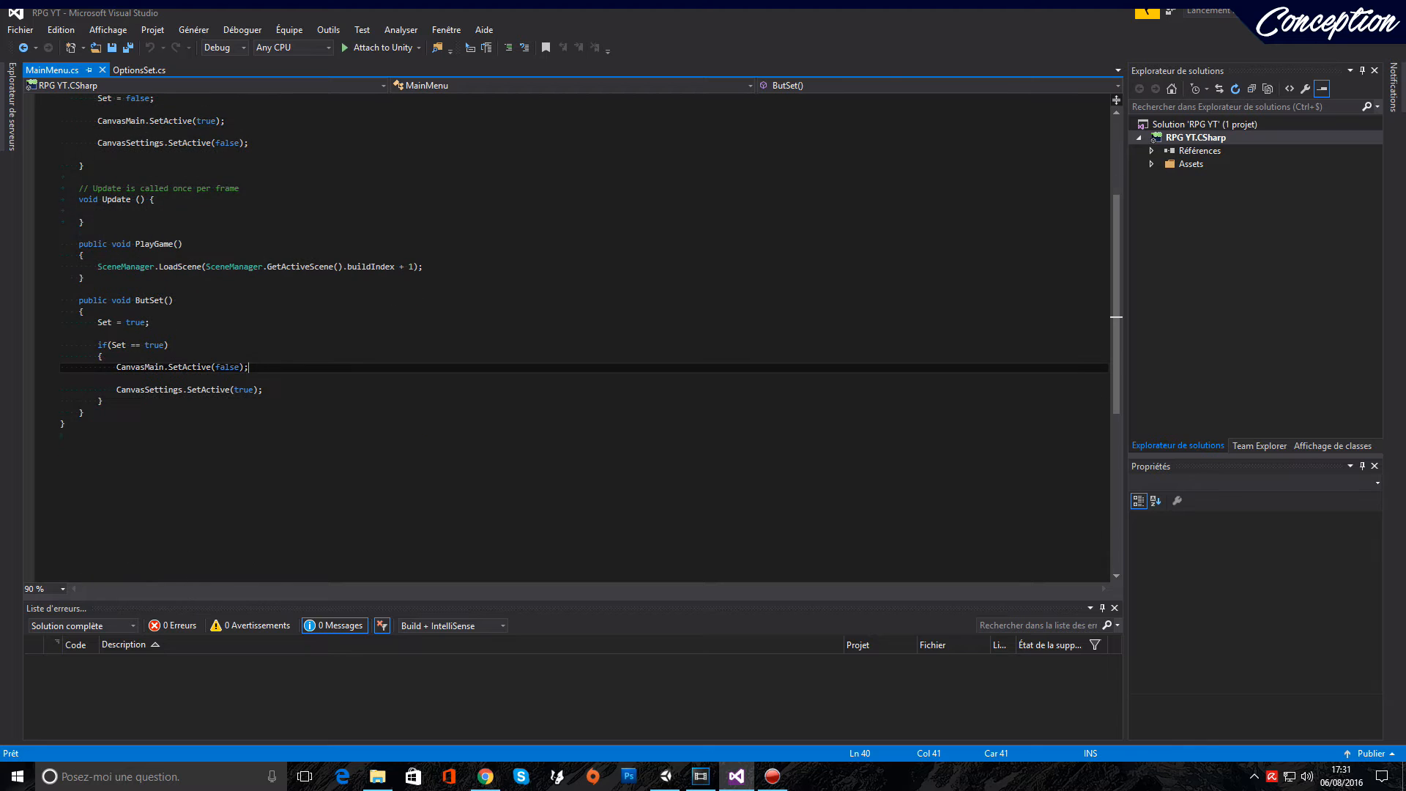
left_click_drag(167, 430, 2, 33)
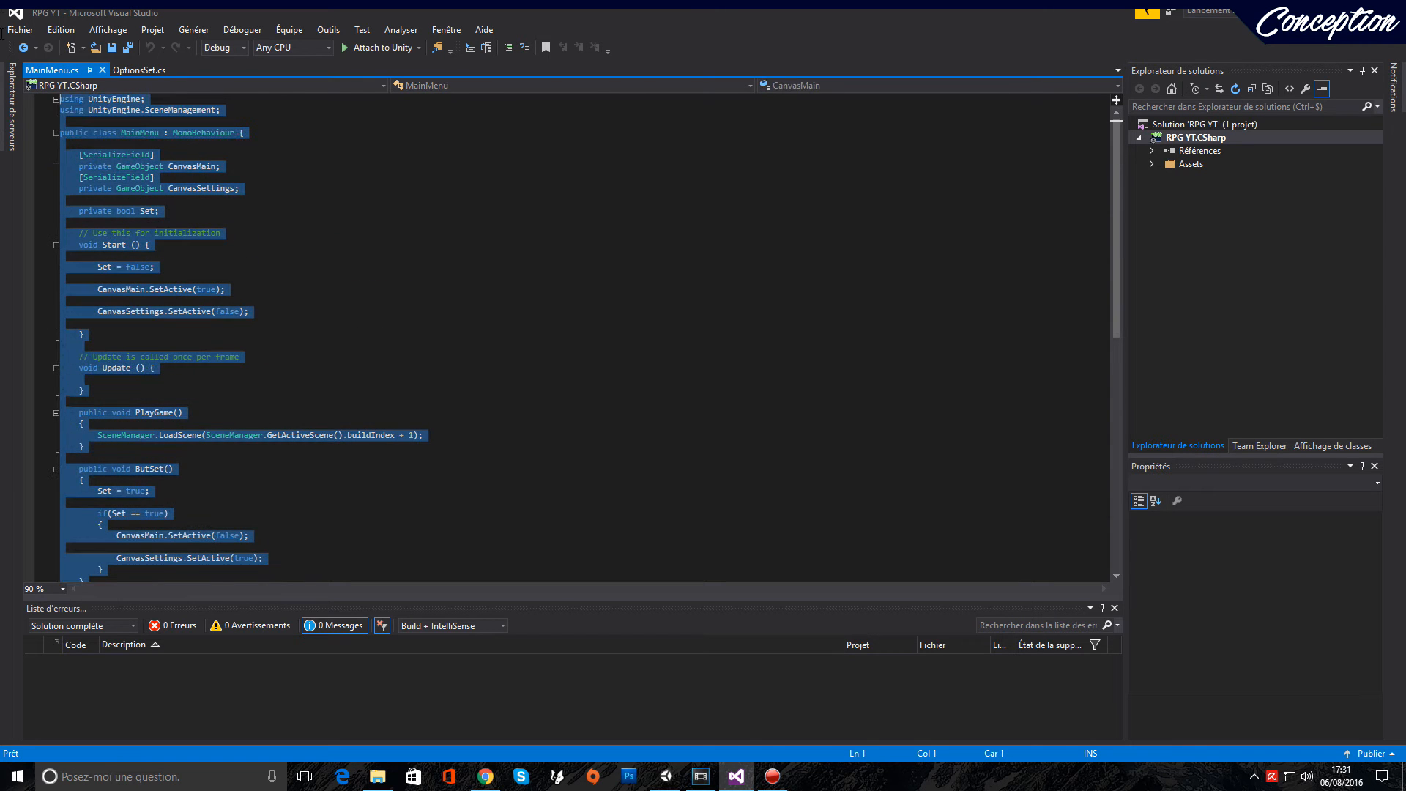
left_click(381, 222)
left_click_drag(60, 100, 513, 638)
left_click(214, 377)
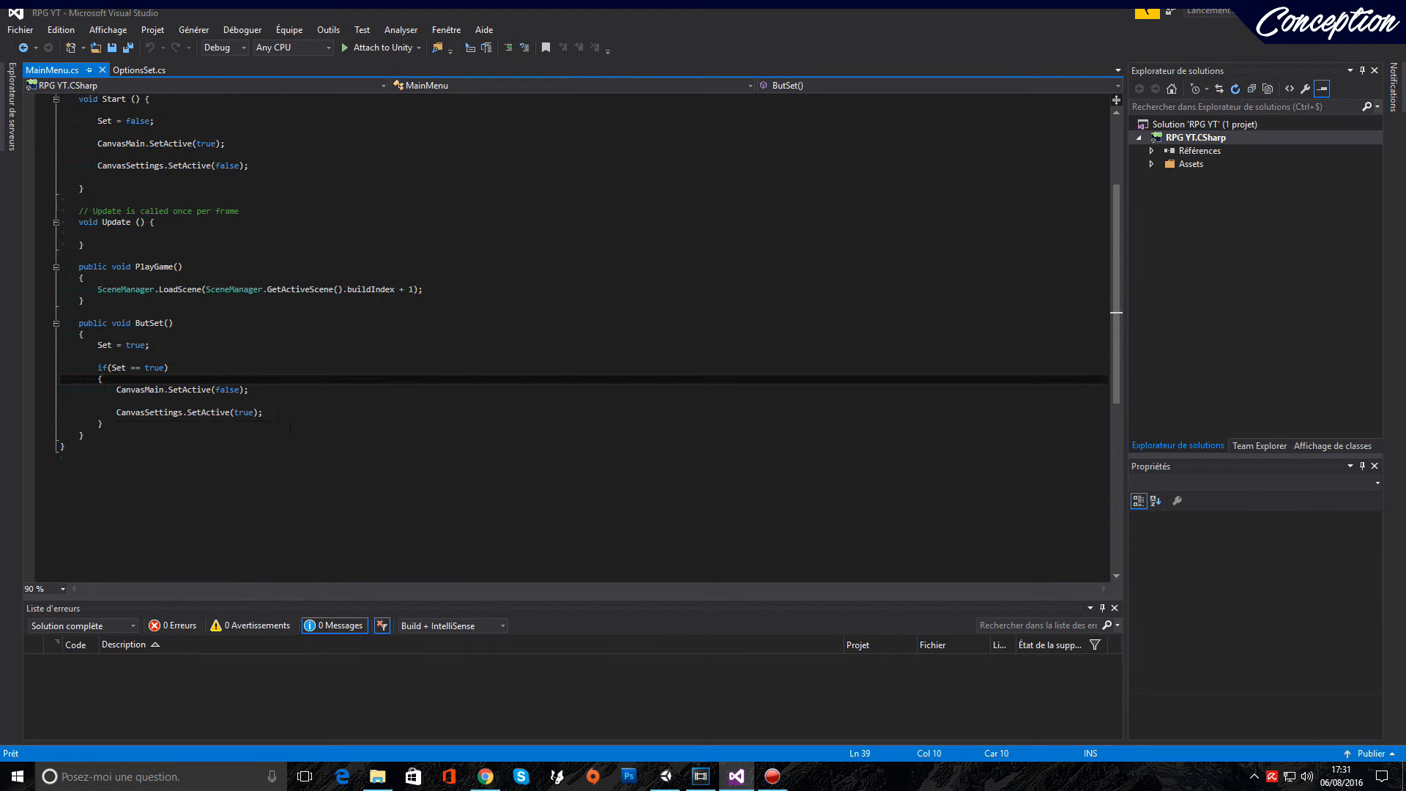
left_click(300, 422)
scroll(320, 408, "up", 5)
left_click_drag(458, 436, 359, 279)
left_click_drag(346, 344, 337, 357)
left_click(338, 357)
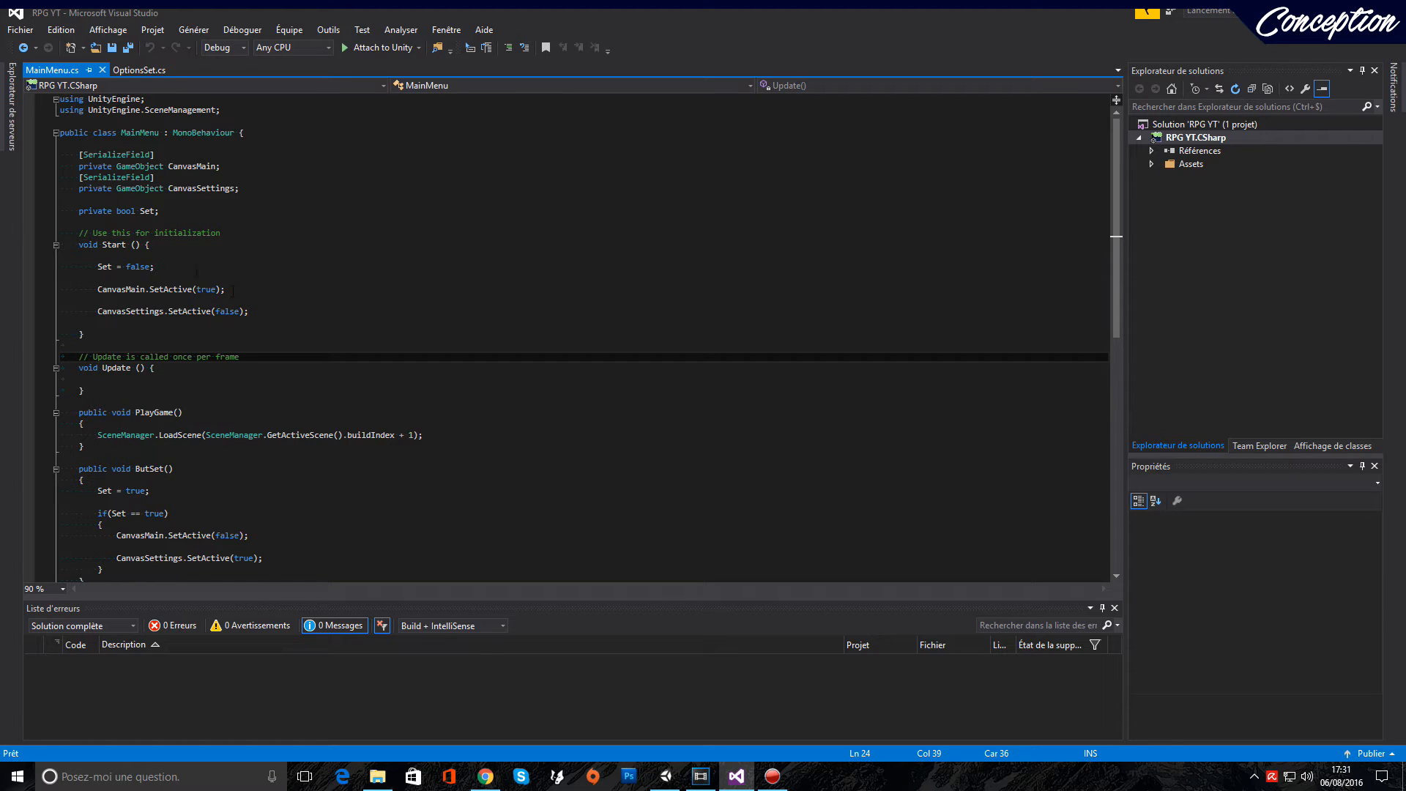
Examine the SerializeField attributes and the CanvasMain and CanvasSettings declarations in the MainMenu script
left_click_drag(76, 154, 158, 154)
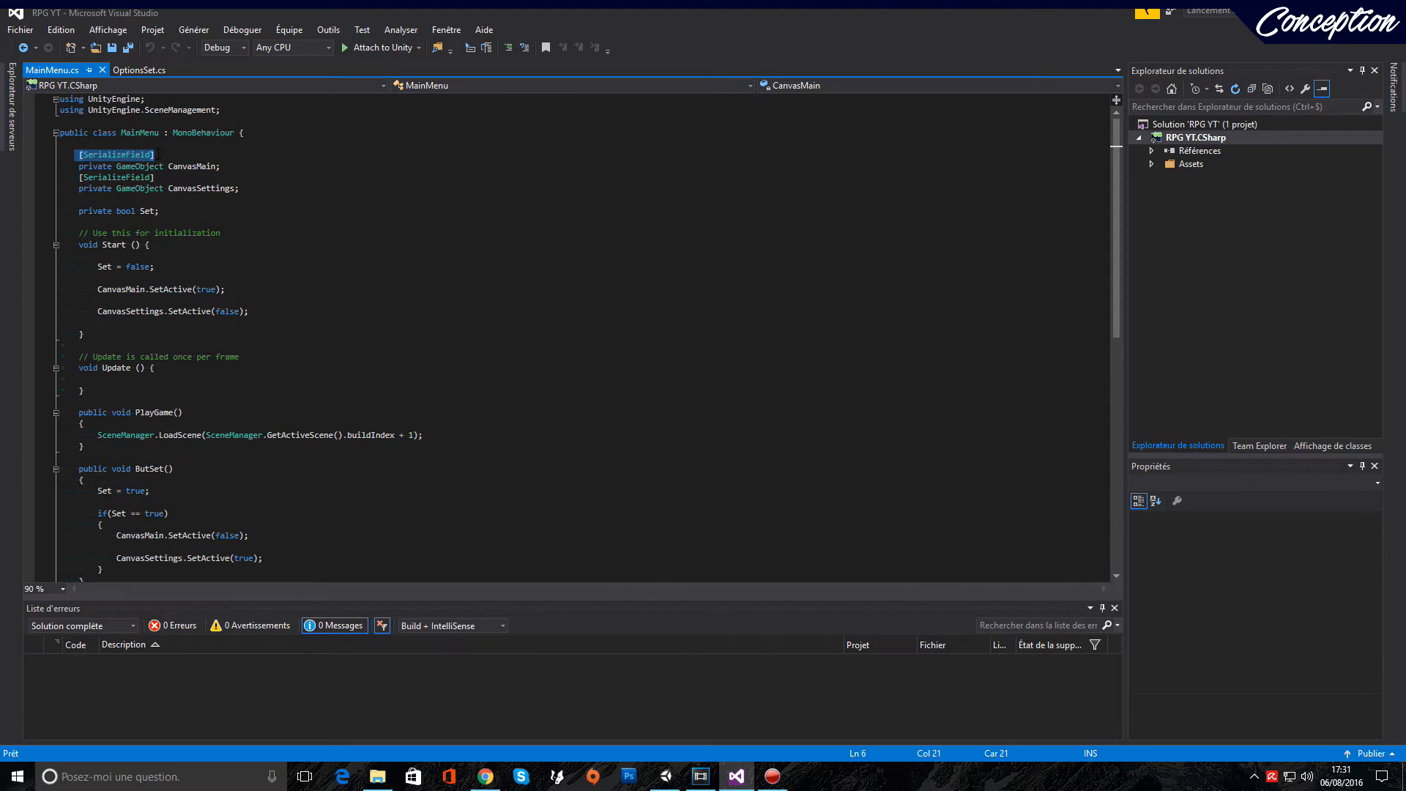
left_click(158, 154)
left_click_drag(169, 166, 252, 188)
left_click(266, 188)
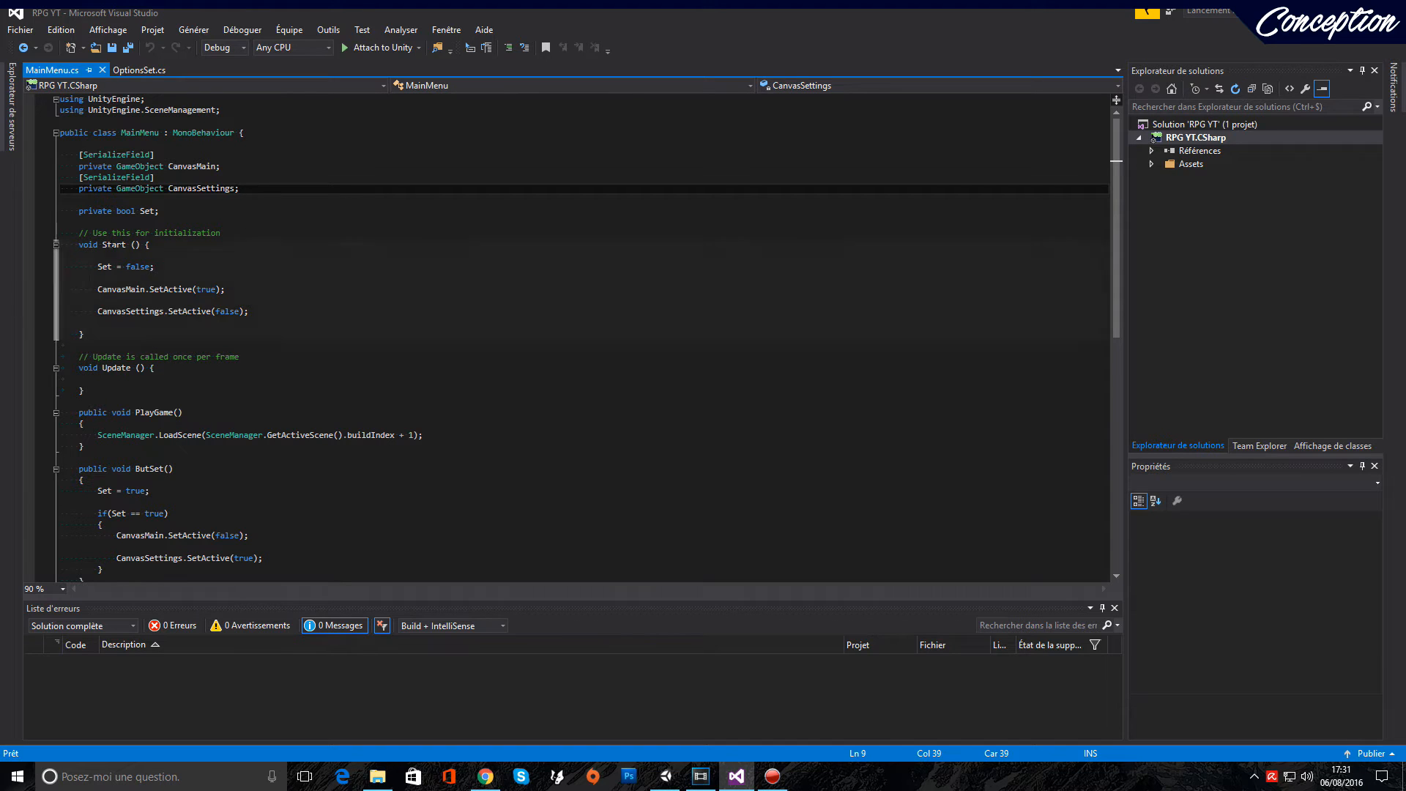
Examine the SetActive calls in Start and the rest of the MainMenu class down to ButSet
scroll(144, 257, "down", 4)
scroll(167, 483, "up", 4)
left_click_drag(98, 289, 146, 289)
left_click(361, 322)
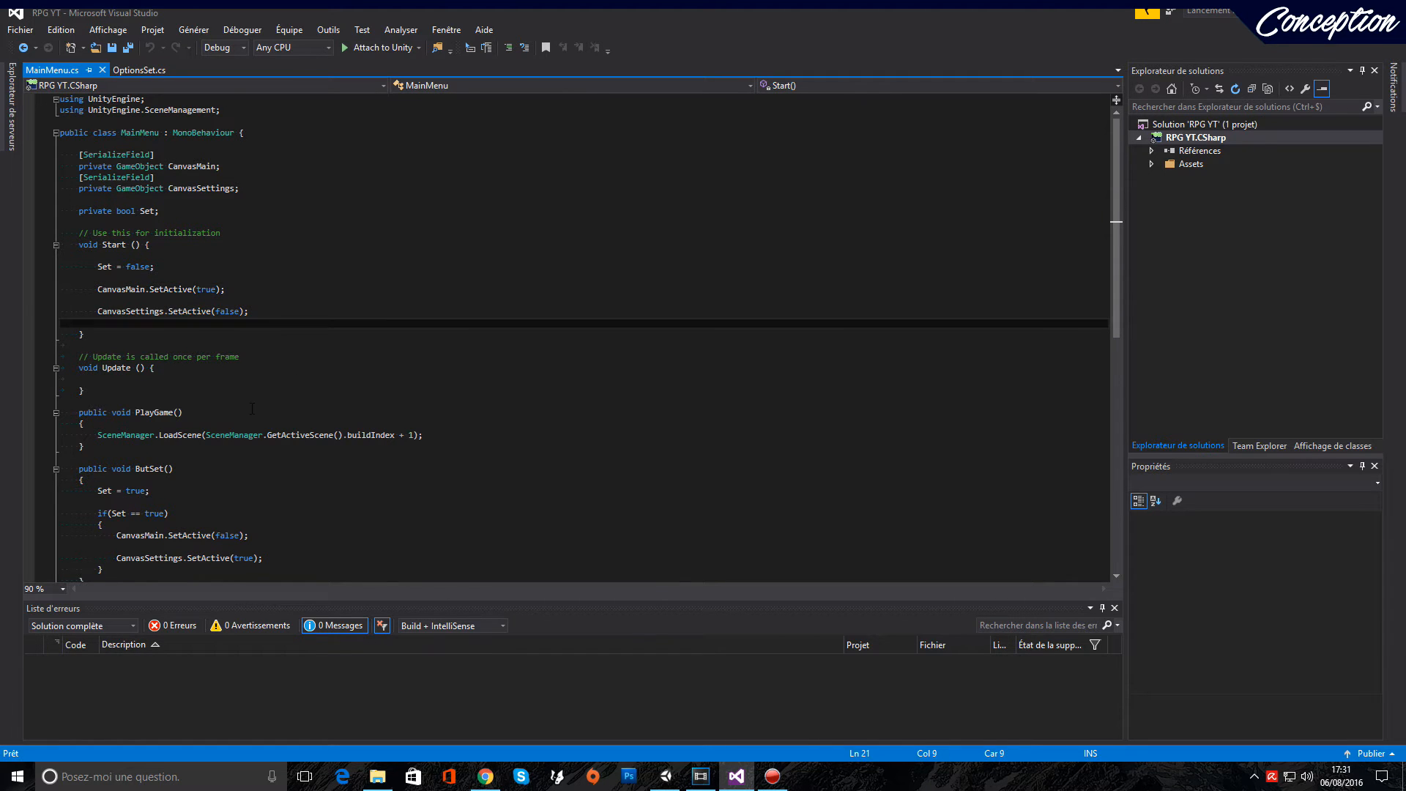
right_click(360, 323)
left_click(366, 311)
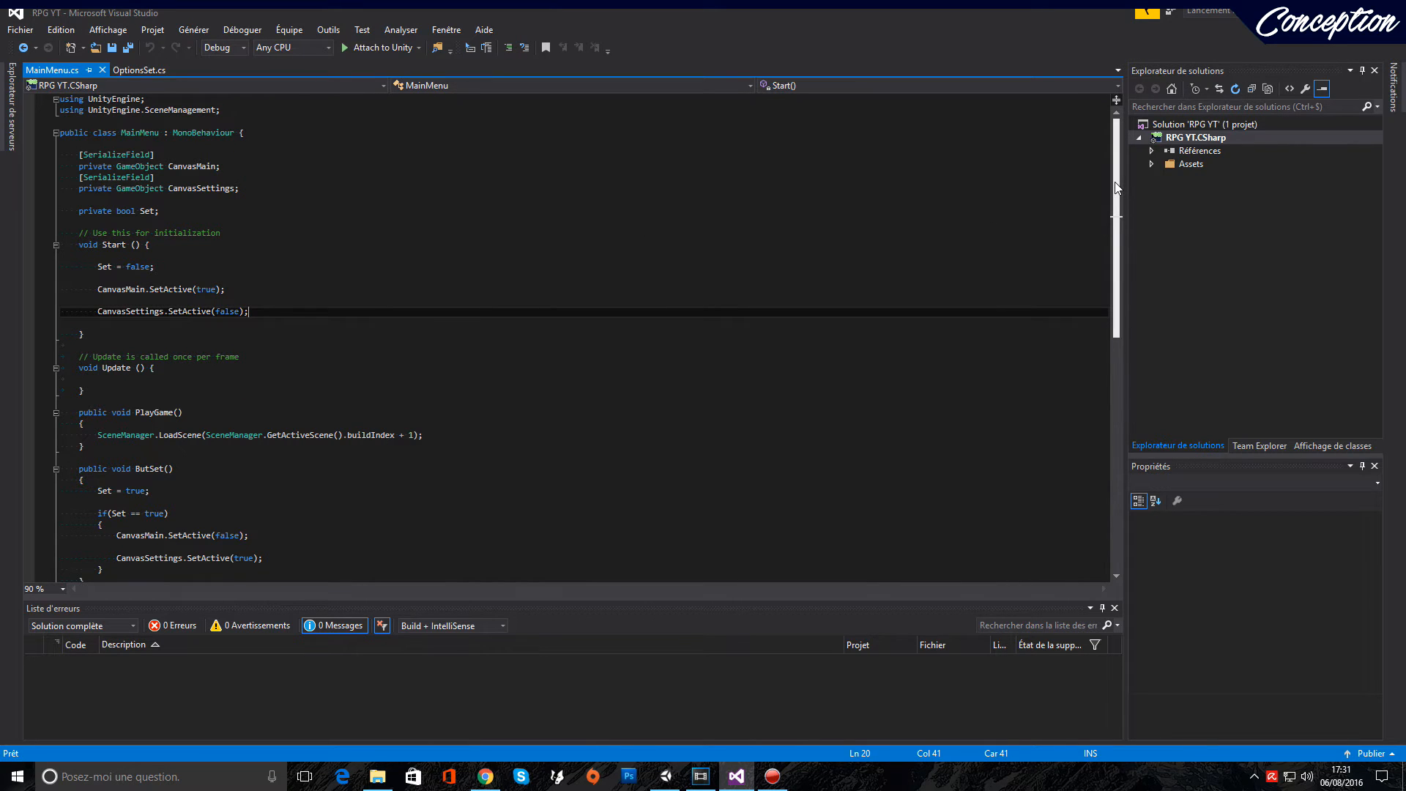
mouse_move(1117, 187)
left_mouse_down()
mouse_move(1118, 224)
mouse_move(1119, 198)
left_mouse_up()
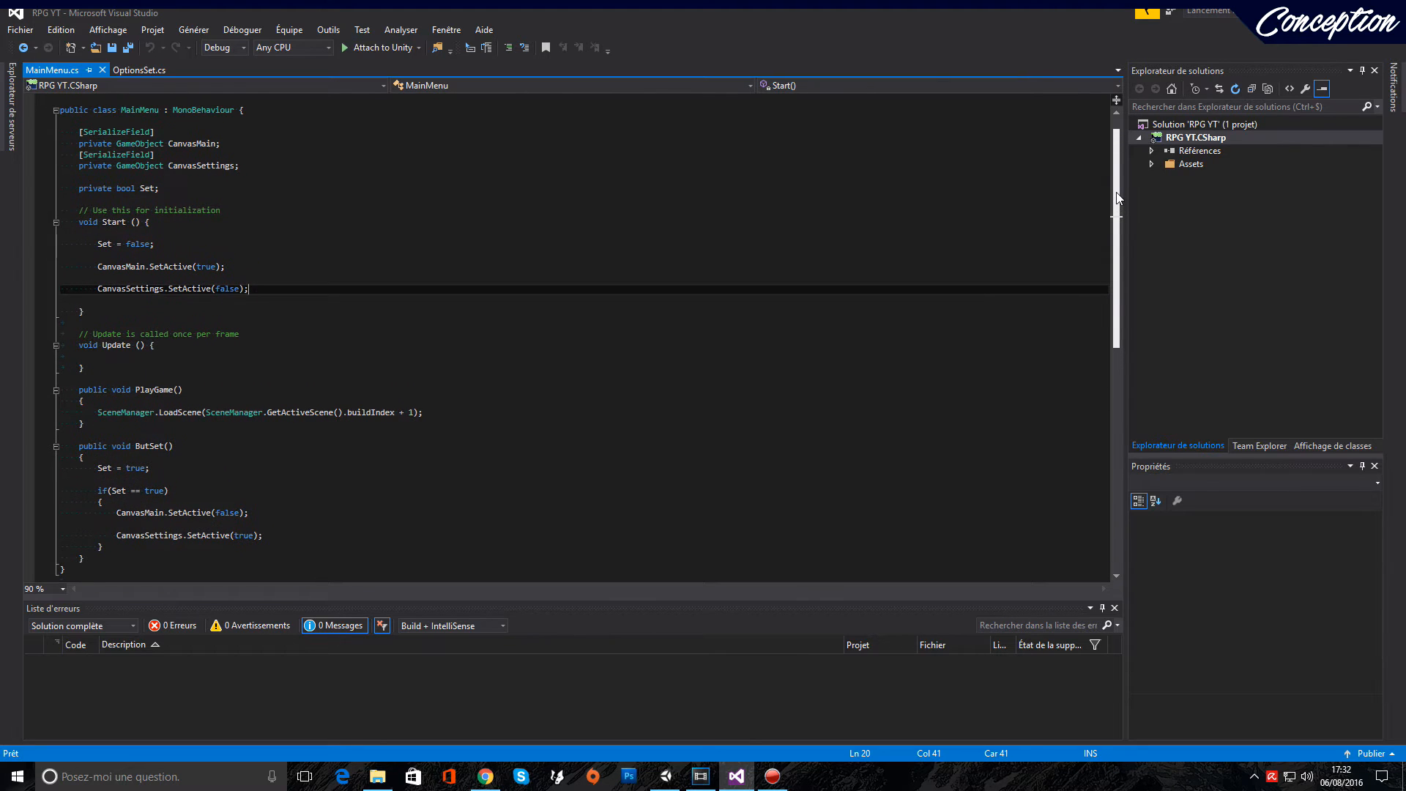
left_click_drag(74, 132, 471, 544)
left_click(471, 535)
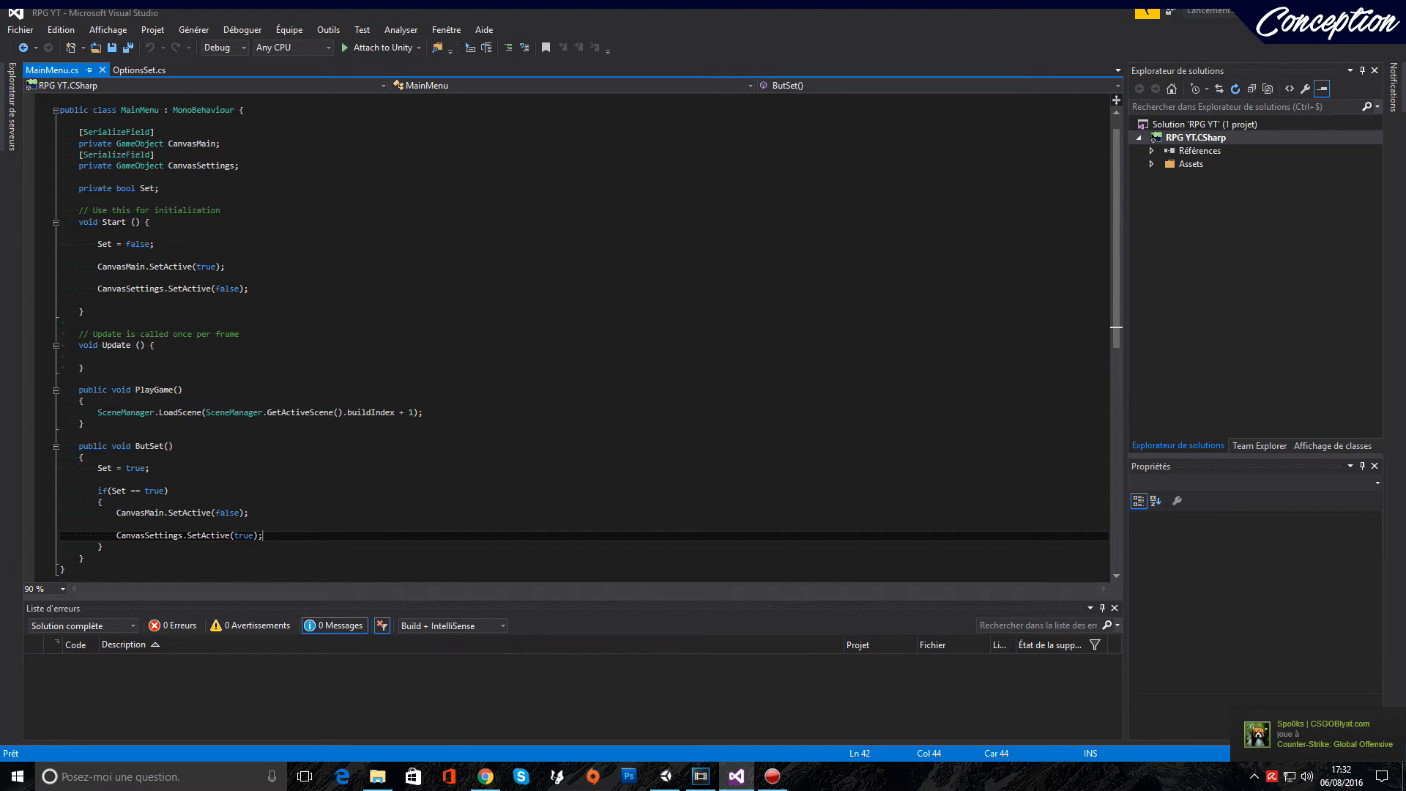
Switch back to Unity and undo the deletion of the settings elements under CanvasOptions
key("alt+Tab")
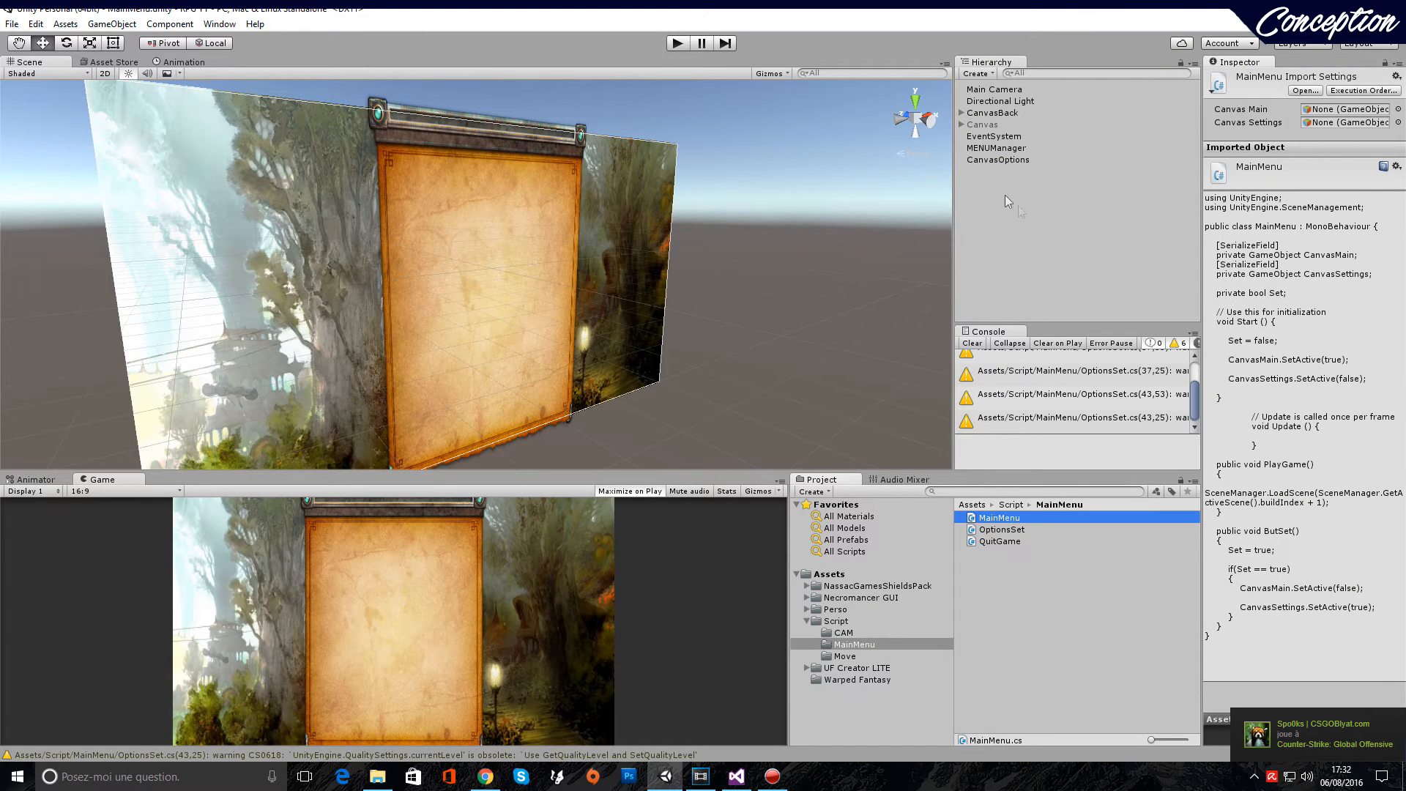
left_click(1001, 159)
right_click(1002, 159)
left_click(989, 220)
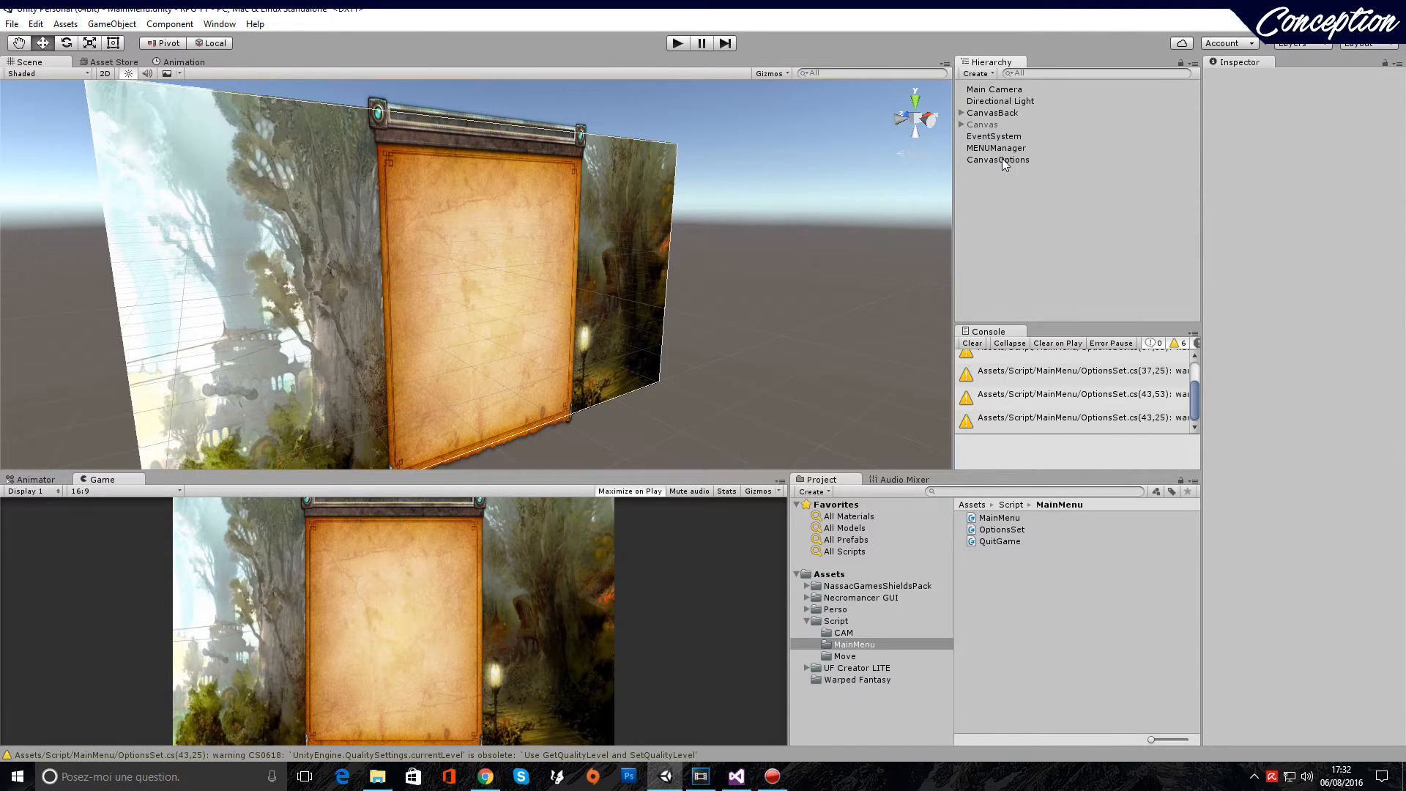
key("ctrl+z")
key("ctrl+z")
key("ctrl+z")
key("ctrl+z")
key("ctrl+z")
key("ctrl+z")
key("ctrl+z")
key("ctrl+z")
key("ctrl+z")
key("ctrl+z")
key("ctrl+z")
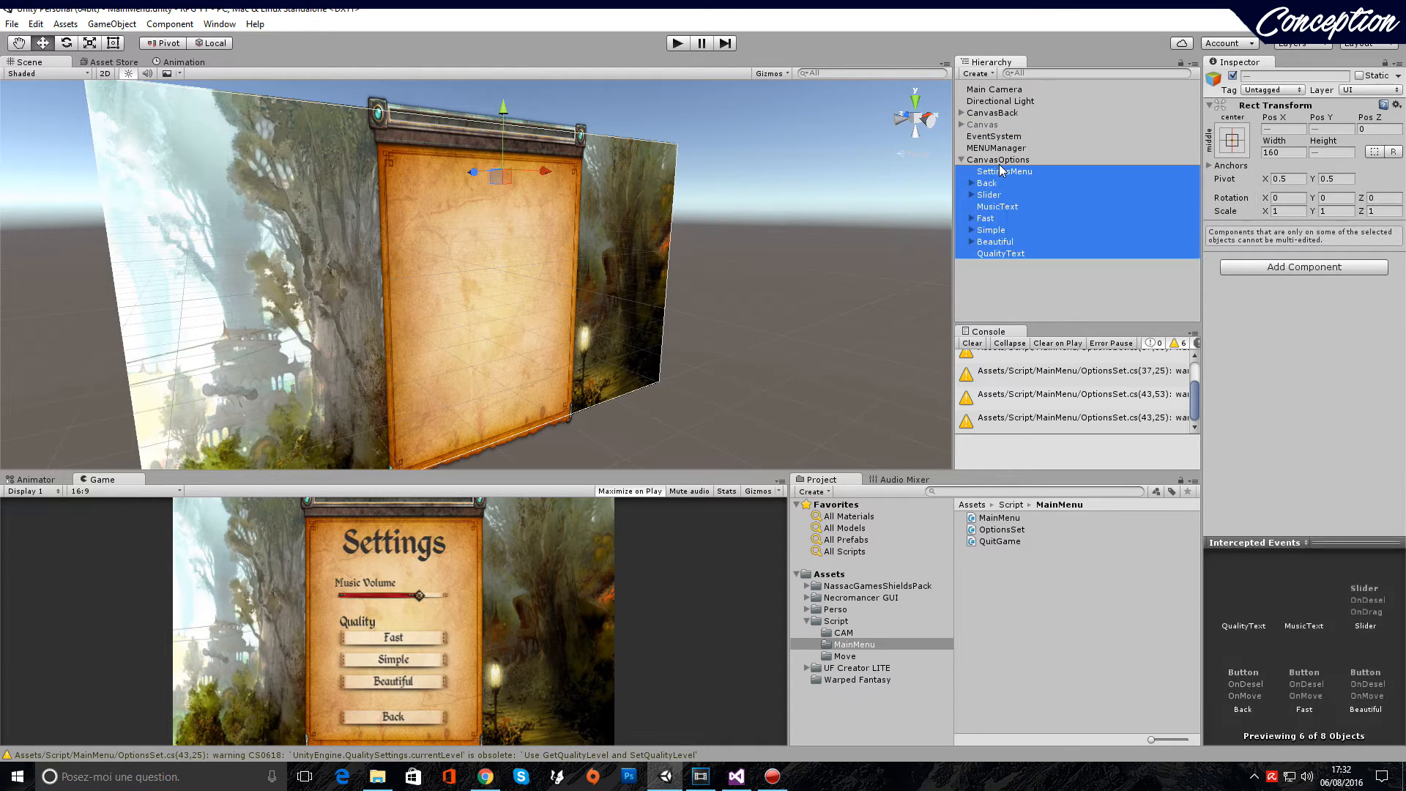
Delete every element under CanvasOptions from Back to QualityText, keeping only the SettingsMenu text
left_click(998, 183)
left_click(1001, 160)
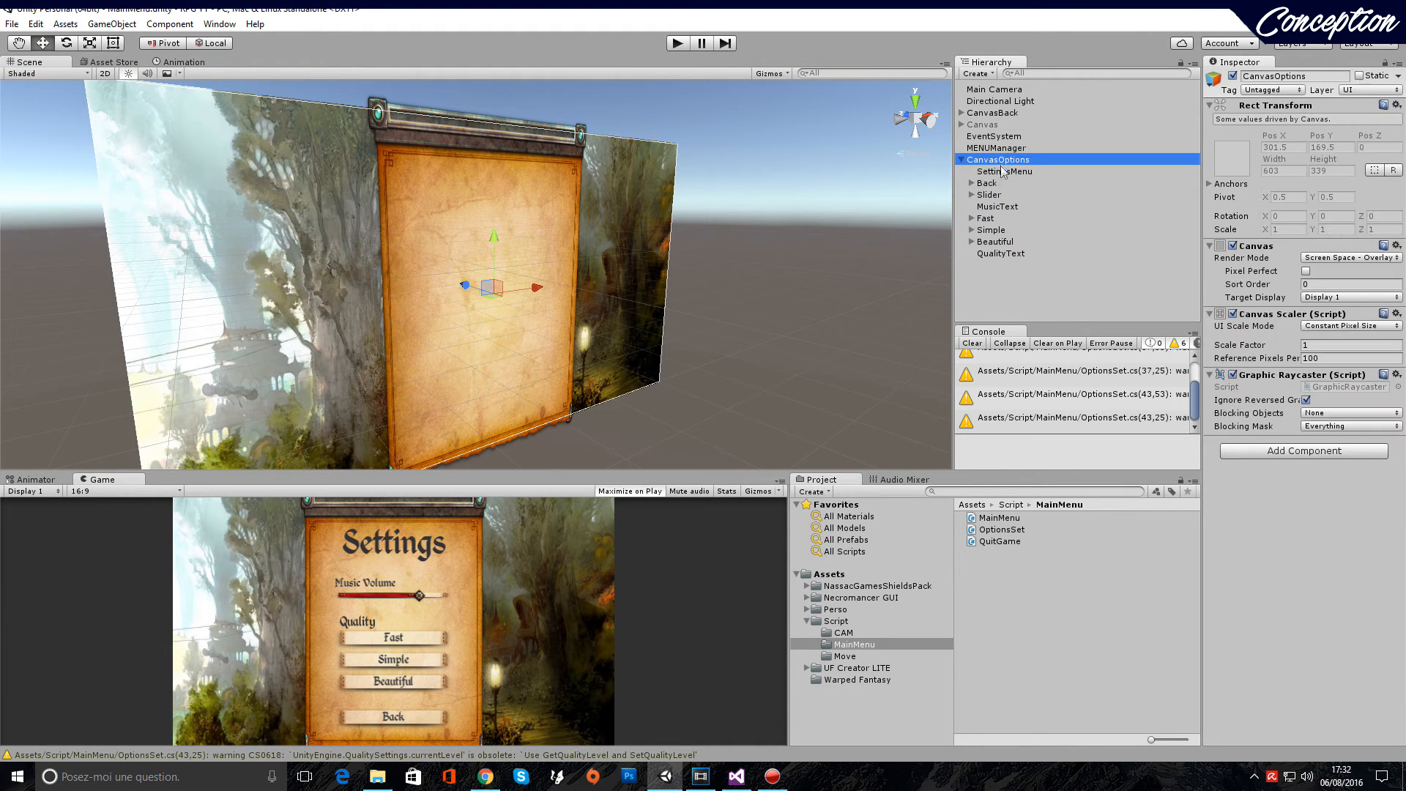
left_click(1001, 171)
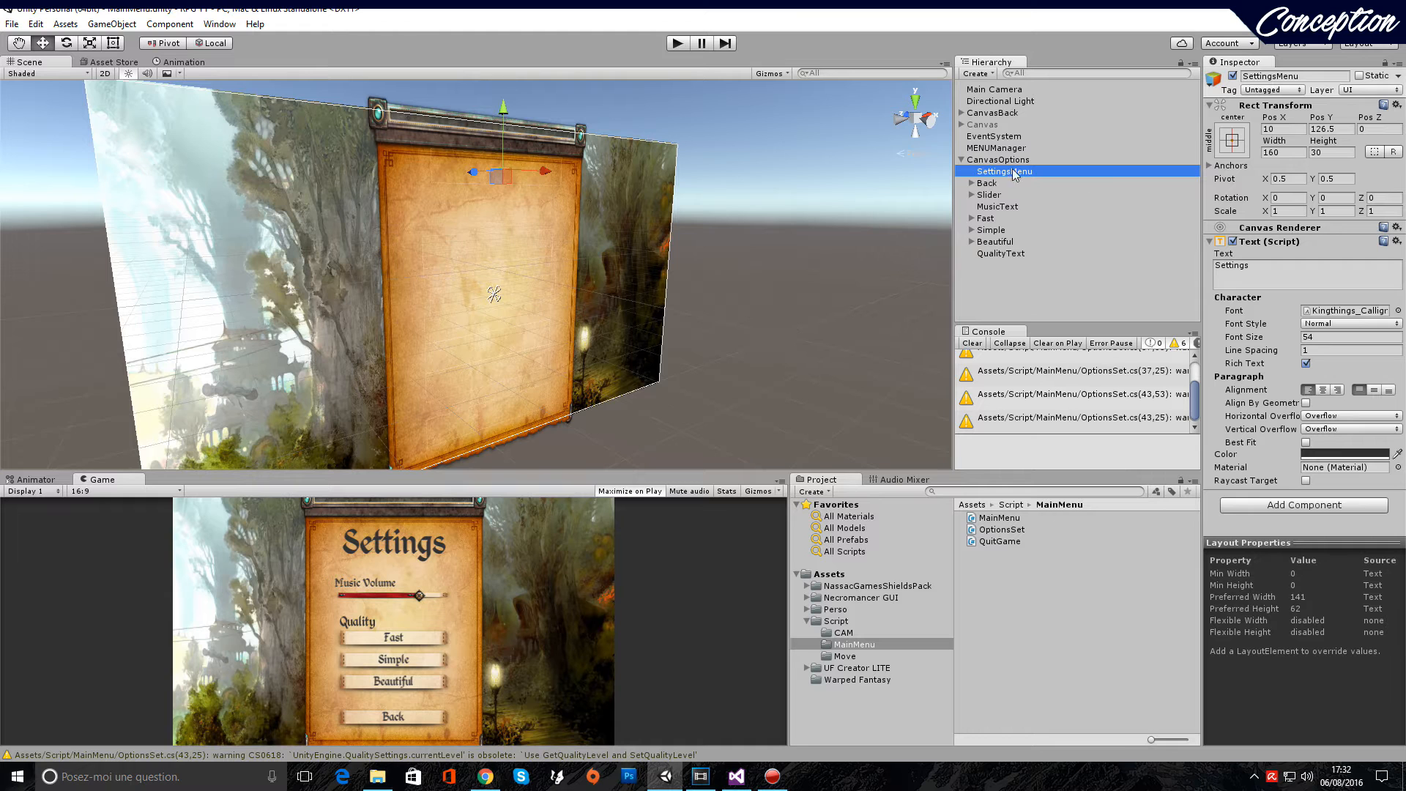
left_click(990, 184)
left_click(998, 254, "shift")
right_click(989, 184)
left_click(1024, 262)
Add a UI Slider as a child of CanvasOptions
left_click(990, 170)
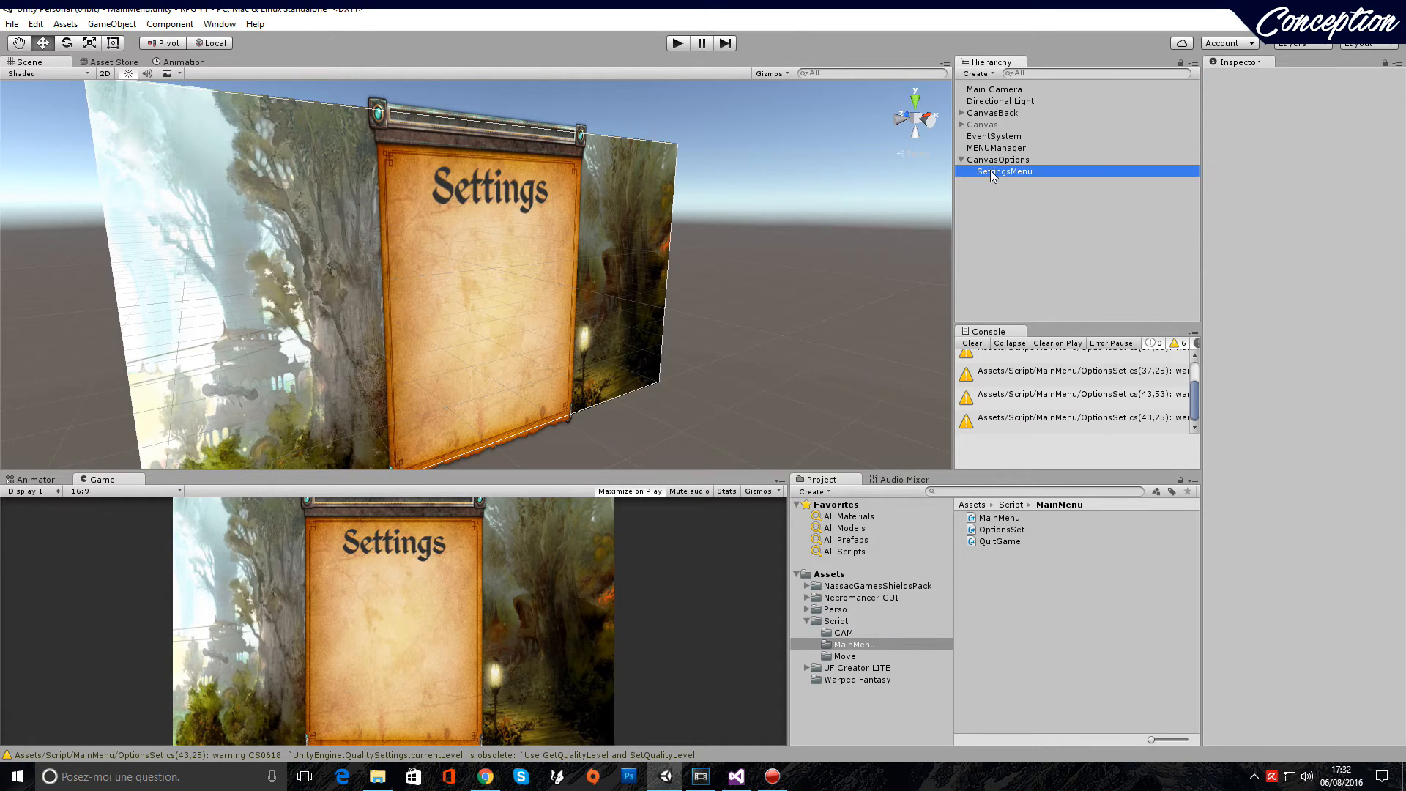
right_click(1009, 160)
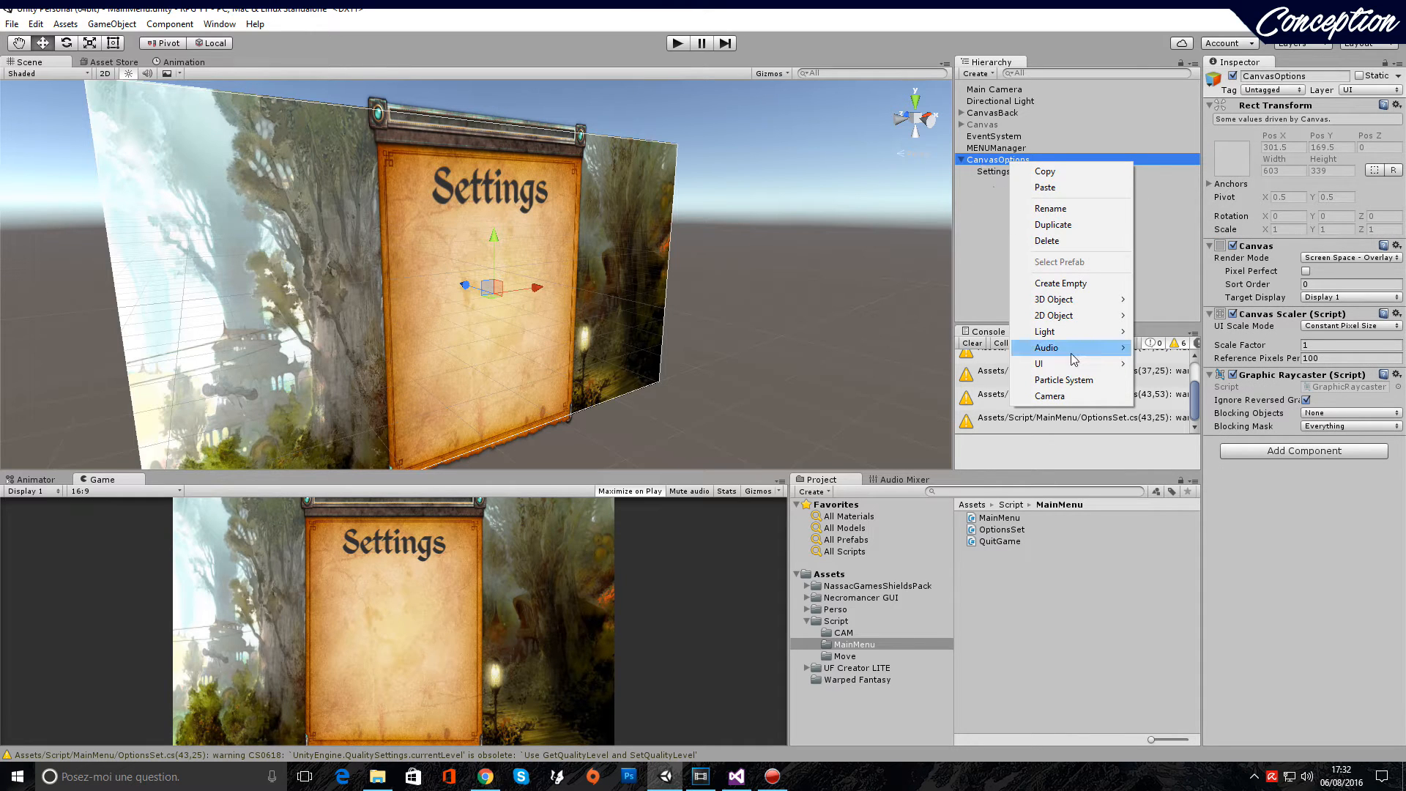
mouse_move(1063, 364)
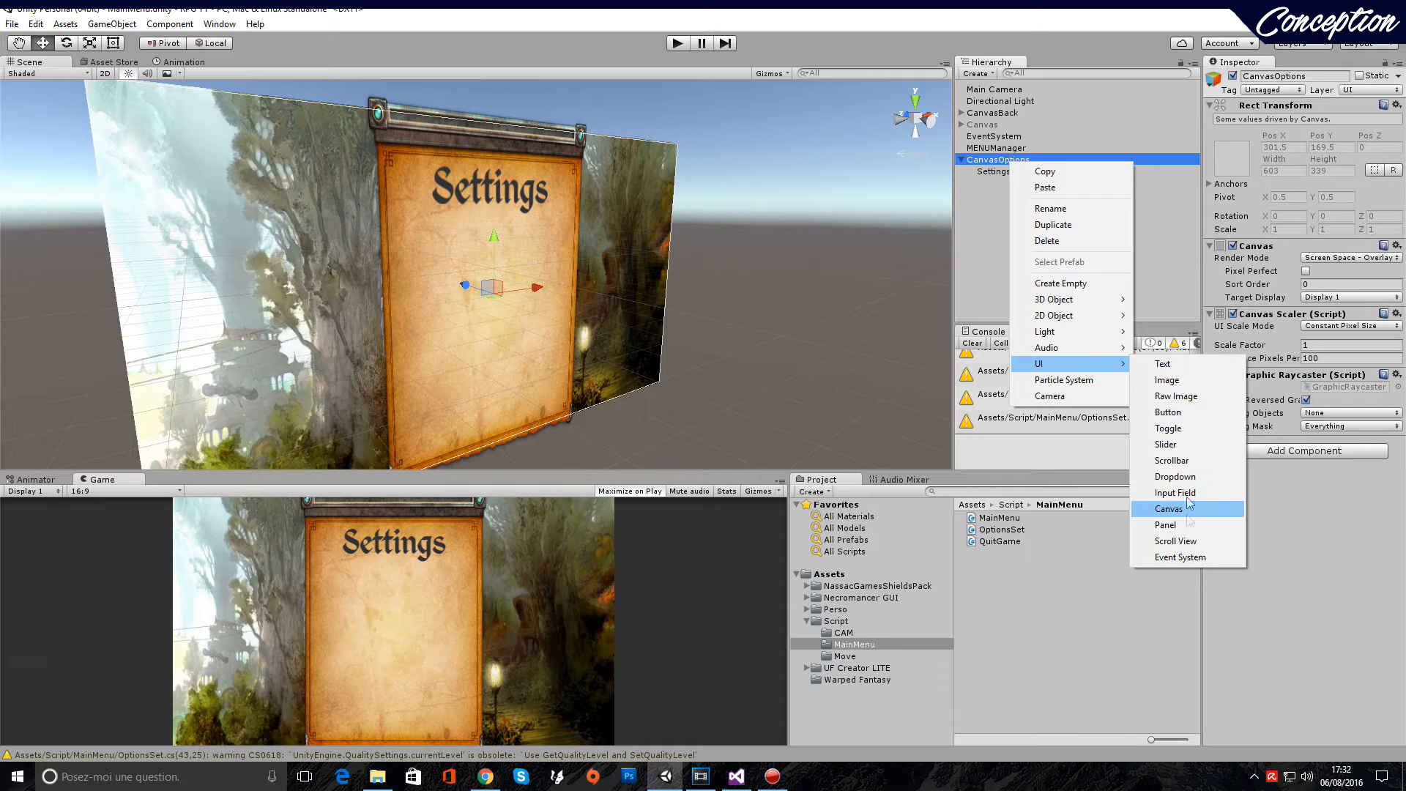
left_click(1166, 445)
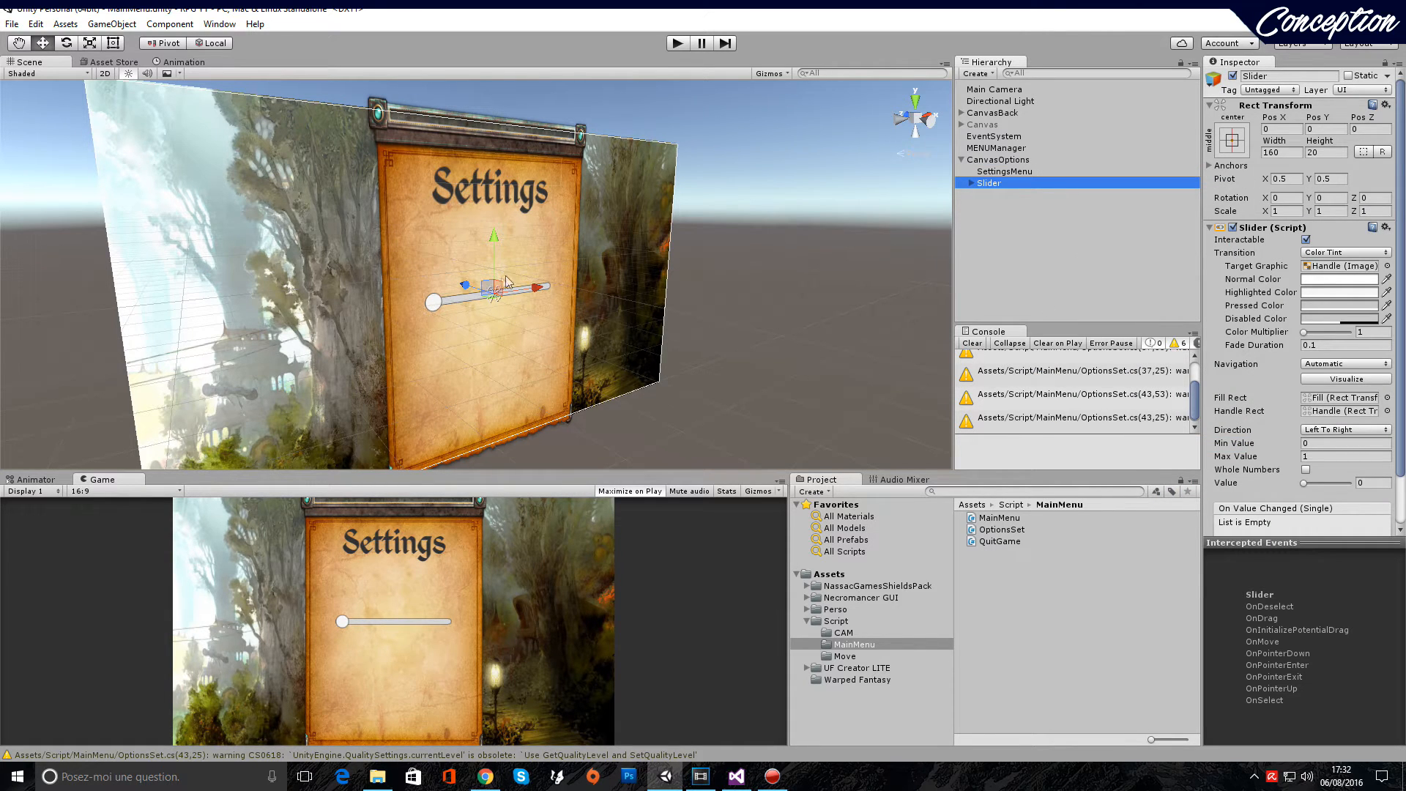
Play-test the scene by opening Settings from the main menu and trying the new slider, ending back in edit mode
left_click(678, 44)
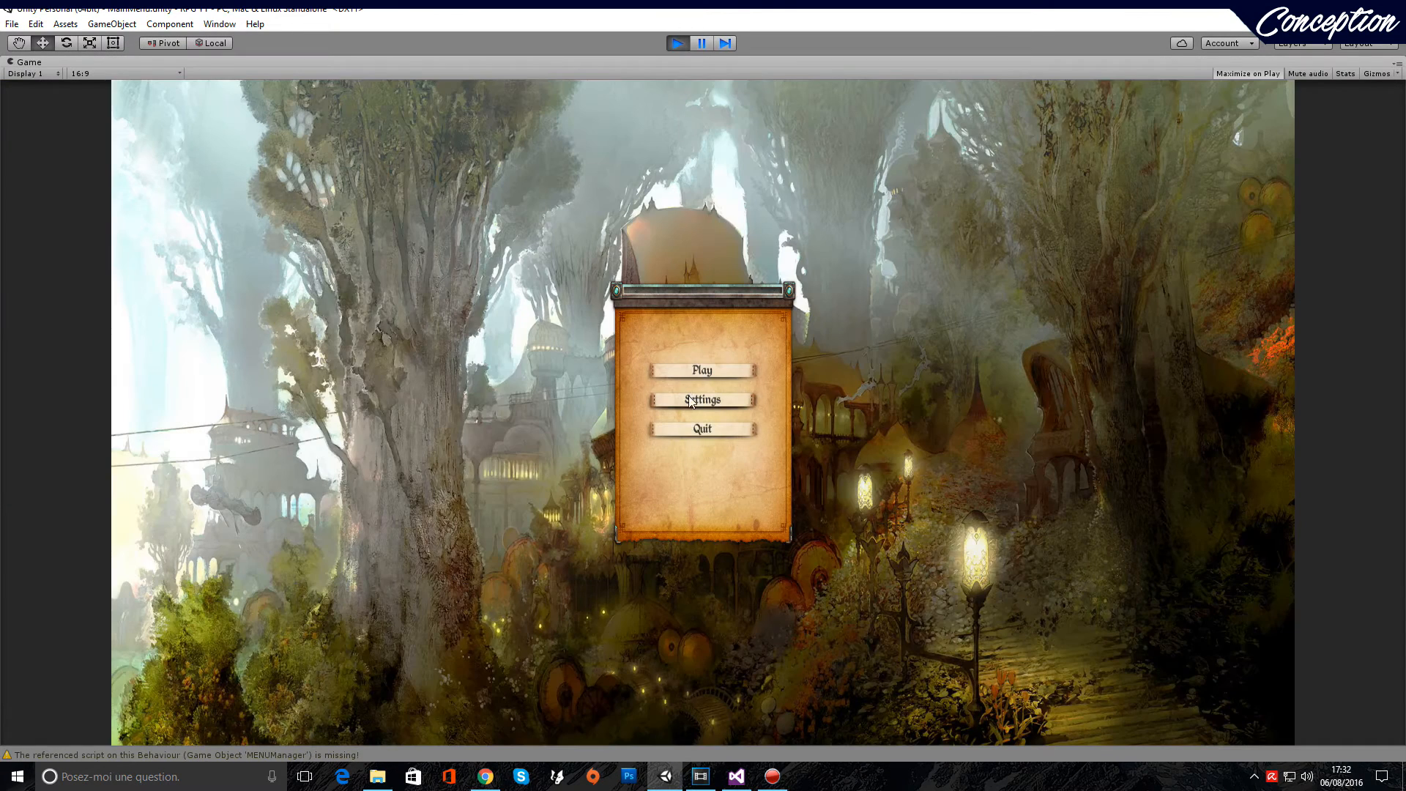
left_click(678, 403)
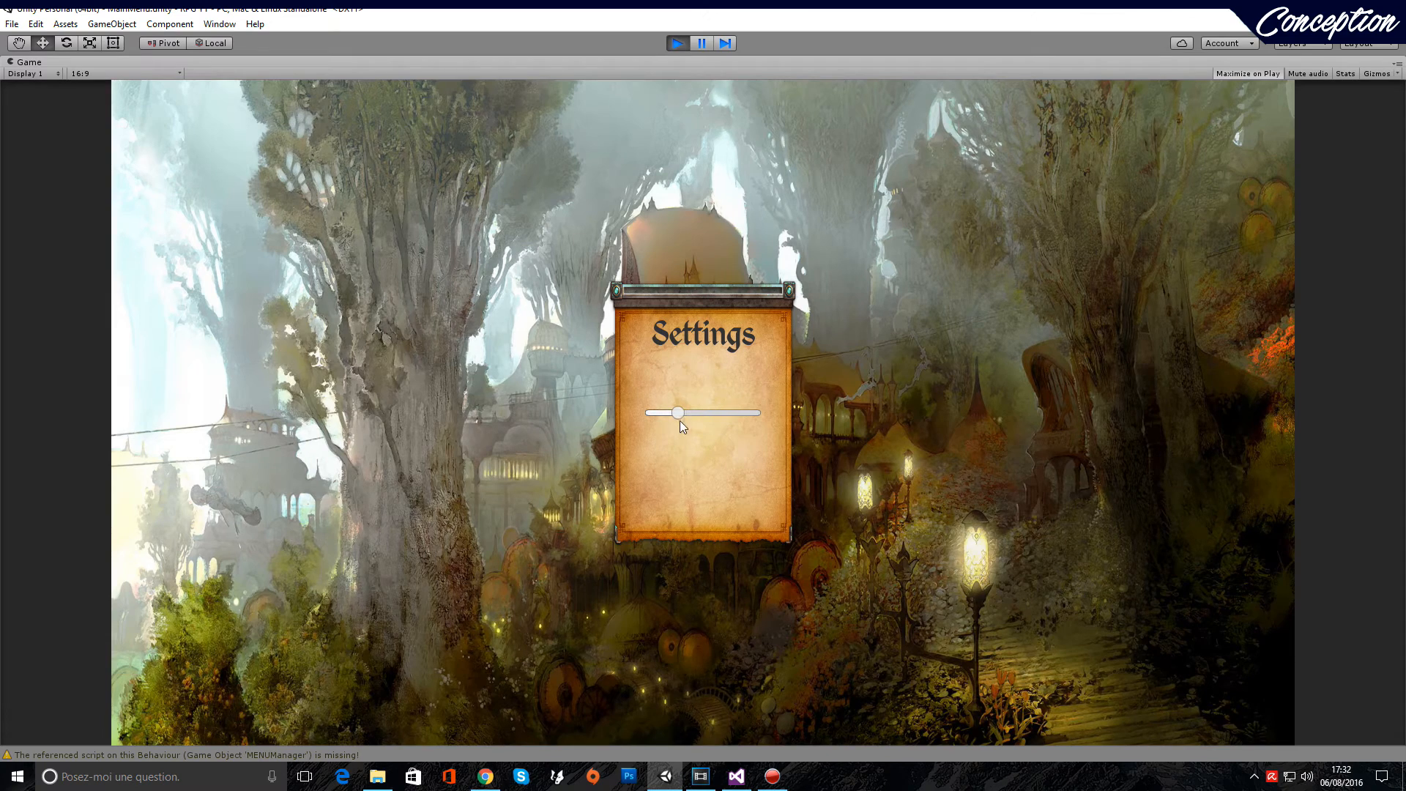
left_click(677, 44)
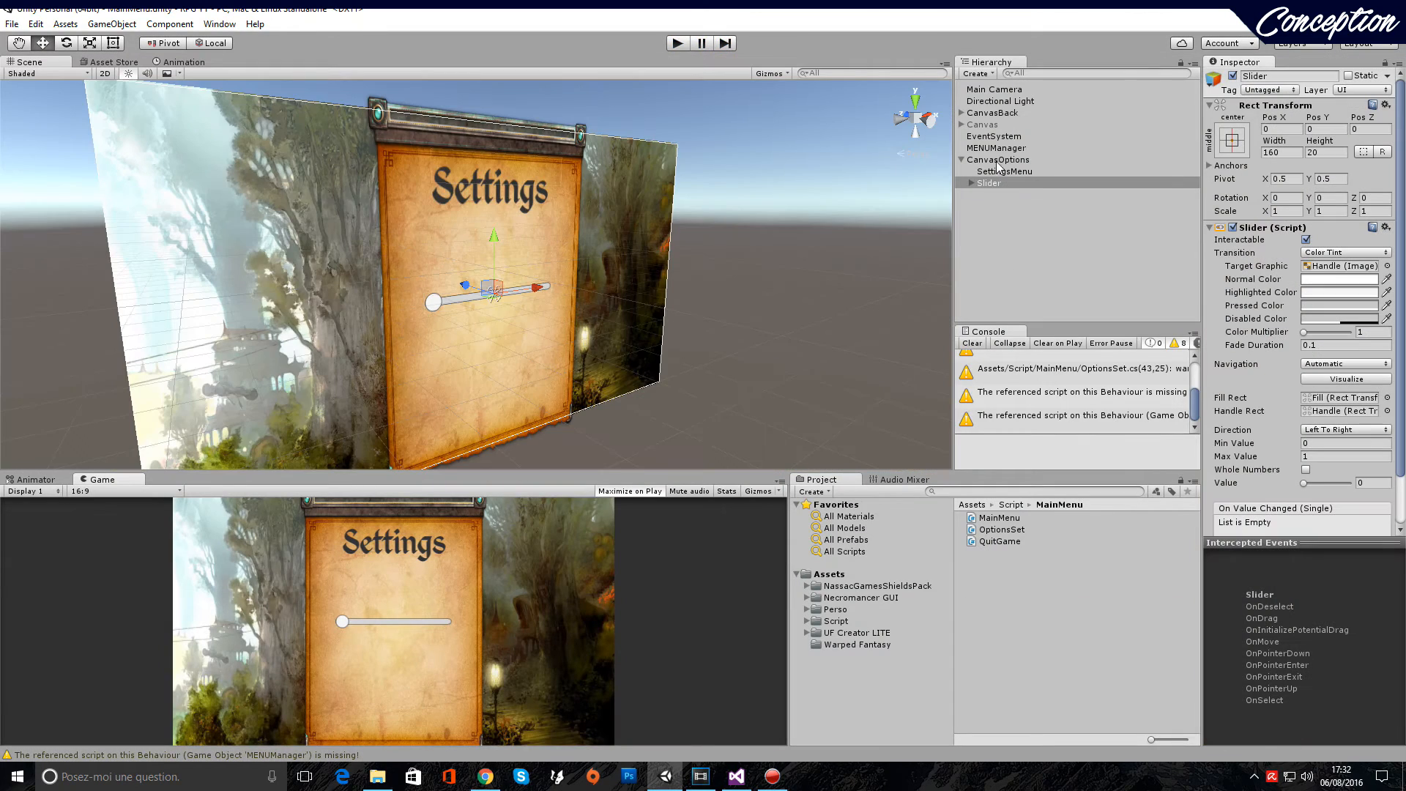
Set the volume of the Main Camera's Audio Source to 0
left_click(994, 89)
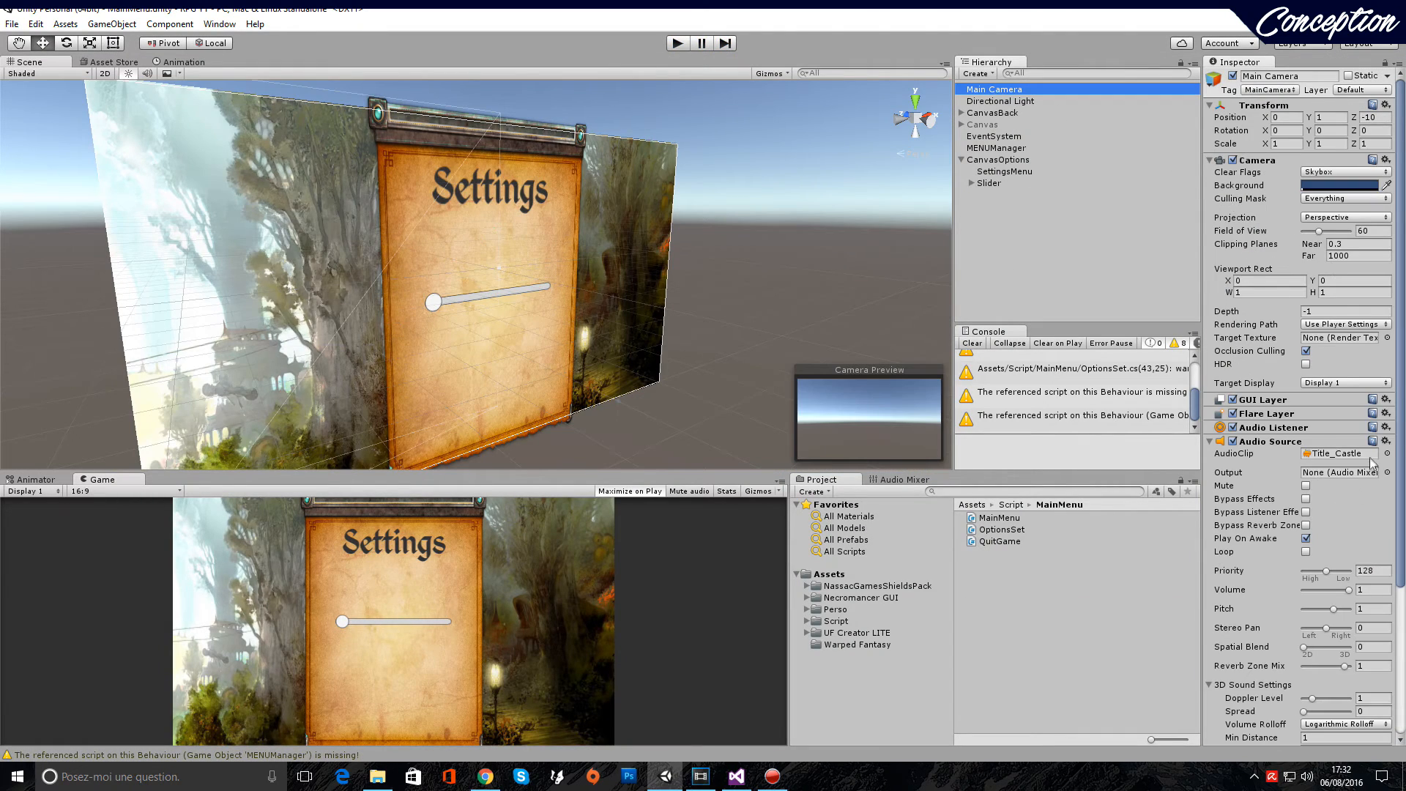
left_click_drag(1349, 590, 1115, 608)
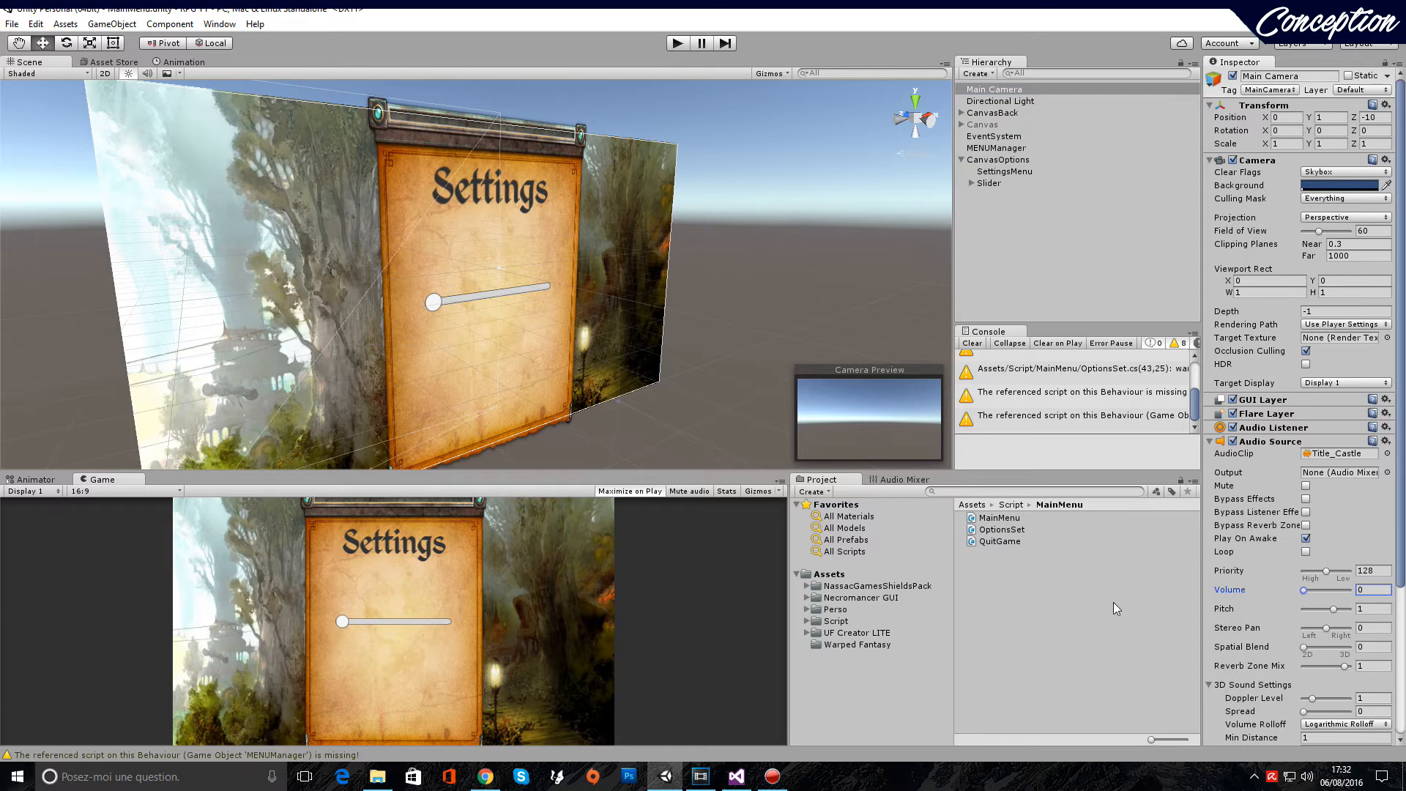
left_click(1086, 276)
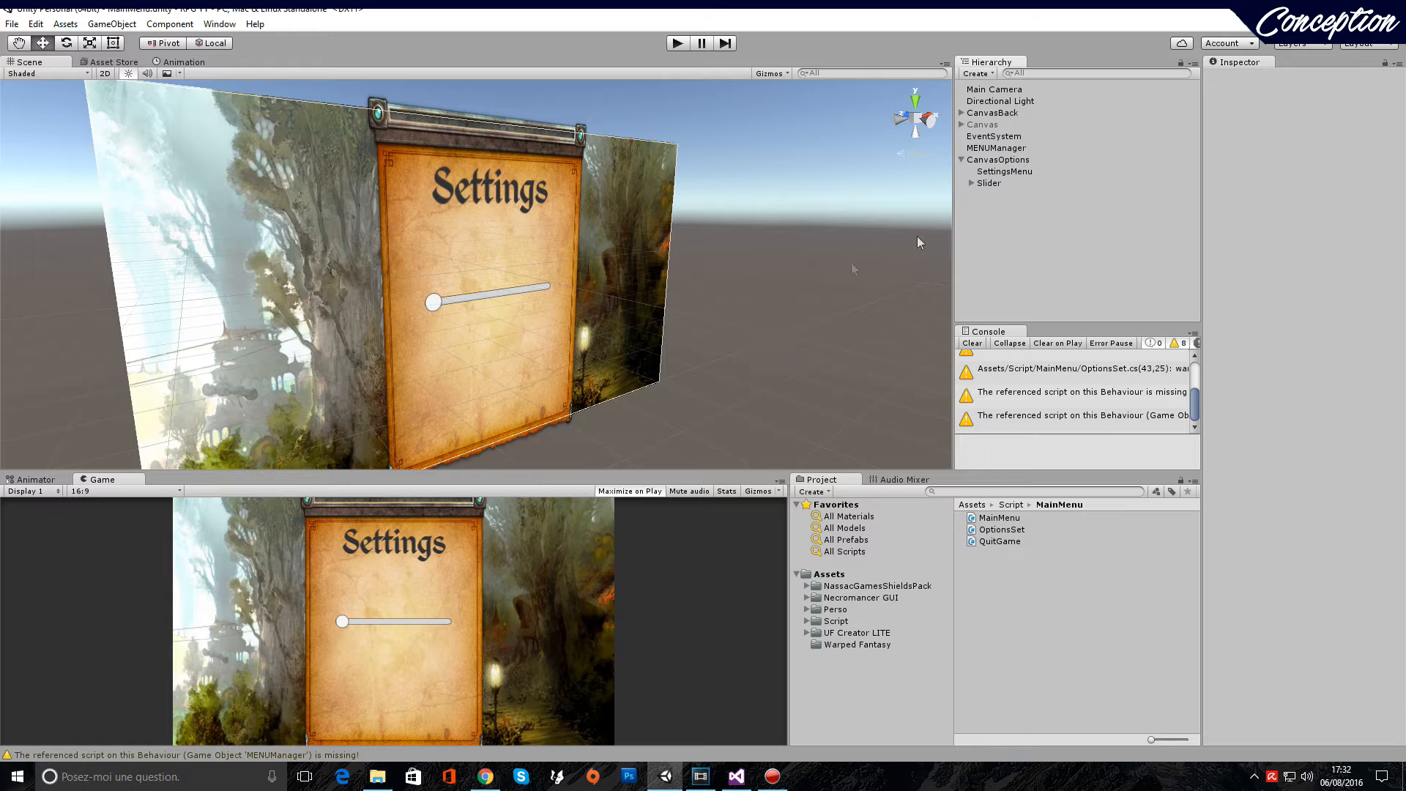
Move the Slider up beneath the Settings title, to a Pos Y of about 35.3
left_click(1006, 183)
left_click(1004, 172)
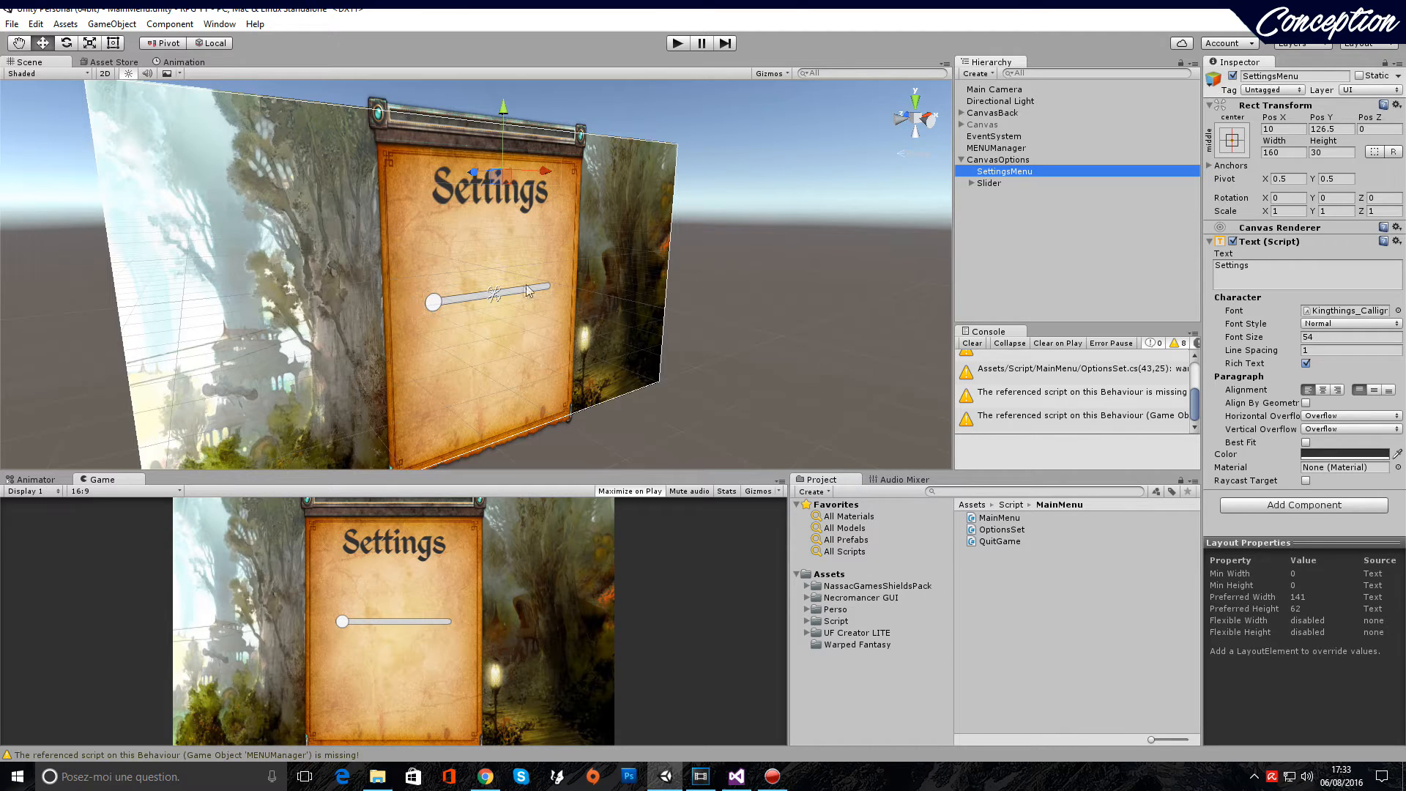
left_click(1003, 184)
left_click_drag(495, 230, 501, 204)
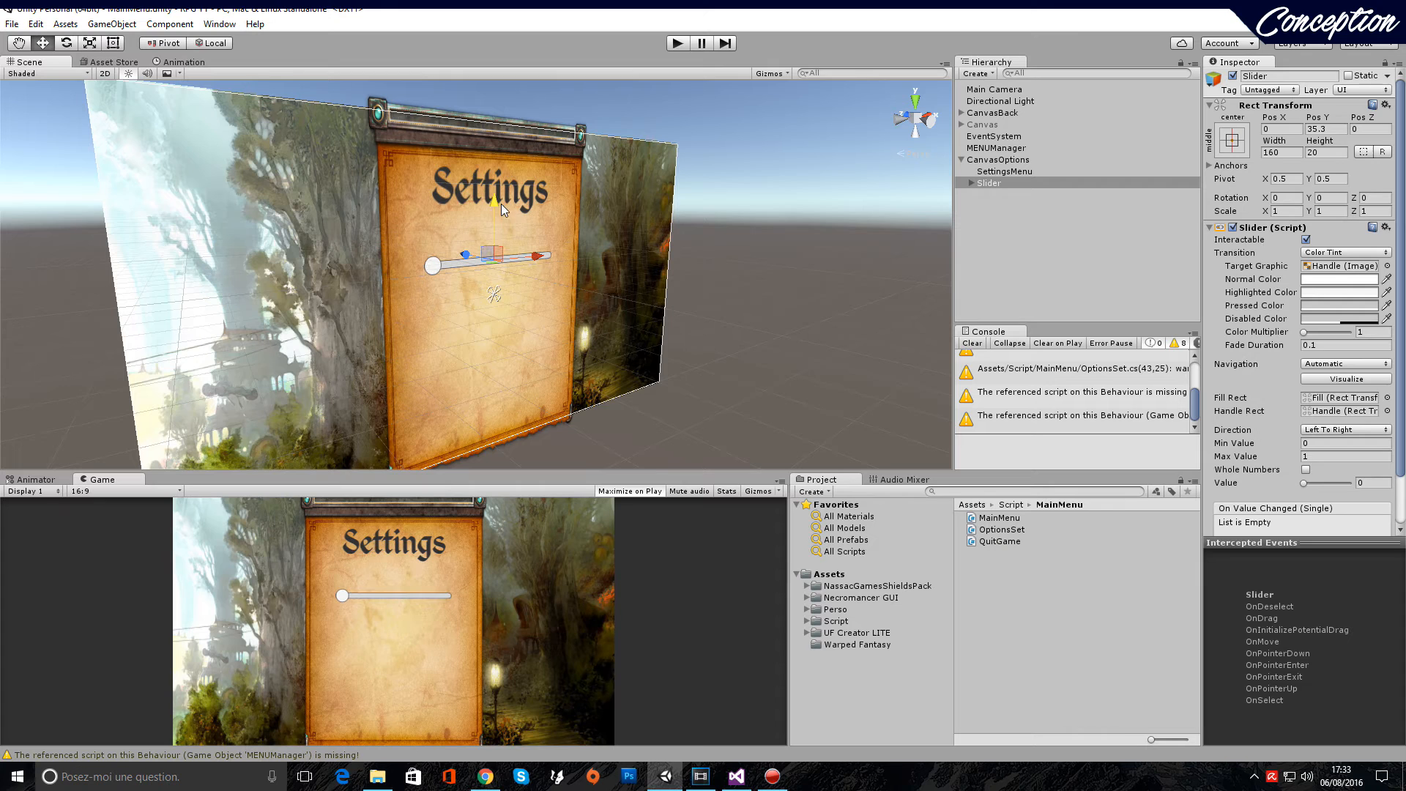
Duplicate the SettingsMenu text object within CanvasOptions and rename the copy SetVolume
left_click(1004, 173)
key("ctrl+v")
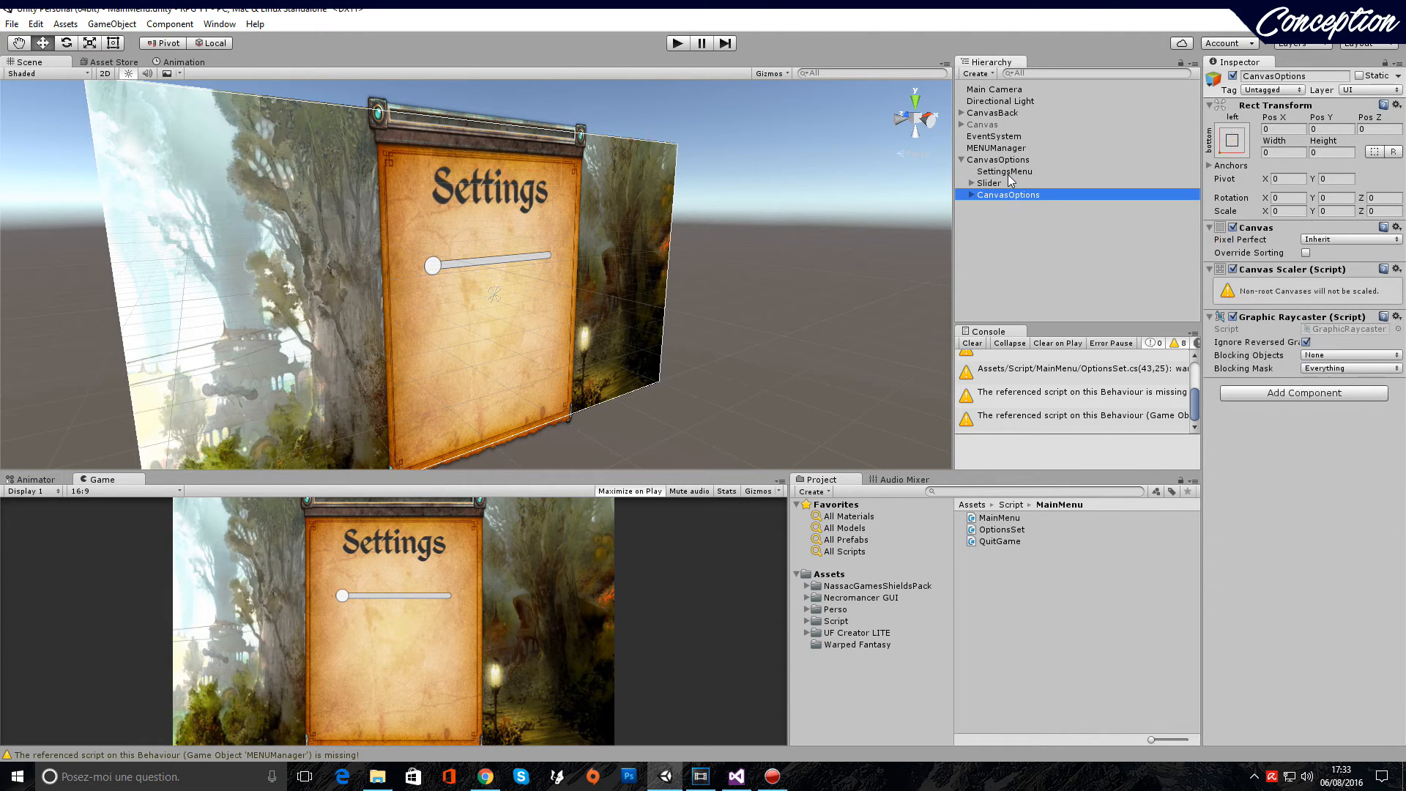
key("ctrl+z")
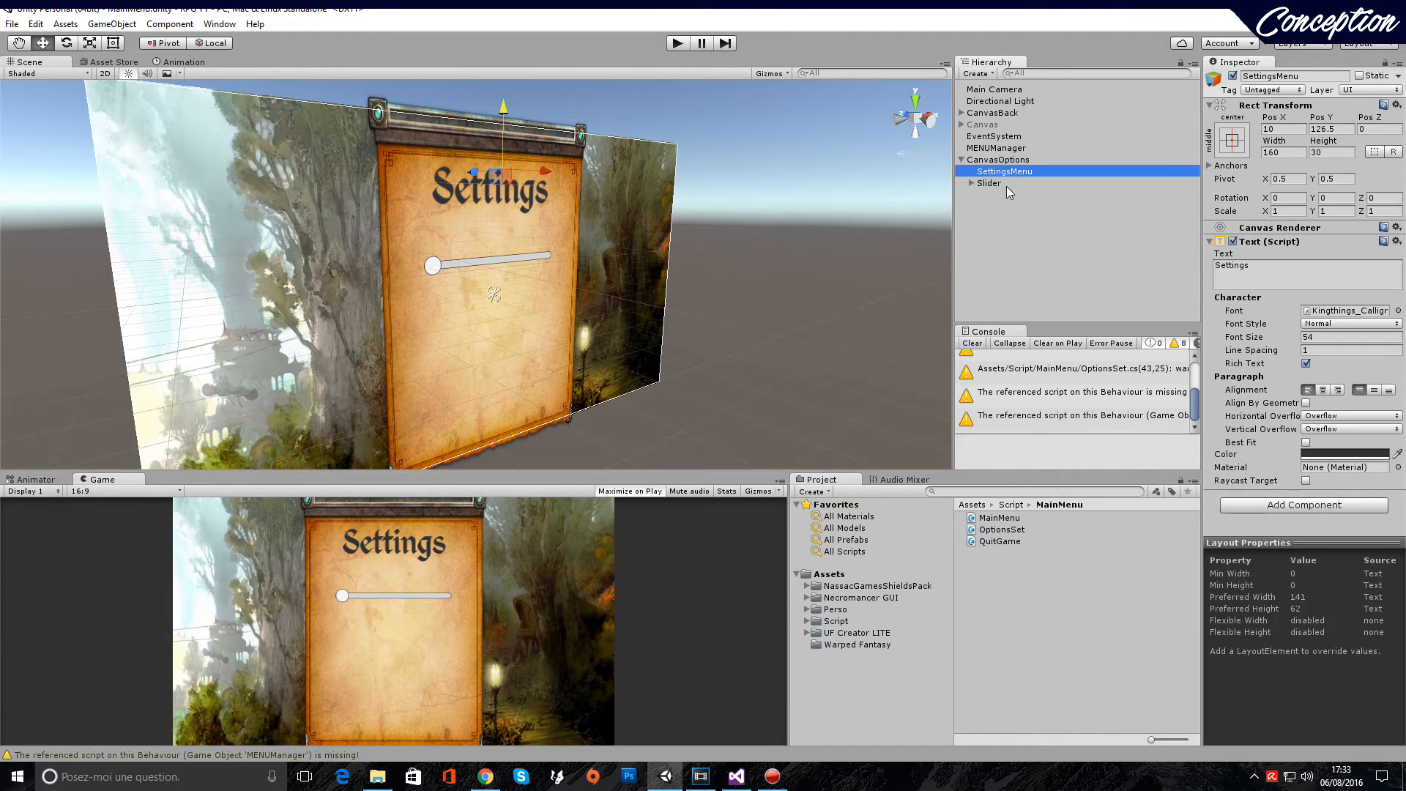
key("ctrl+d")
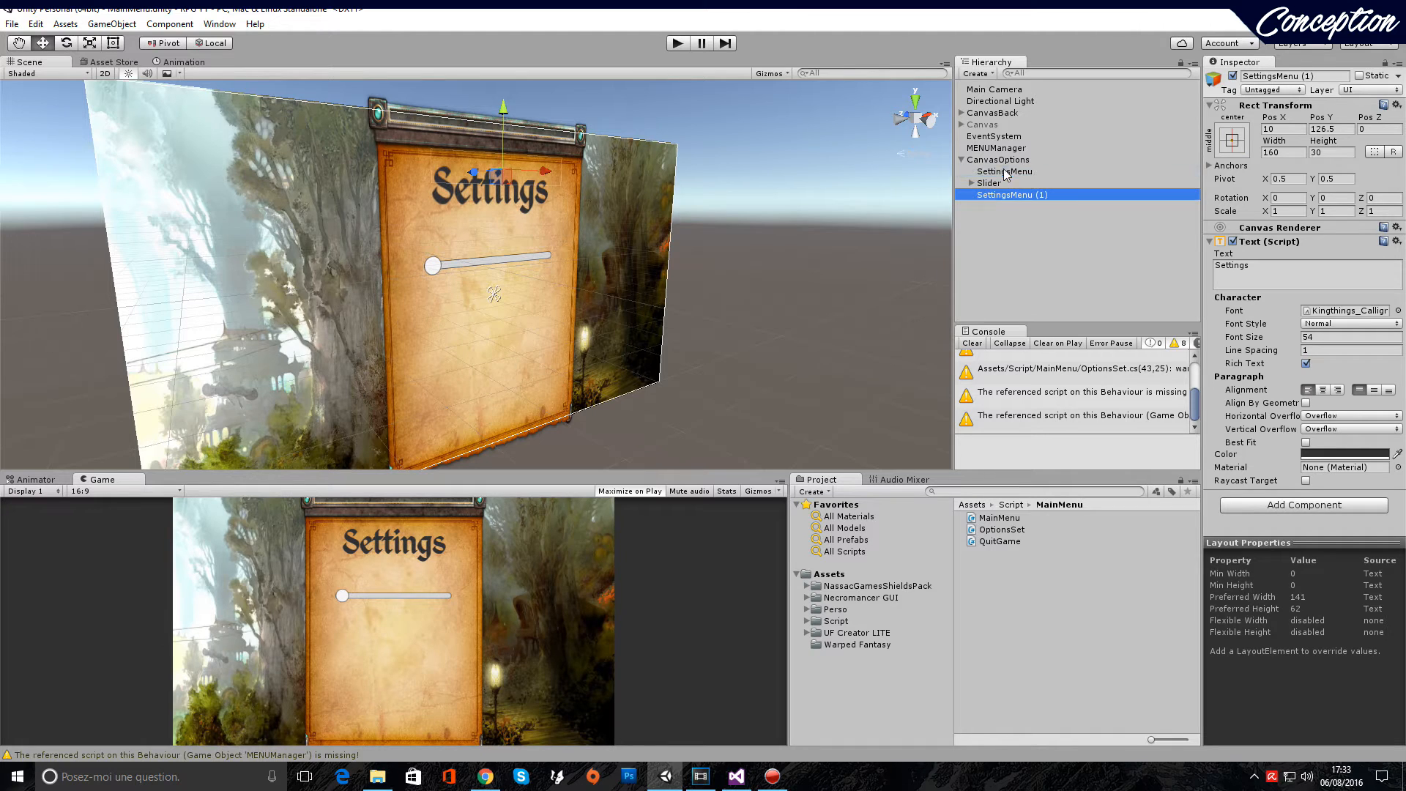
left_click(1315, 77)
type("SetVolume")
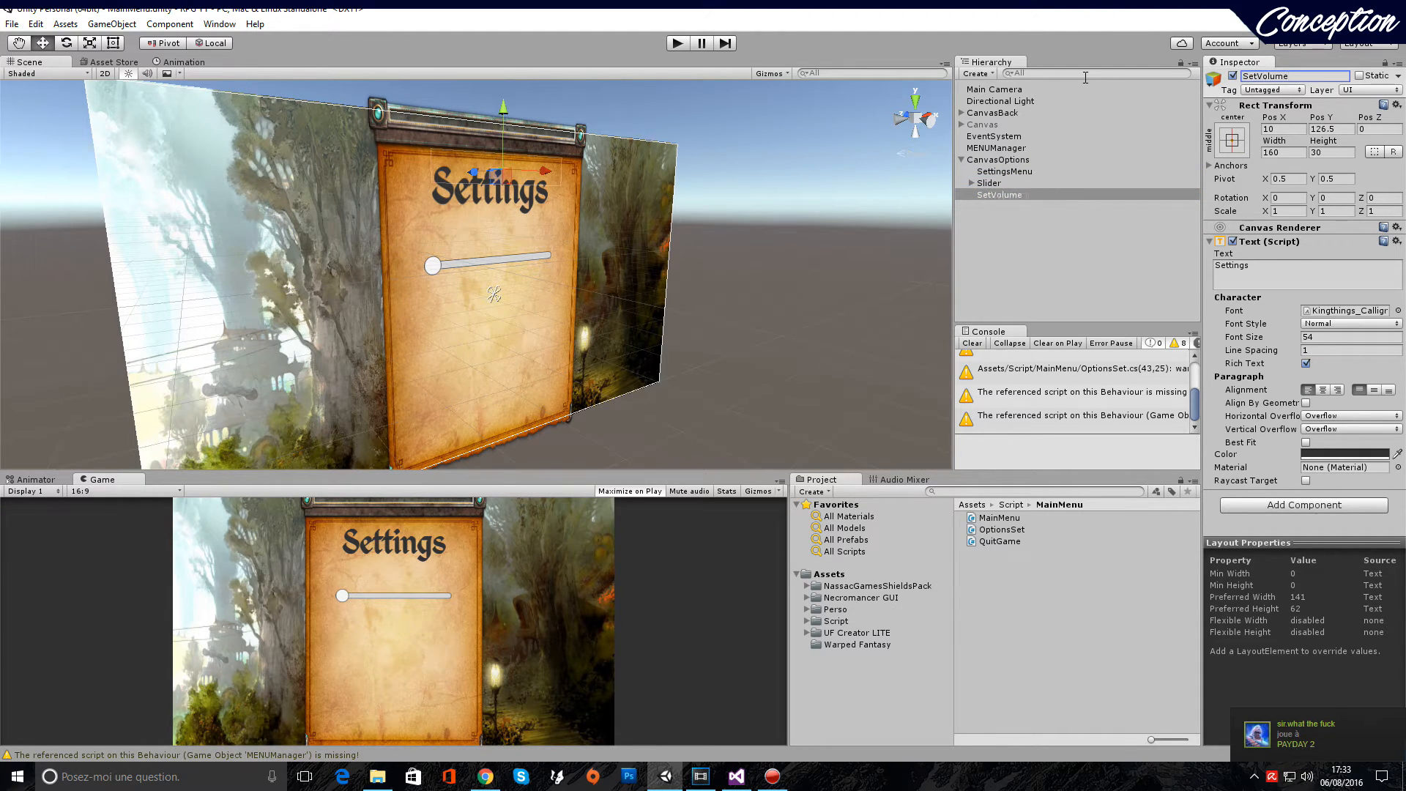
Change the text shown by the SetVolume object to "Music Volume"
left_click(1272, 272)
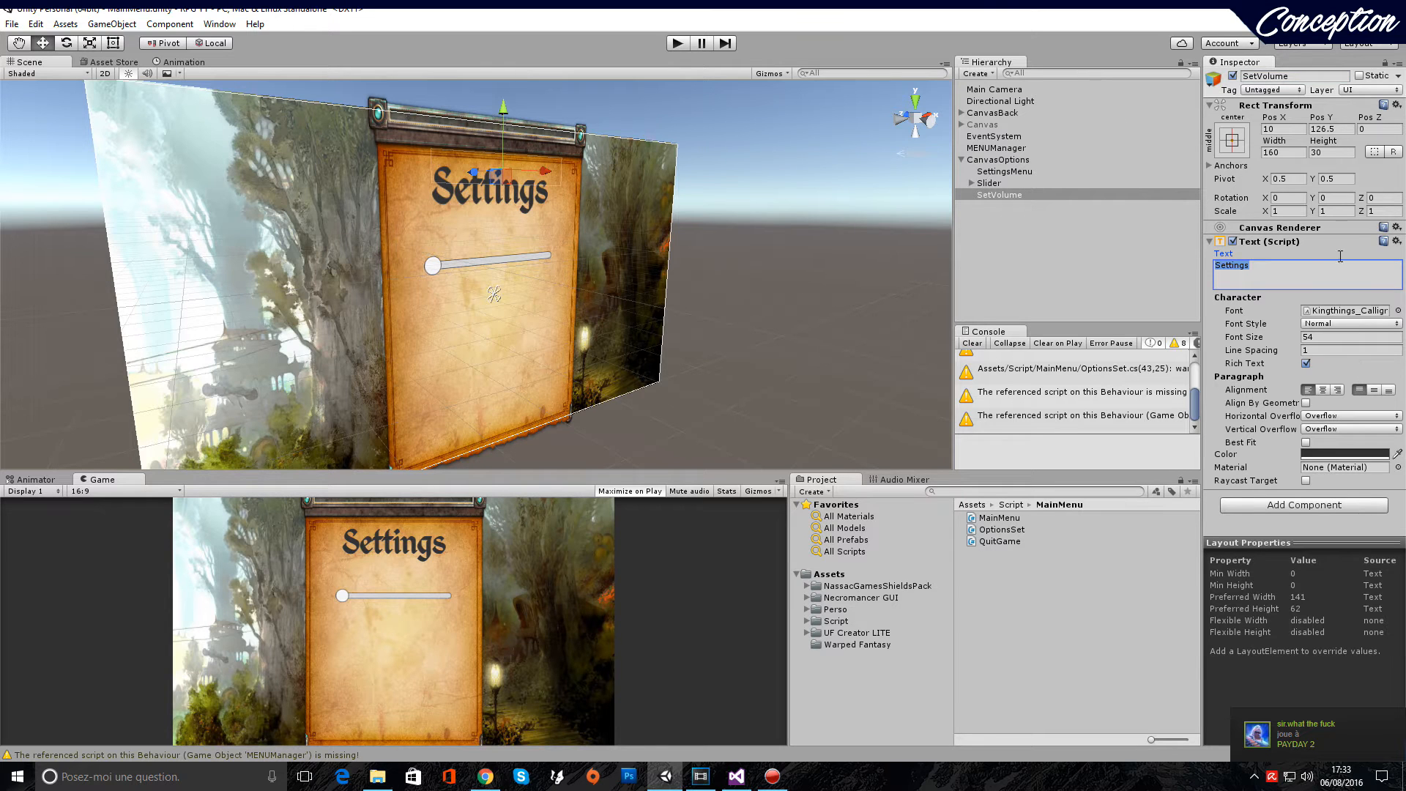
type("MUsic Volumpe")
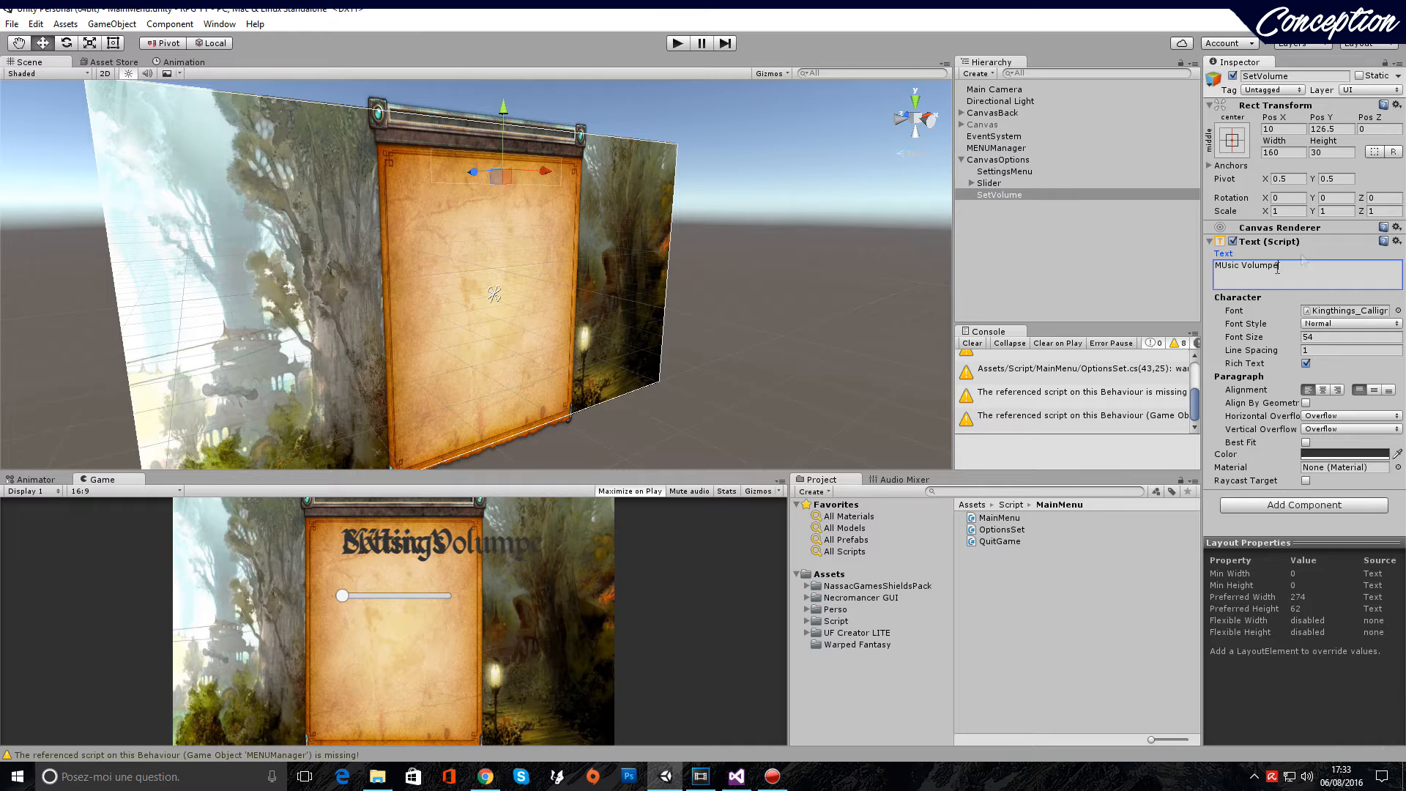
key("BackSpace")
key("BackSpace")
type("e")
left_click(1222, 265)
key("BackSpace")
type("u")
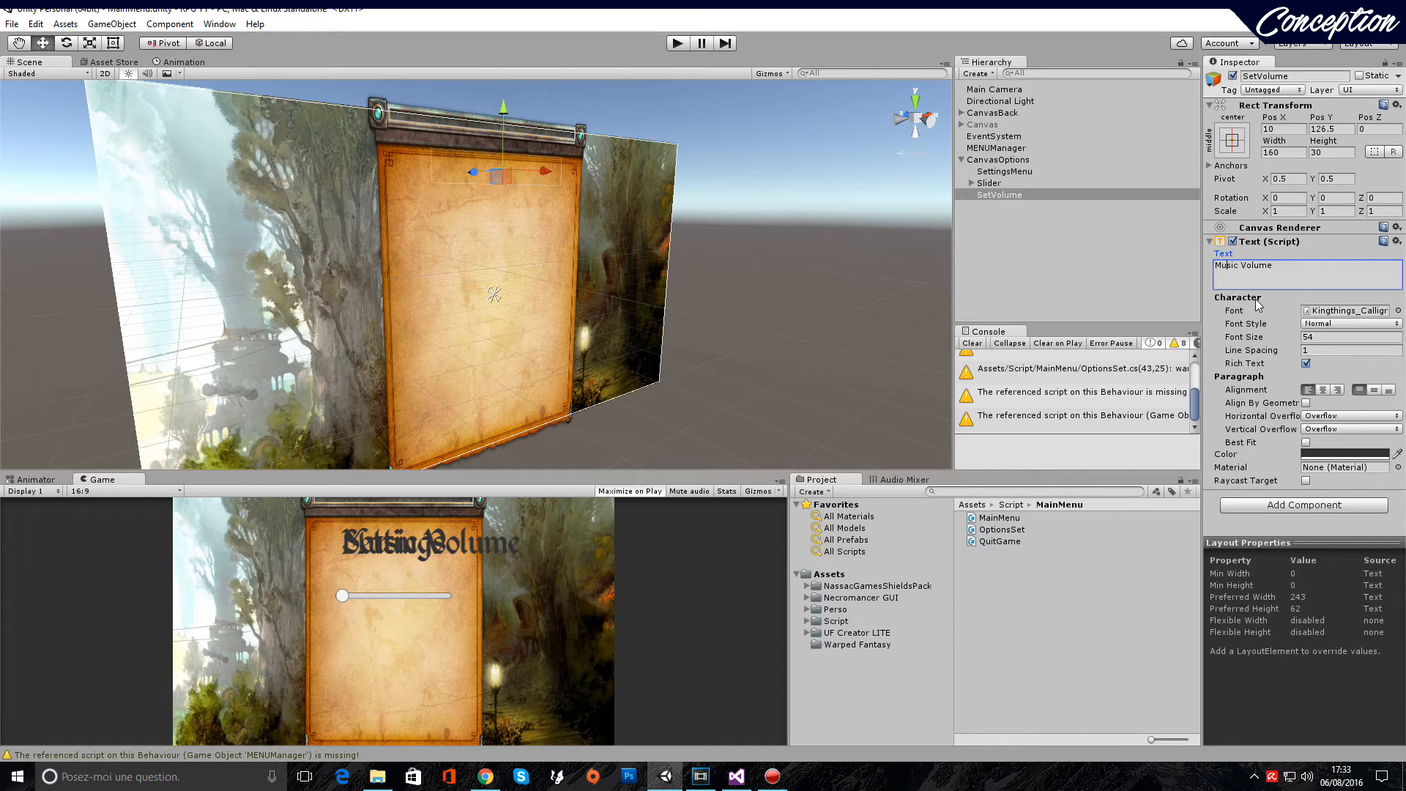
left_click(1305, 268)
Set the SetVolume text's font size to 19 and position it just above the slider, at about X 6.8 and Y 51.3
left_click(1343, 337)
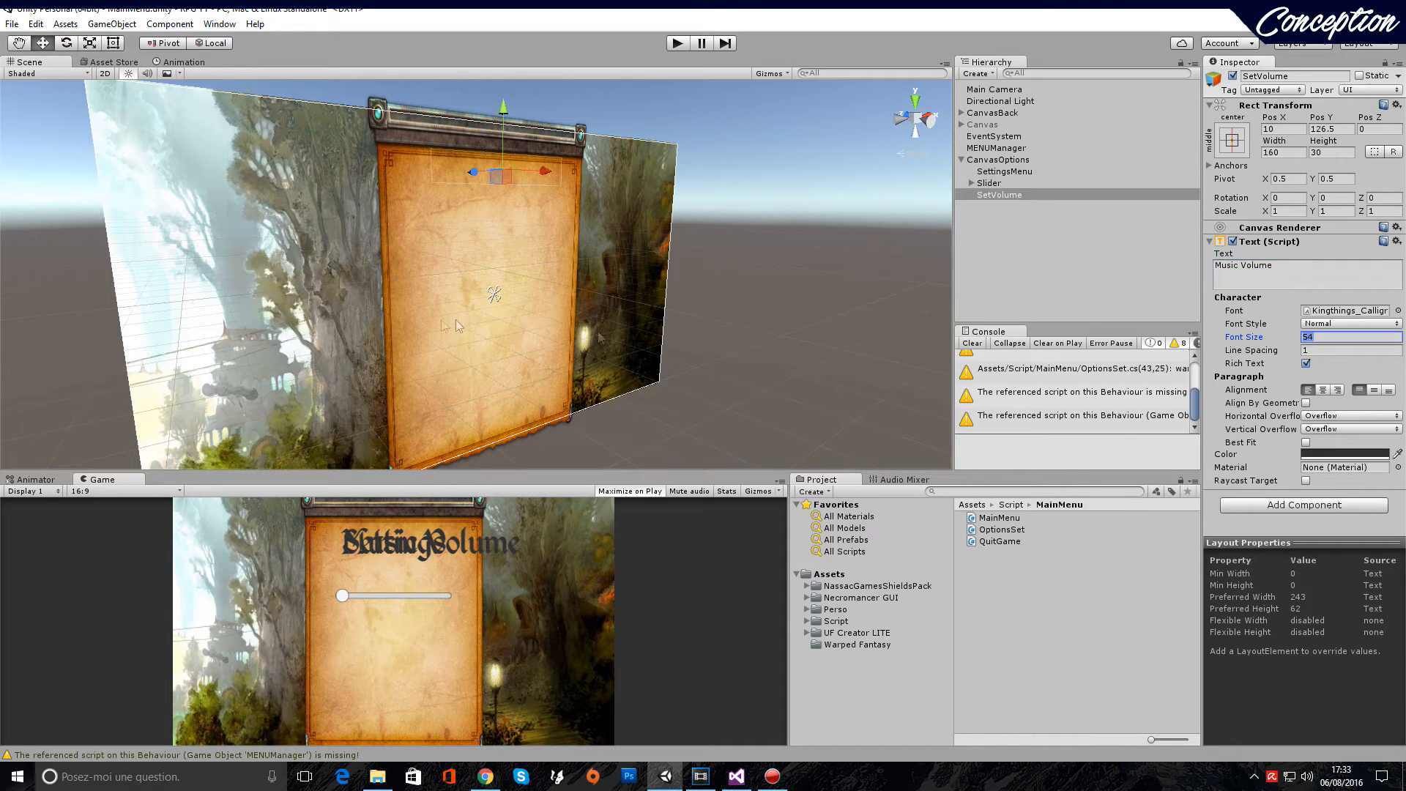
type("19")
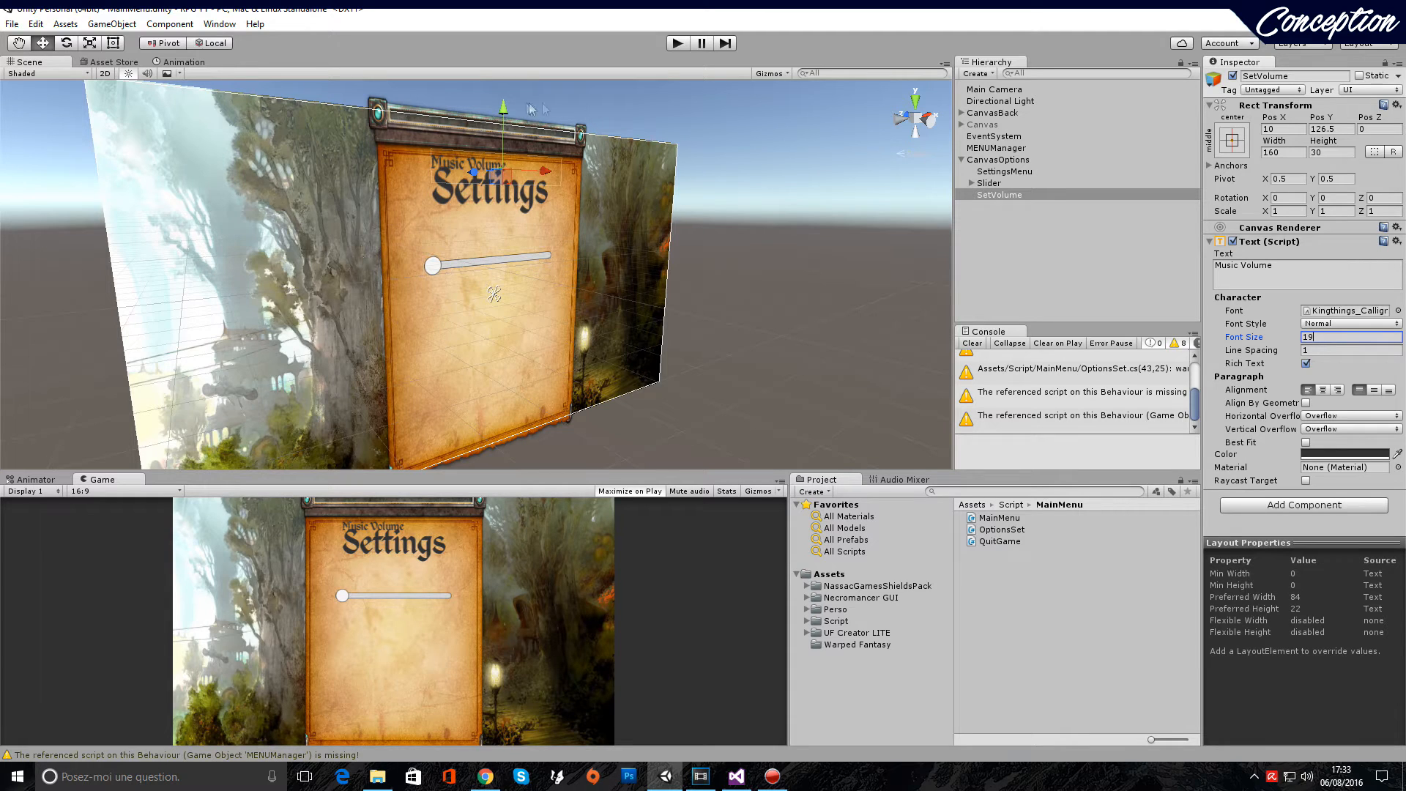
left_click_drag(510, 114, 541, 242)
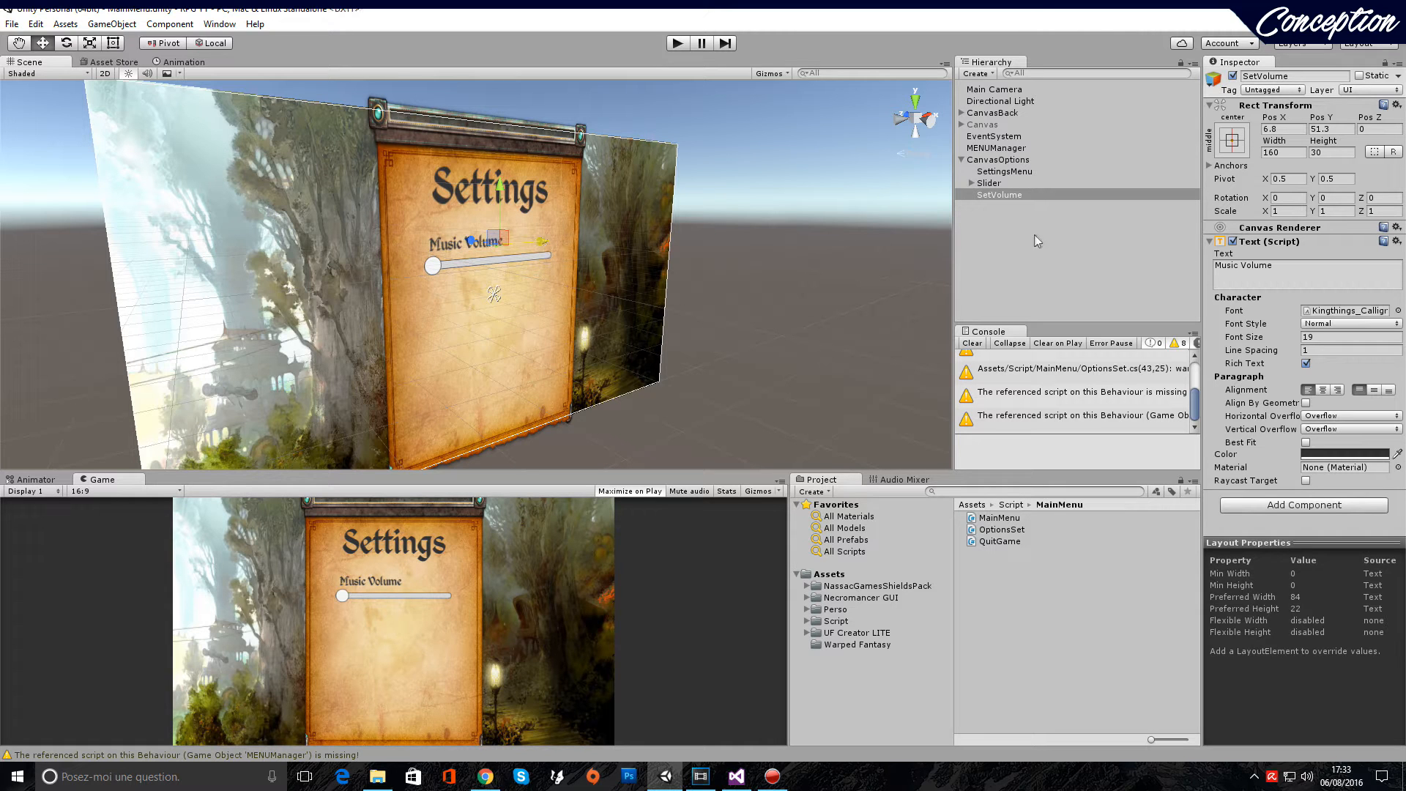
Set the Value of the Slider component to about 0.16
left_click(989, 183)
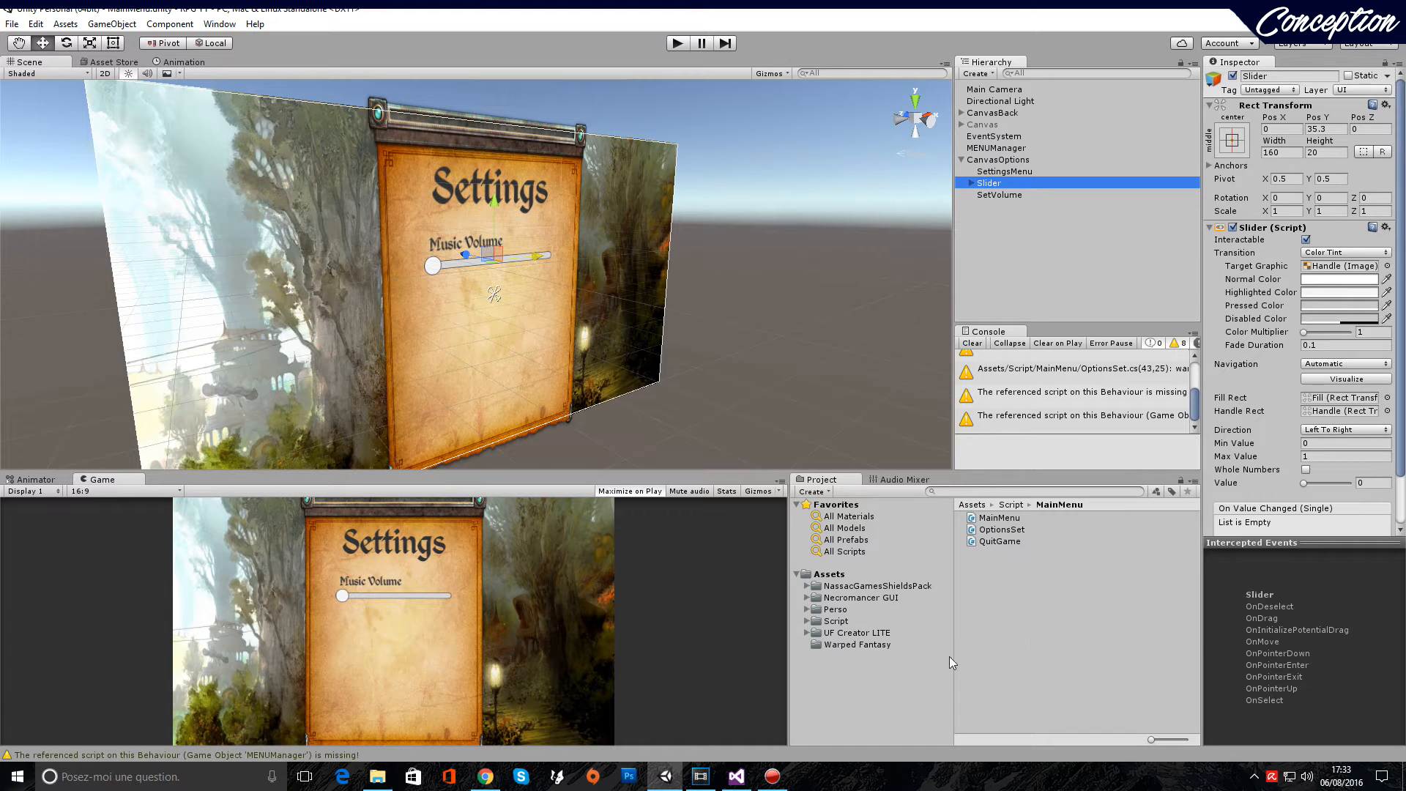
left_click(973, 693)
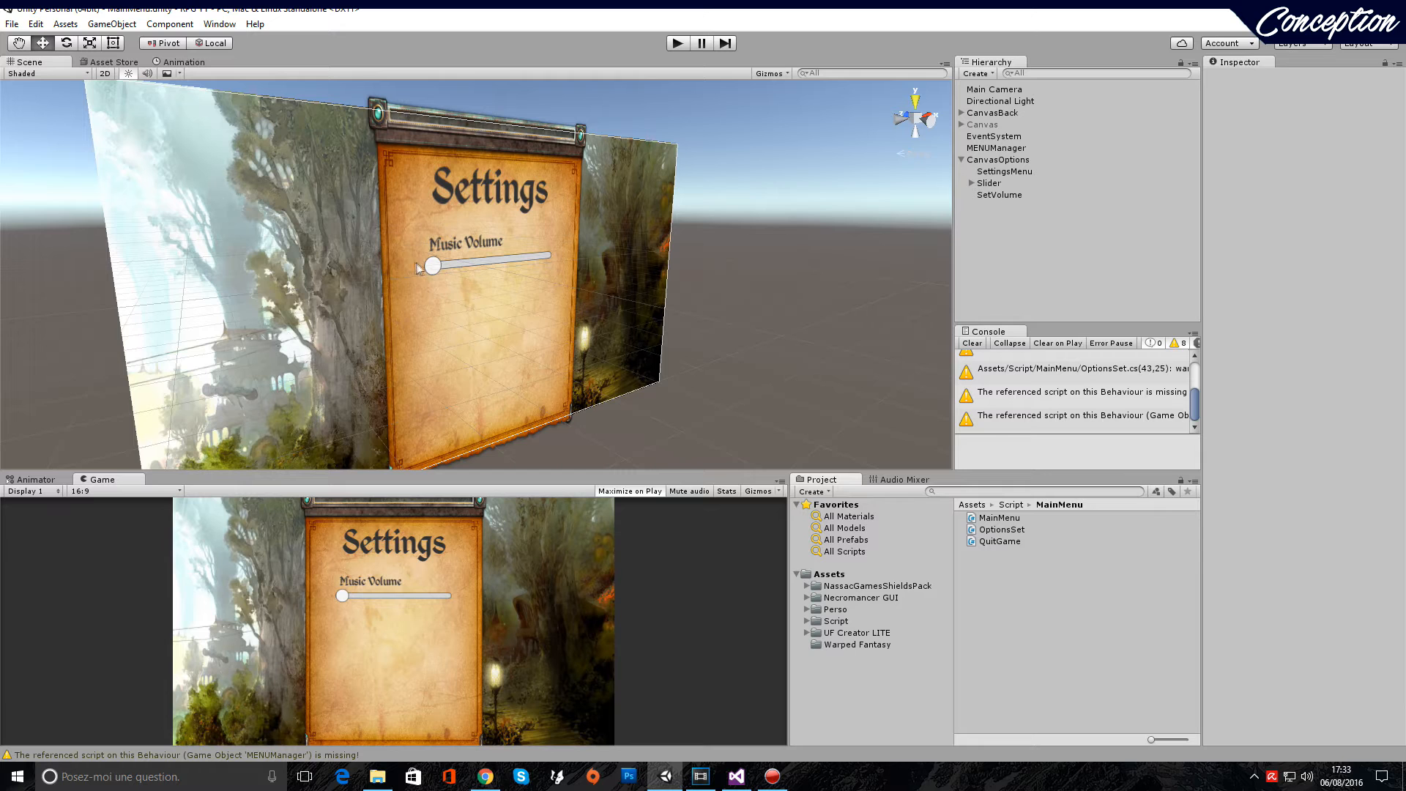
left_click(1002, 171)
left_click(997, 183)
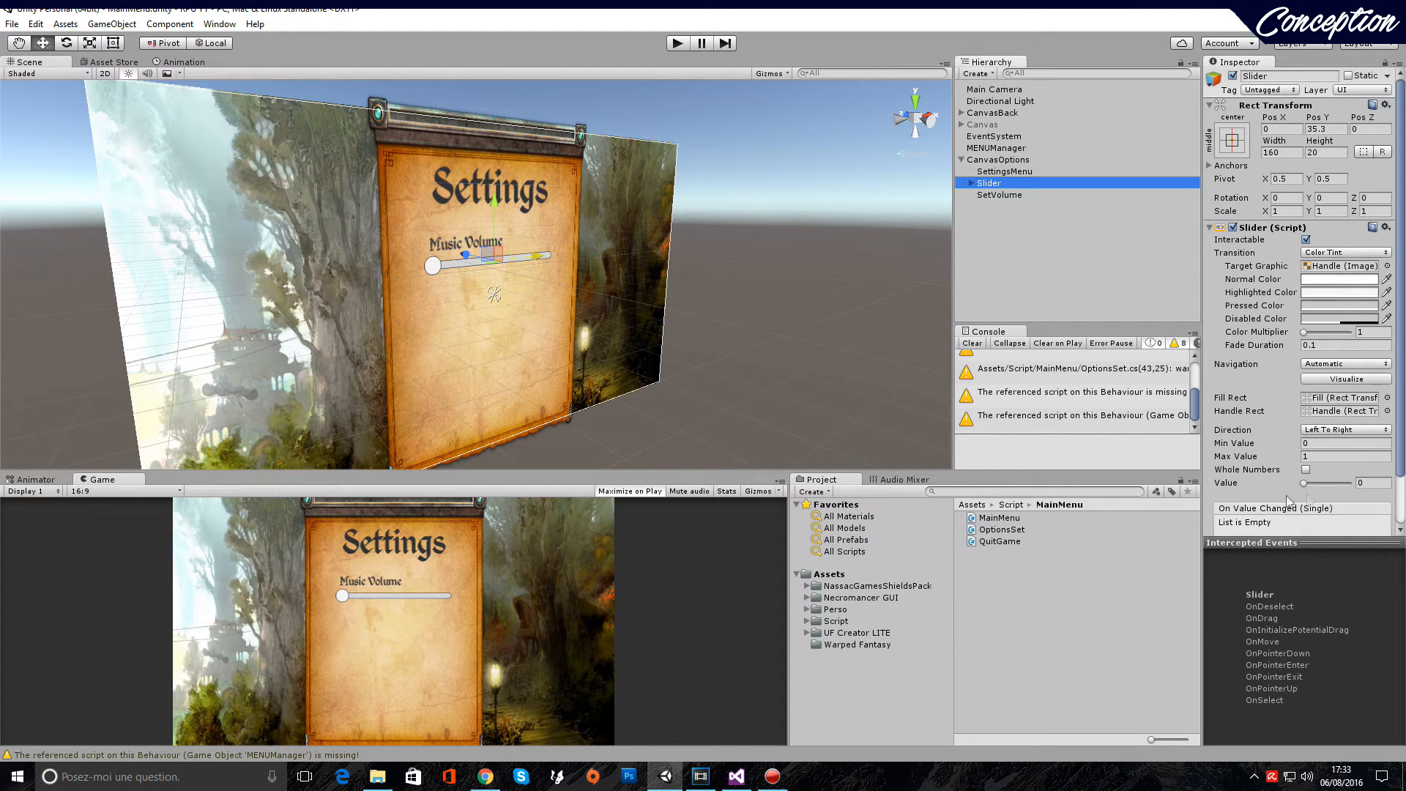
mouse_move(1305, 484)
left_mouse_down()
mouse_move(1352, 489)
mouse_move(1311, 487)
left_mouse_up()
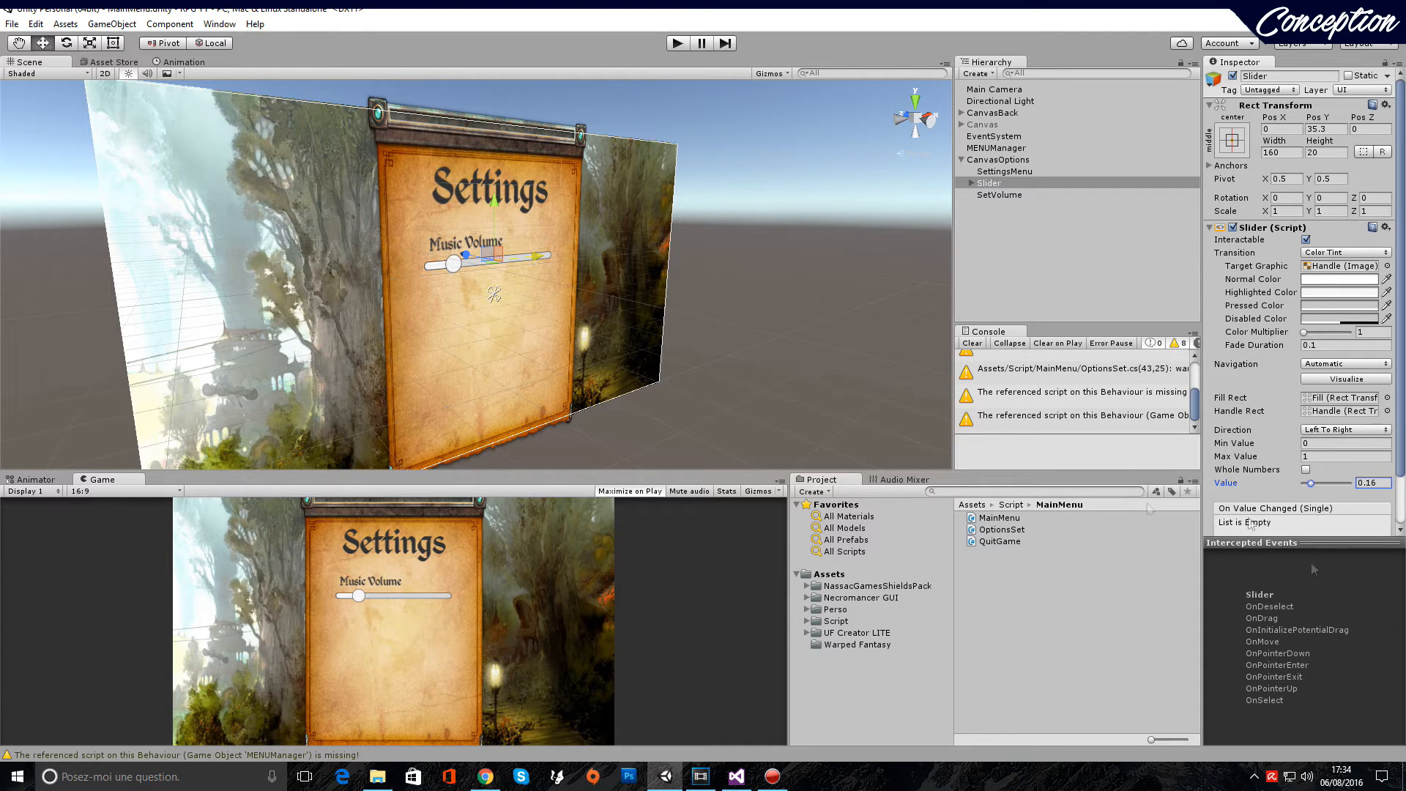
Create a new Javascript file named SetMusic in the Script/MainMenu folder
left_click(998, 620)
right_click(1009, 611)
mouse_move(1078, 342)
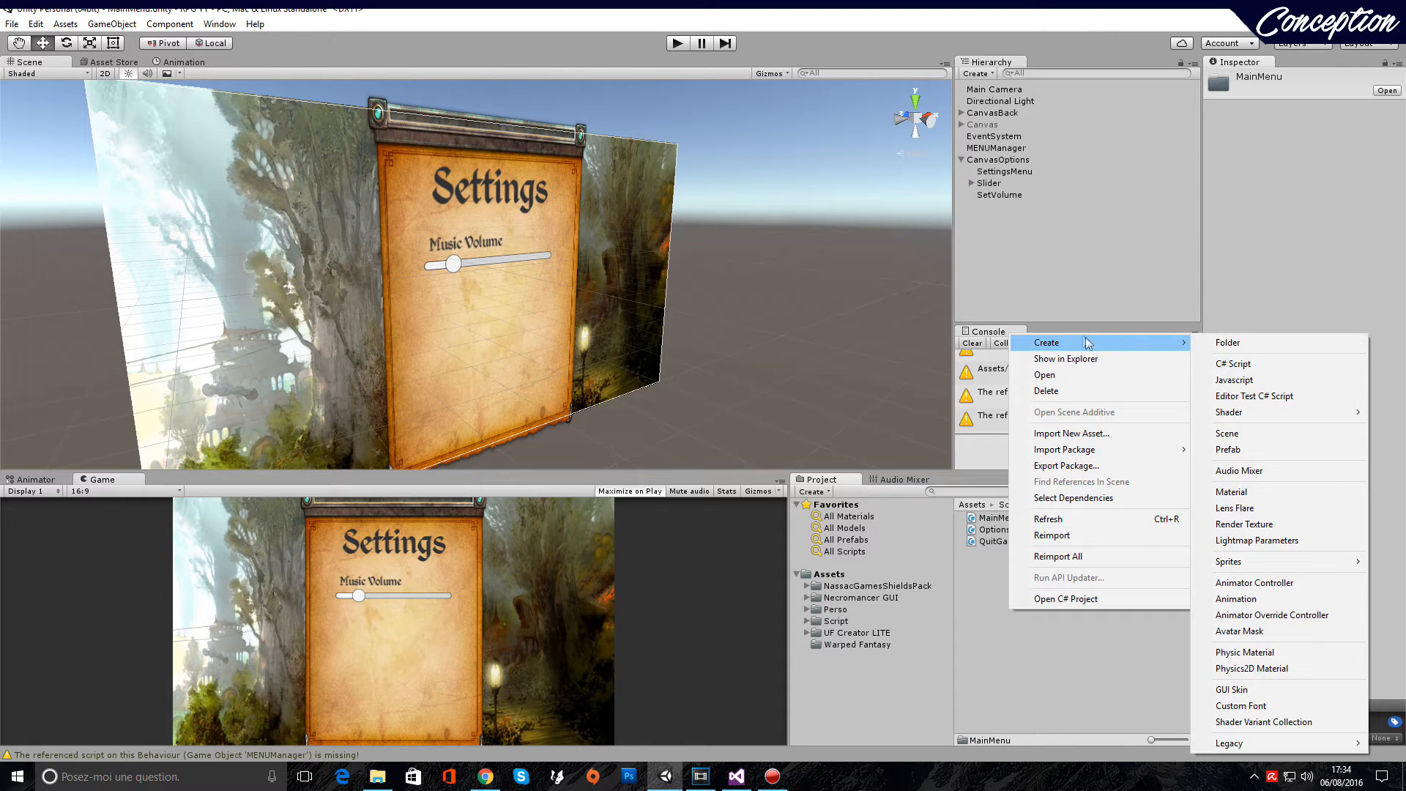
left_click(1294, 383)
type("S")
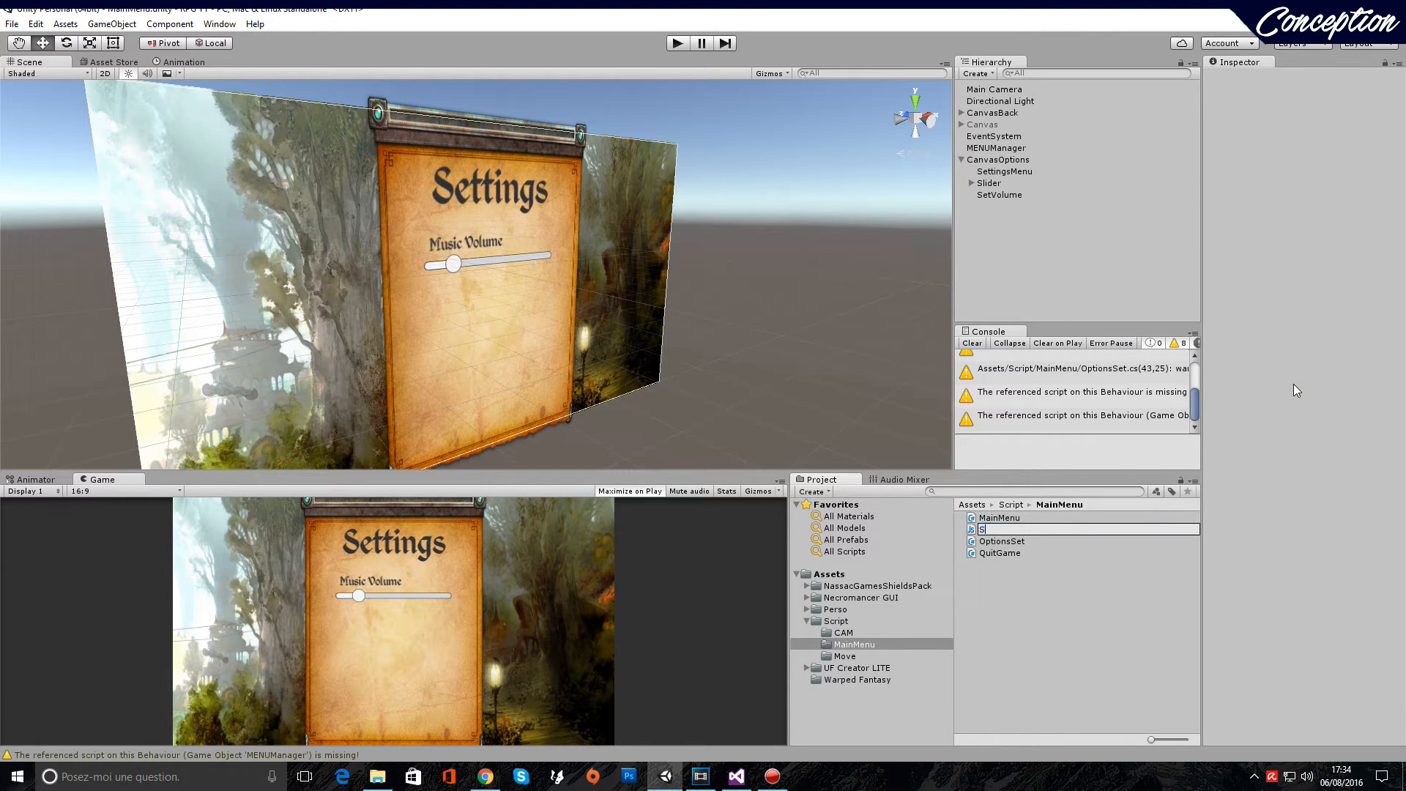
type("etMusic")
key("Return")
Open the SetMusic script in Visual Studio, declare "var Music : AudioSource;" below the #pragma line, and save
double_click(1008, 552)
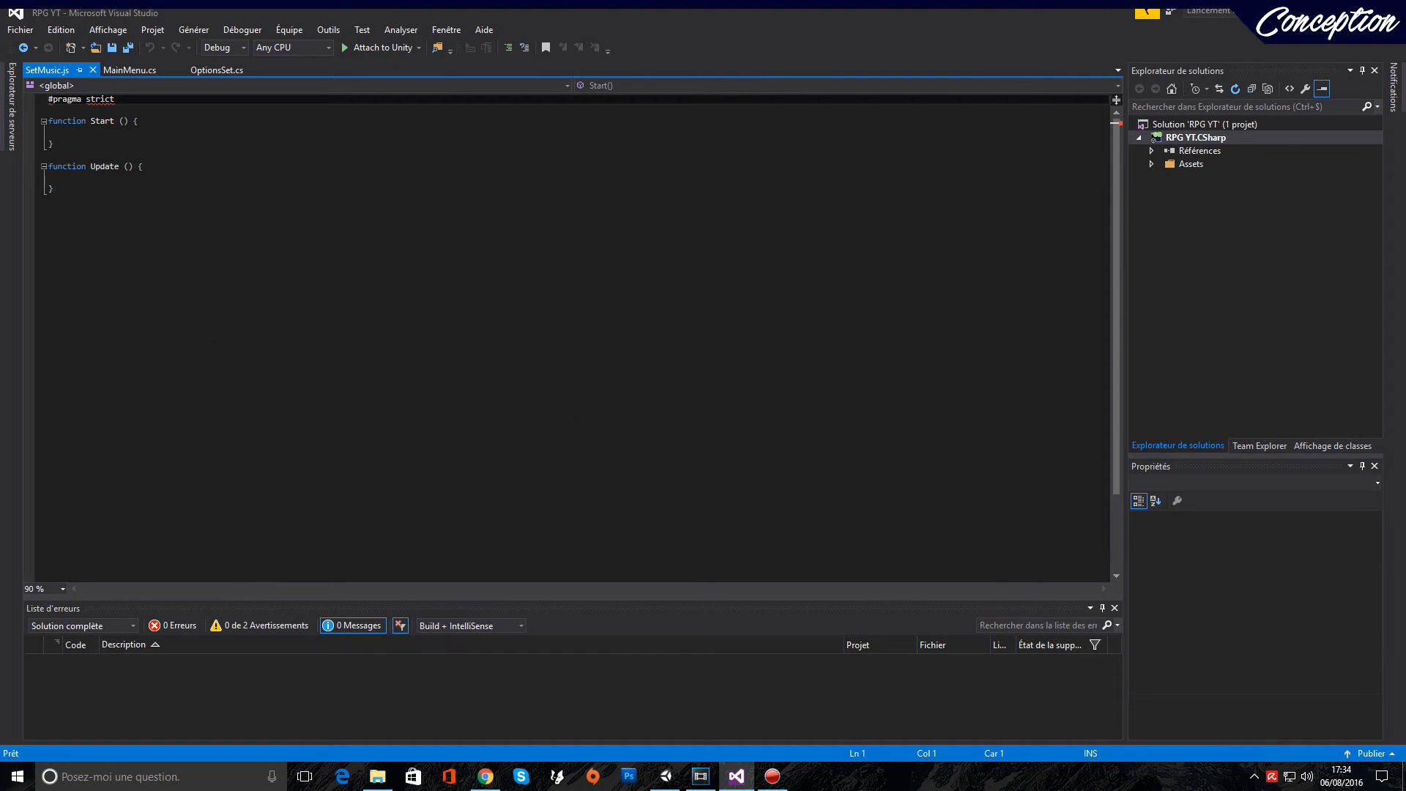
double_click(199, 102)
left_click(199, 102)
key("Return")
key("Return")
type("var Music : AudioSource")
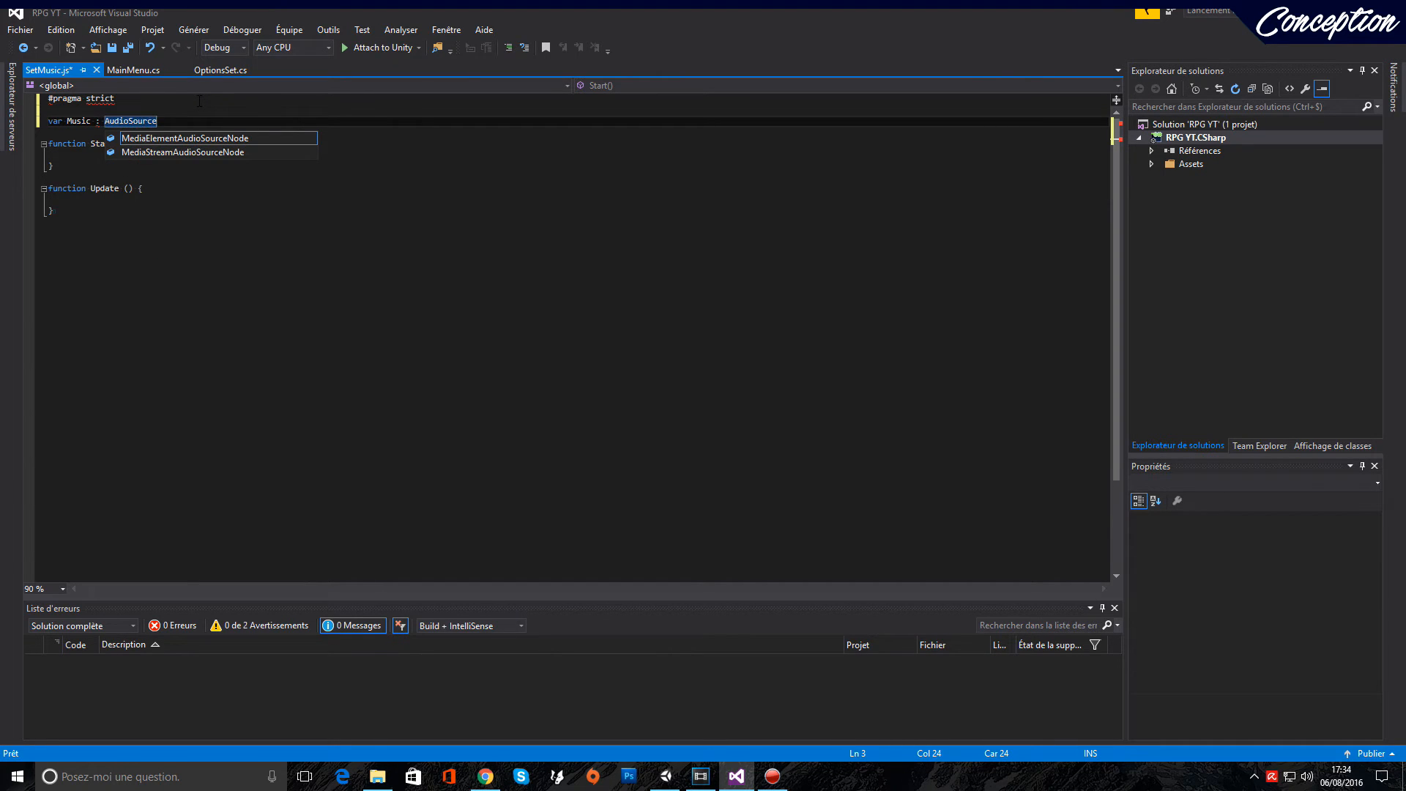
type(";")
key("ctrl+s")
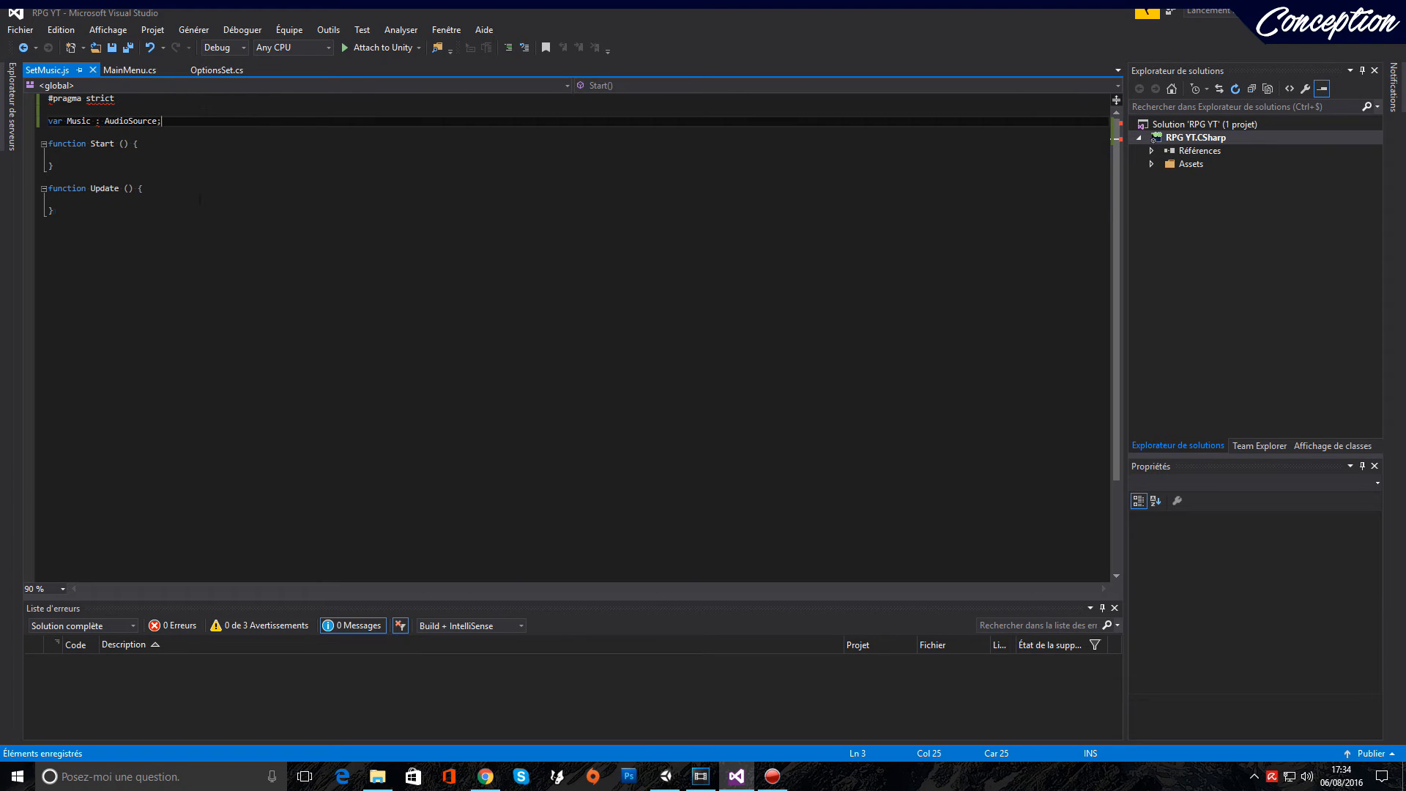
Below the Update function in SetMusic, add the function "SetVolumeGame (vol : float)" with an opening and closing brace
left_click(216, 206)
key("Return")
key("Return")
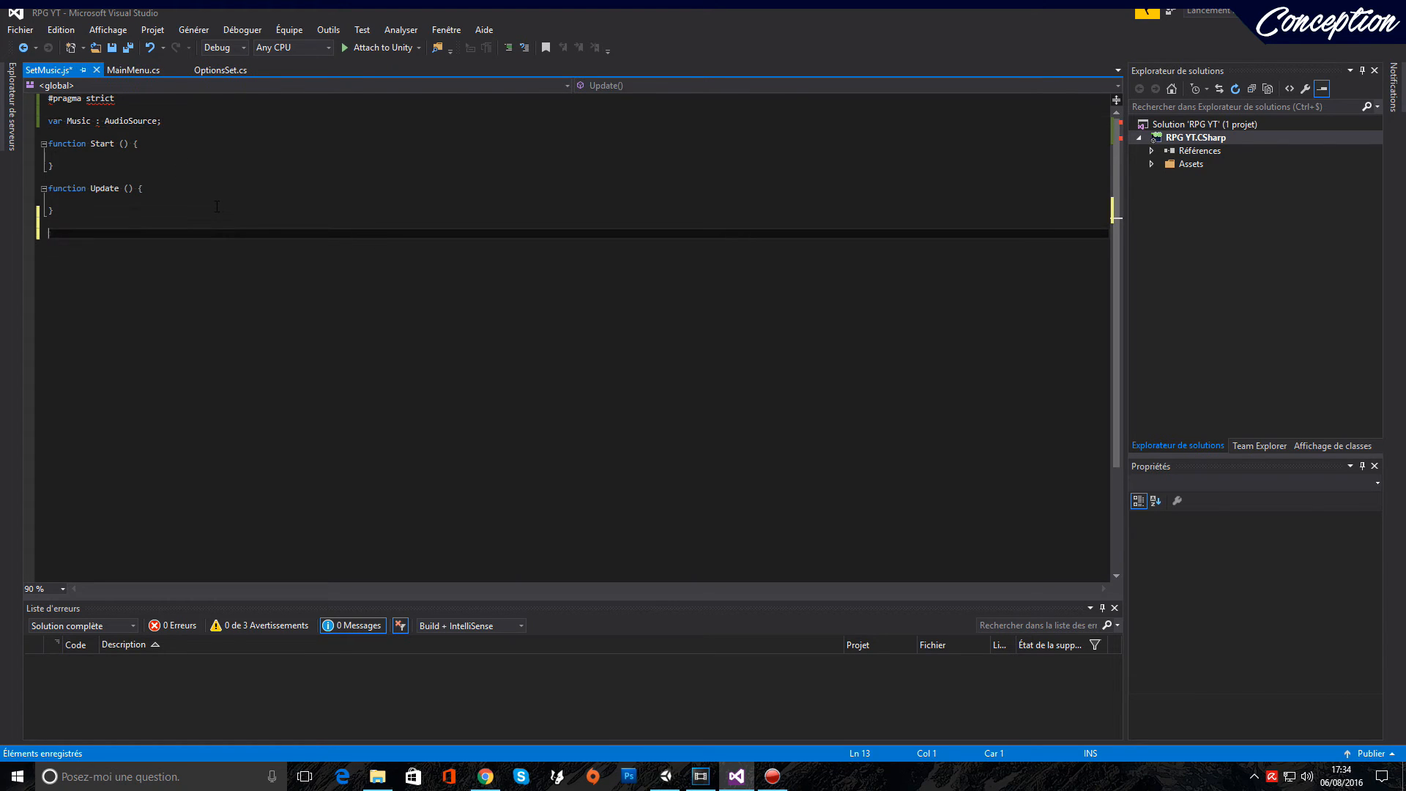
type("function SetVolumeGame")
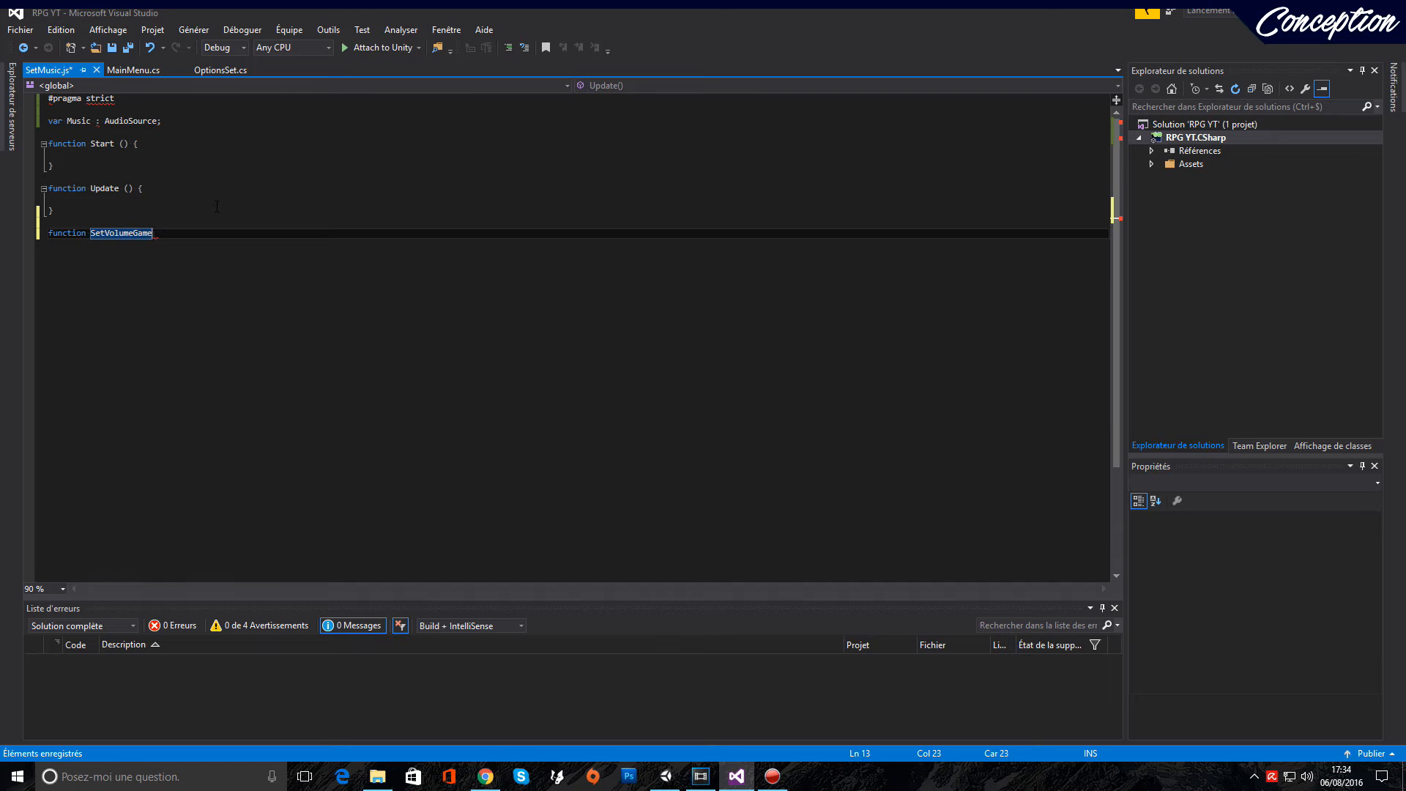
type(" (")
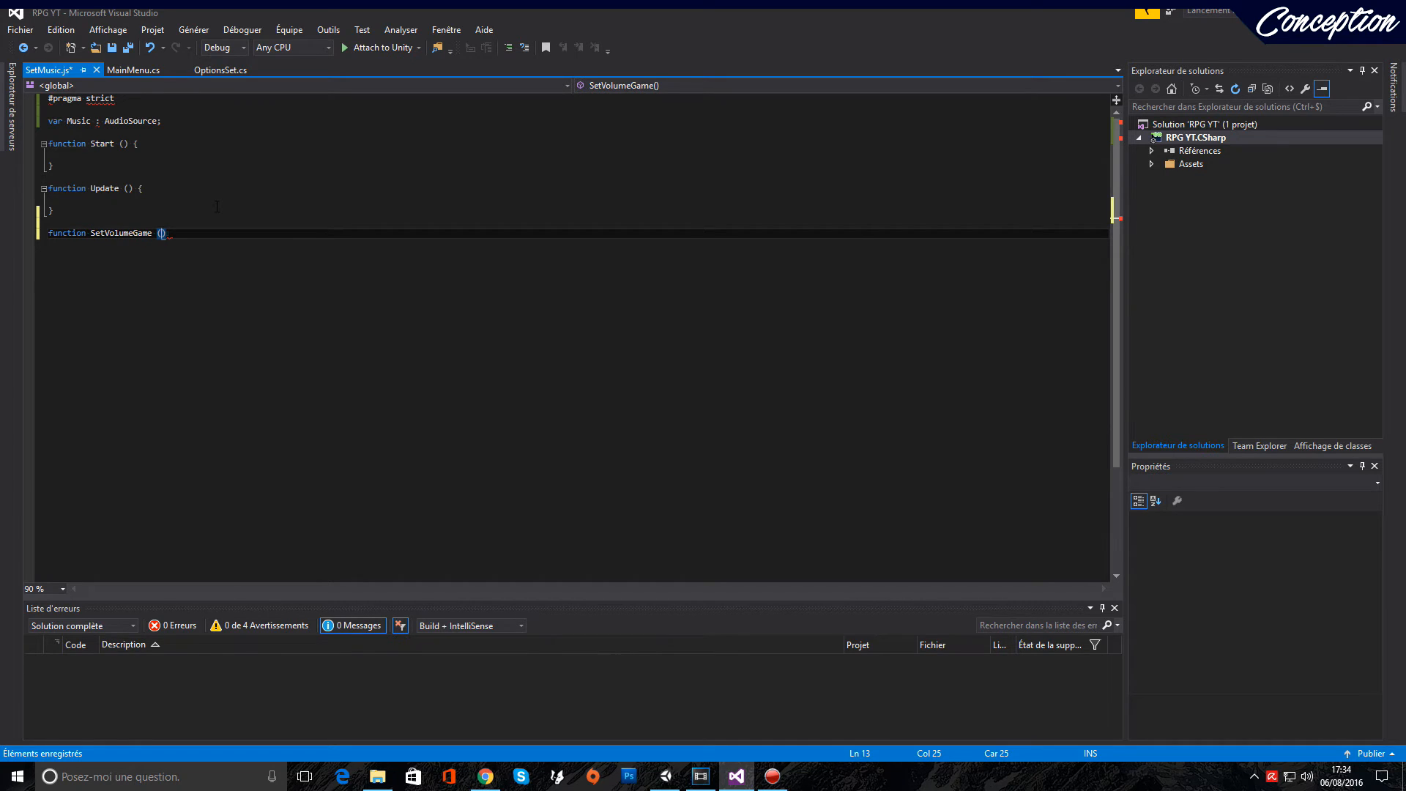
type("vol")
type(" : ")
type("float")
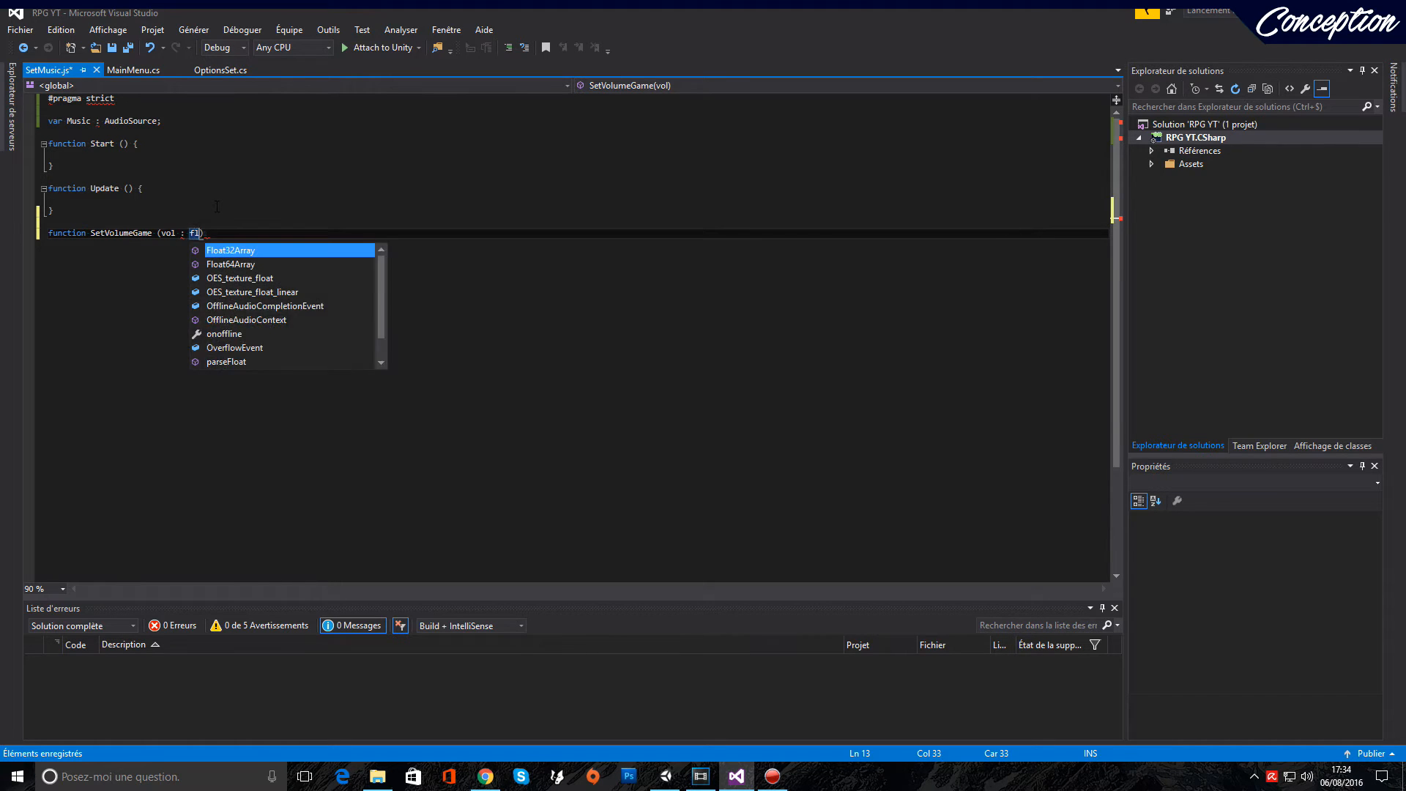
key("Right")
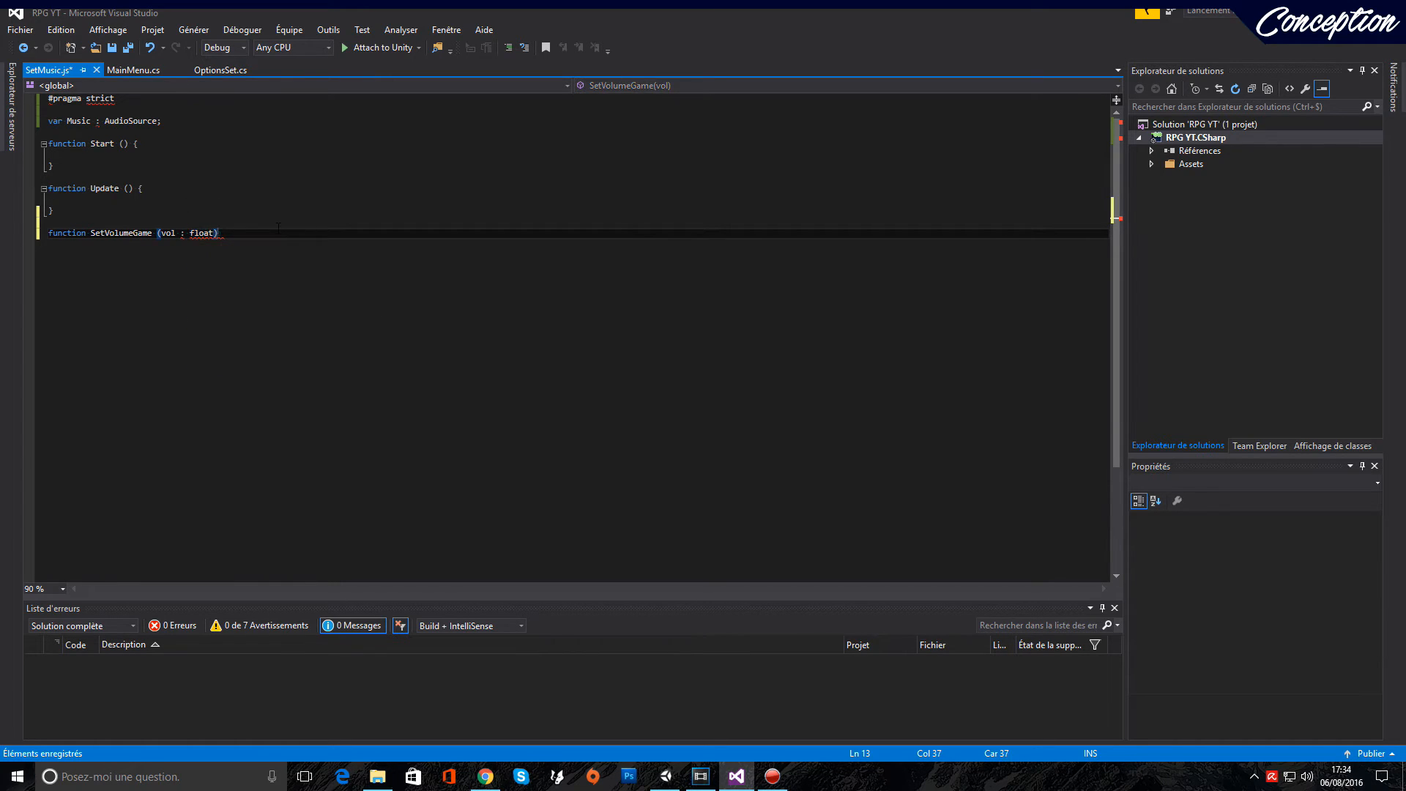
type("{")
key("Return")
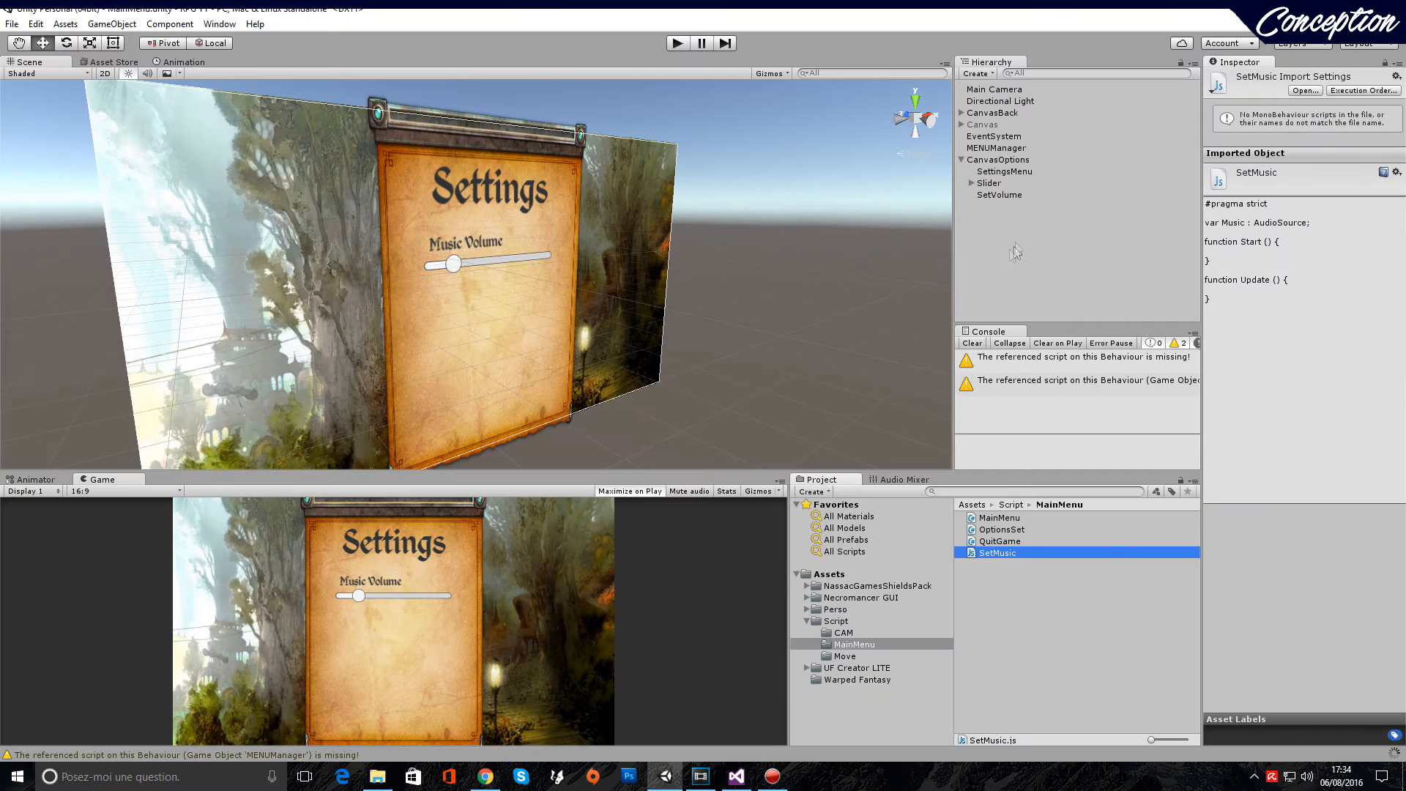
Set the Slider component's Value to about 0.58 in Unity and return to the SetMusic script in Visual Studio
left_click(990, 184)
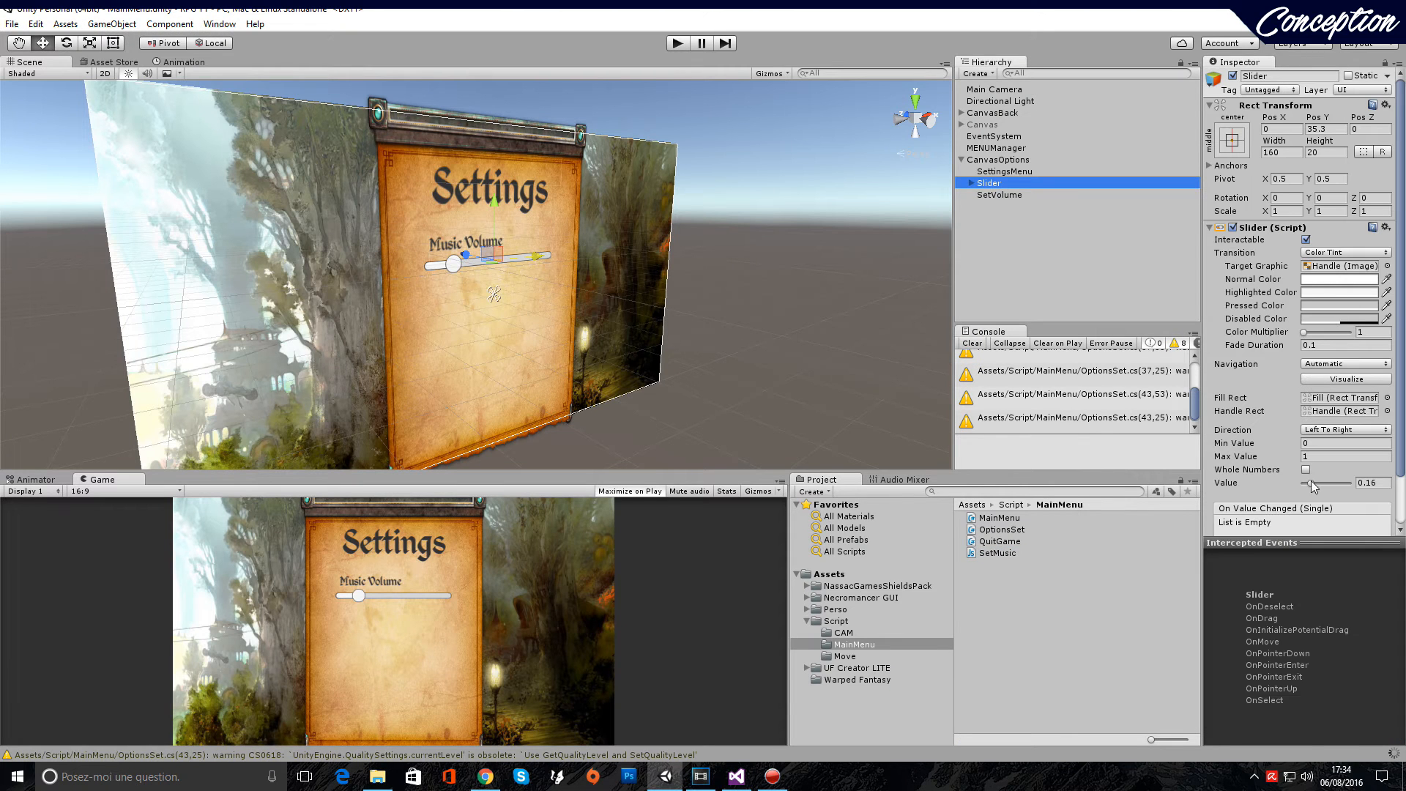
left_click_drag(1313, 486, 1335, 490)
left_click(736, 776)
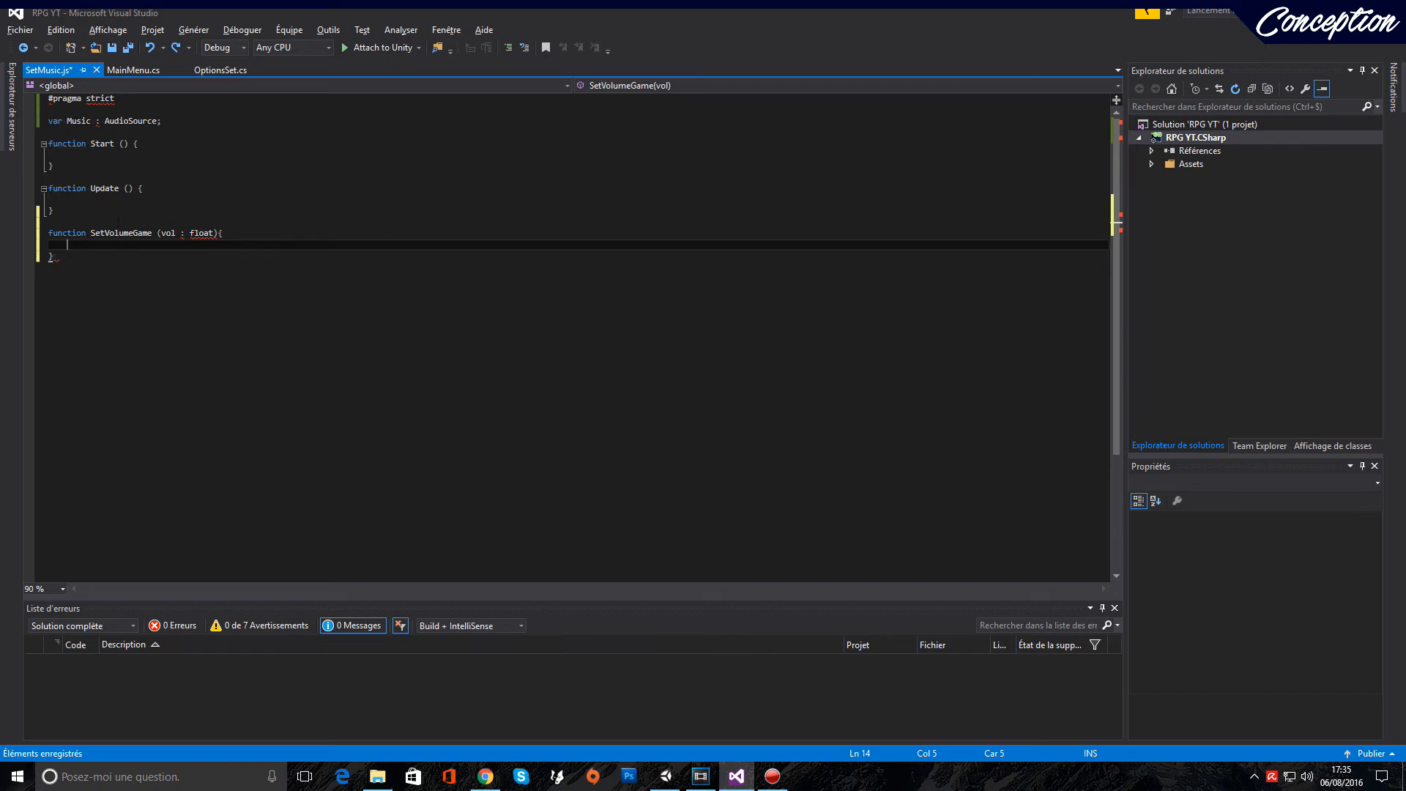
Write "Music.volume = vol;" in the body of the SetVolumeGame function and save the SetMusic script
left_click_drag(175, 121, 139, 122)
left_click(312, 222)
left_click(312, 234)
key("Return")
key("Return")
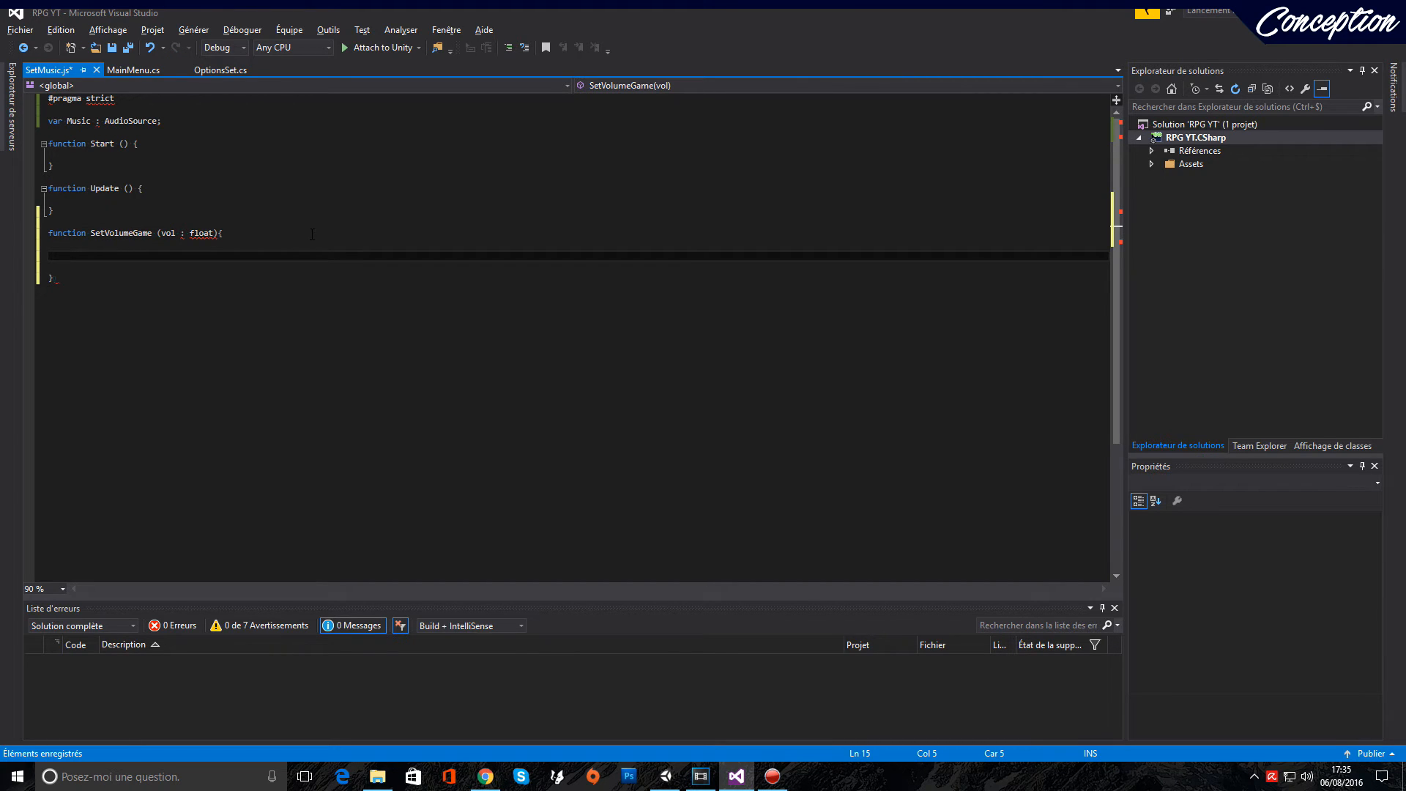
type("Music.")
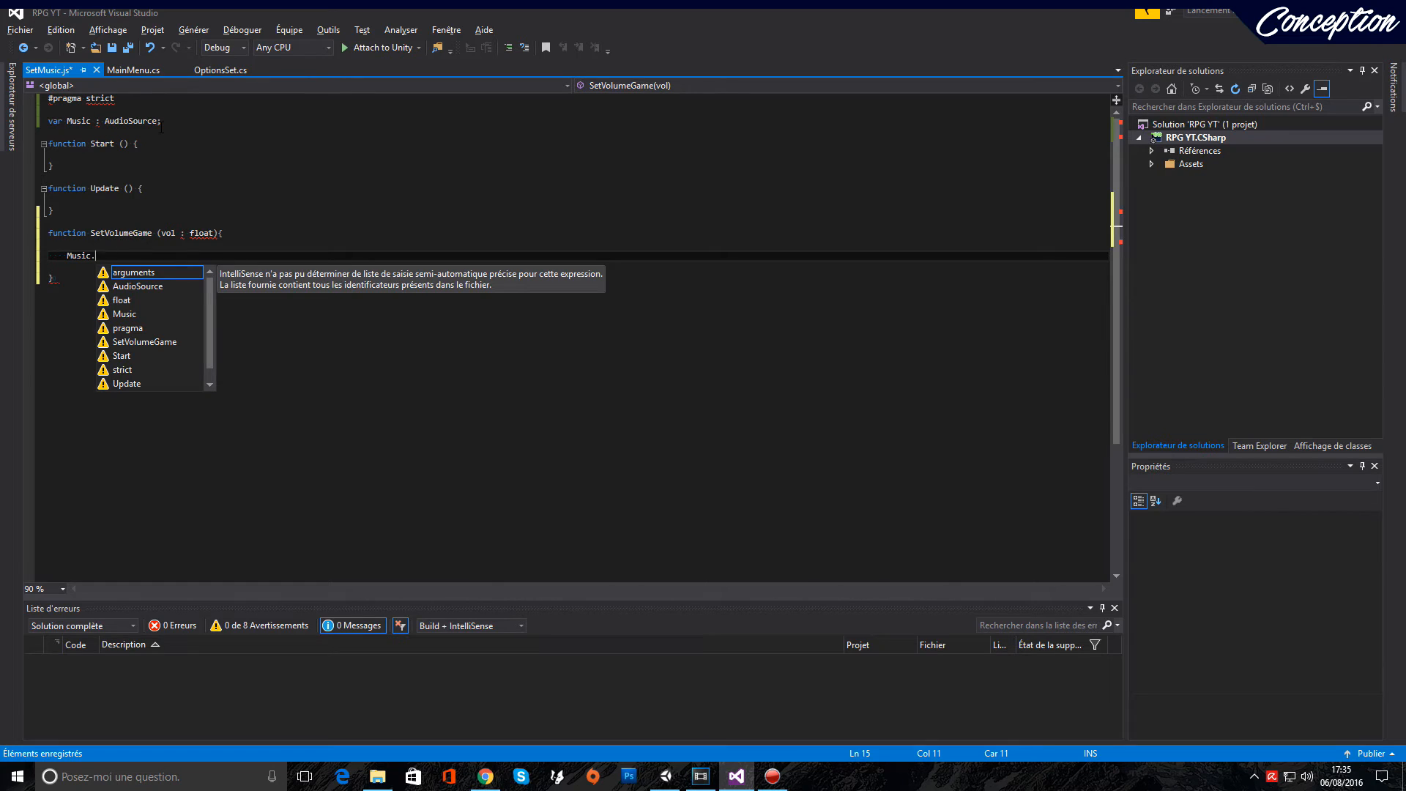
type("Se")
key("Tab")
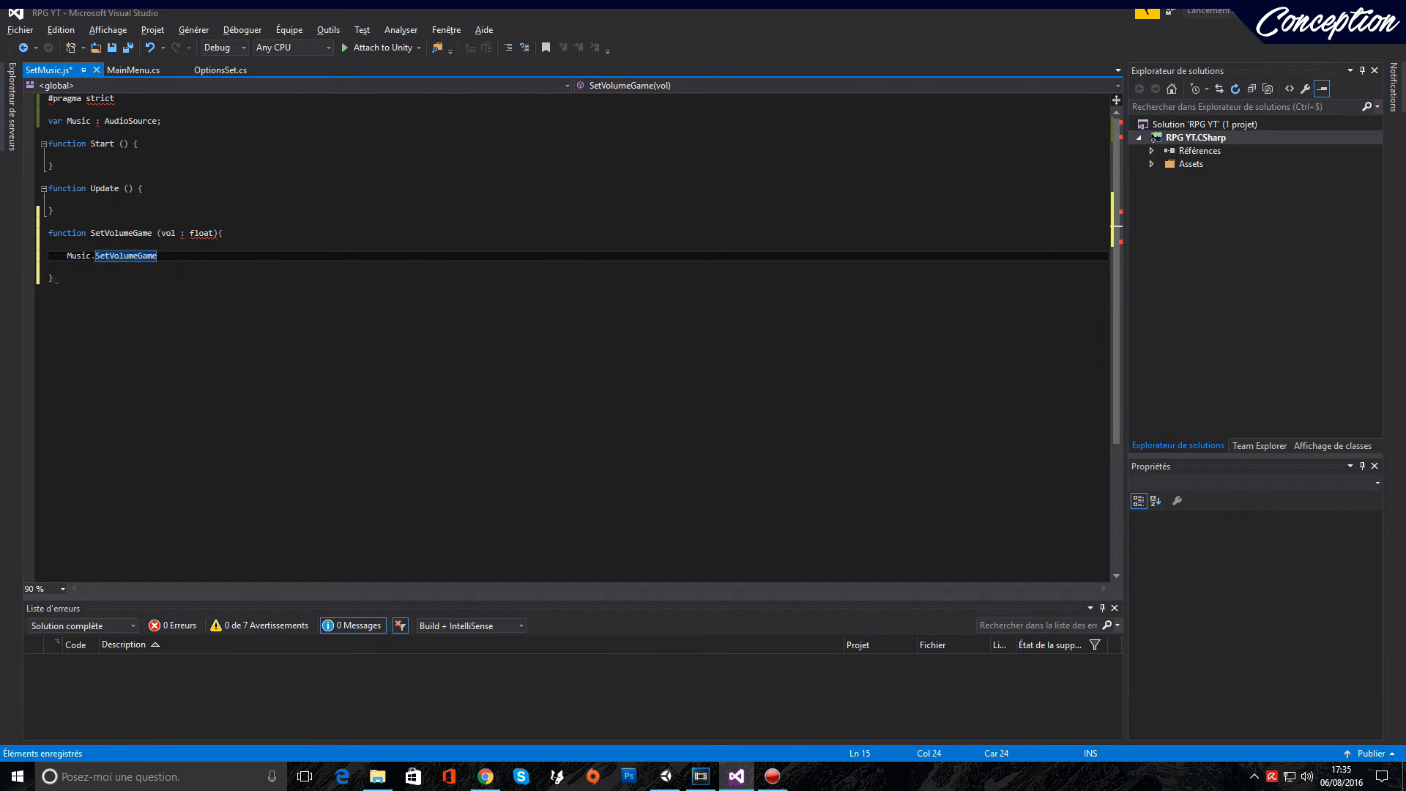
left_click_drag(96, 256, 176, 256)
type("volume = vol")
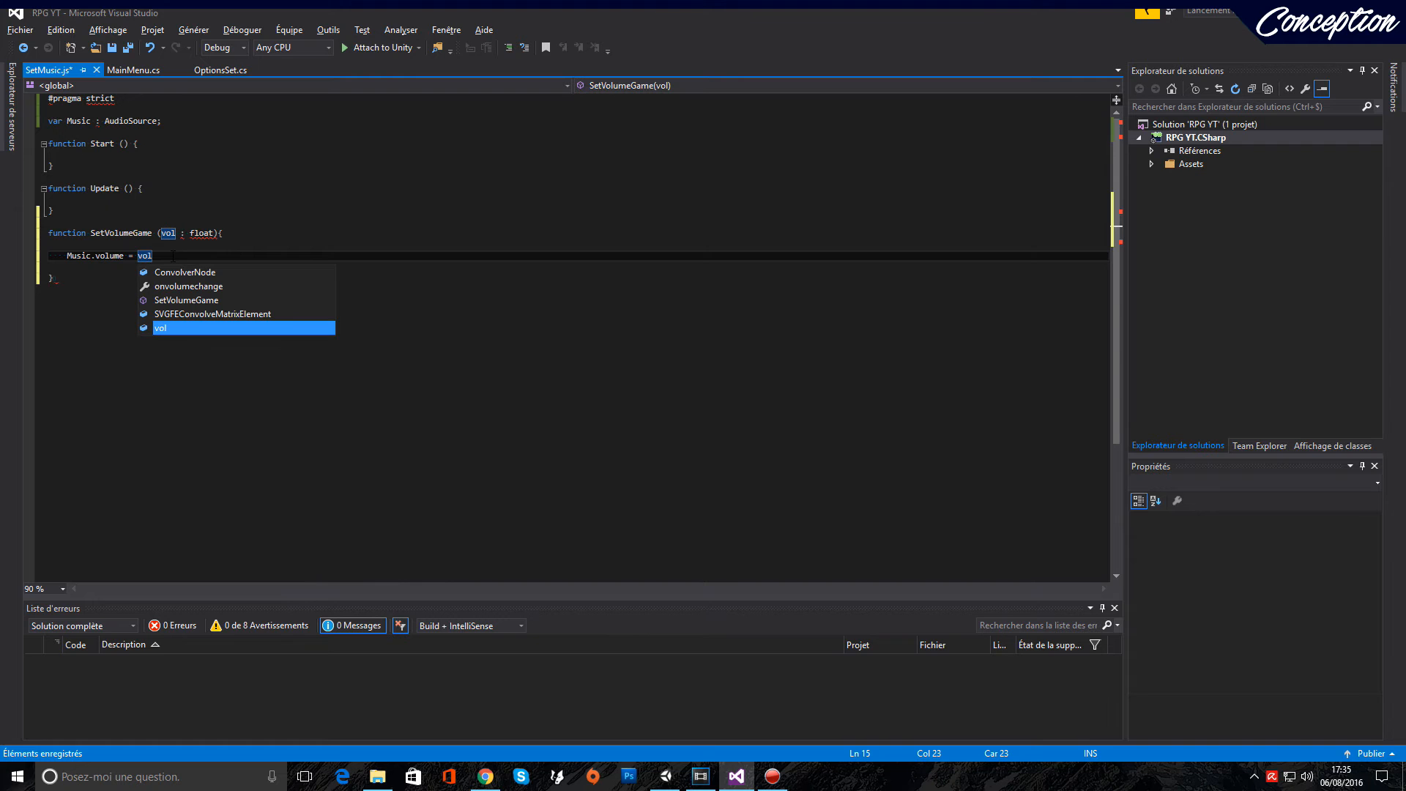
type(";")
key("ctrl+s")
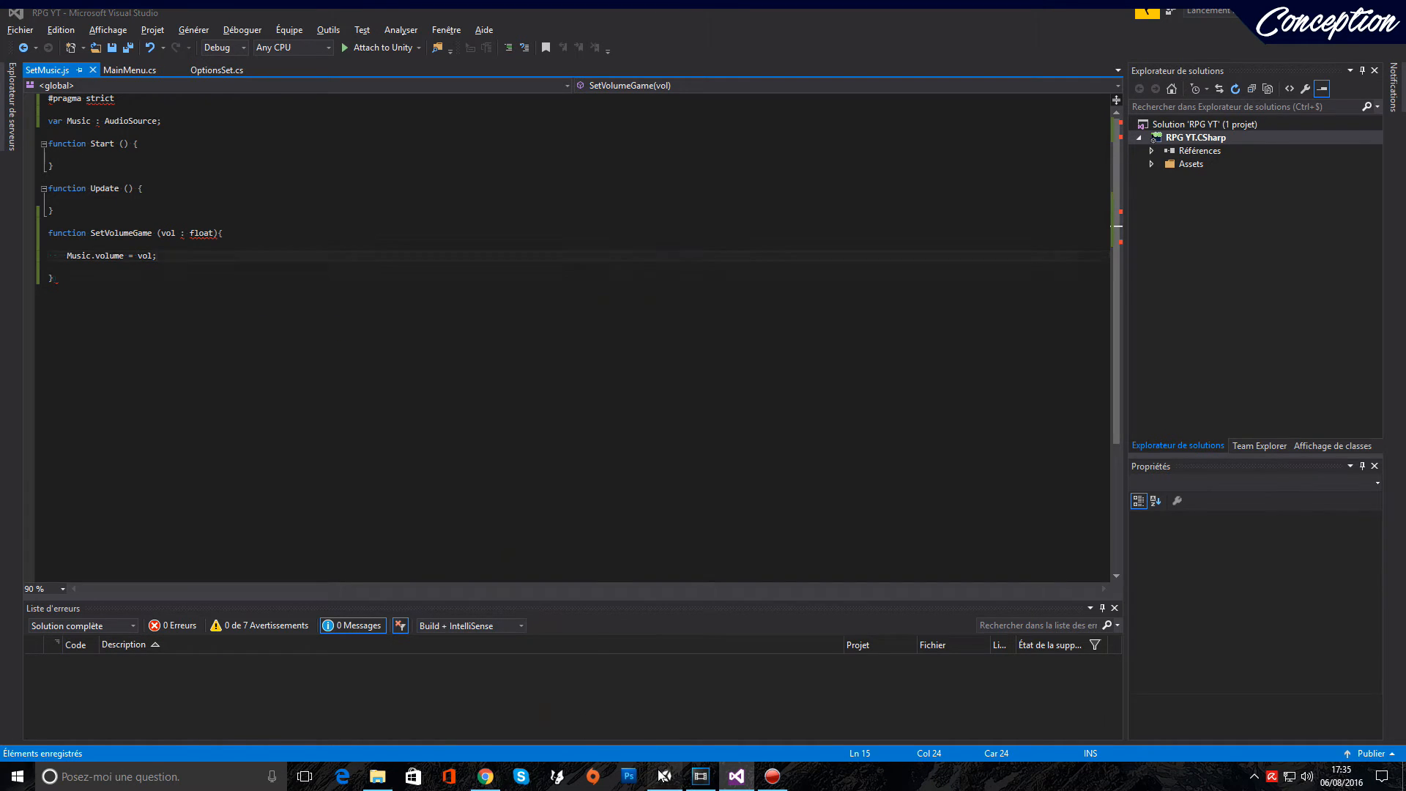
Switch to Unity, attach the SetMusic script to MENUManager, and remove the missing script component from that object
left_click(666, 776)
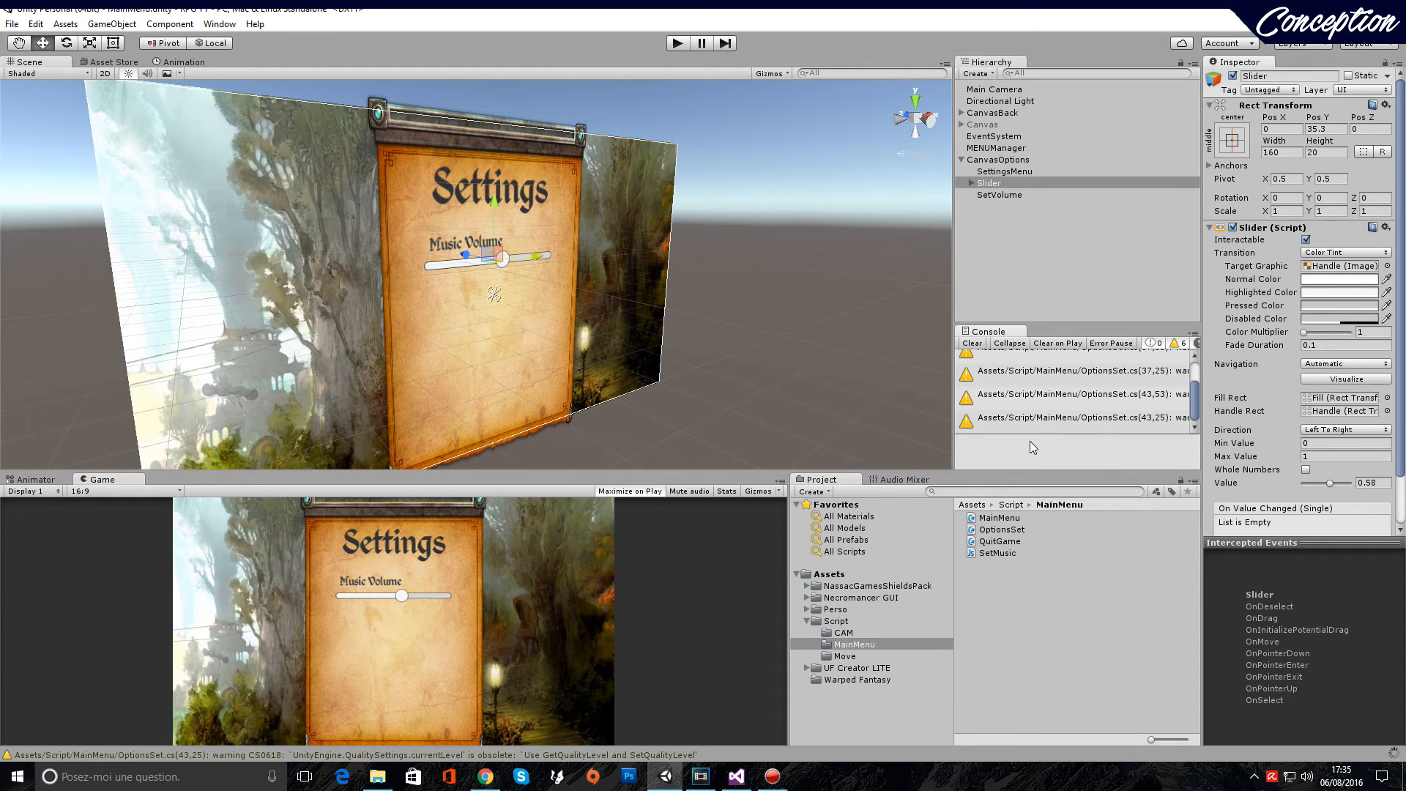
left_click_drag(997, 553, 1002, 150)
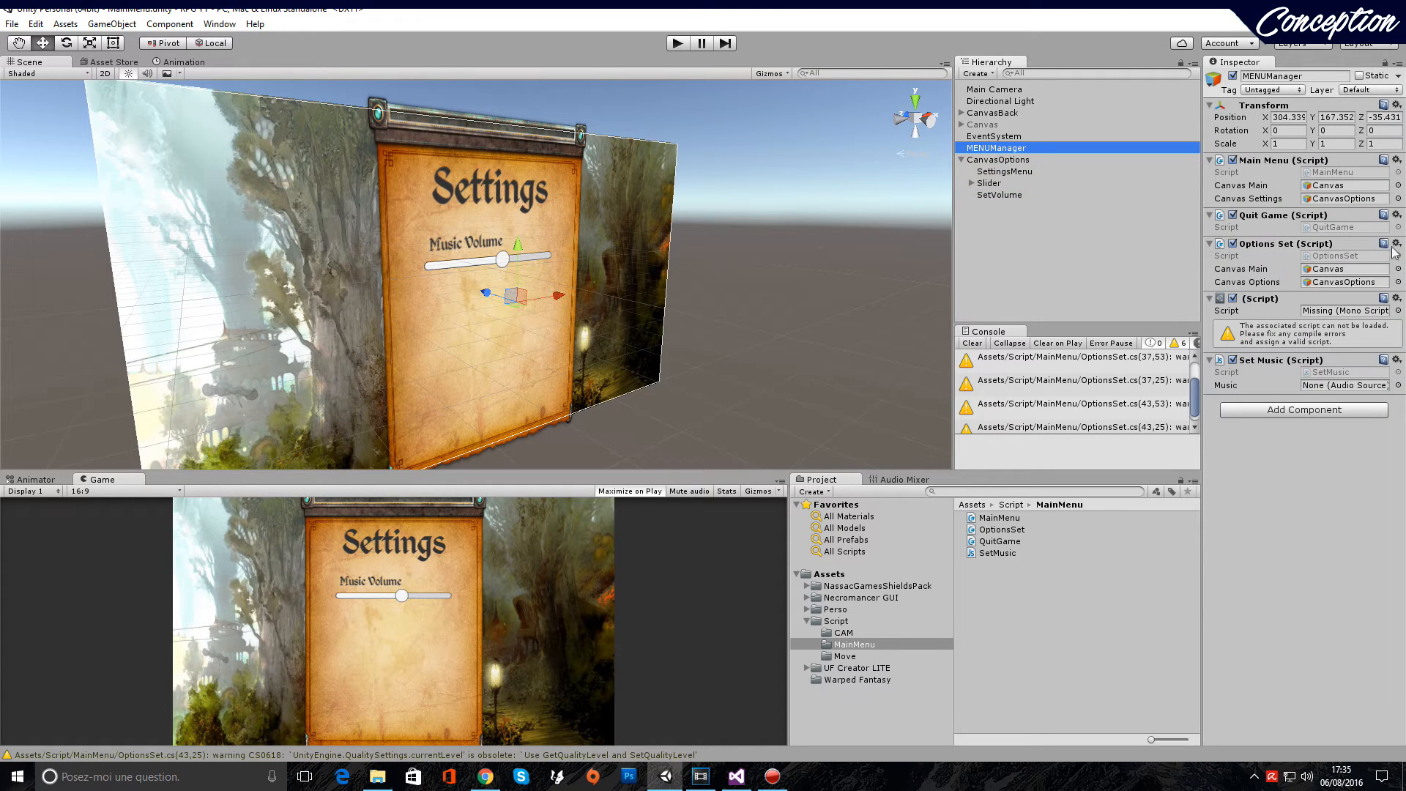
left_click(1397, 298)
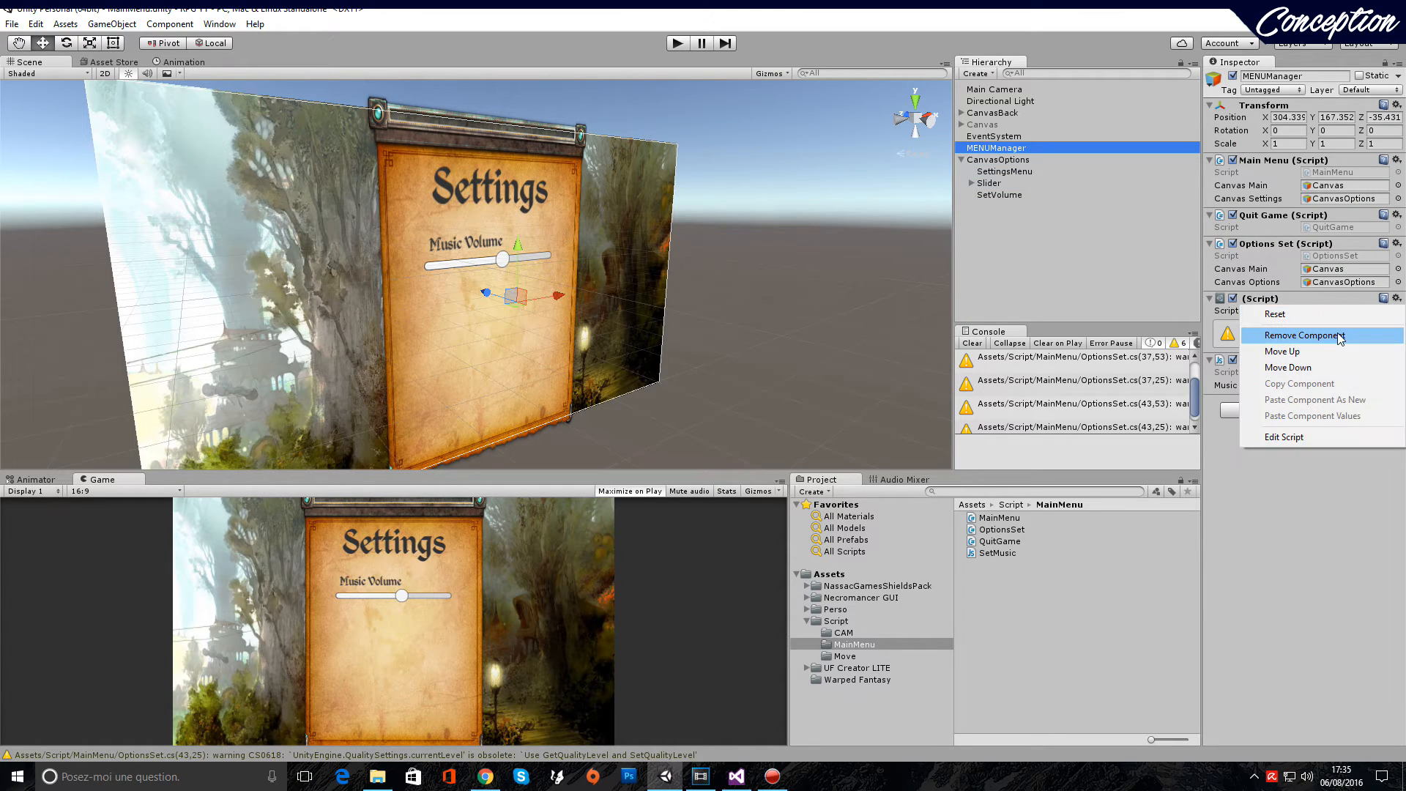
left_click(1278, 333)
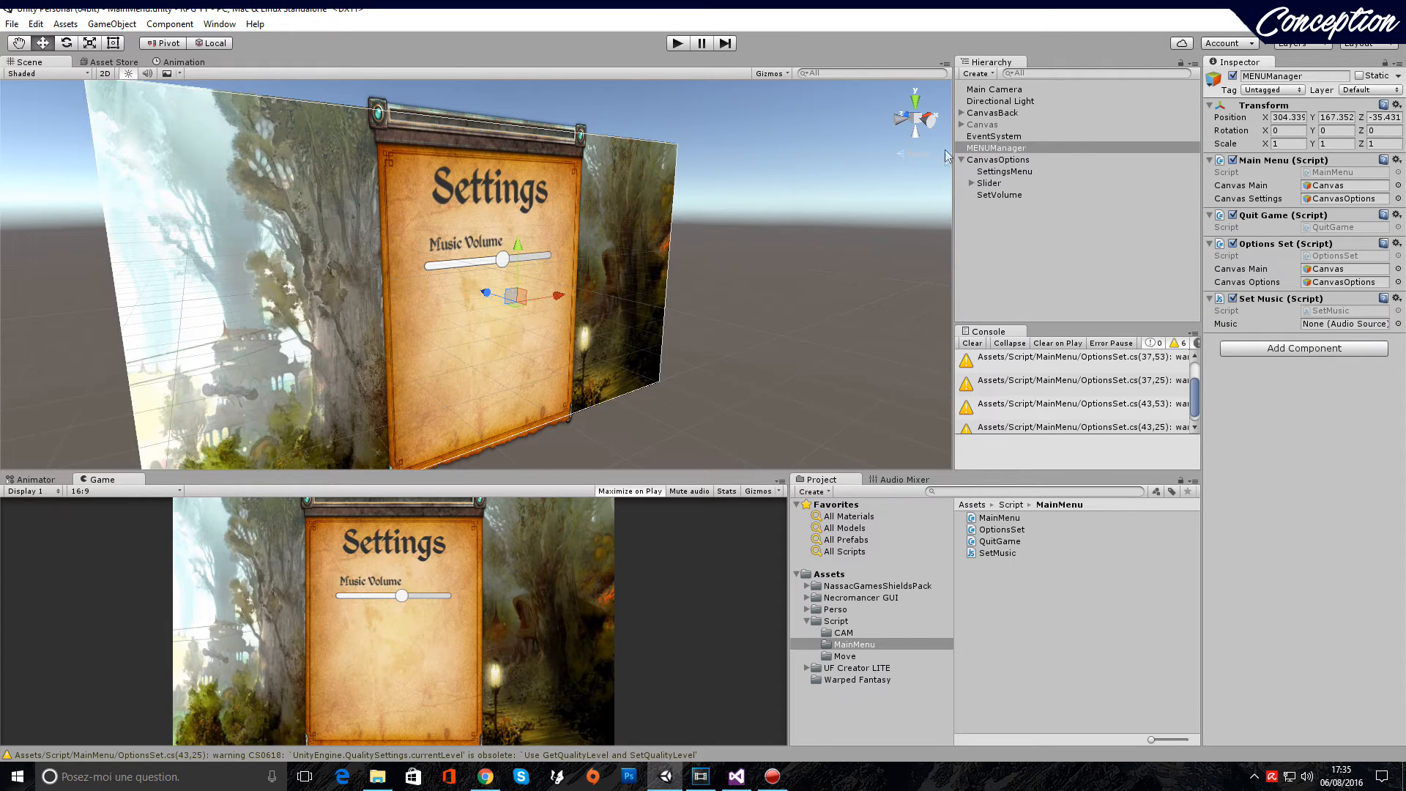
Assign the Main Camera to the Music field of MENUManager's Set Music component and set the camera's Audio Source volume to 1
left_click_drag(990, 89, 1337, 331)
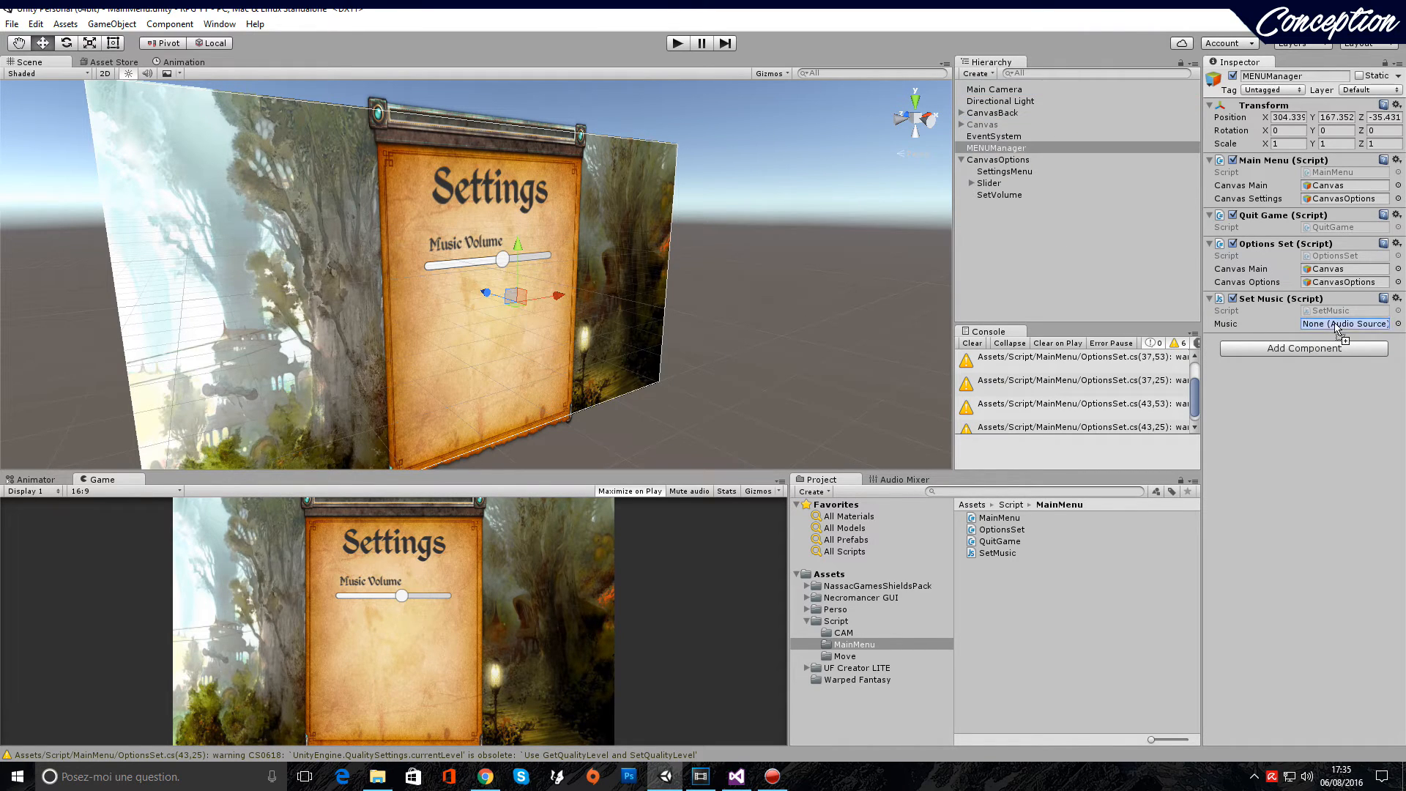
left_click(1002, 91)
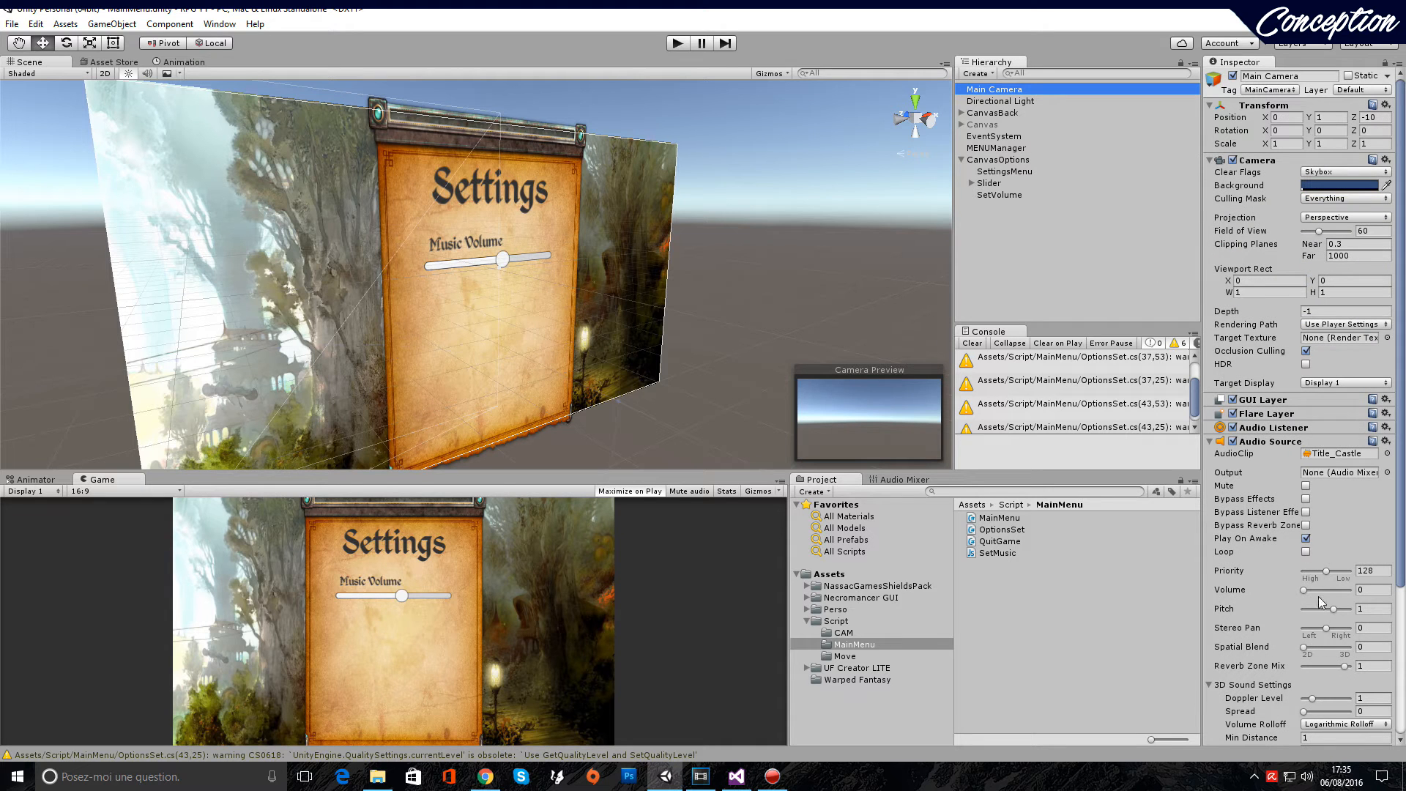
left_click_drag(1305, 591, 1396, 594)
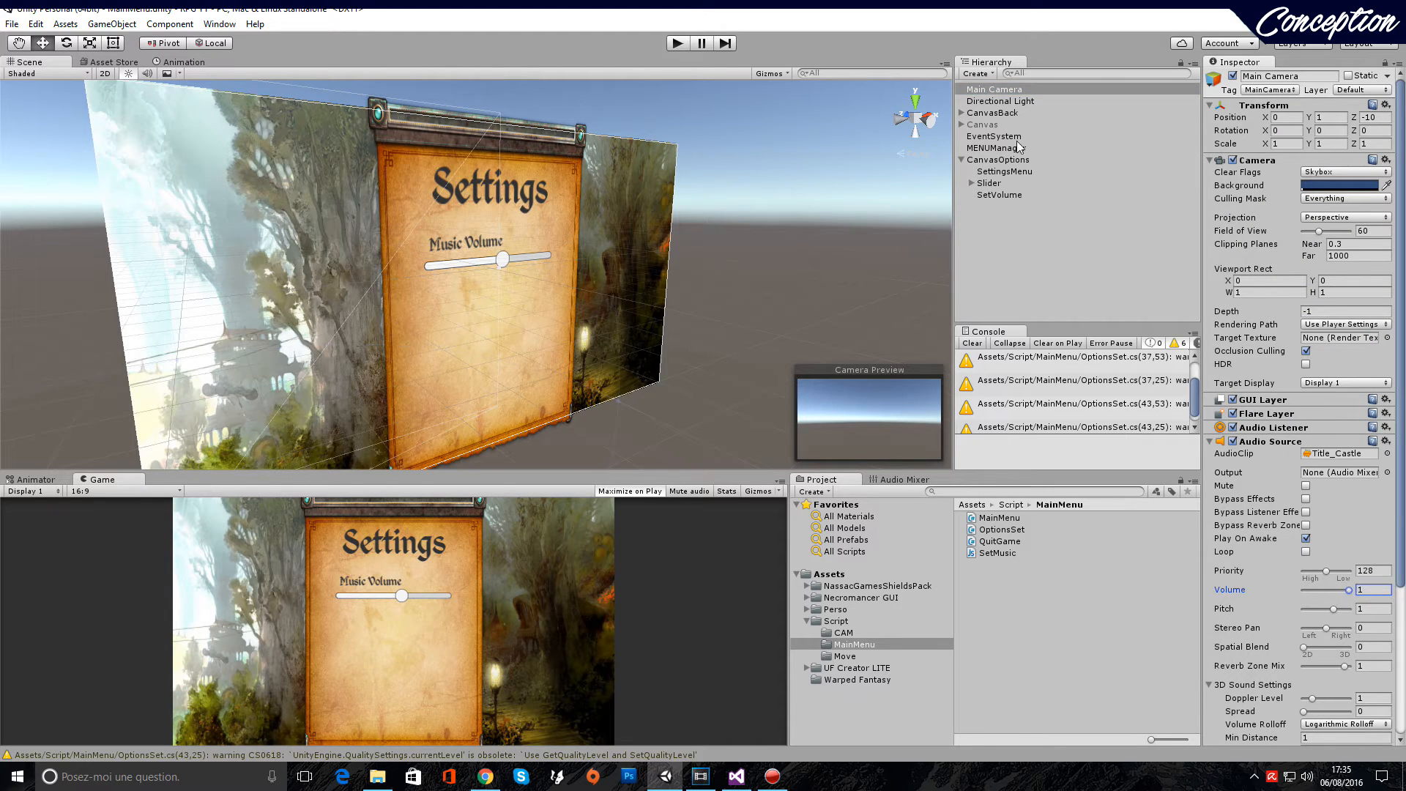
Set the Value of the Slider component to 0.75 and deselect the object
left_click(1000, 193)
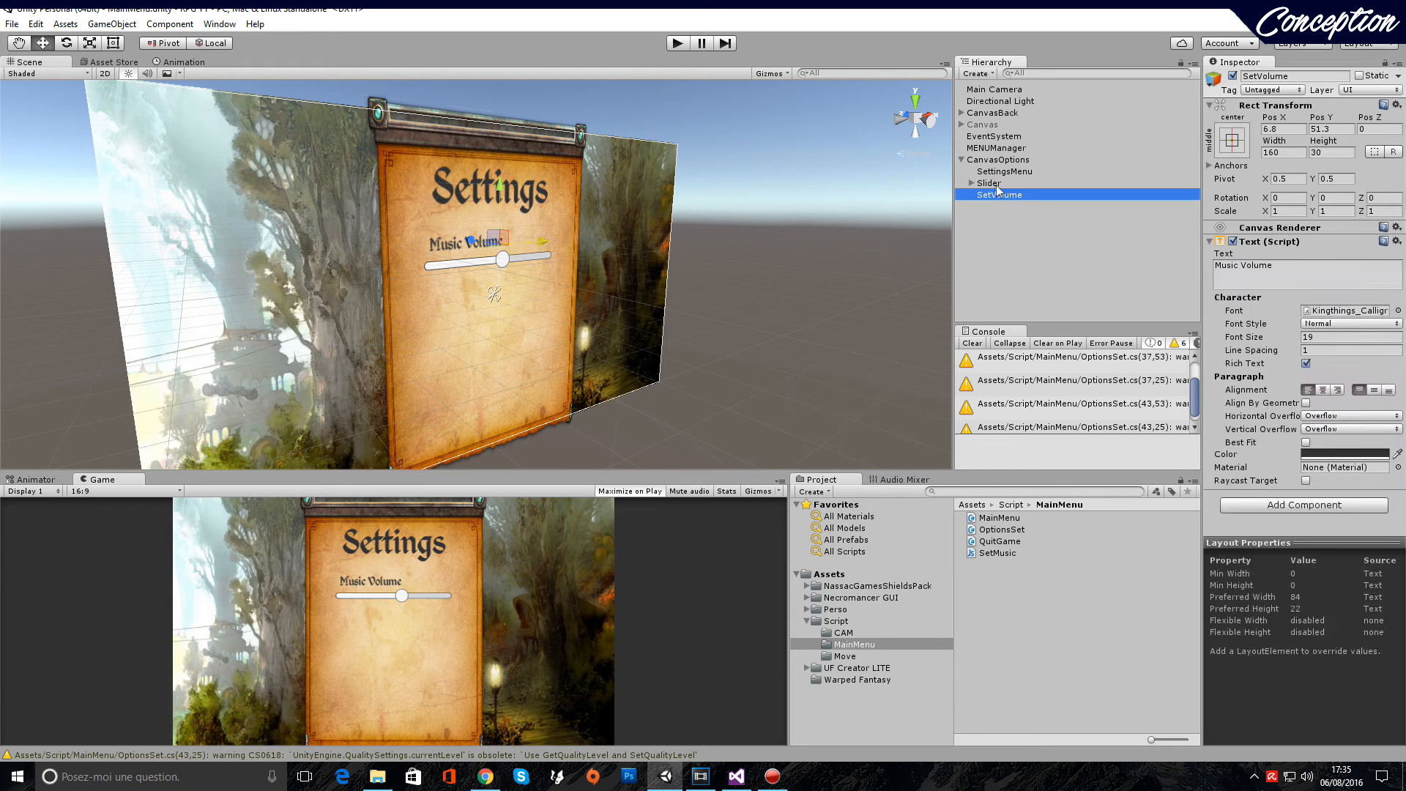
left_click(990, 184)
left_click(1369, 483)
type("0.75")
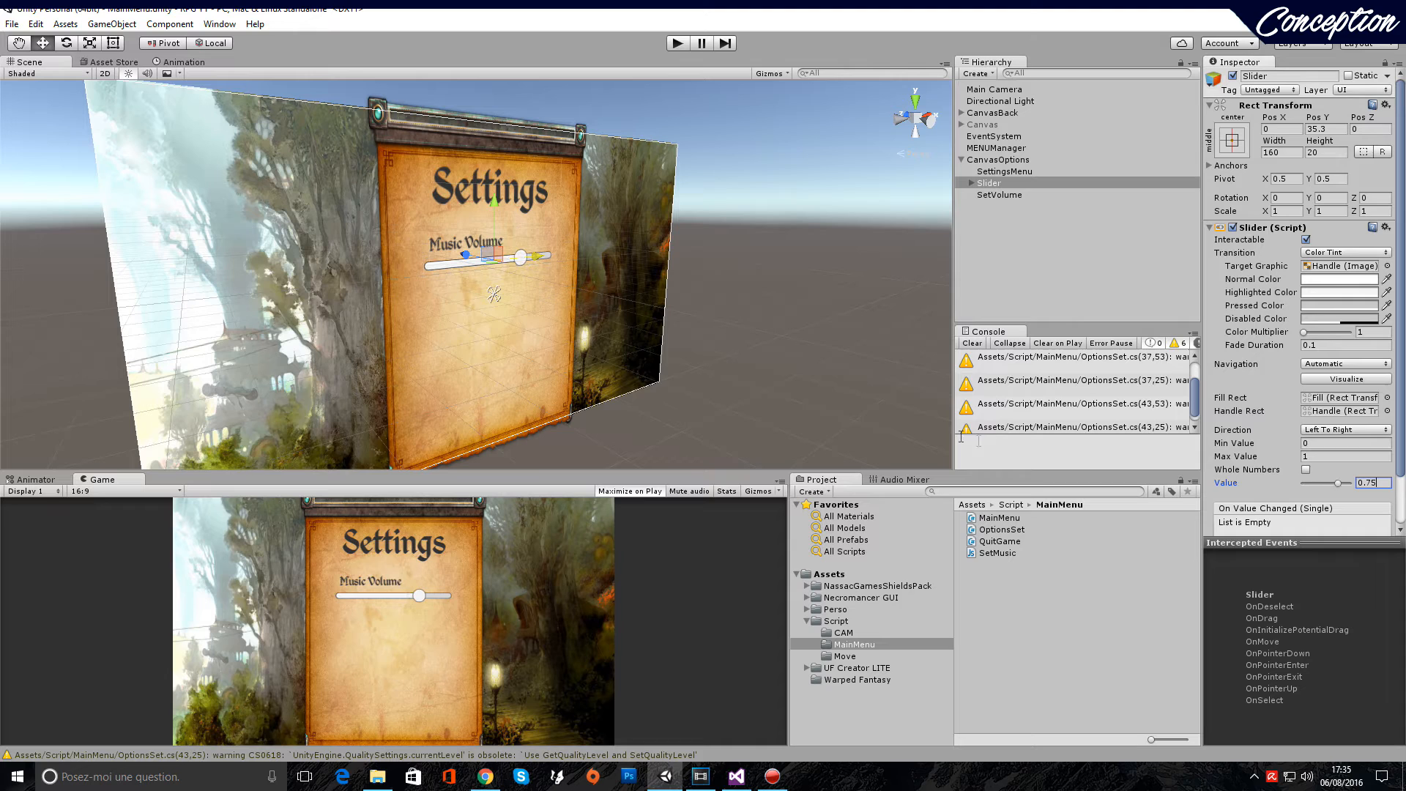
left_click(1022, 220)
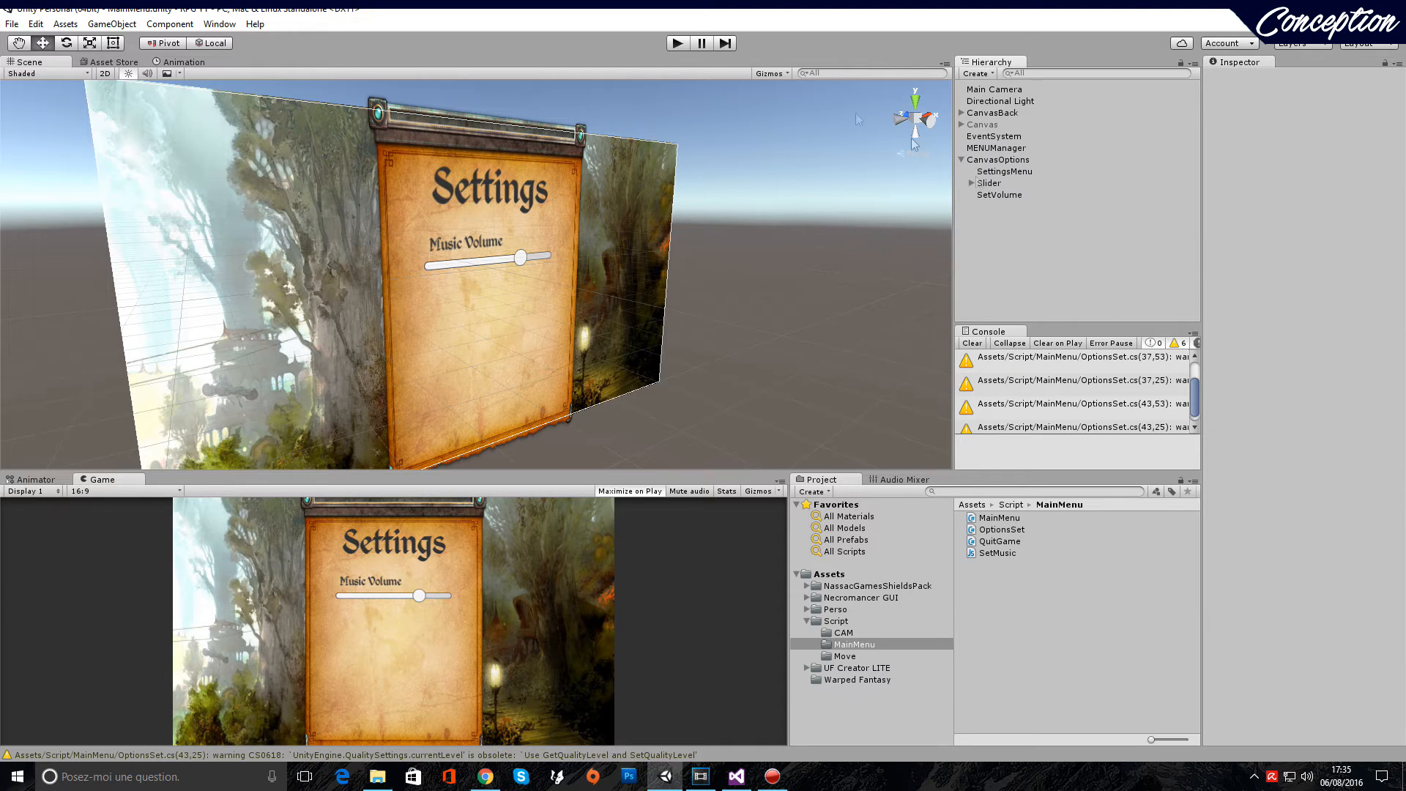
Test lowering the Music Volume slider in the Settings menu in Play mode, and clear the console after stopping
left_click(677, 44)
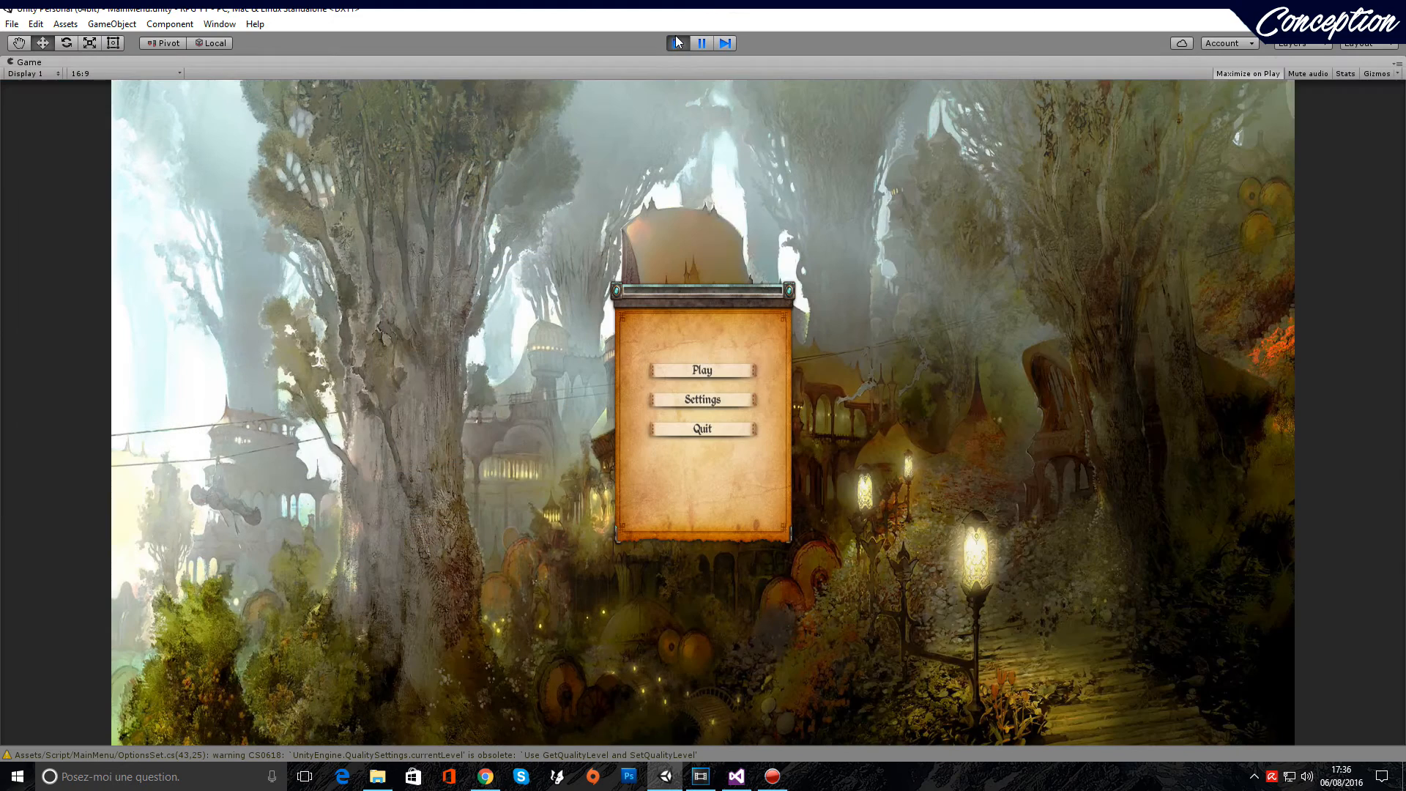
left_click(716, 401)
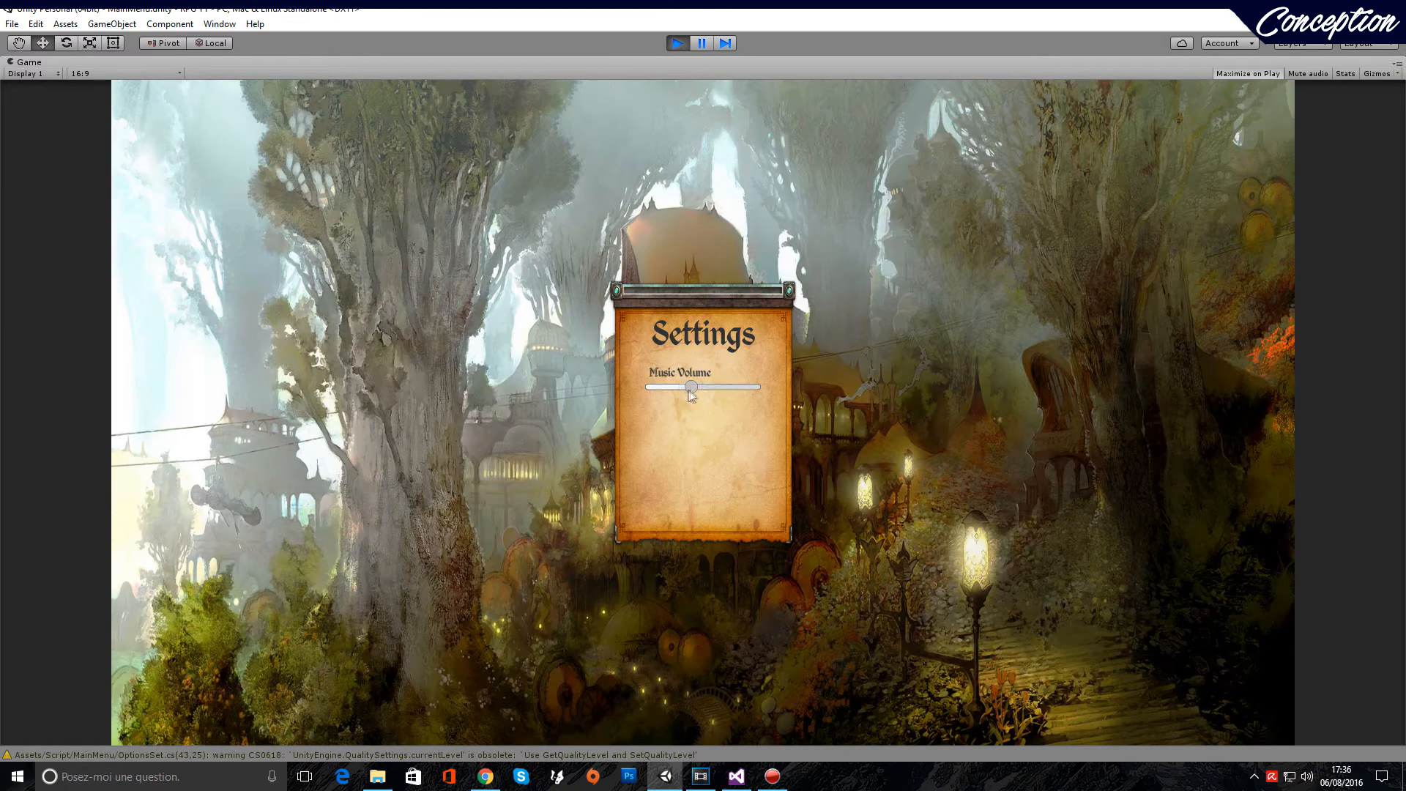
left_click_drag(753, 387, 687, 386)
left_click(677, 43)
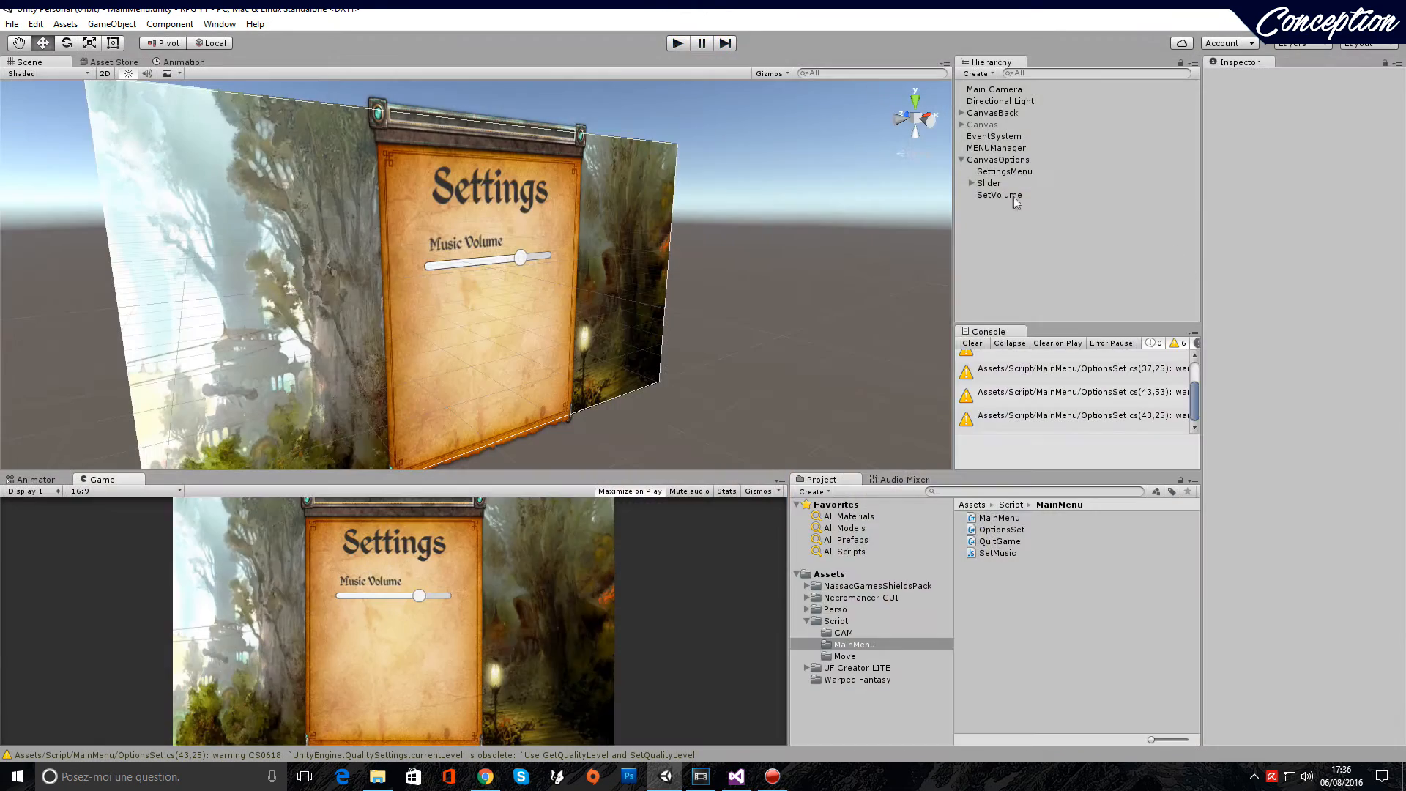
left_click(973, 343)
Add an On Value Changed event to the Slider that targets MENUManager and calls the dynamic float function SetMusic.SetVolumeGame
left_click(989, 184)
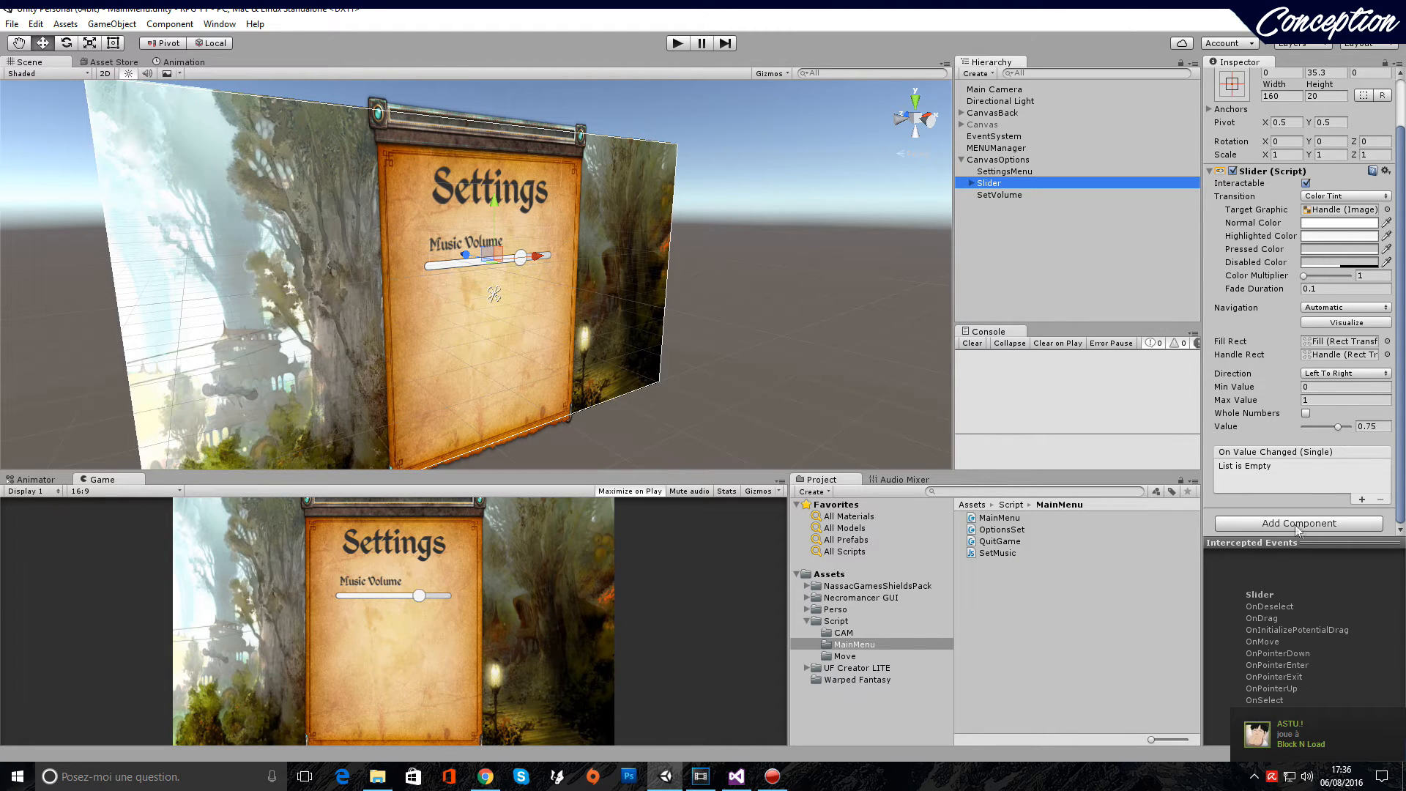
left_click(1362, 499)
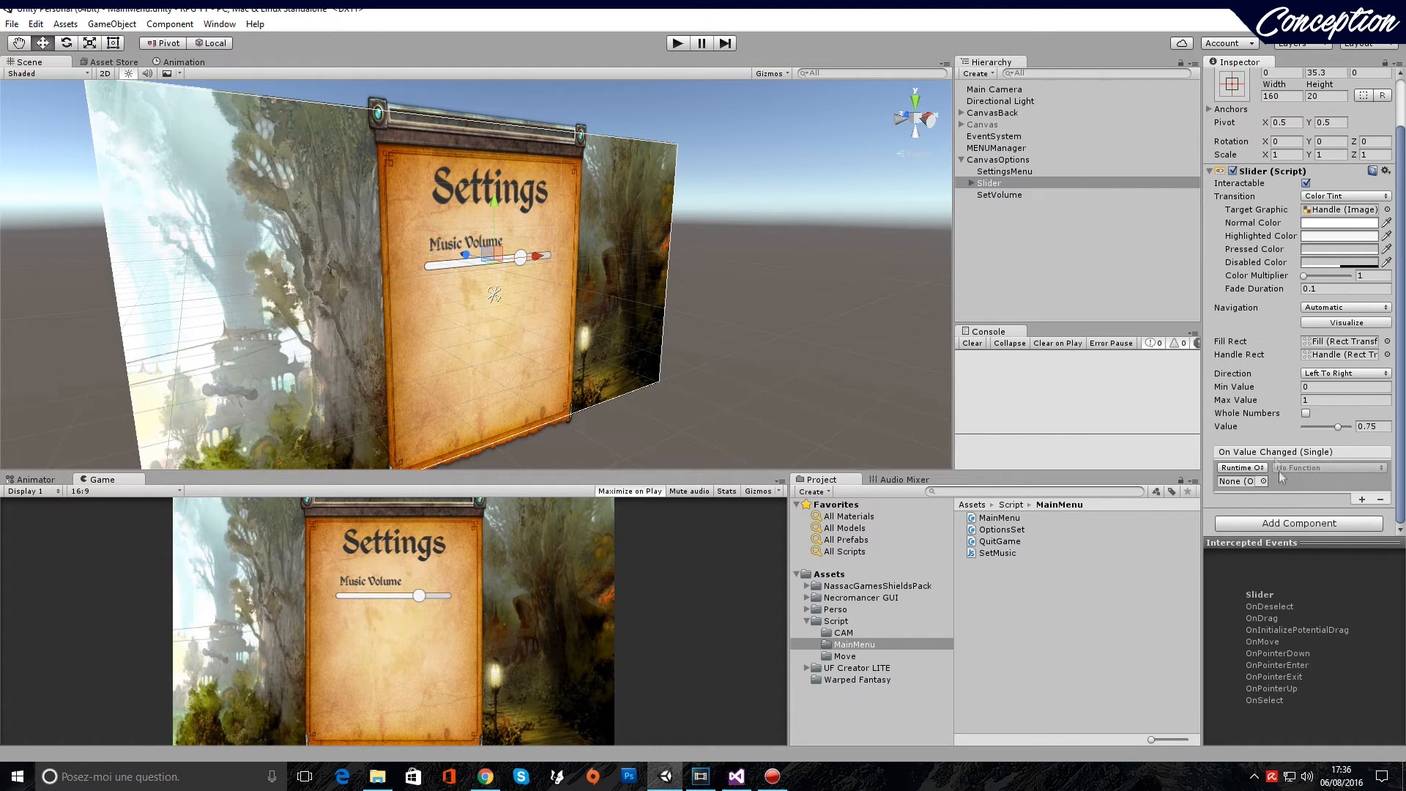
left_click_drag(1005, 150, 1247, 489)
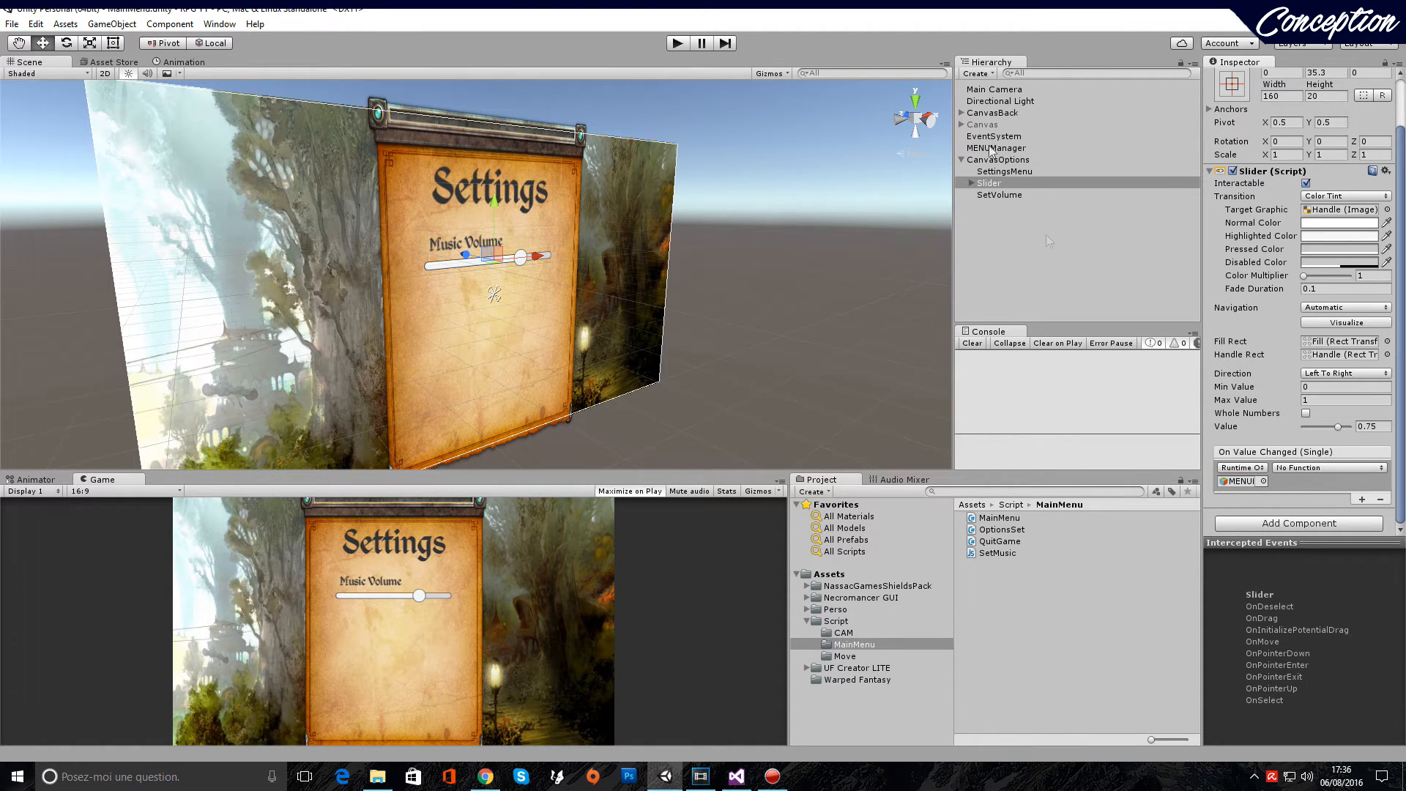
left_click(1287, 469)
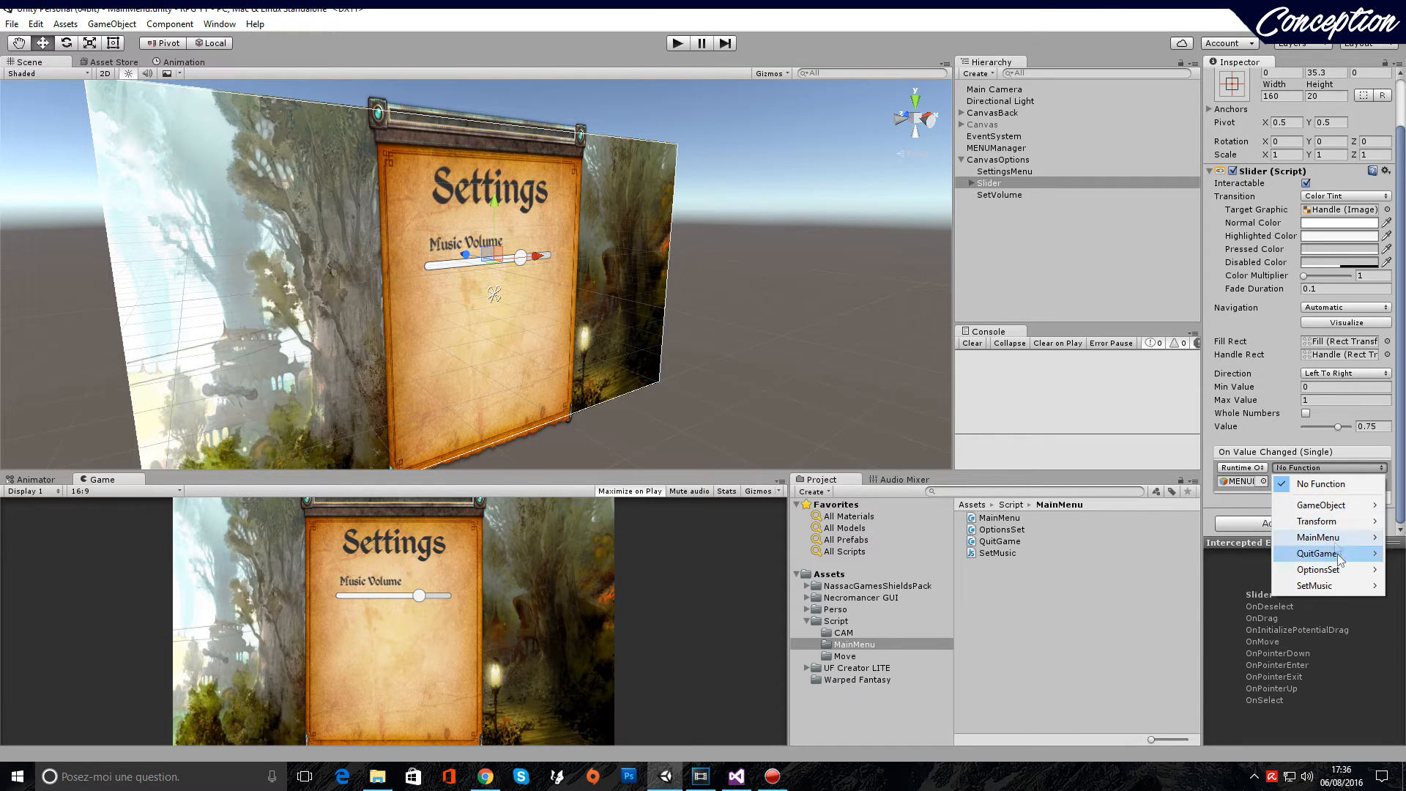
mouse_move(1344, 592)
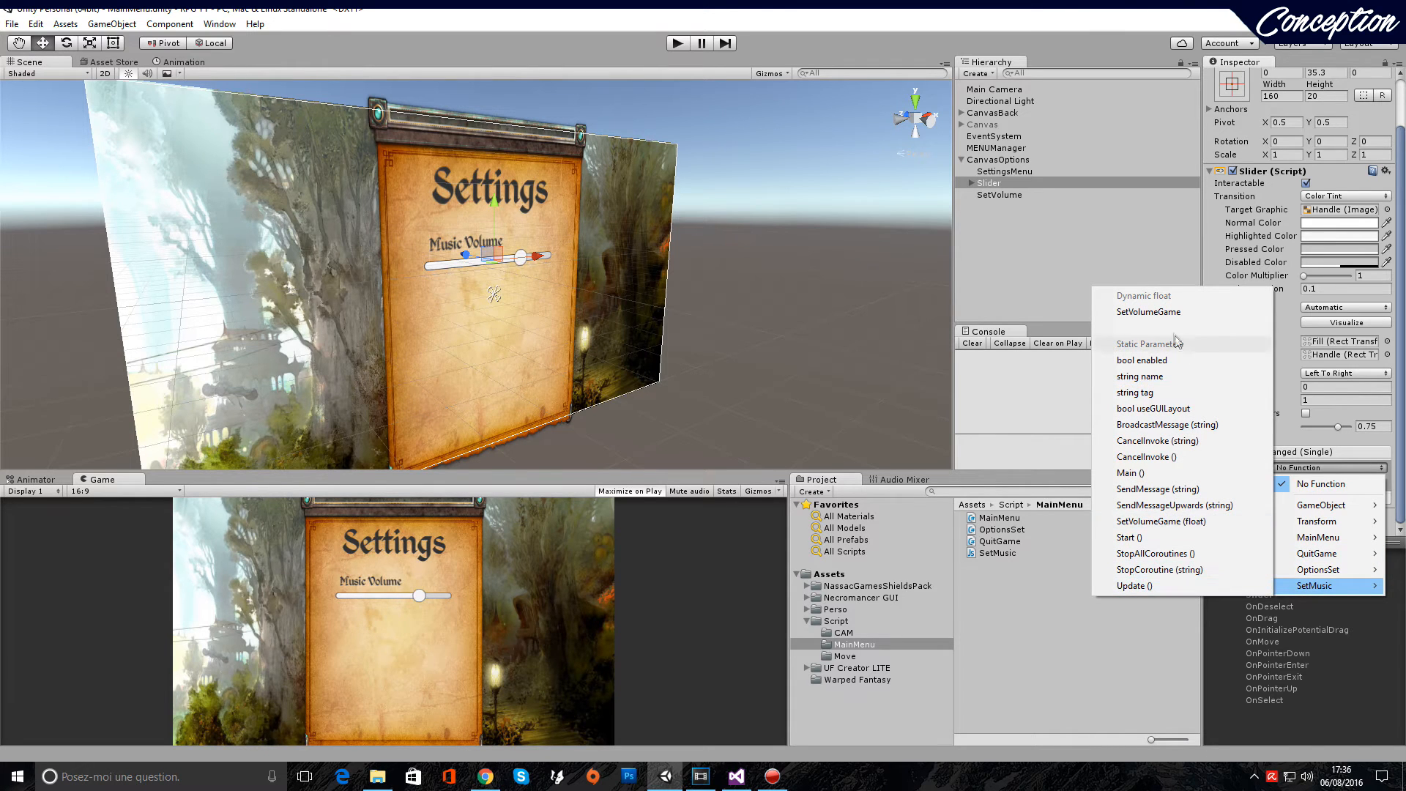
left_click(1169, 312)
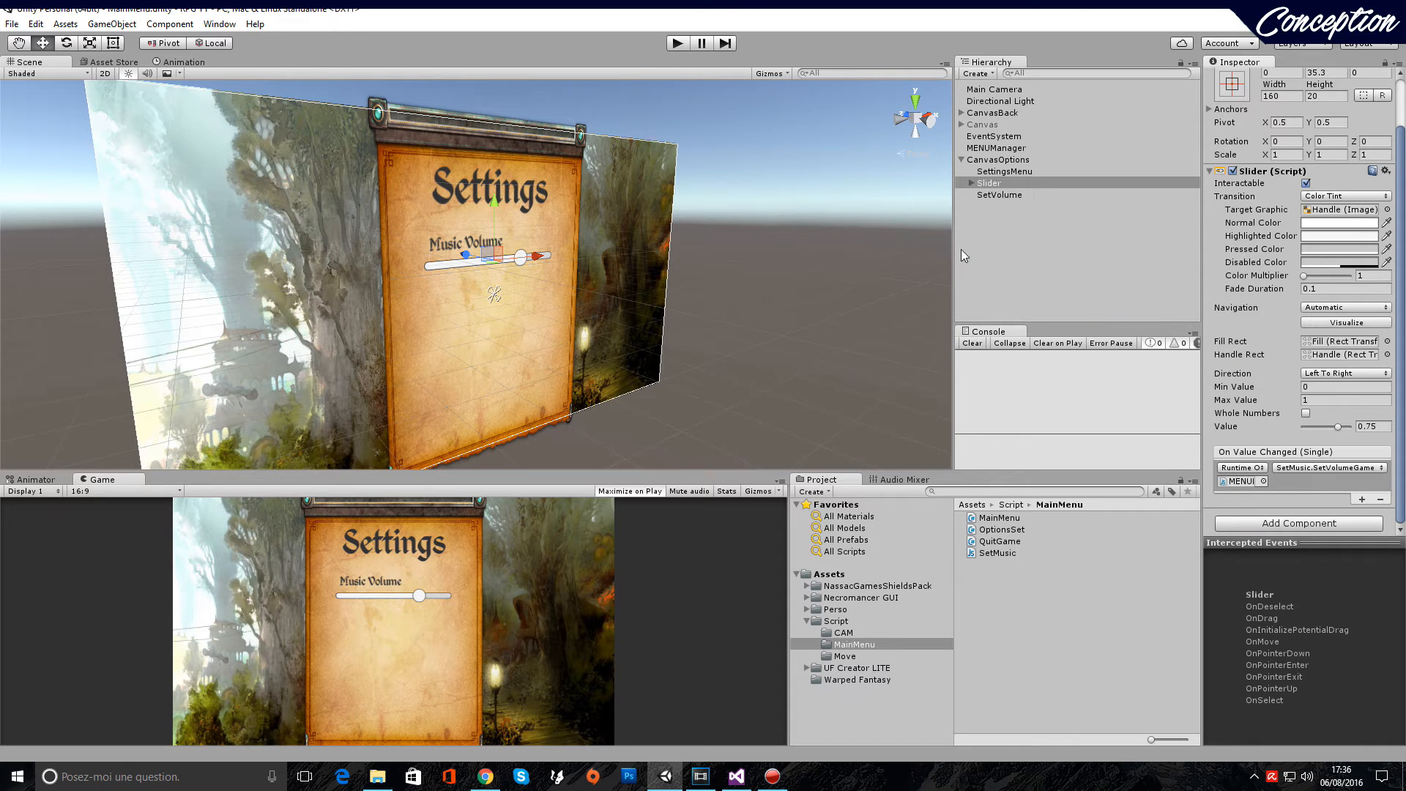
Test the Settings menu's Music Volume slider in Play mode by lowering it and raising it to maximum, and stop the game
left_click(678, 46)
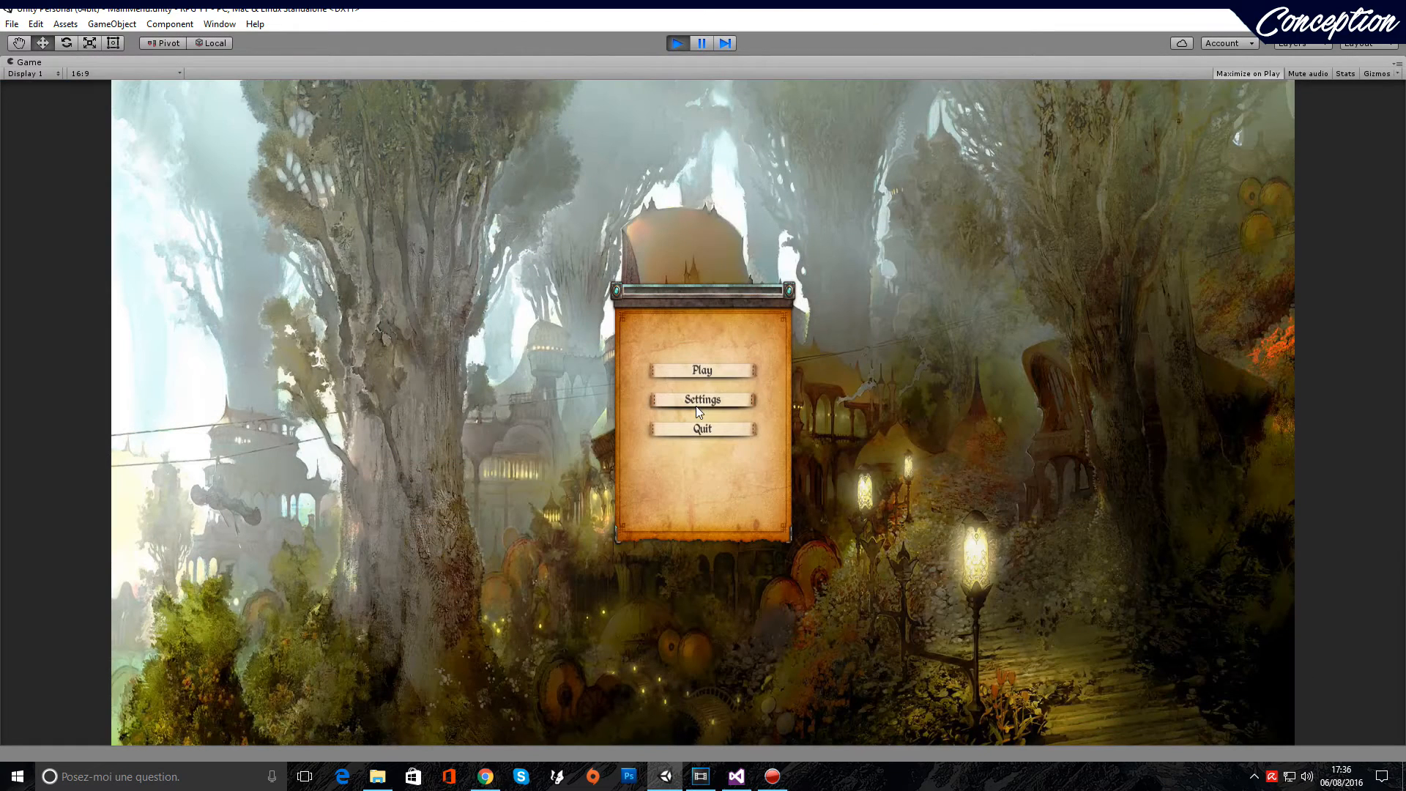
left_click(698, 409)
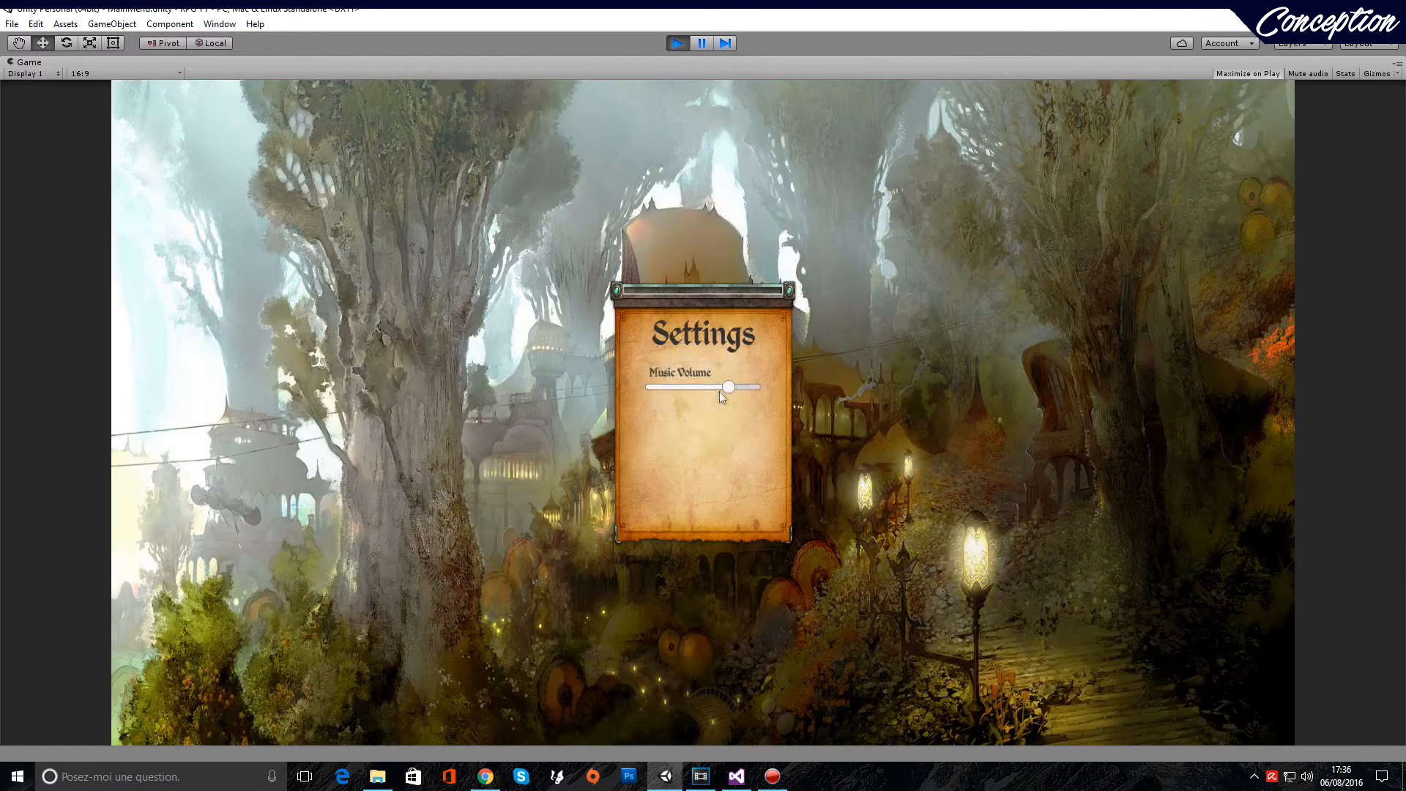
left_click_drag(726, 392, 684, 393)
mouse_move(754, 388)
left_mouse_down()
mouse_move(674, 400)
mouse_move(772, 384)
left_mouse_up()
left_click(680, 43)
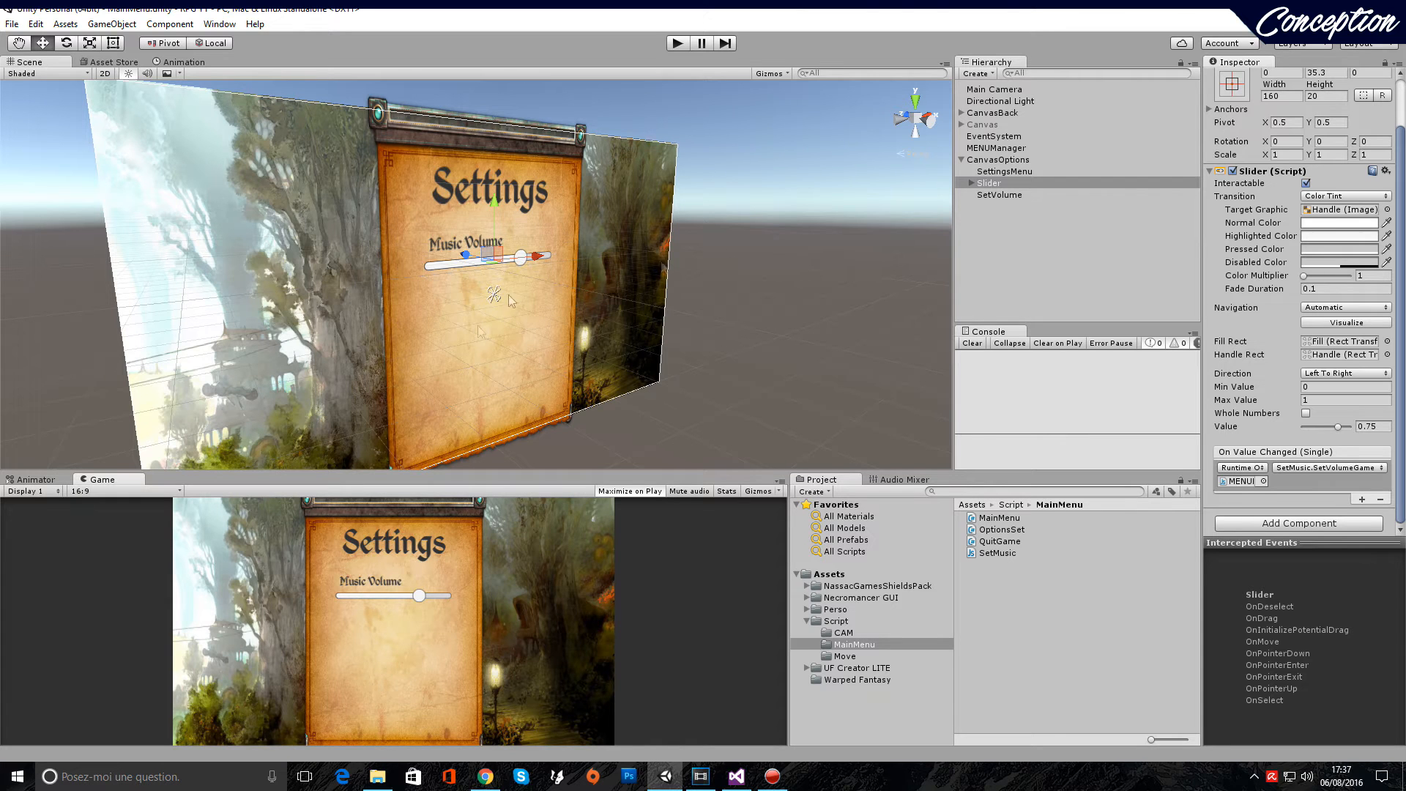
Set the source image of the slider's Background object to the button sprite
left_click(971, 183)
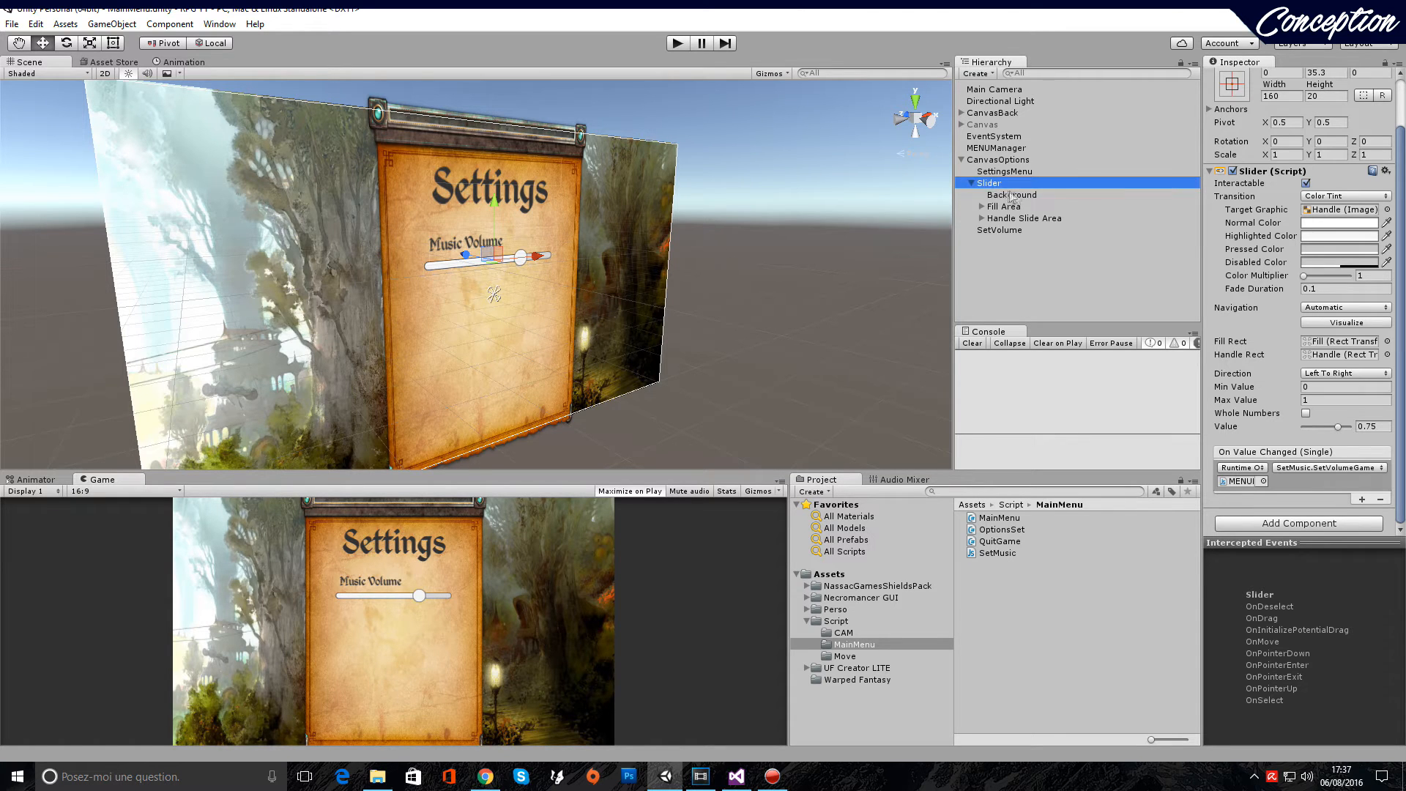
left_click(1014, 195)
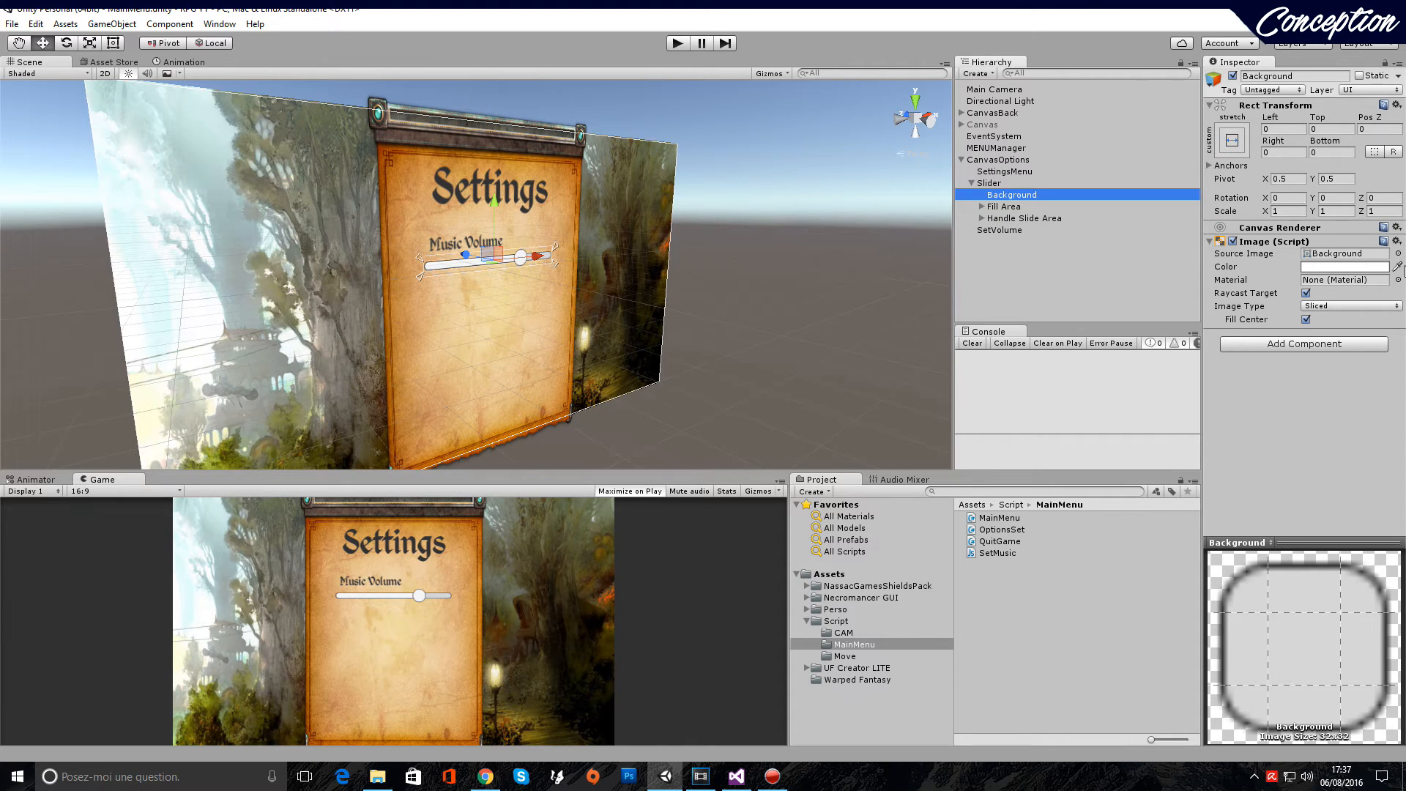
left_click(1398, 254)
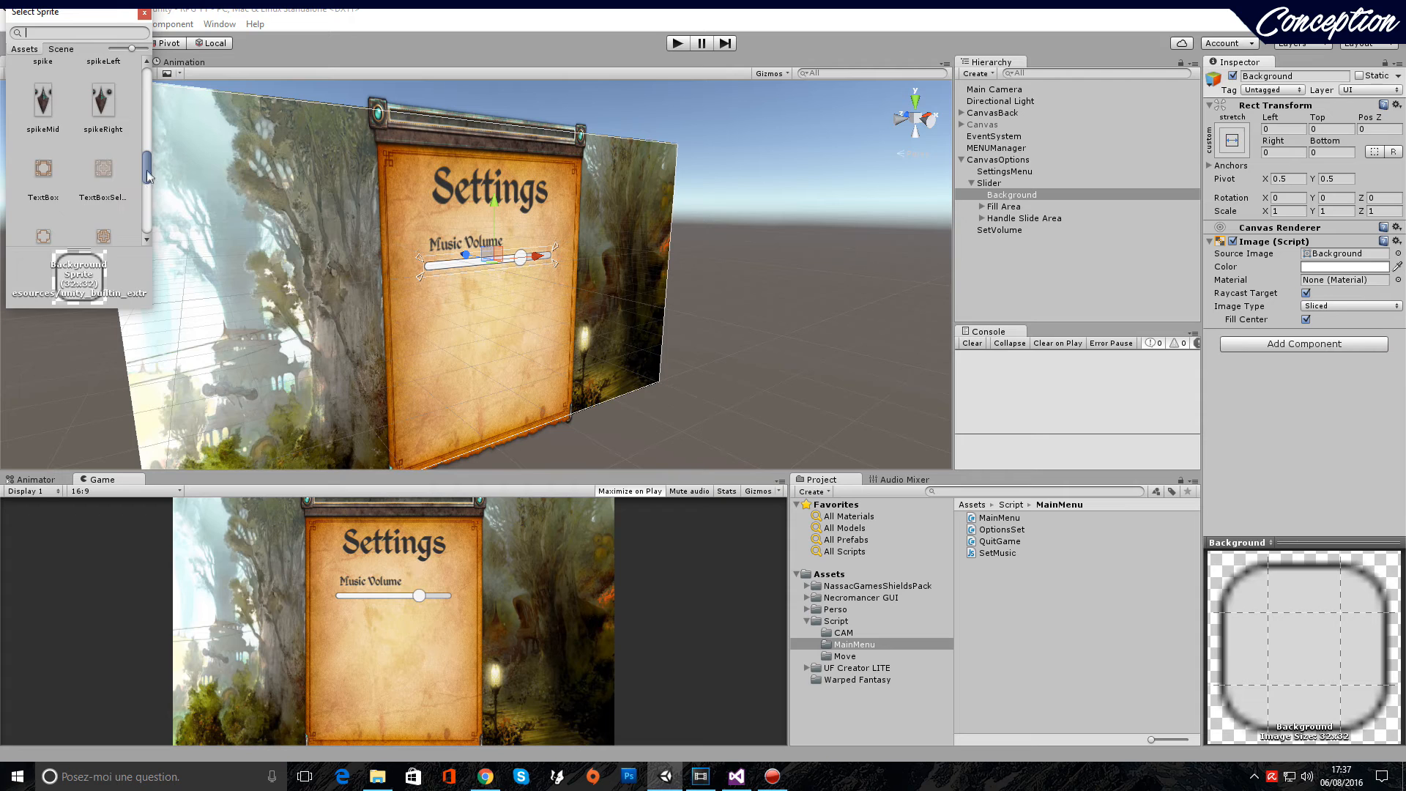
left_click(108, 91)
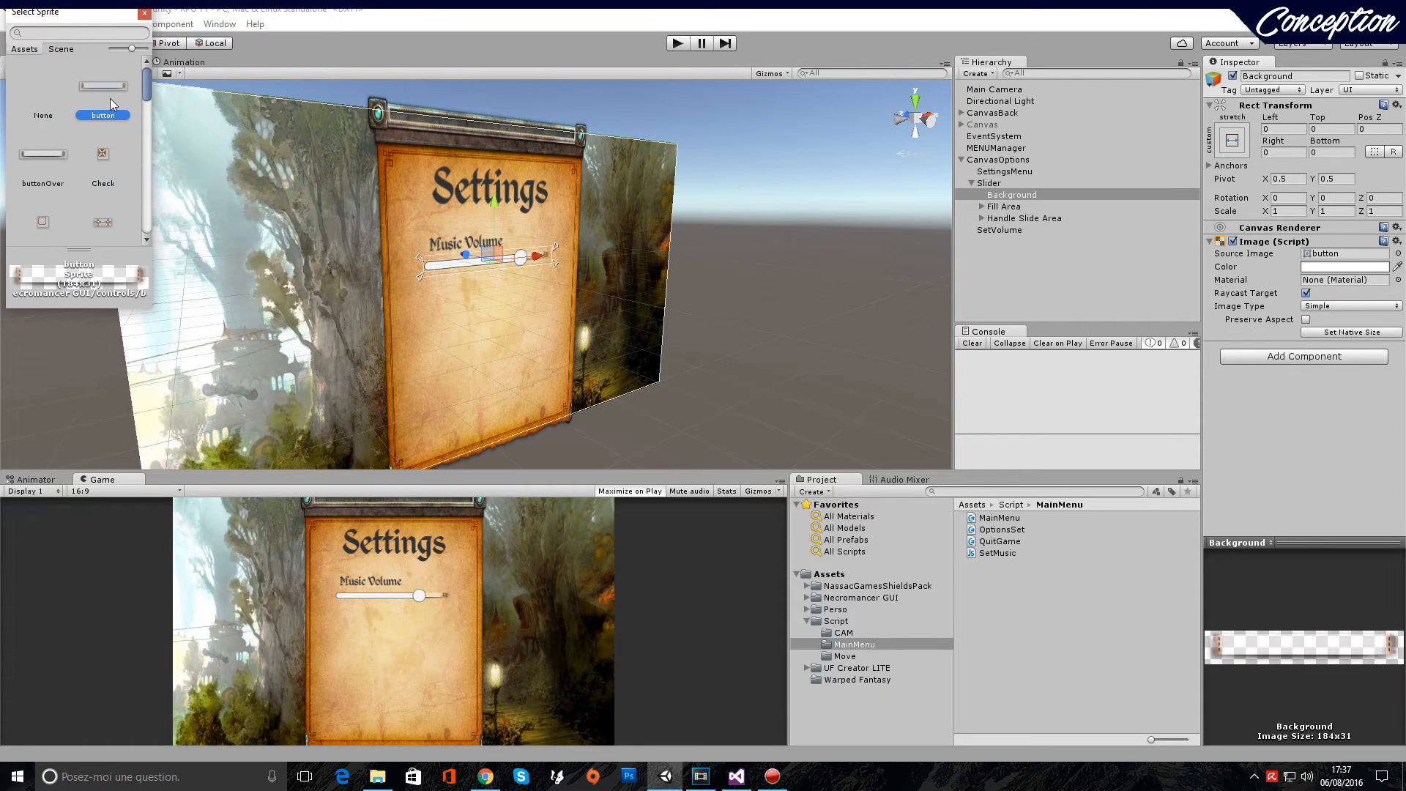
double_click(109, 96)
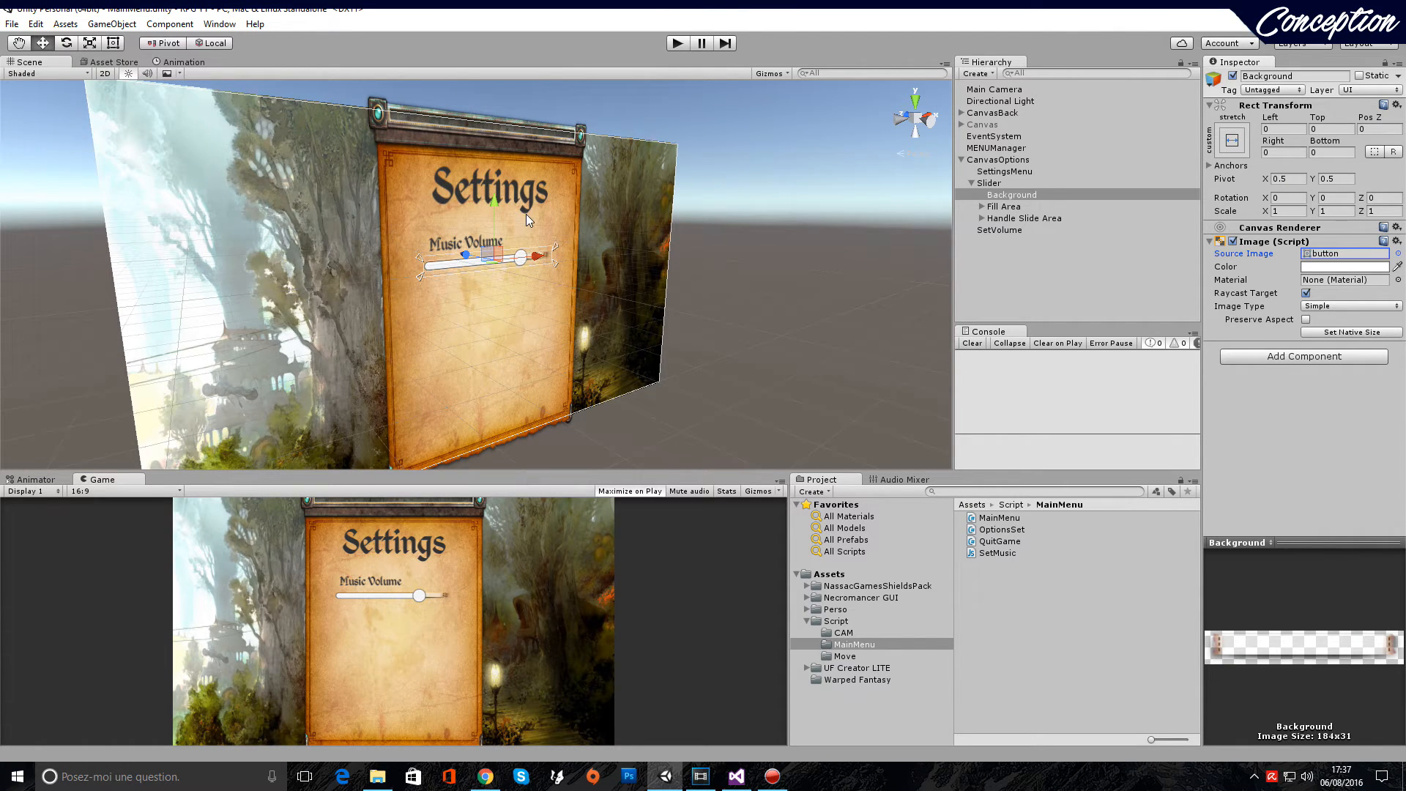
Set the source image of the Fill object in the slider's Fill Area to the red Label sprite
left_click(1009, 209)
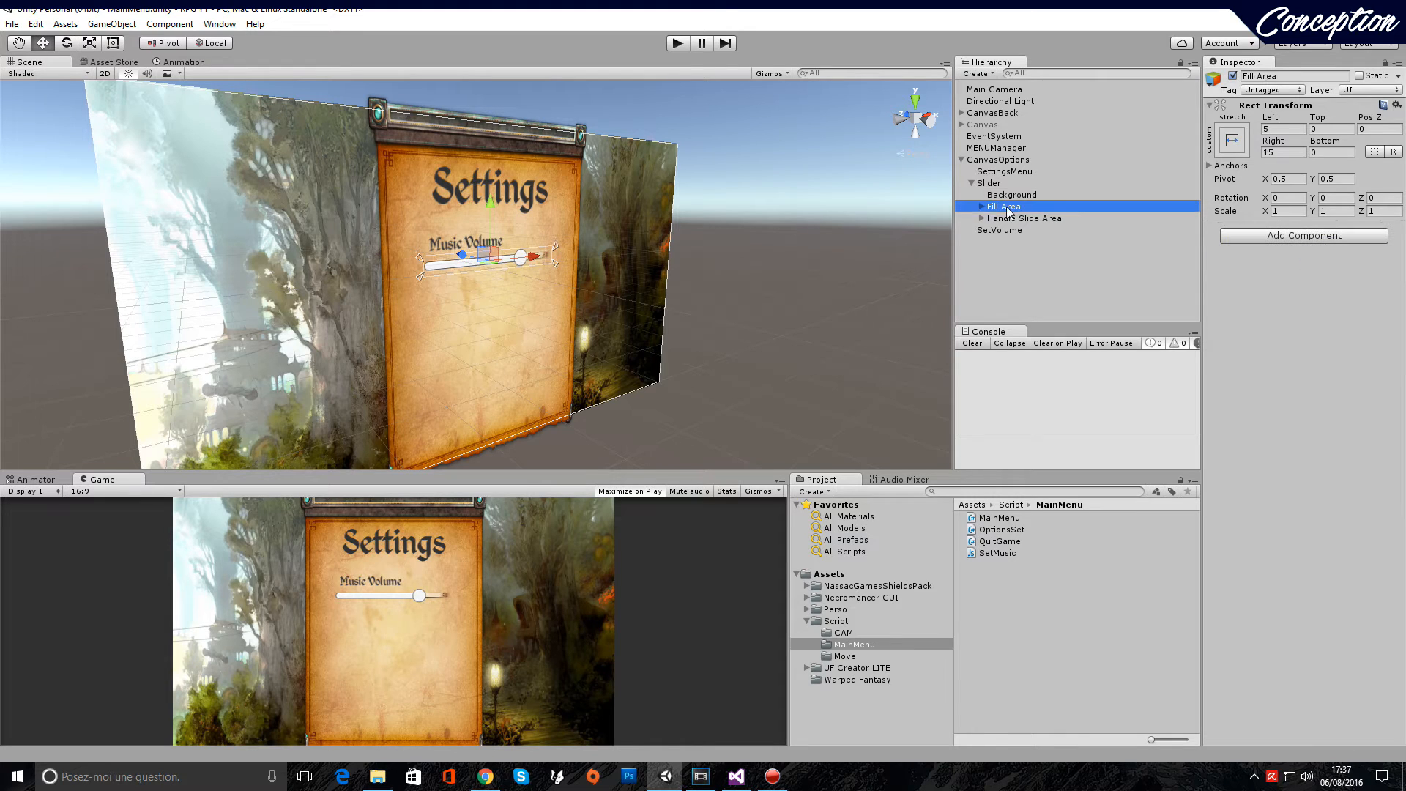
left_click(983, 208)
left_click(1016, 217)
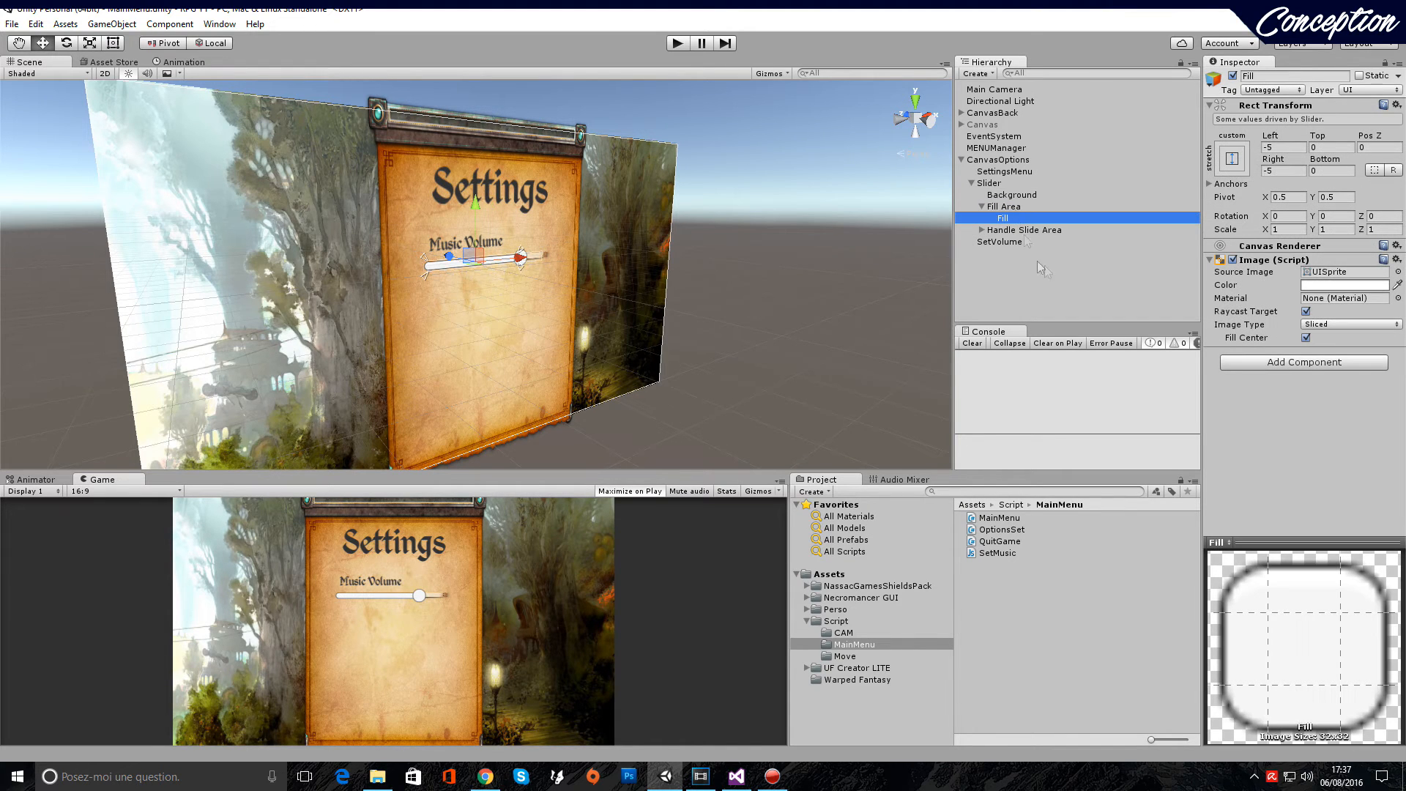
left_click(1018, 209)
left_click(1020, 218)
left_click(1399, 271)
scroll(101, 183, "up", 3)
left_click(103, 205)
left_click(44, 139)
scroll(54, 137, "down", 3)
scroll(74, 154, "up", 6)
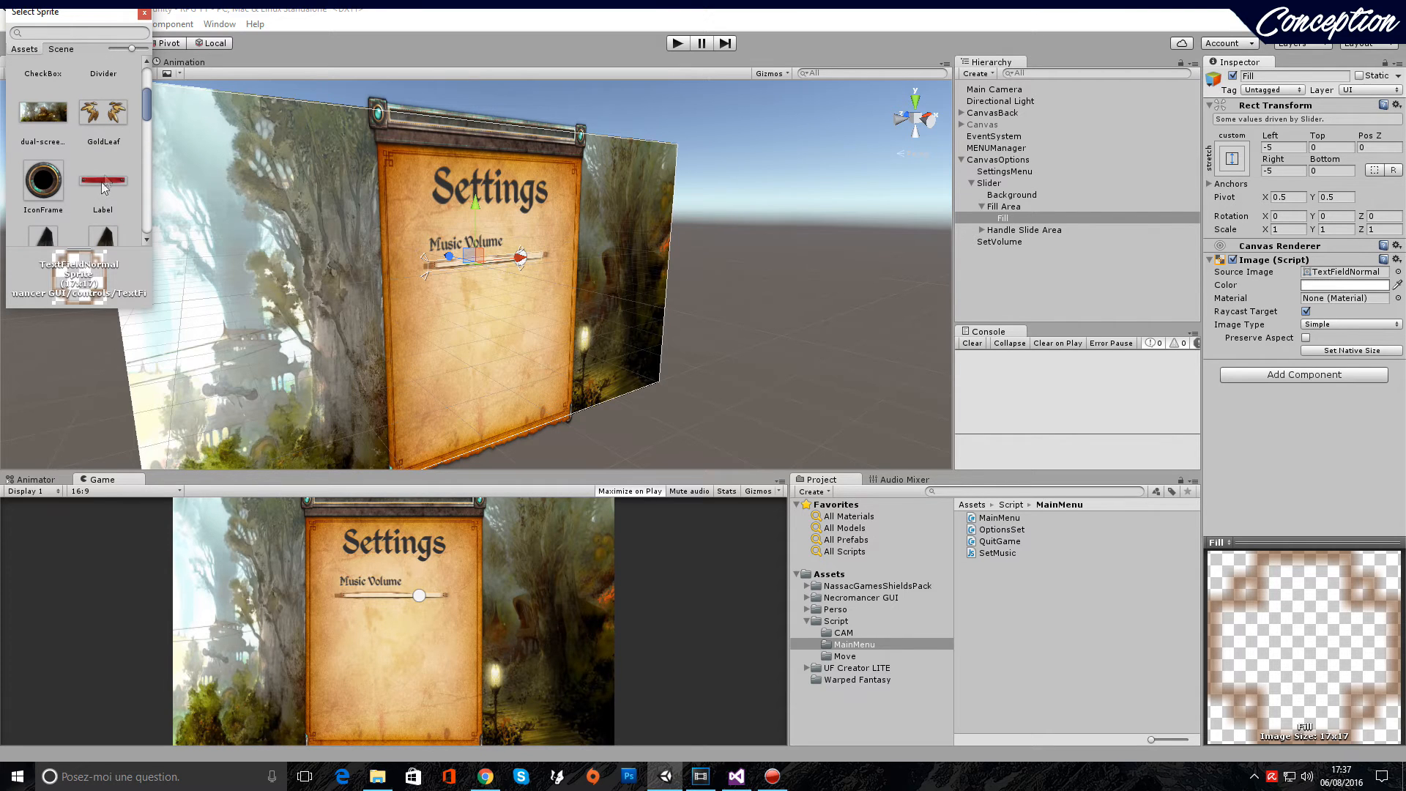
left_click(103, 179)
left_click(58, 120)
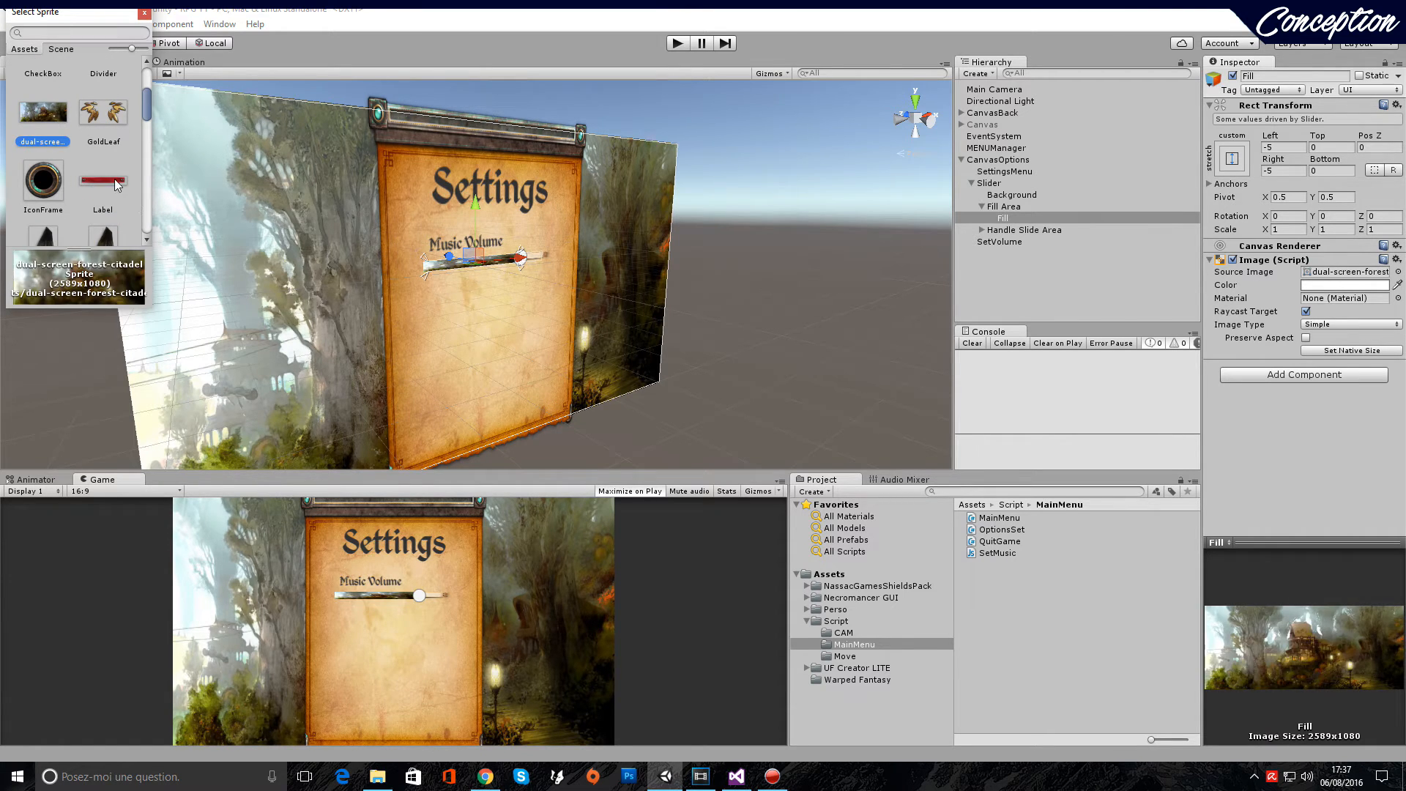
left_click(118, 184)
double_click(117, 184)
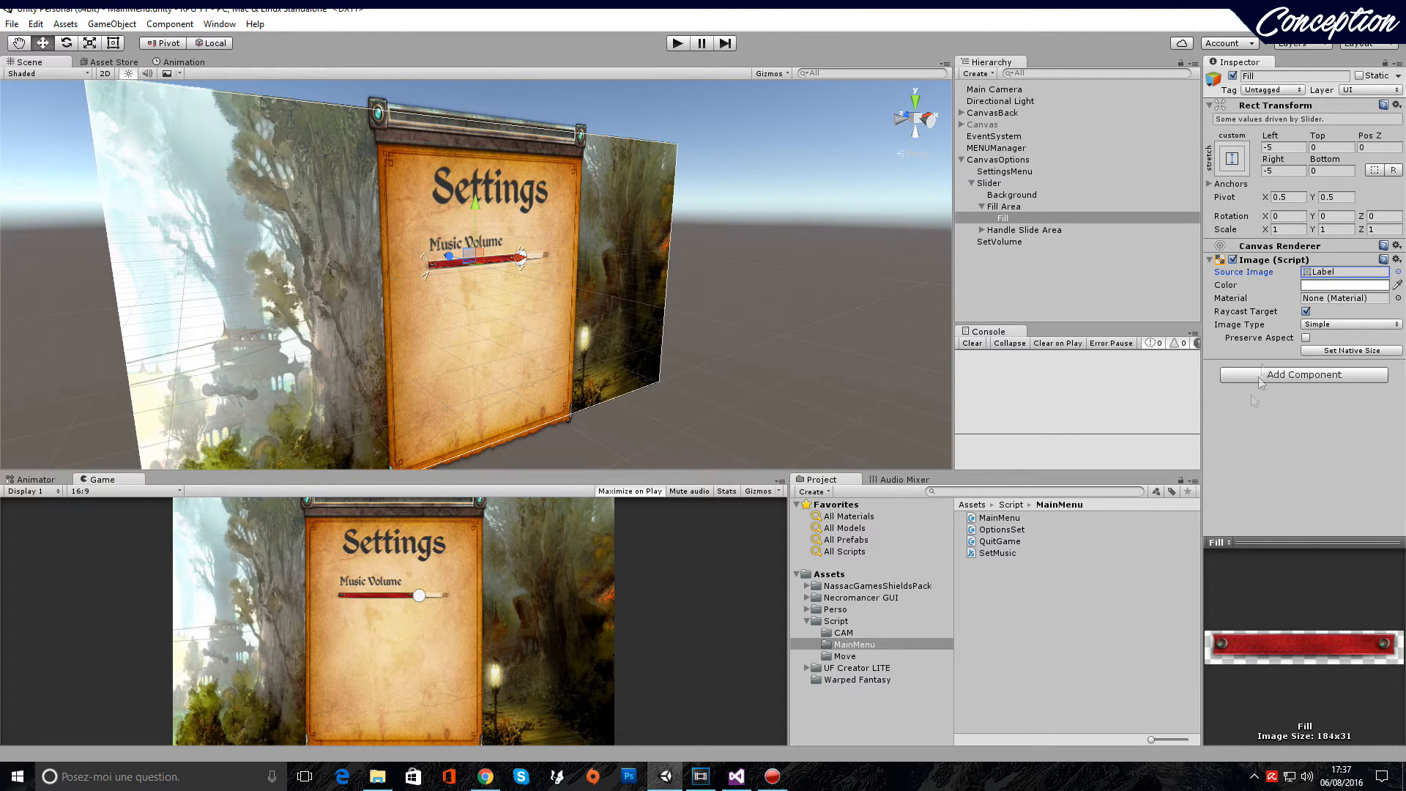
Set the source image of the slider's Handle to the SliderThumb sprite and collapse the Slider hierarchy
left_click(1029, 229)
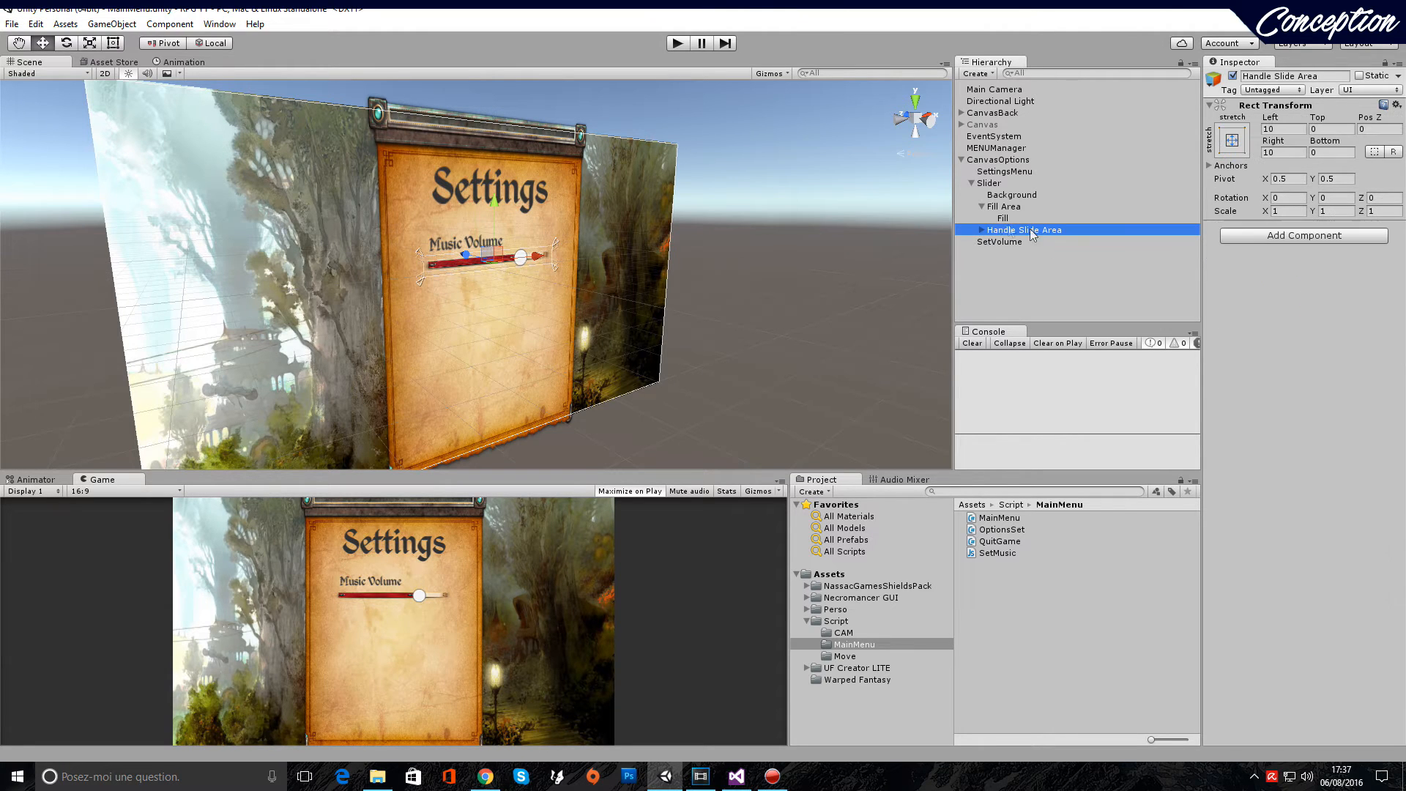
left_click(983, 207)
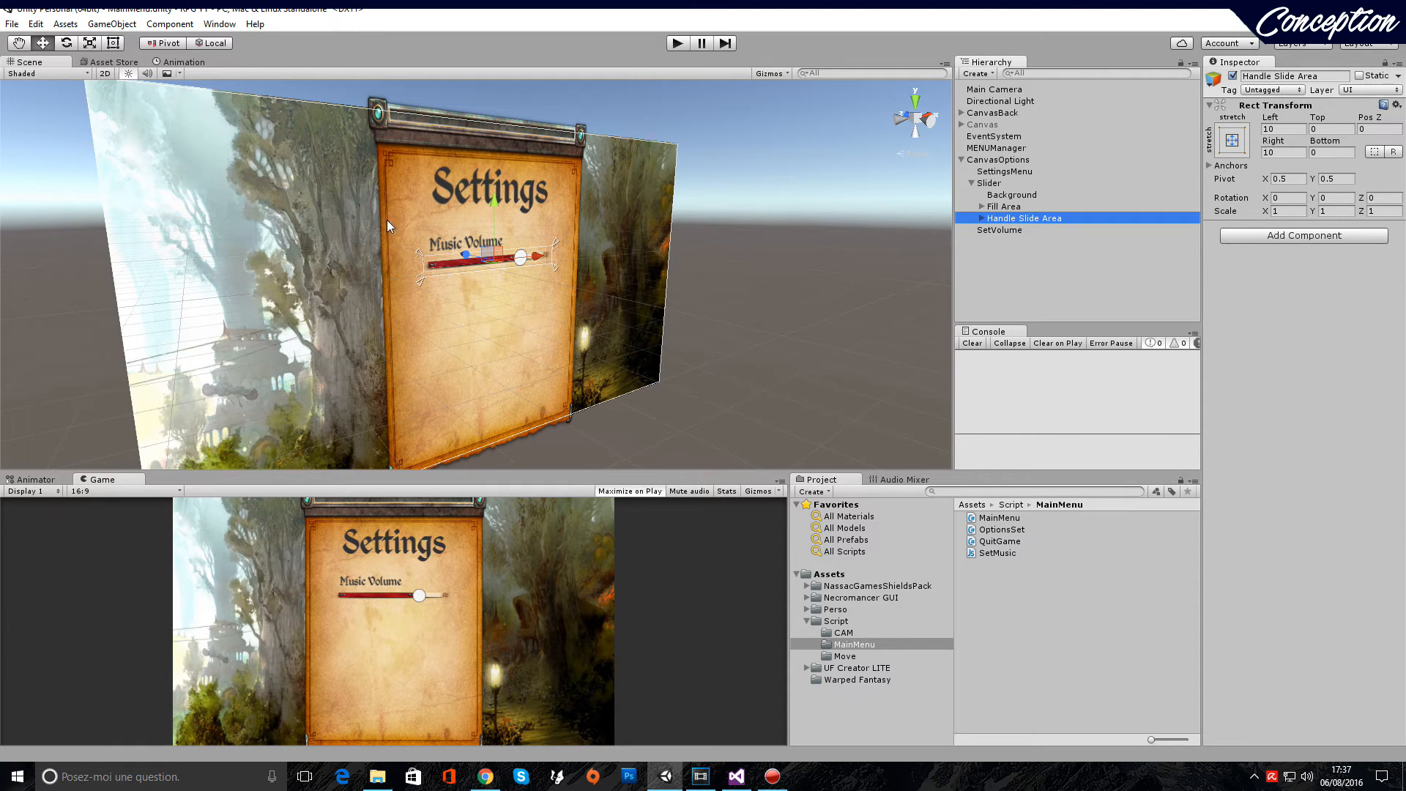
left_click(982, 218)
left_click(1015, 230)
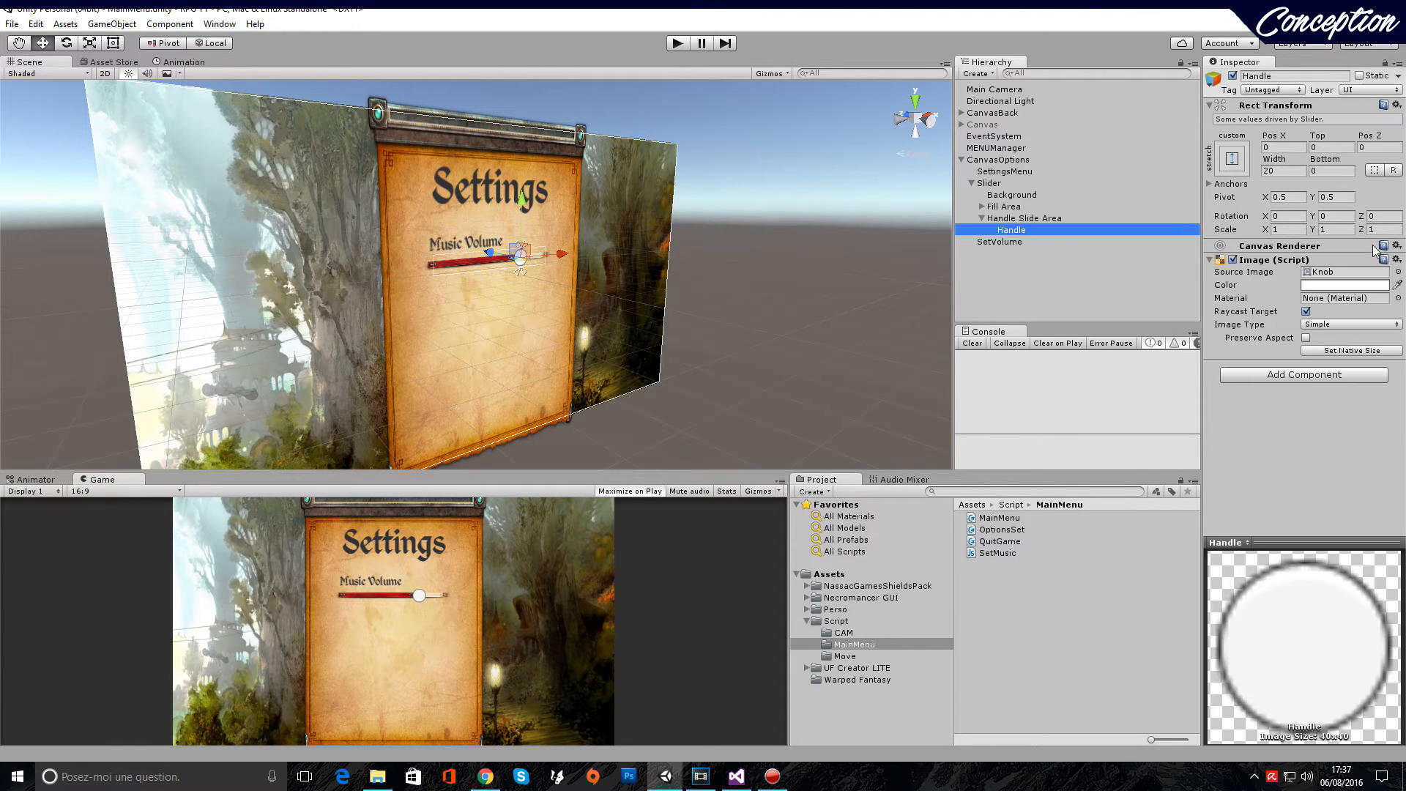
left_click(1398, 272)
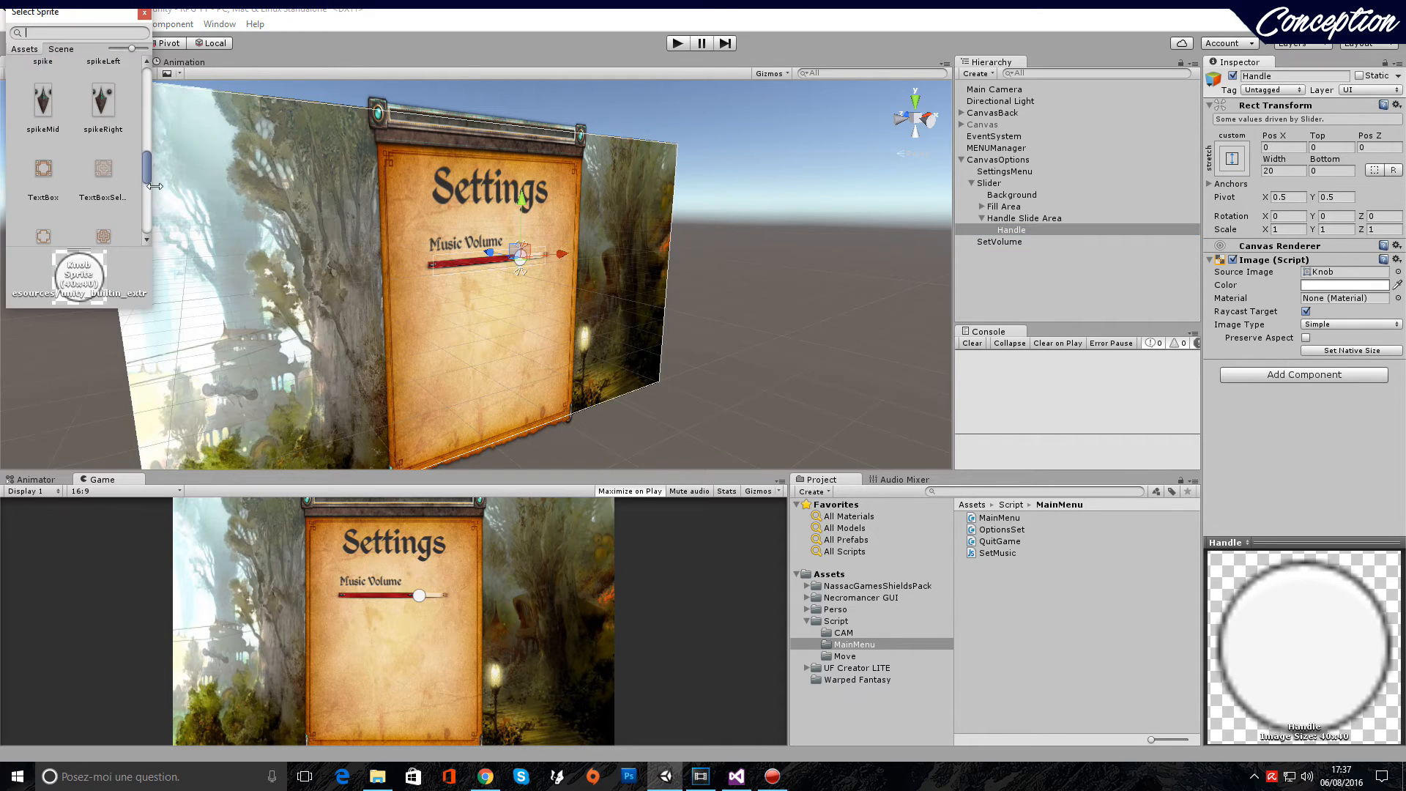
scroll(137, 80, "down", 10)
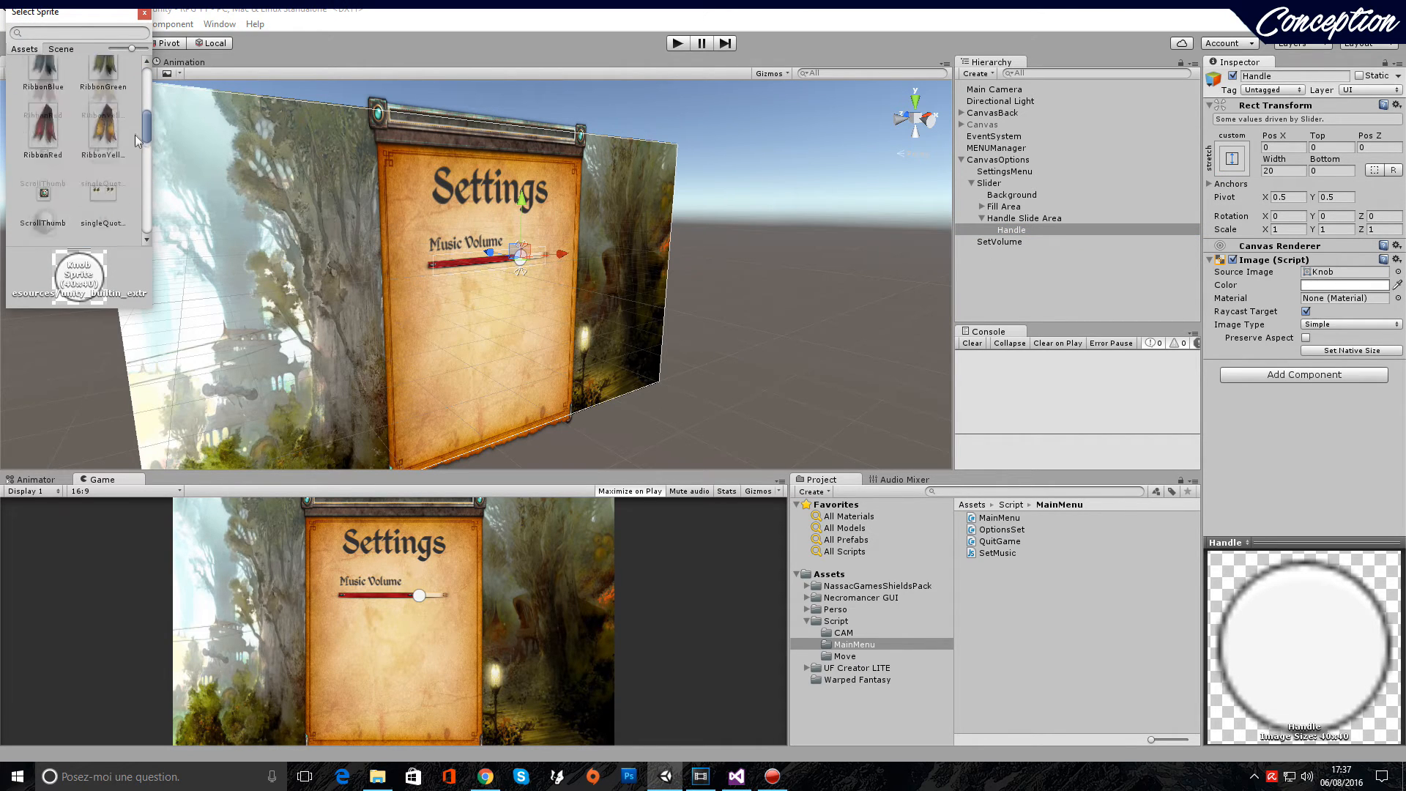
scroll(138, 141, "down", 3)
left_click(108, 202)
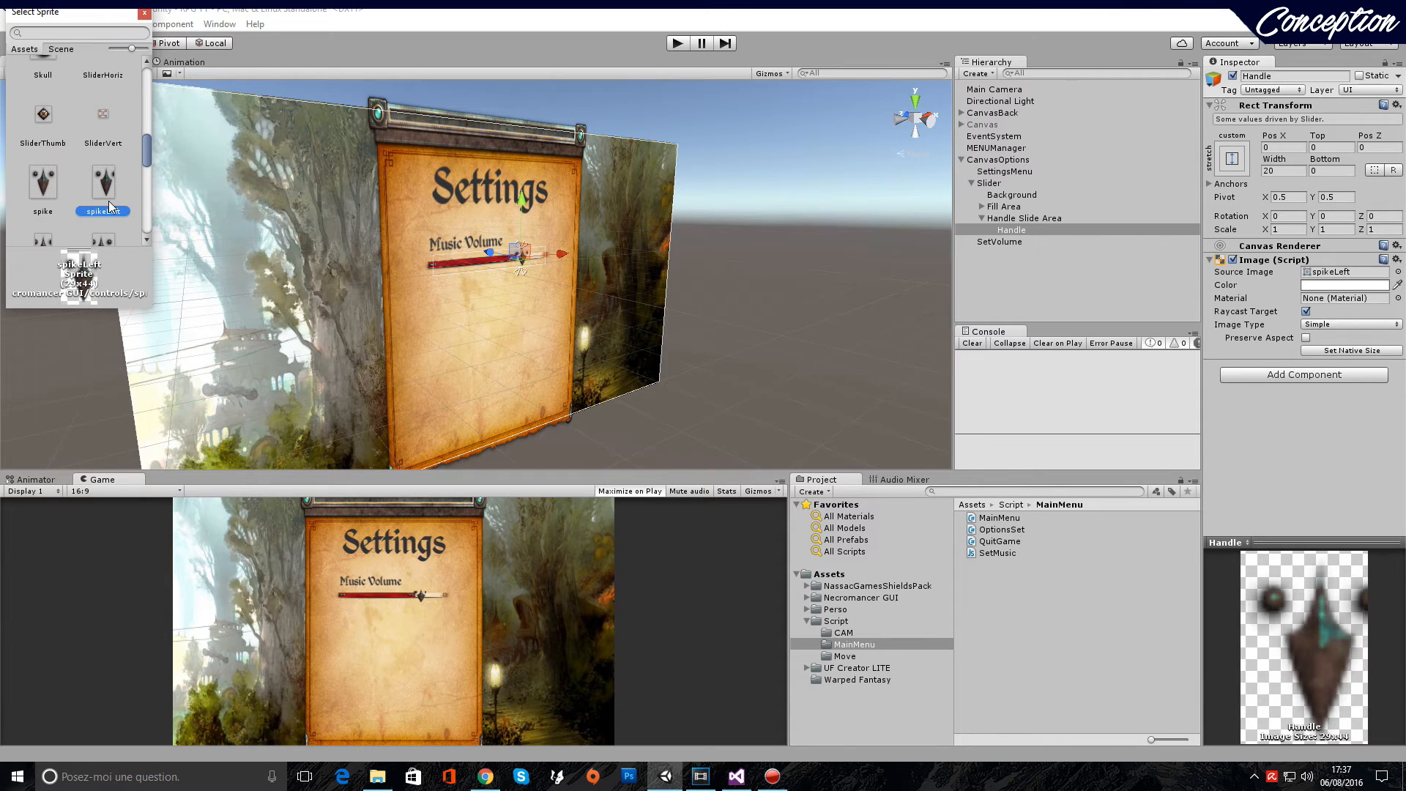
left_click(55, 203)
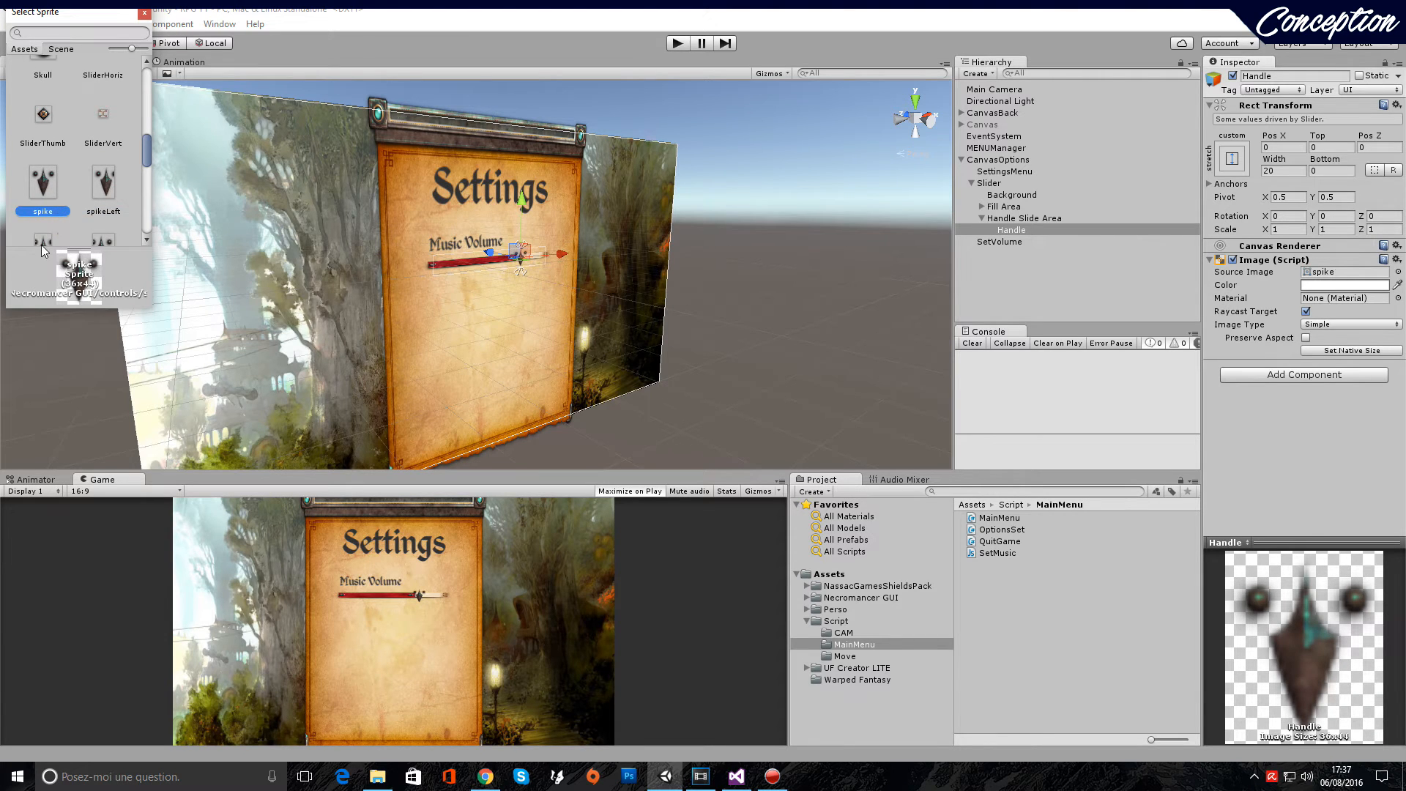
left_click(42, 244)
scroll(45, 219, "up", 2)
left_click(50, 200)
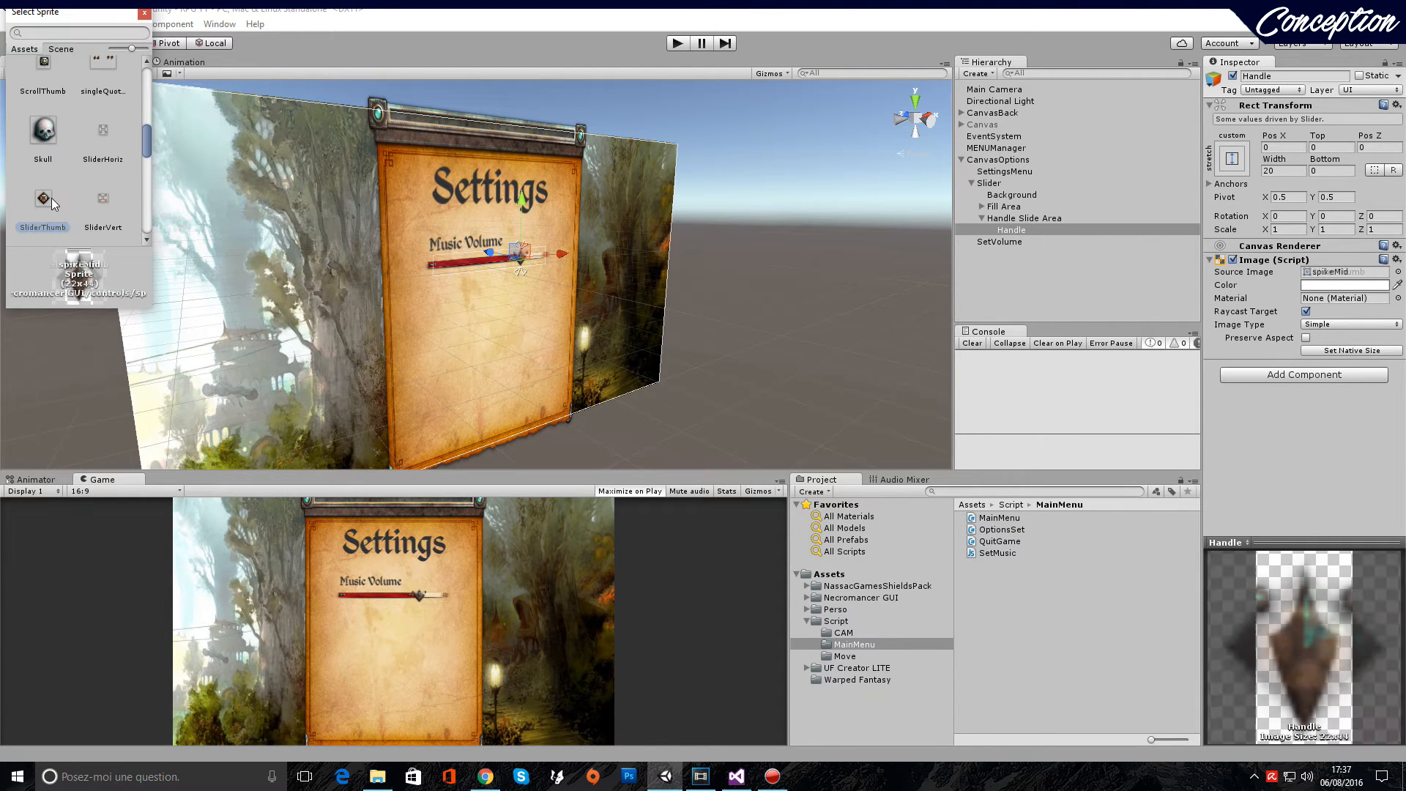
double_click(50, 200)
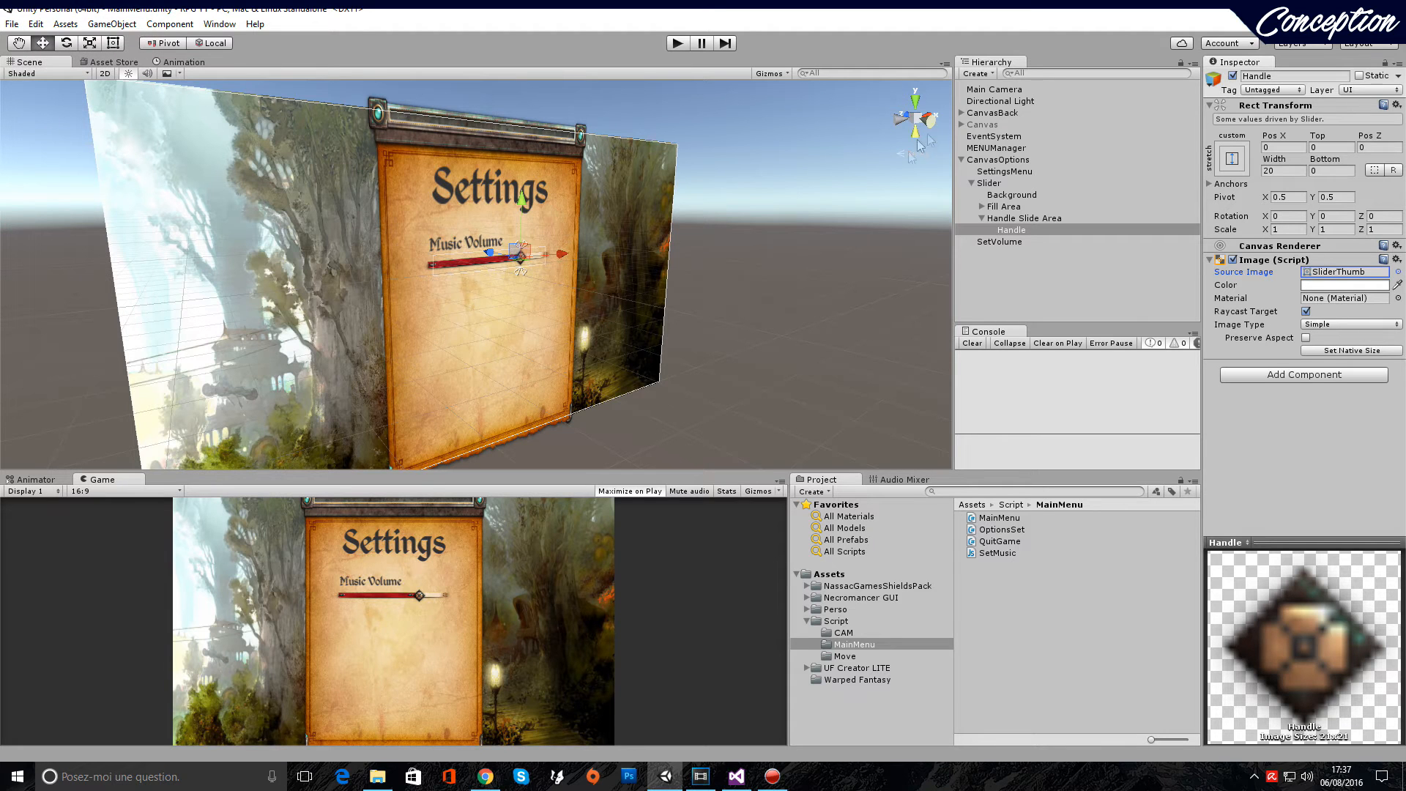
left_click(972, 183)
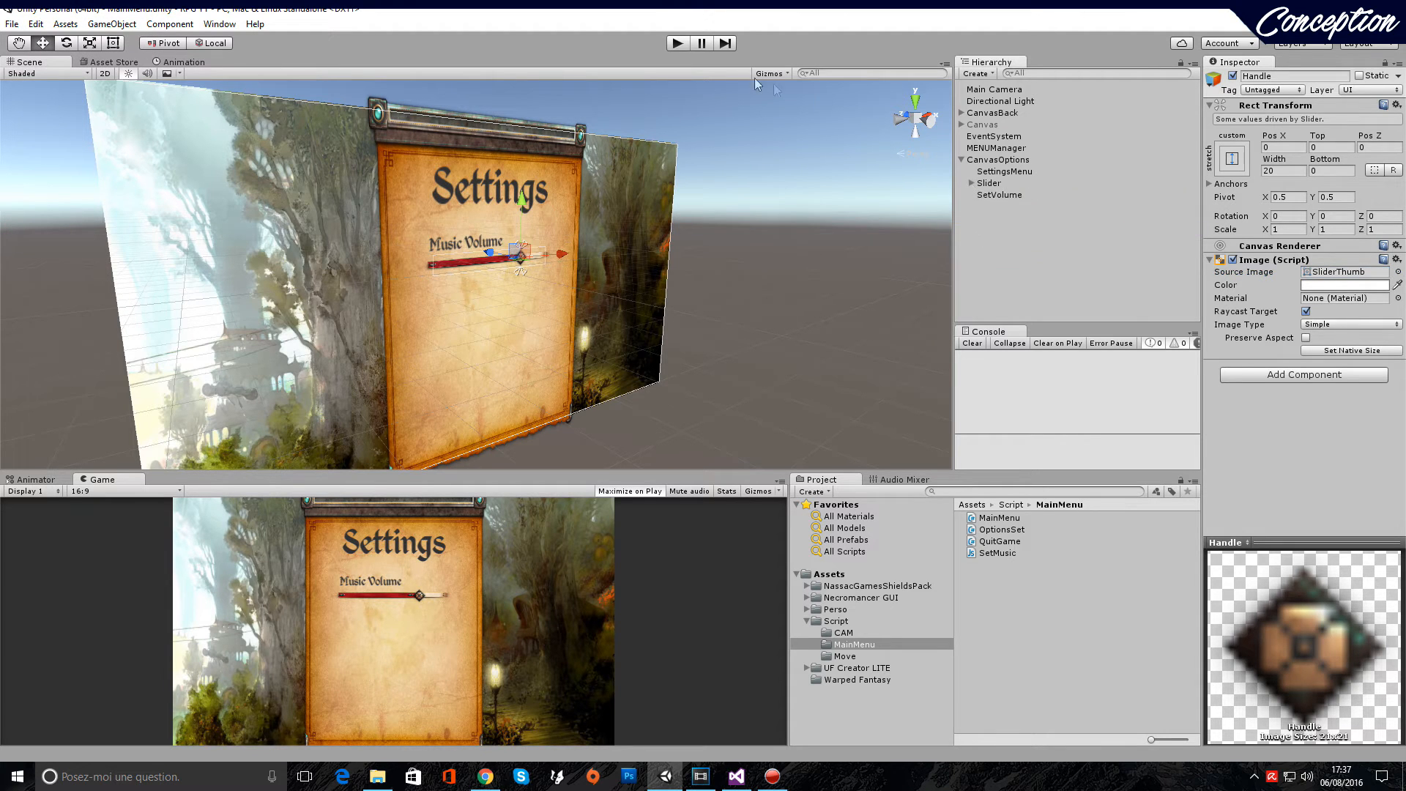
Test the restyled Music Volume slider in the Settings menu in Play mode, and stop the game
left_click(675, 44)
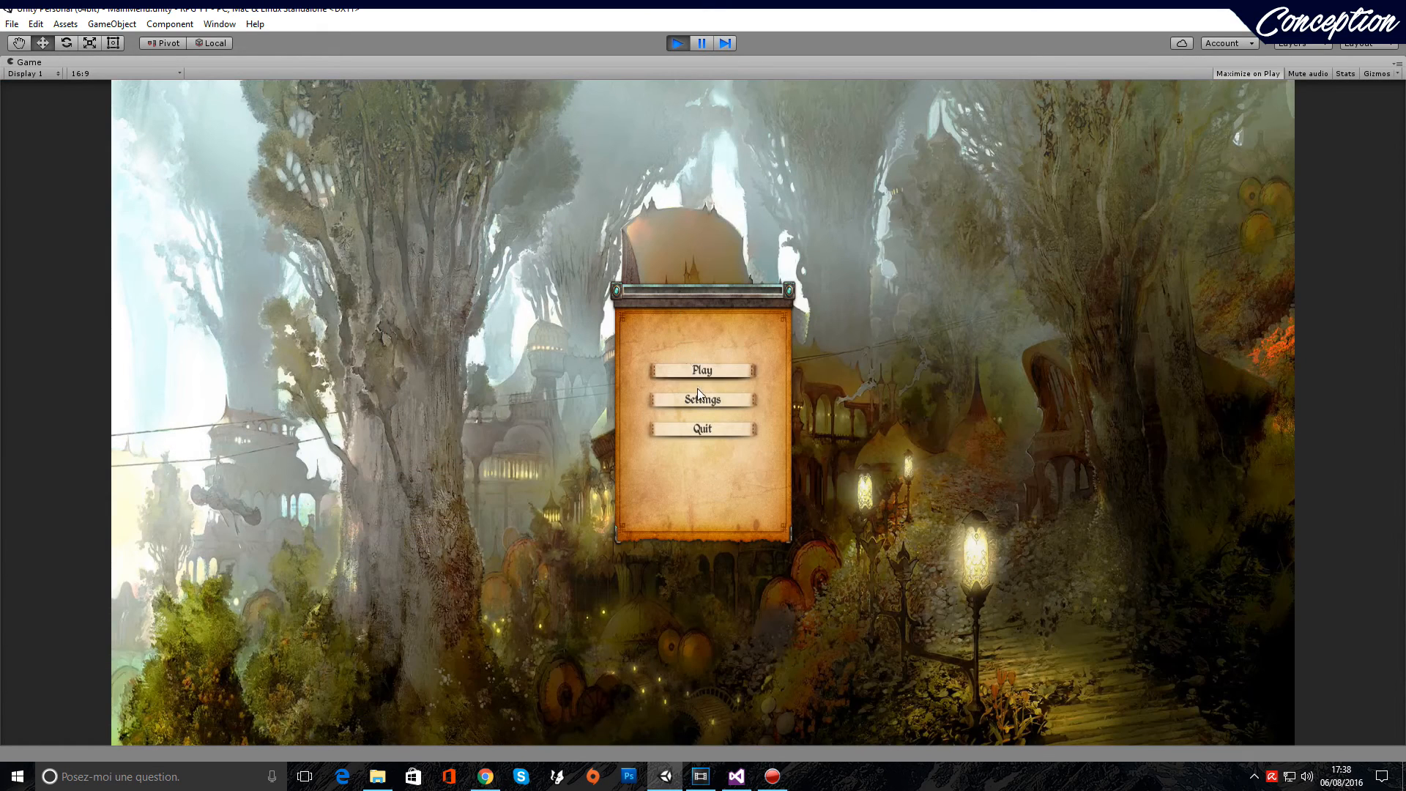
left_click(698, 395)
mouse_move(729, 388)
left_mouse_down()
mouse_move(677, 396)
mouse_move(746, 396)
left_mouse_up()
left_click(677, 43)
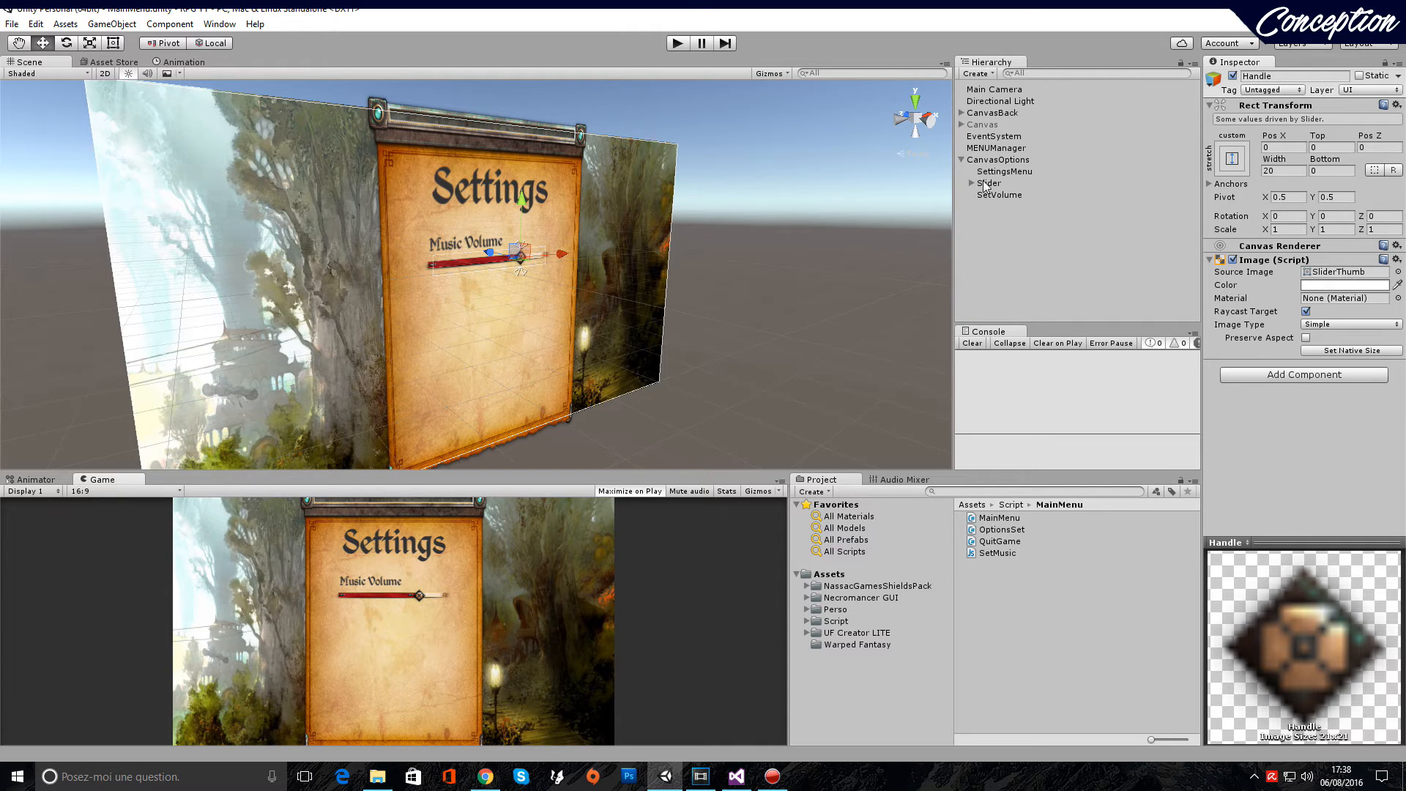
Activate the main menu Canvas, duplicate its Play button and move the copy into CanvasOptions
left_click(990, 126)
key("Right")
left_click(1233, 76)
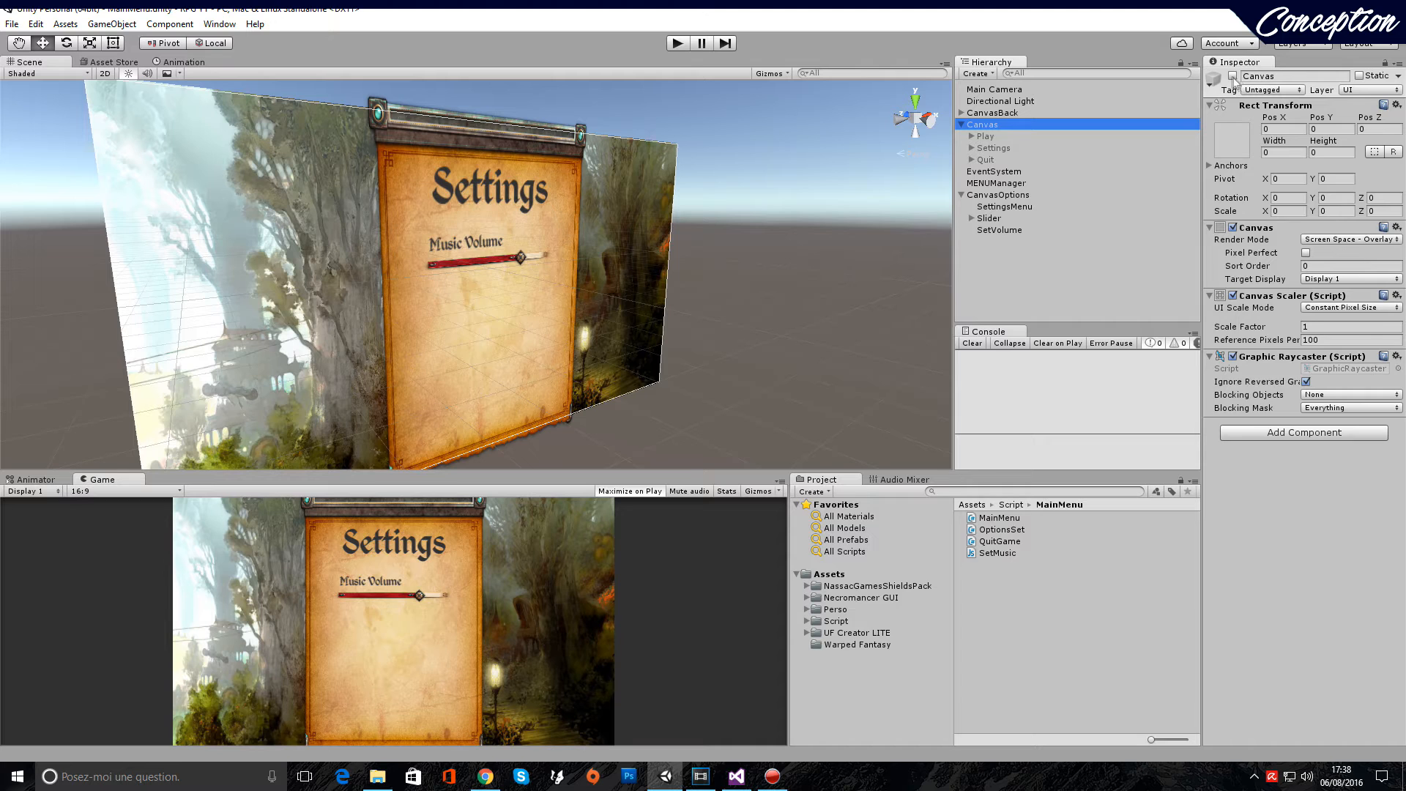
left_click(991, 137)
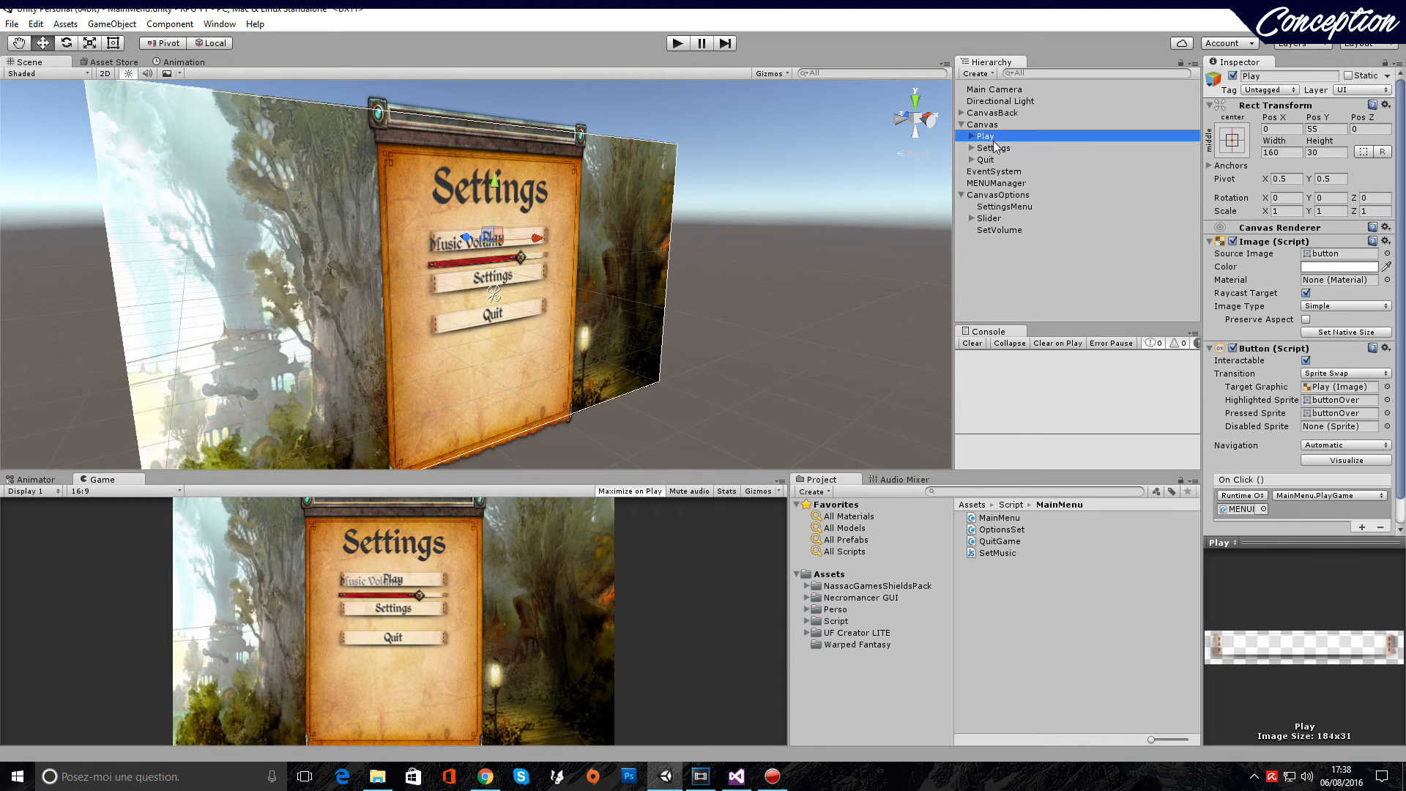
key("ctrl+d")
left_click_drag(1009, 174, 1012, 210)
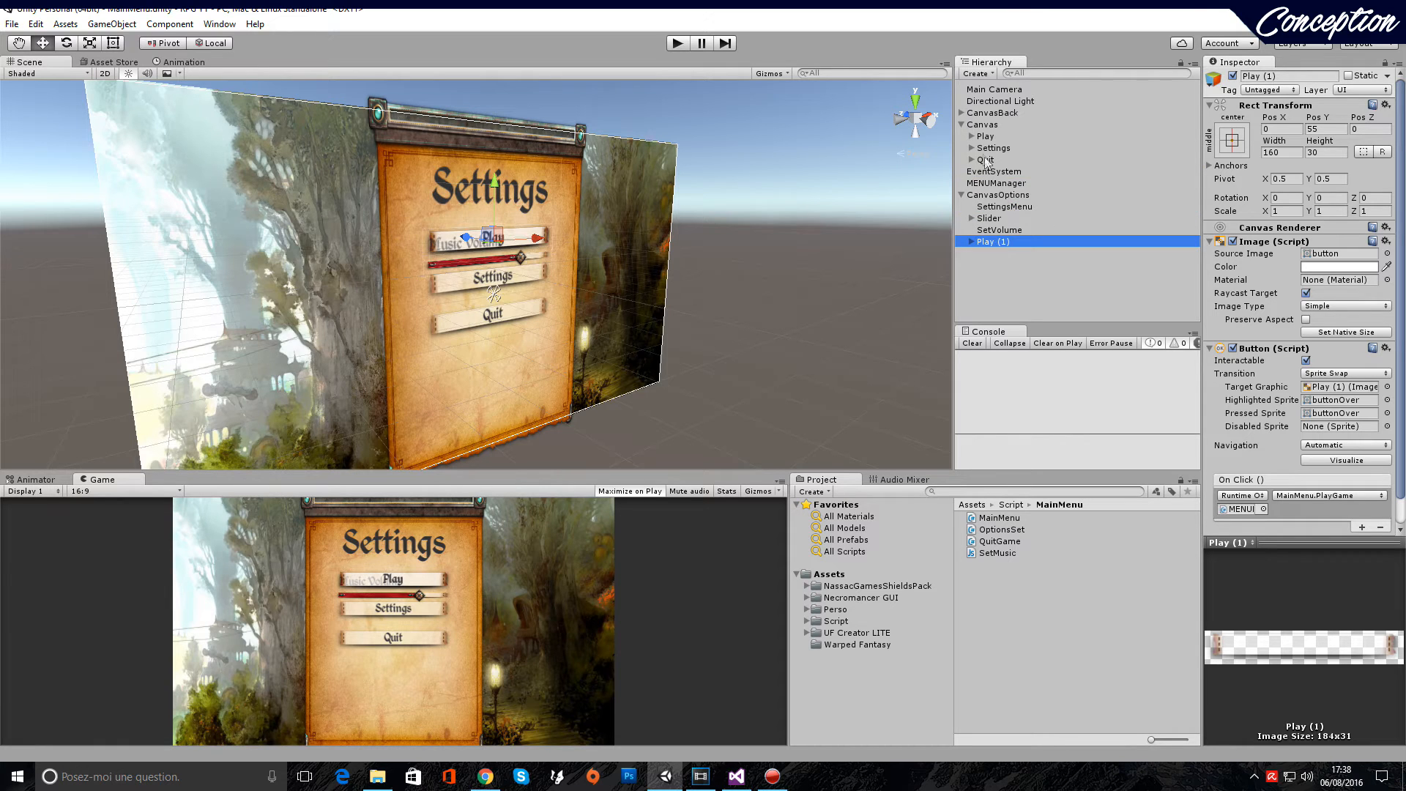
Deactivate the main menu Canvas again and collapse it in the hierarchy
left_click(974, 125)
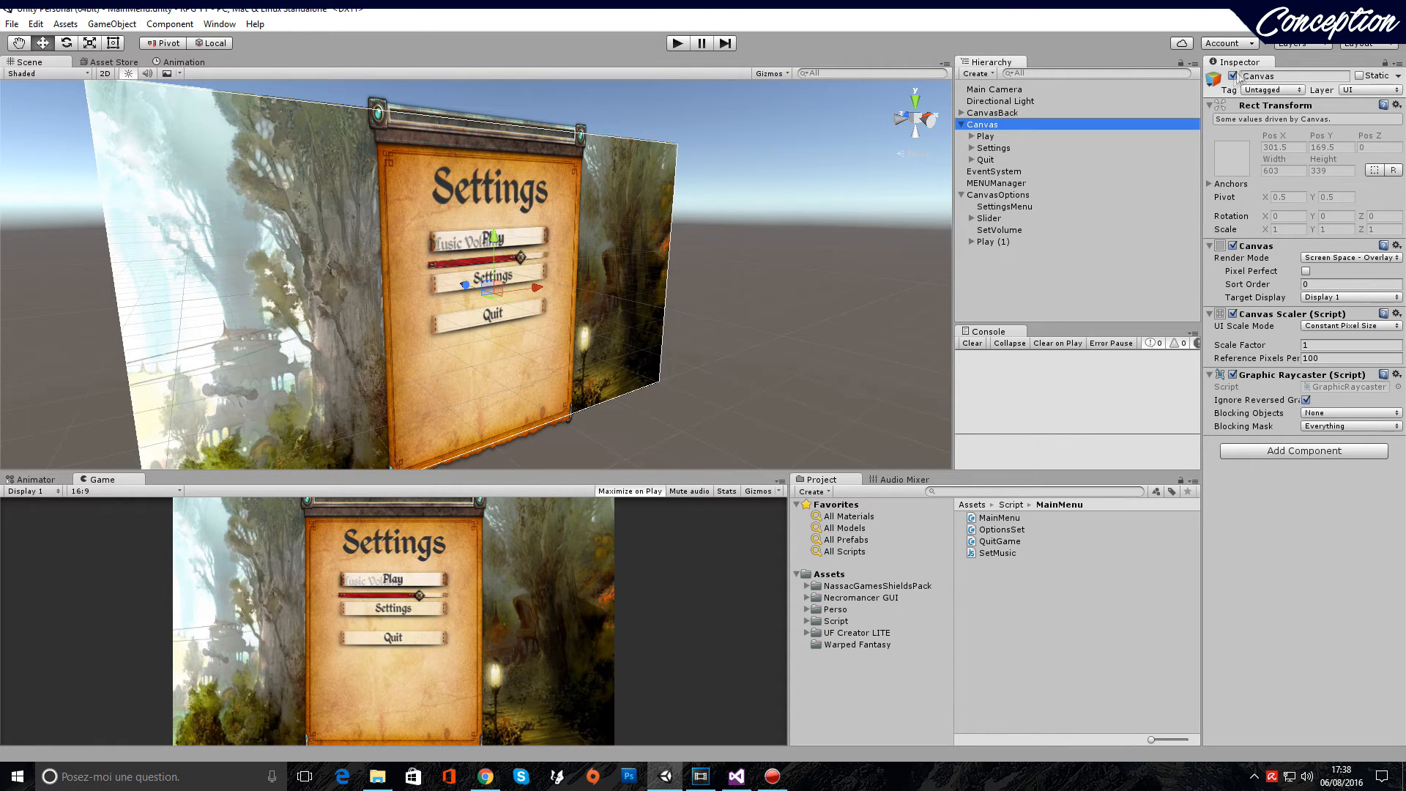
left_click(1234, 76)
left_click(962, 124)
Rename the copied Play button in CanvasOptions as Fast and set its On Click event to No Function
left_click(1006, 209)
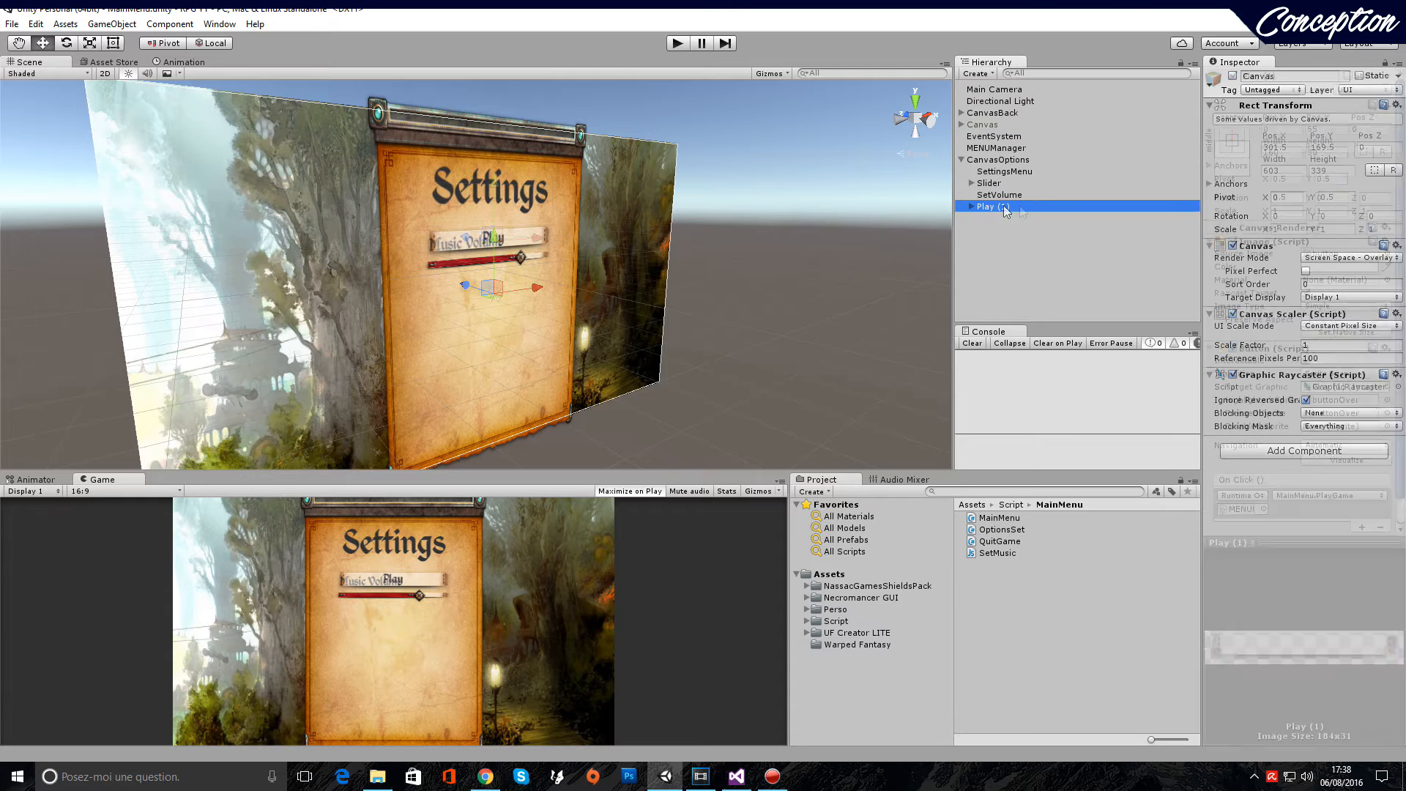
left_click_drag(1284, 78, 1037, 74)
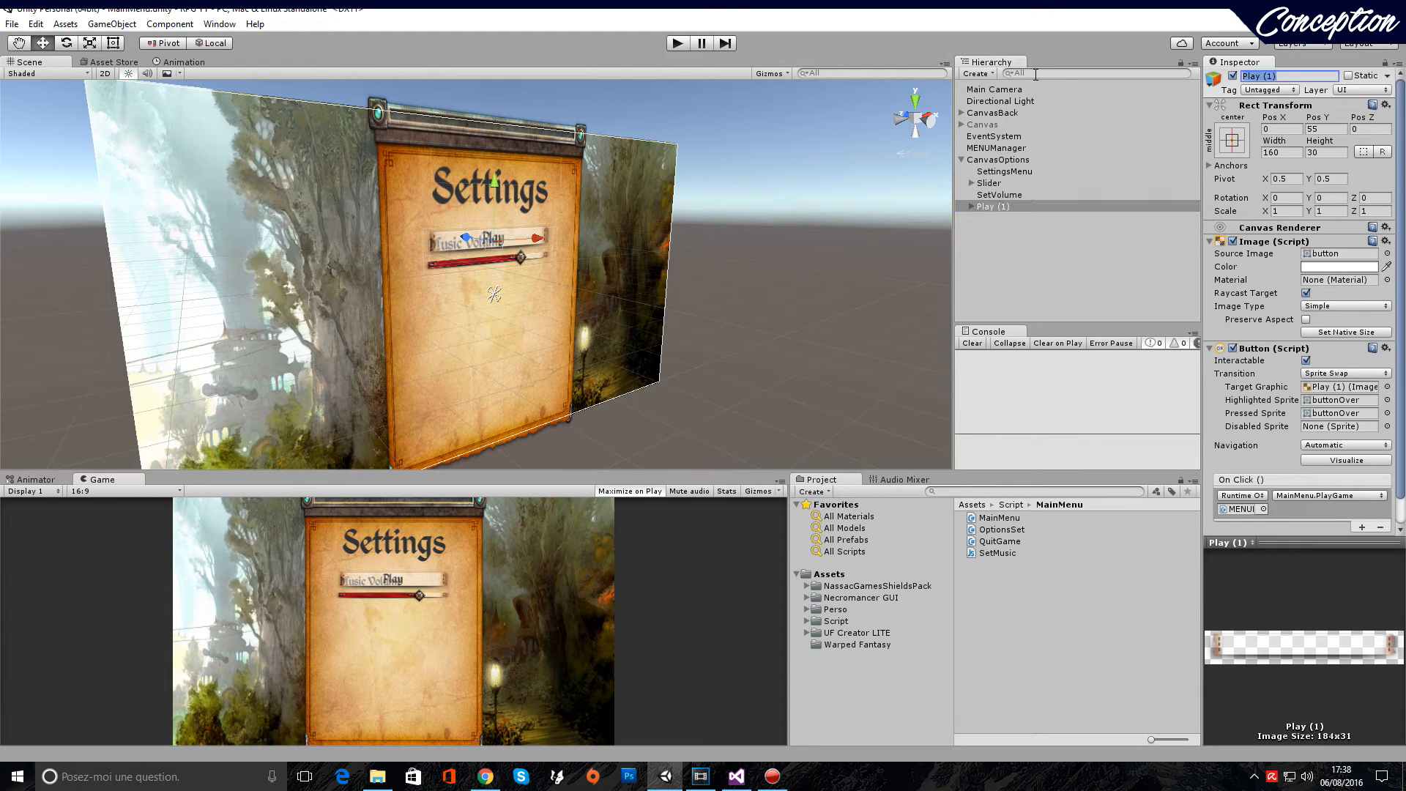
type("Fast")
key("Return")
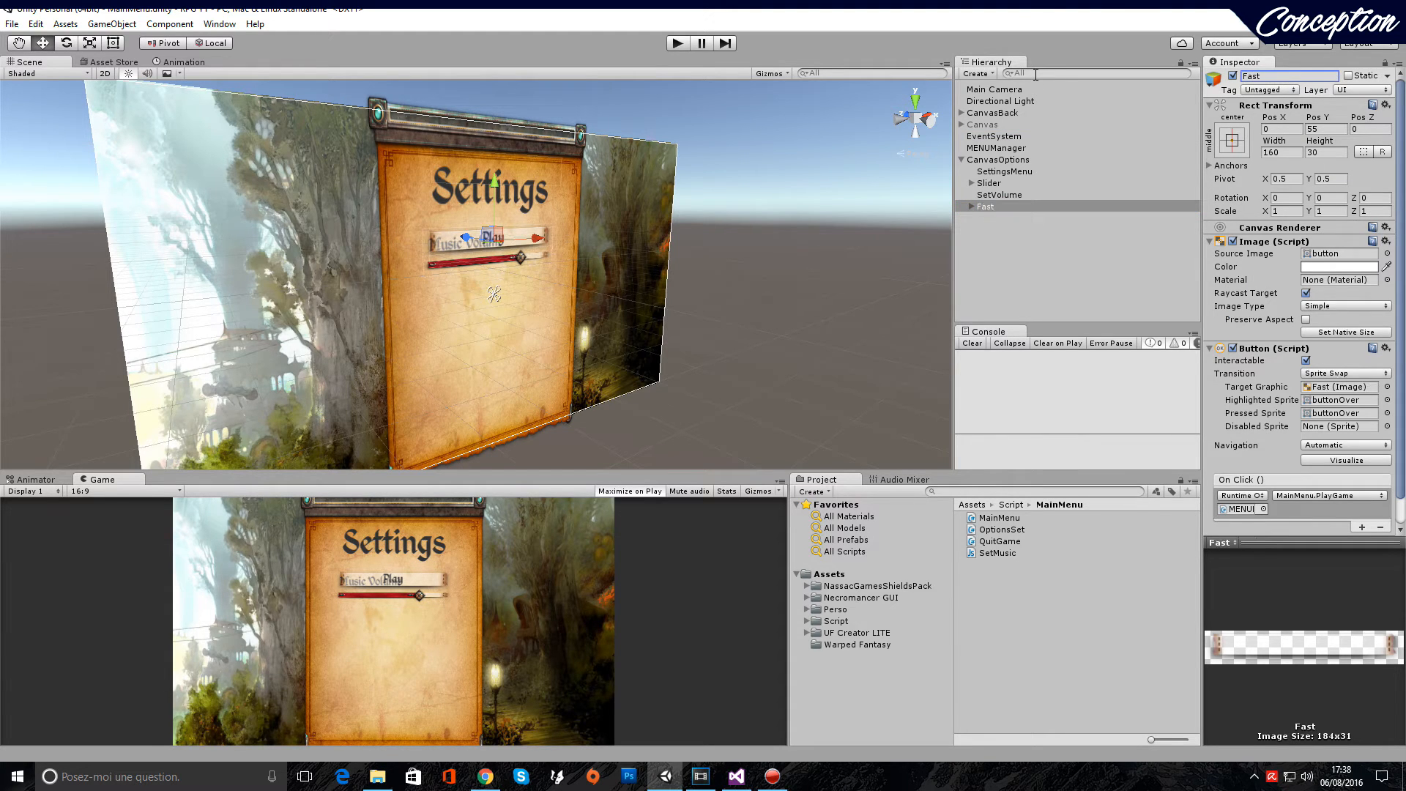
left_click(1322, 496)
left_click(1311, 507)
Change the label text of the Fast button to "Fast"
left_click(971, 207)
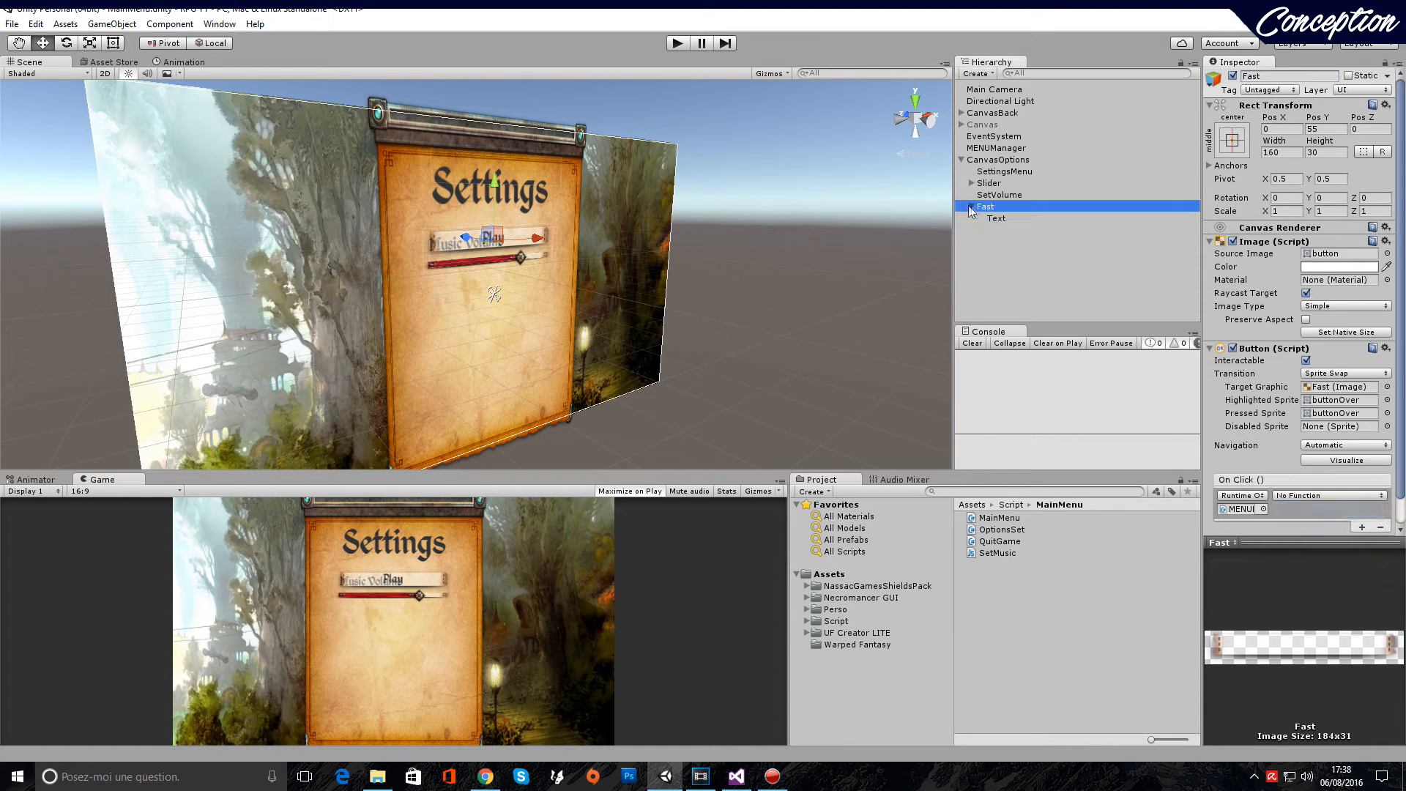
left_click(996, 219)
left_click(1237, 267)
type("Fast")
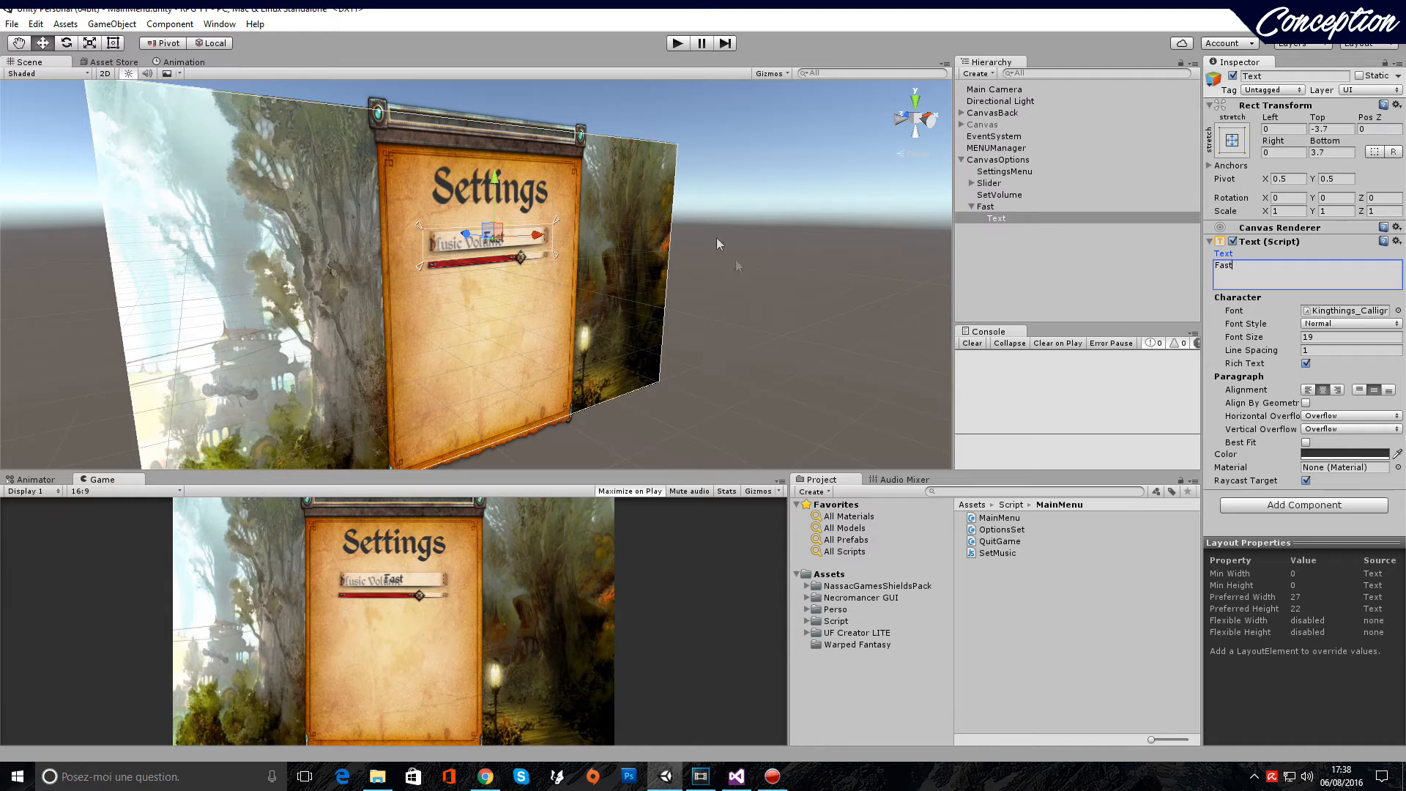
Move the Fast button down below the Music Volume slider to a Pos Y of about -43
left_click(986, 207)
left_click(971, 207)
left_click_drag(495, 184, 509, 277)
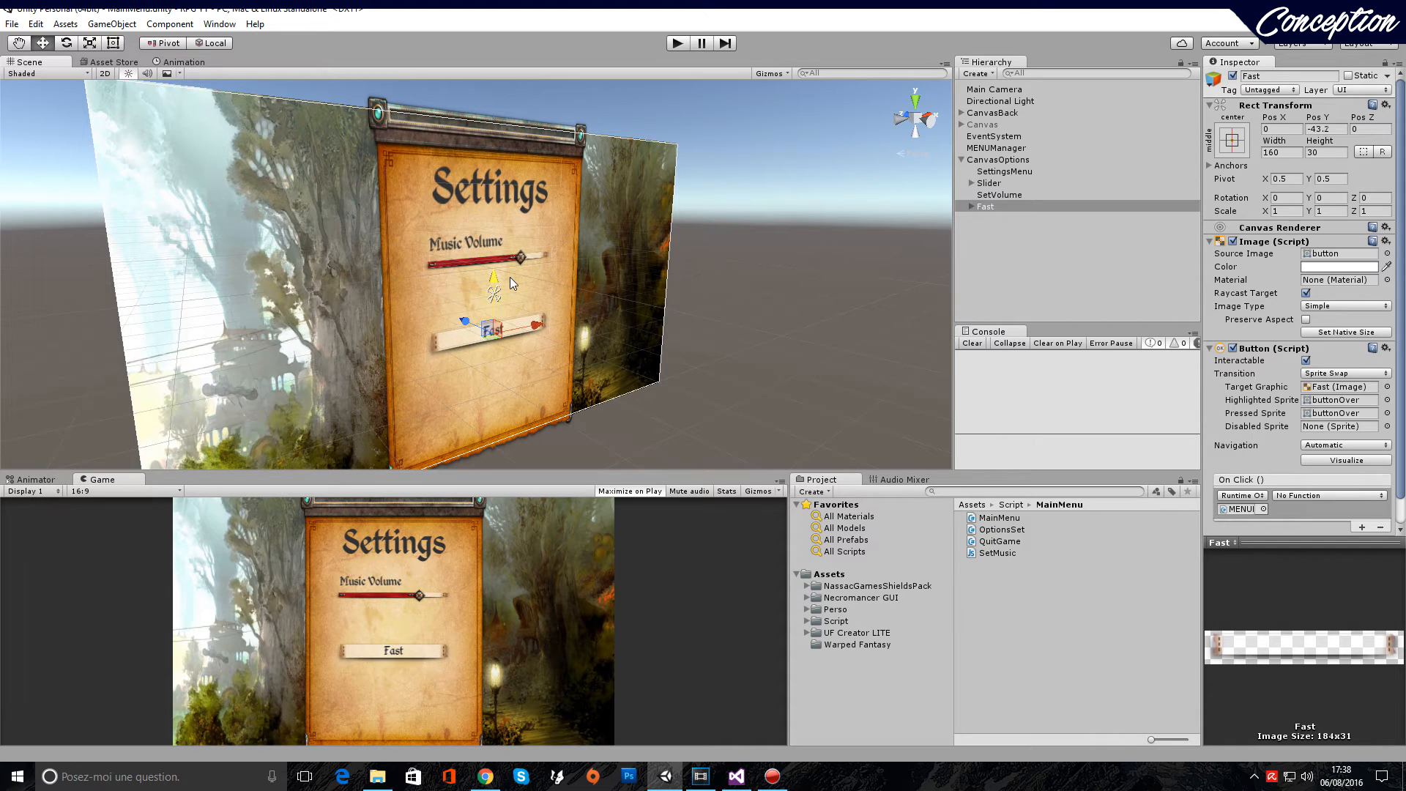
Duplicate the Fast button twice, stacking the copies below it at Pos Y of about -73 and -104
key("ctrl+d")
left_click_drag(493, 277, 498, 334)
key("ctrl+d")
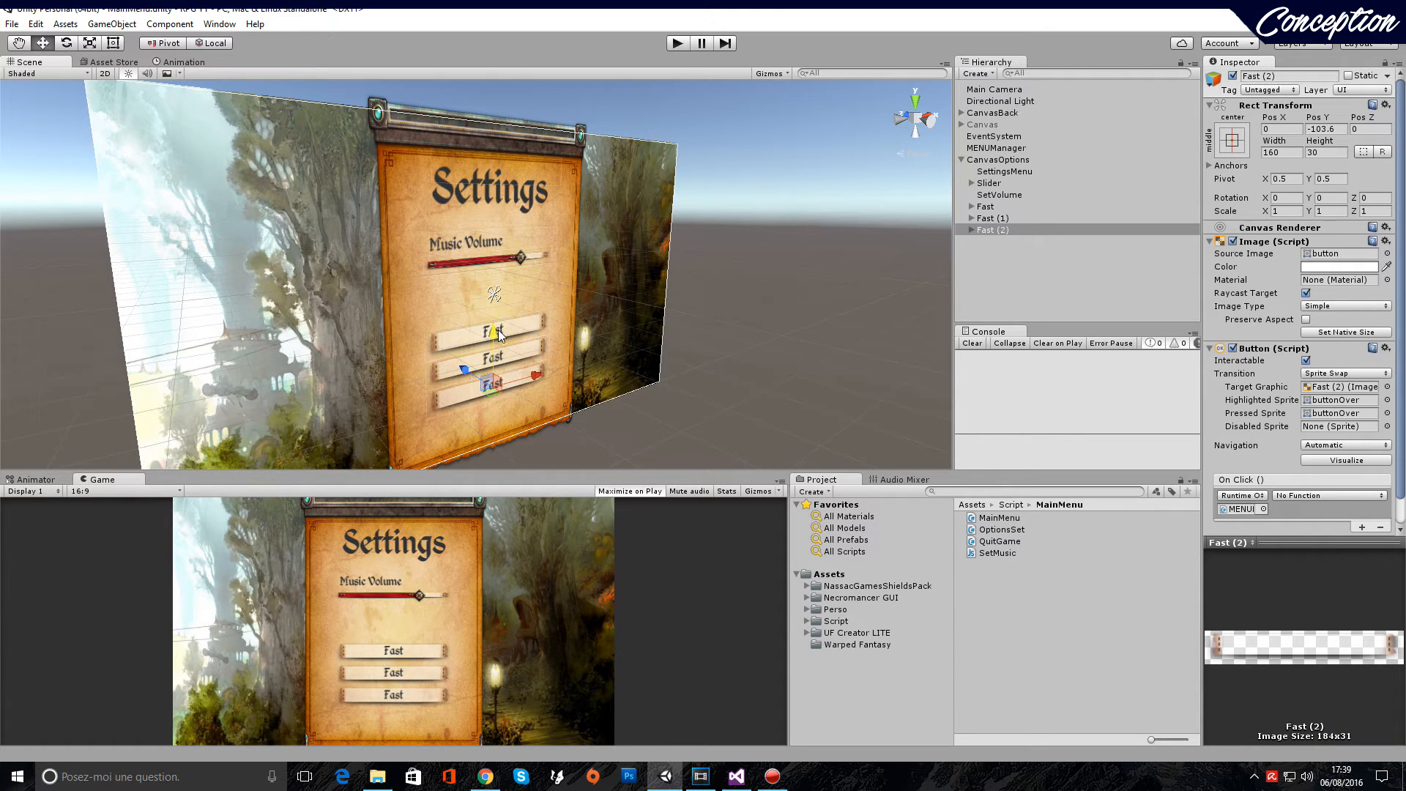
Rename the middle copy of the Fast button as Simple
left_click(993, 219)
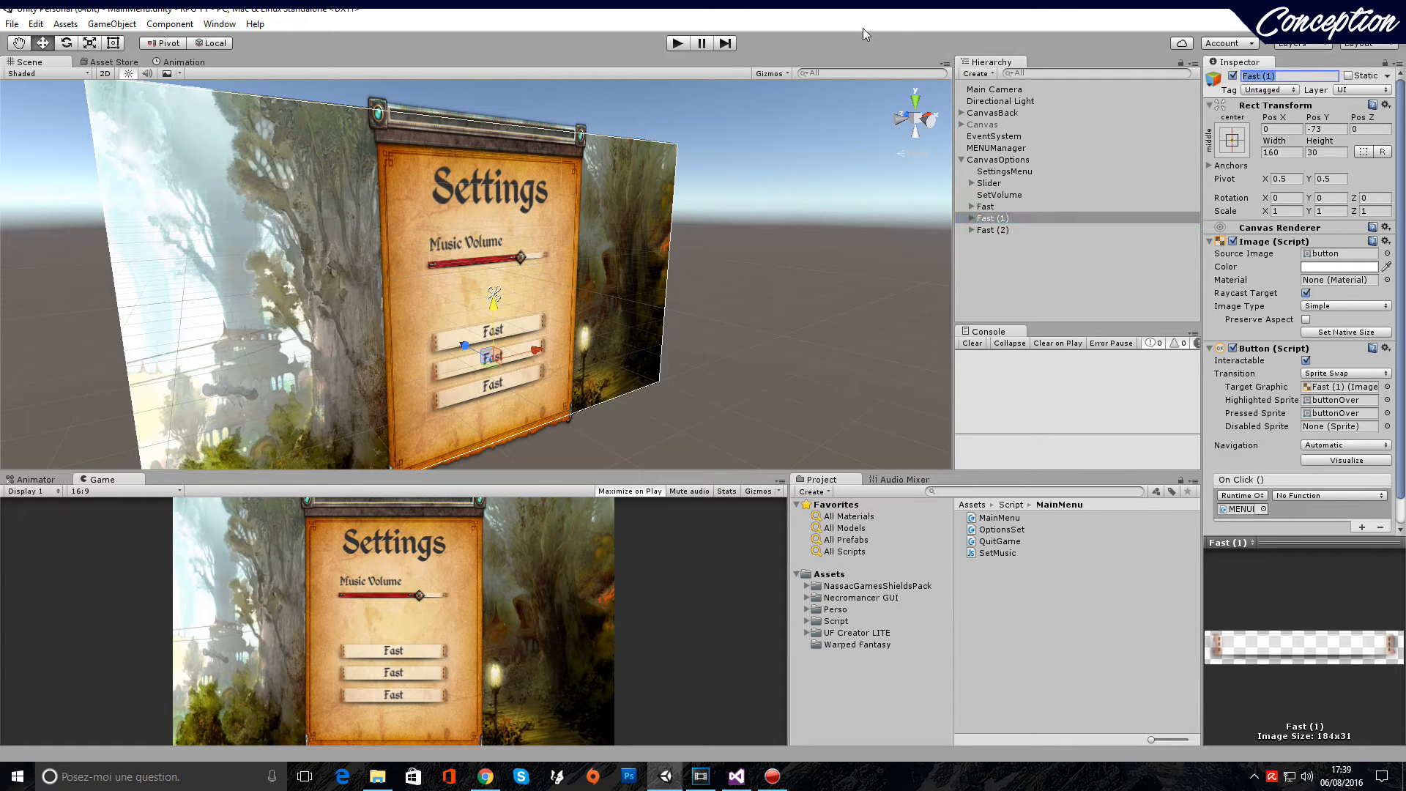
type("Simple")
key("Return")
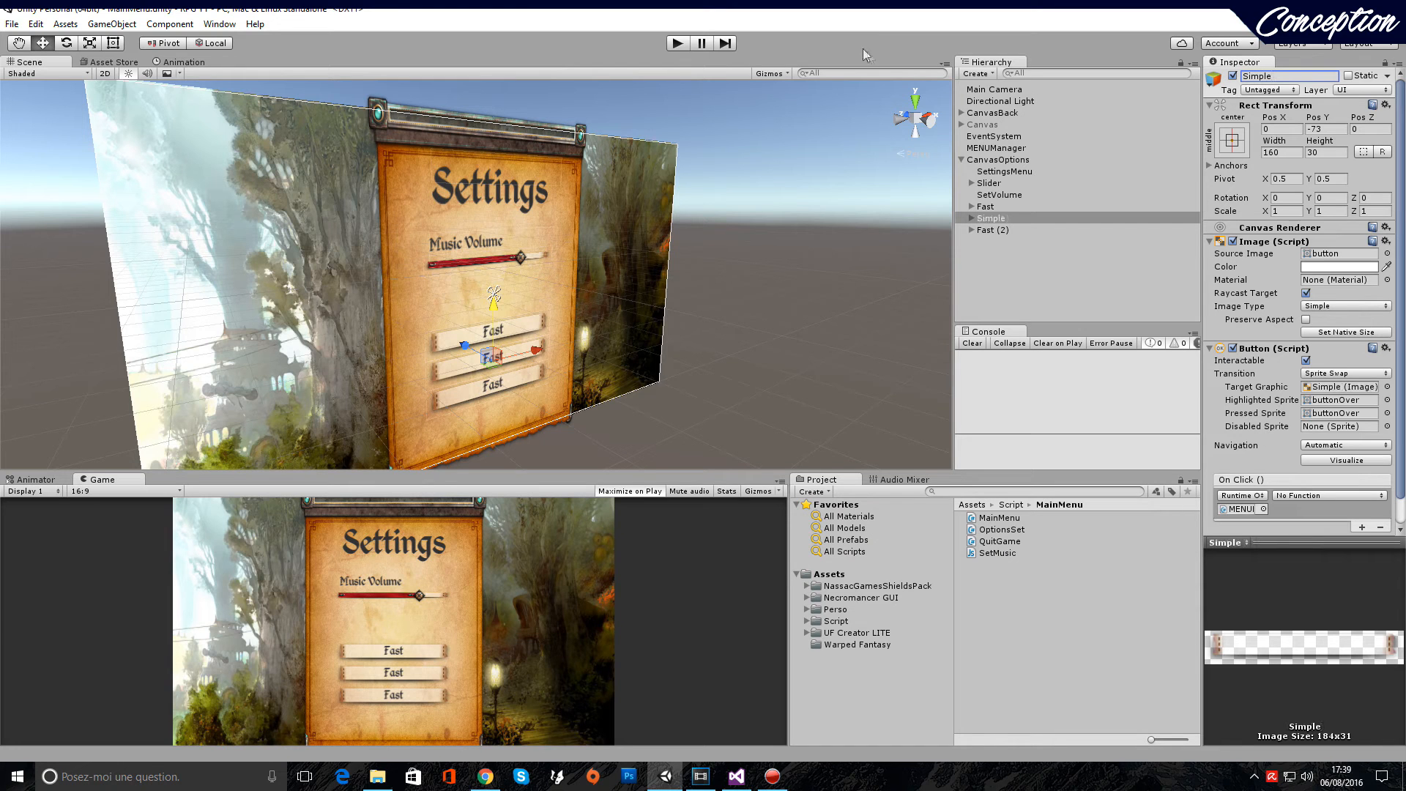
Rename the lowest copy of the Fast button as beautiful and change its label text to "Beautiful"
left_click(986, 231)
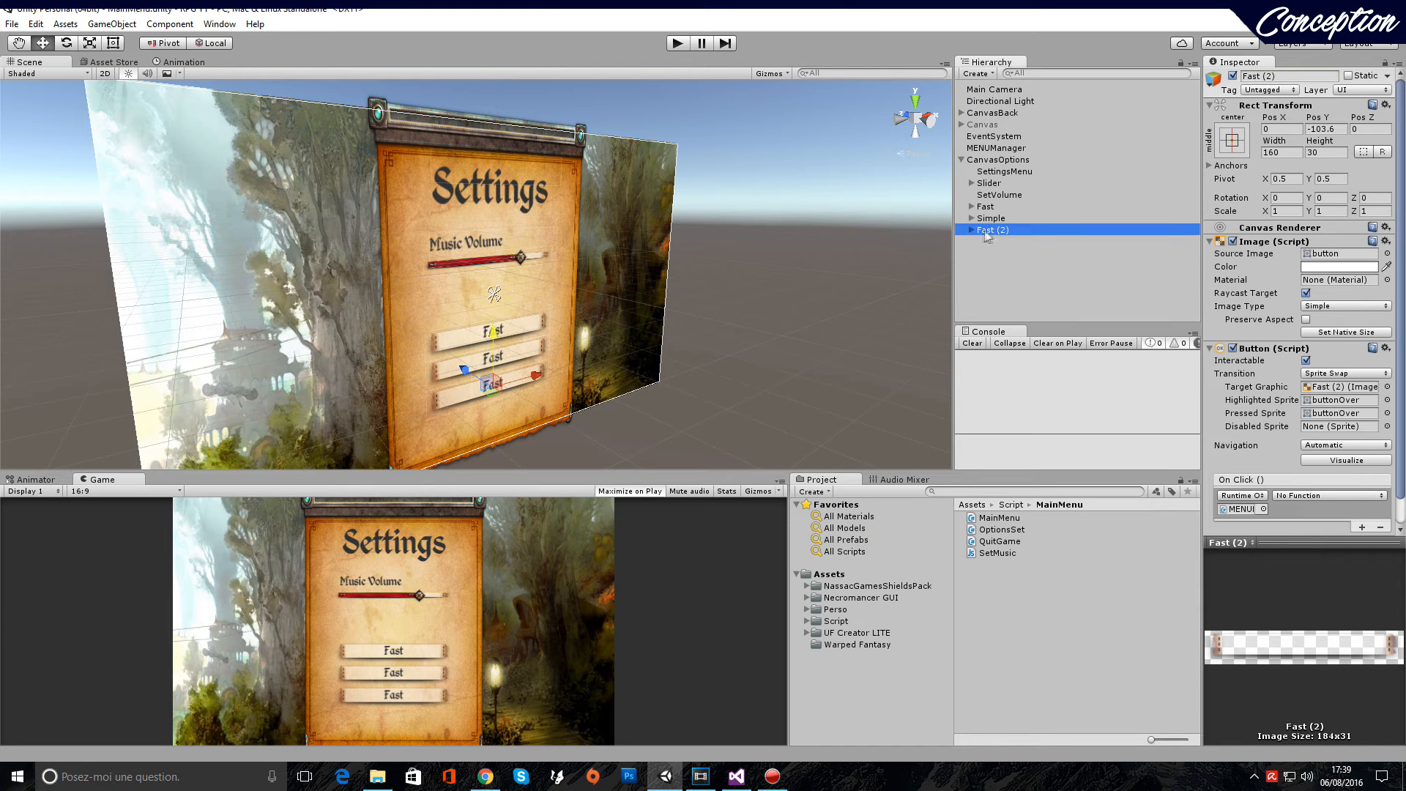
left_click(1289, 76)
type("beautiful")
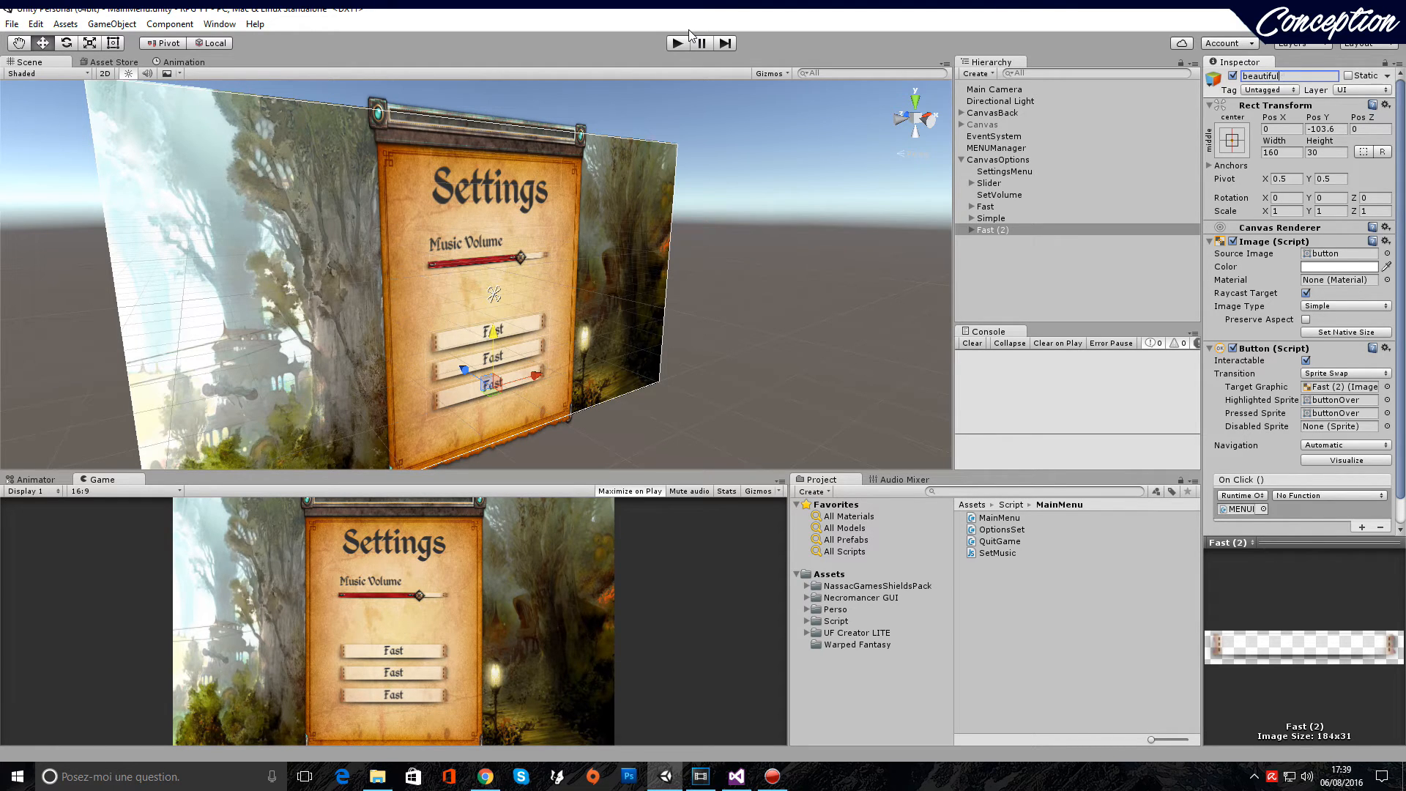
left_click(971, 230)
left_click(985, 230)
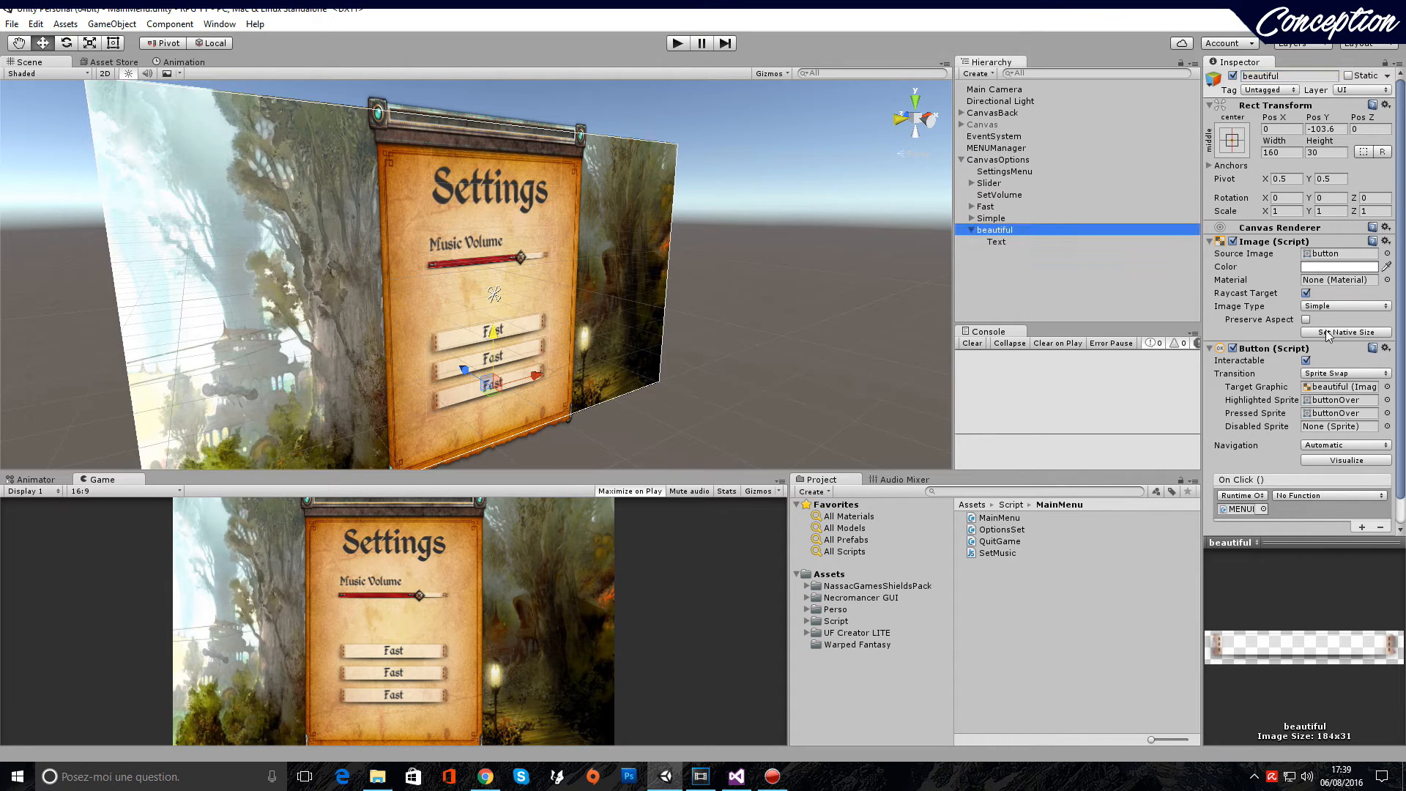
left_click(996, 241)
left_click(1245, 271)
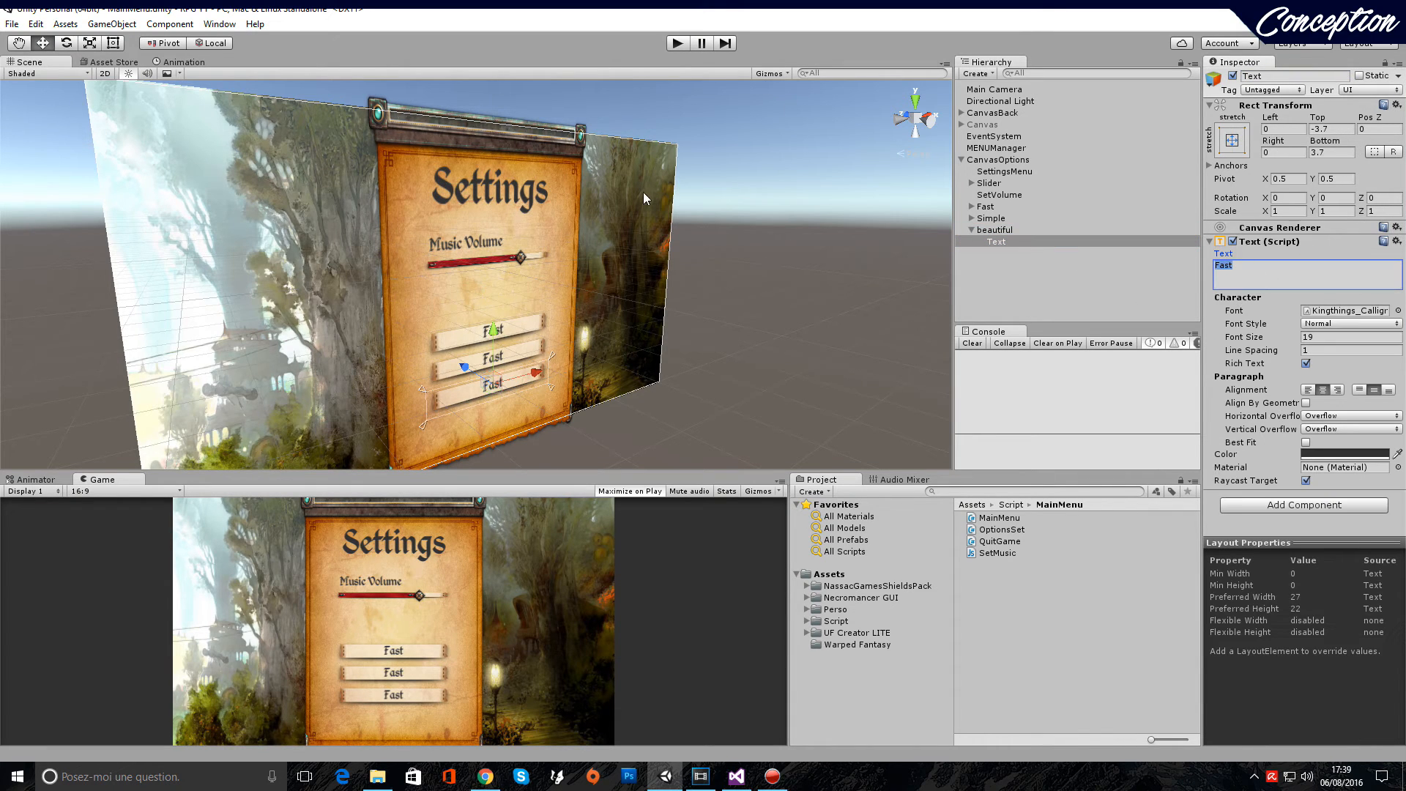
type("Beautiful")
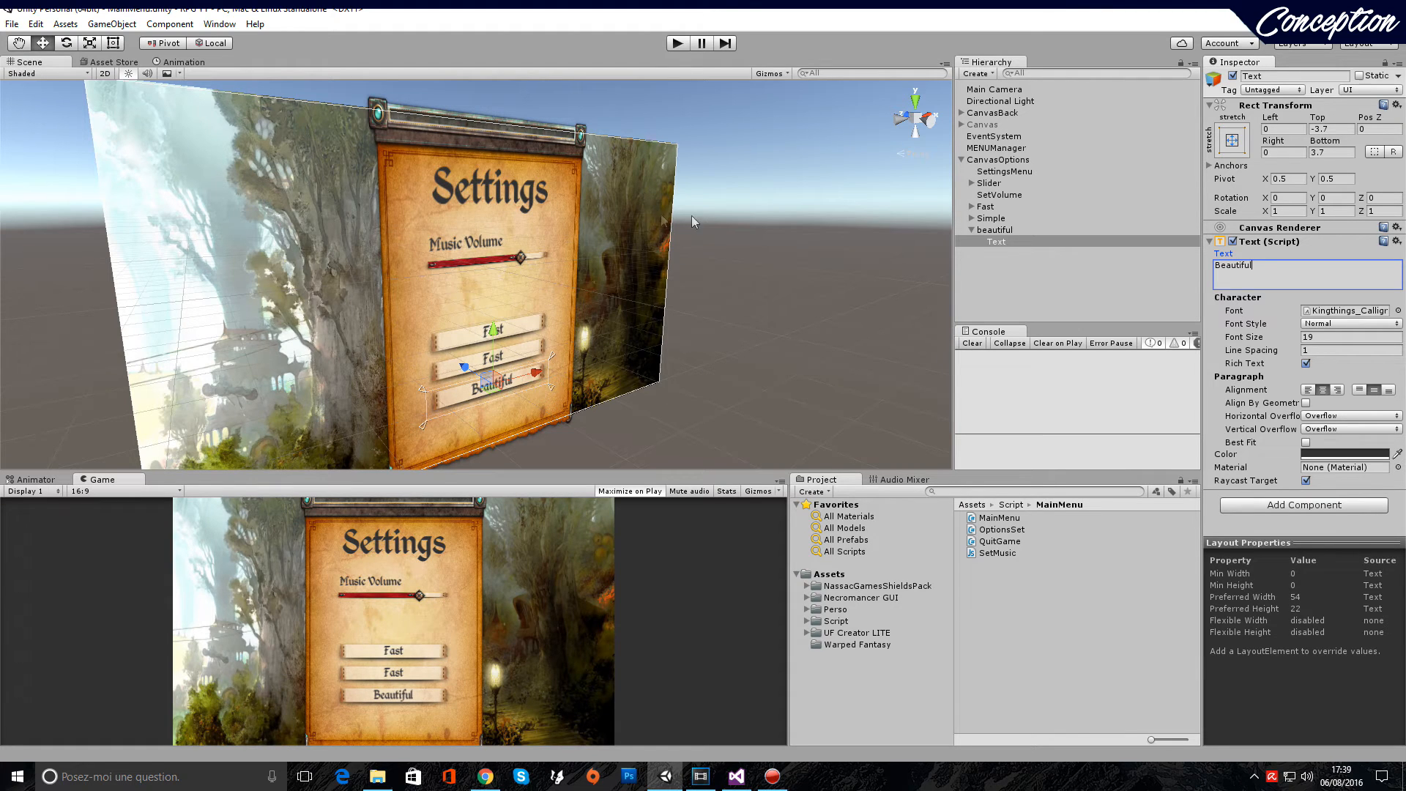
Change the label text of the Simple button to "Simple"
left_click(972, 218)
left_click(972, 242)
left_click(996, 230)
left_click(1307, 271)
type("Simple")
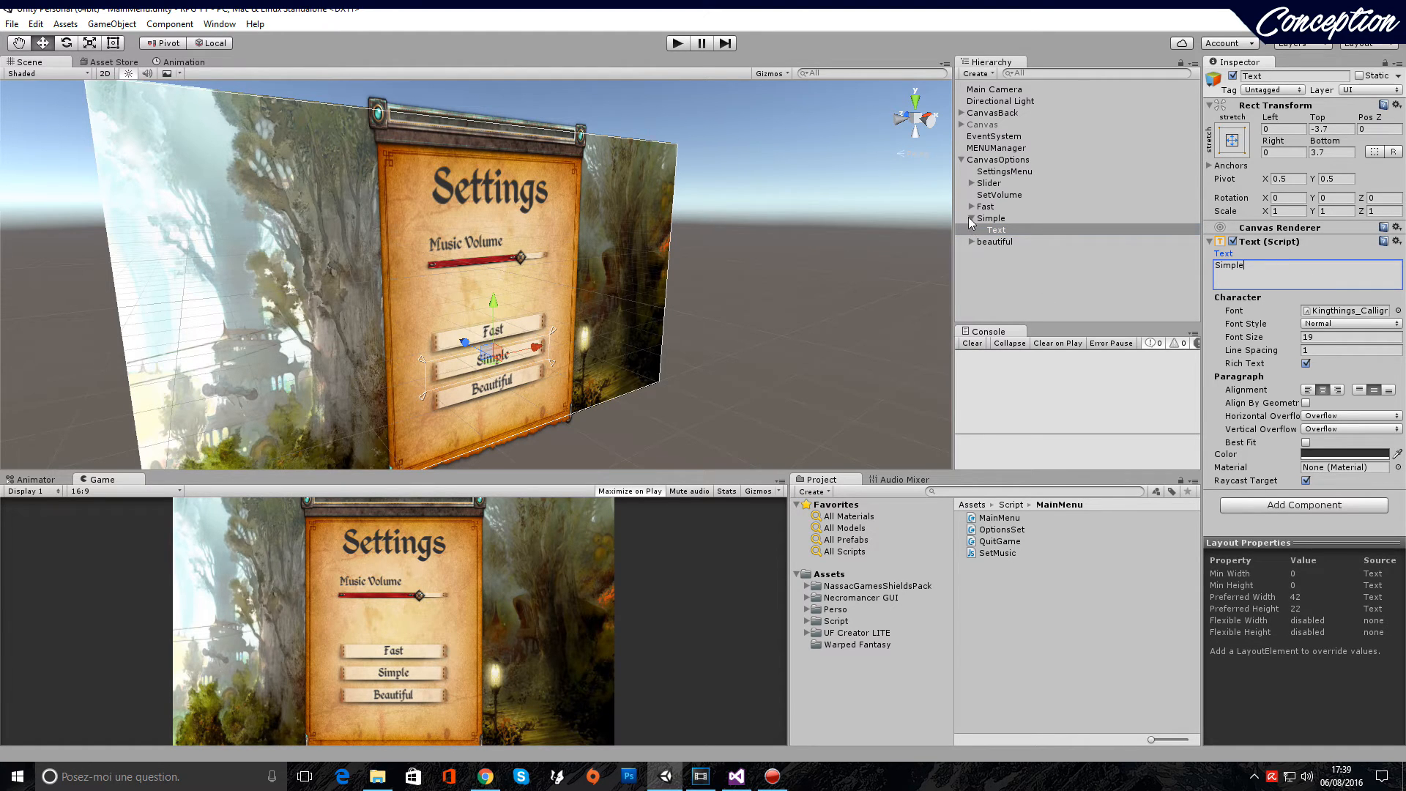
left_click(971, 219)
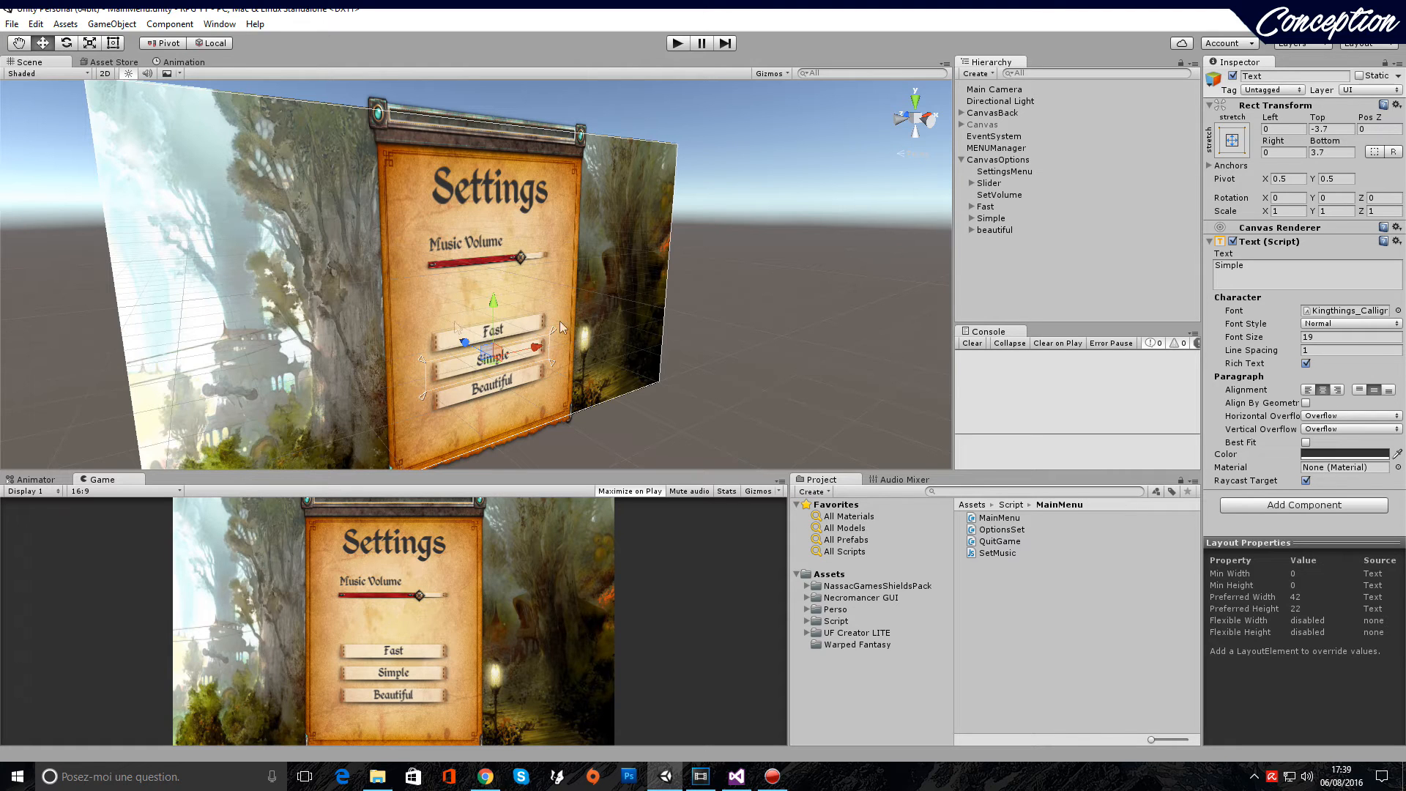
Duplicate the Music Volume label and move the copy down above the Fast button to a Pos Y of about -19
left_click(999, 196)
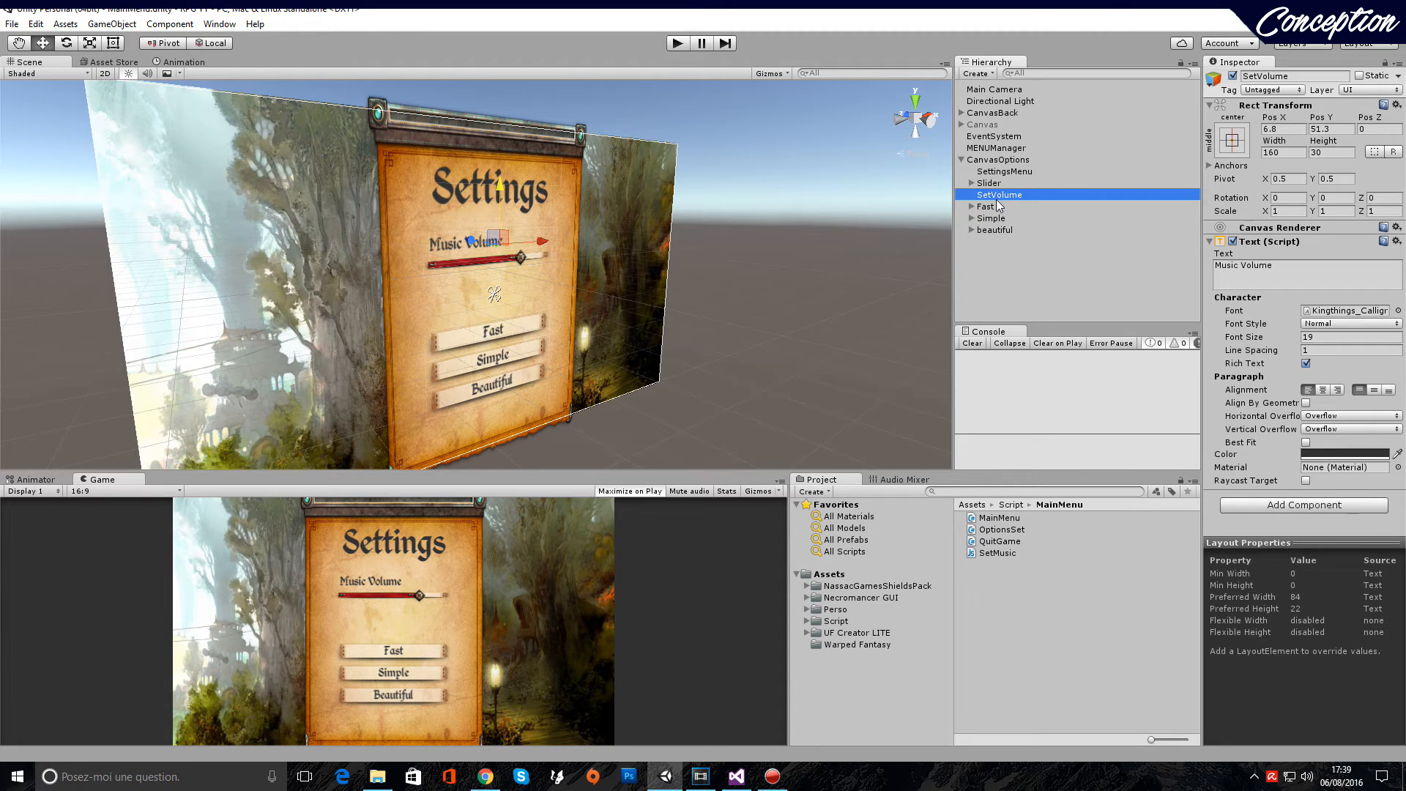
key("ctrl+d")
left_click_drag(501, 192, 515, 256)
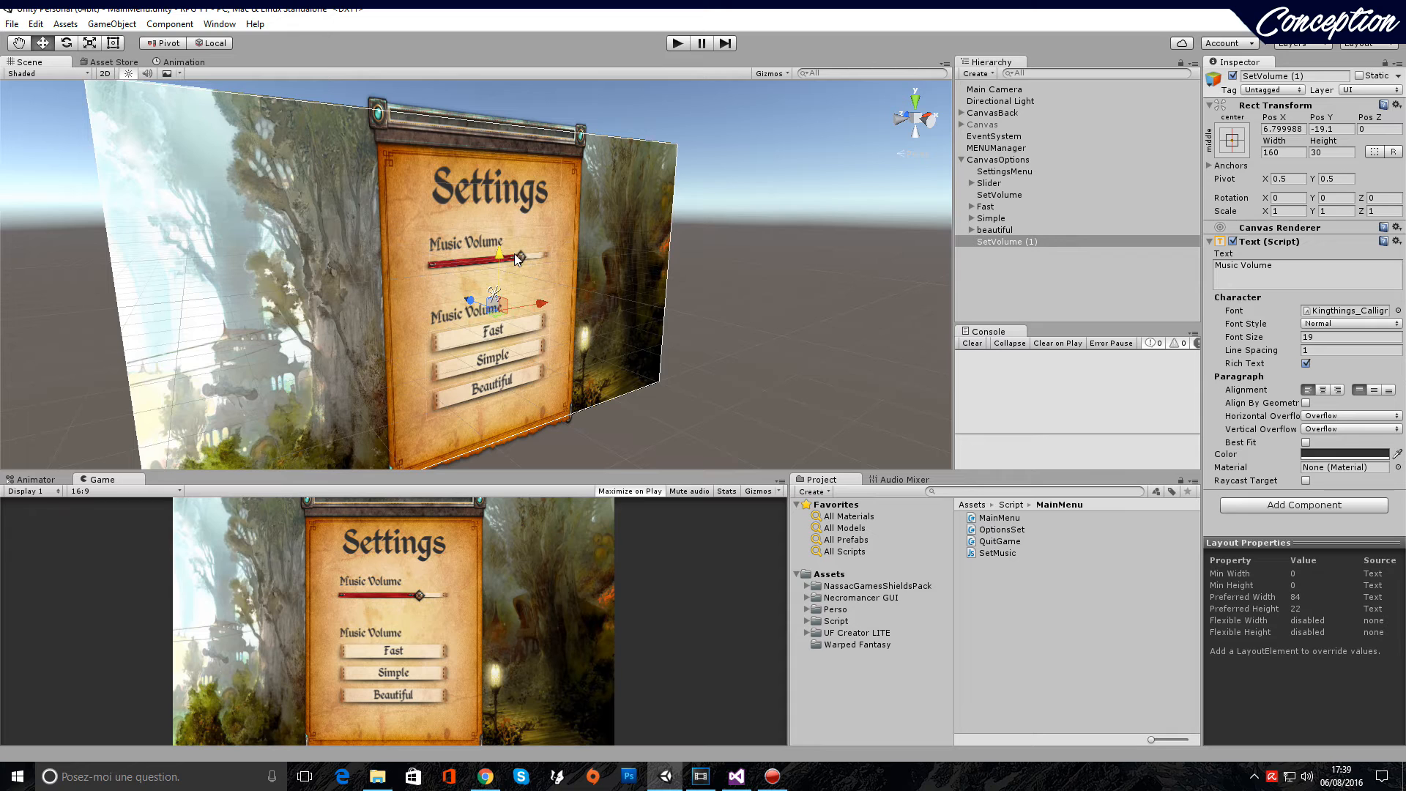
Change the copied label's text to "Quality" and rename the object as Quality
left_click(1266, 277)
type("Quality")
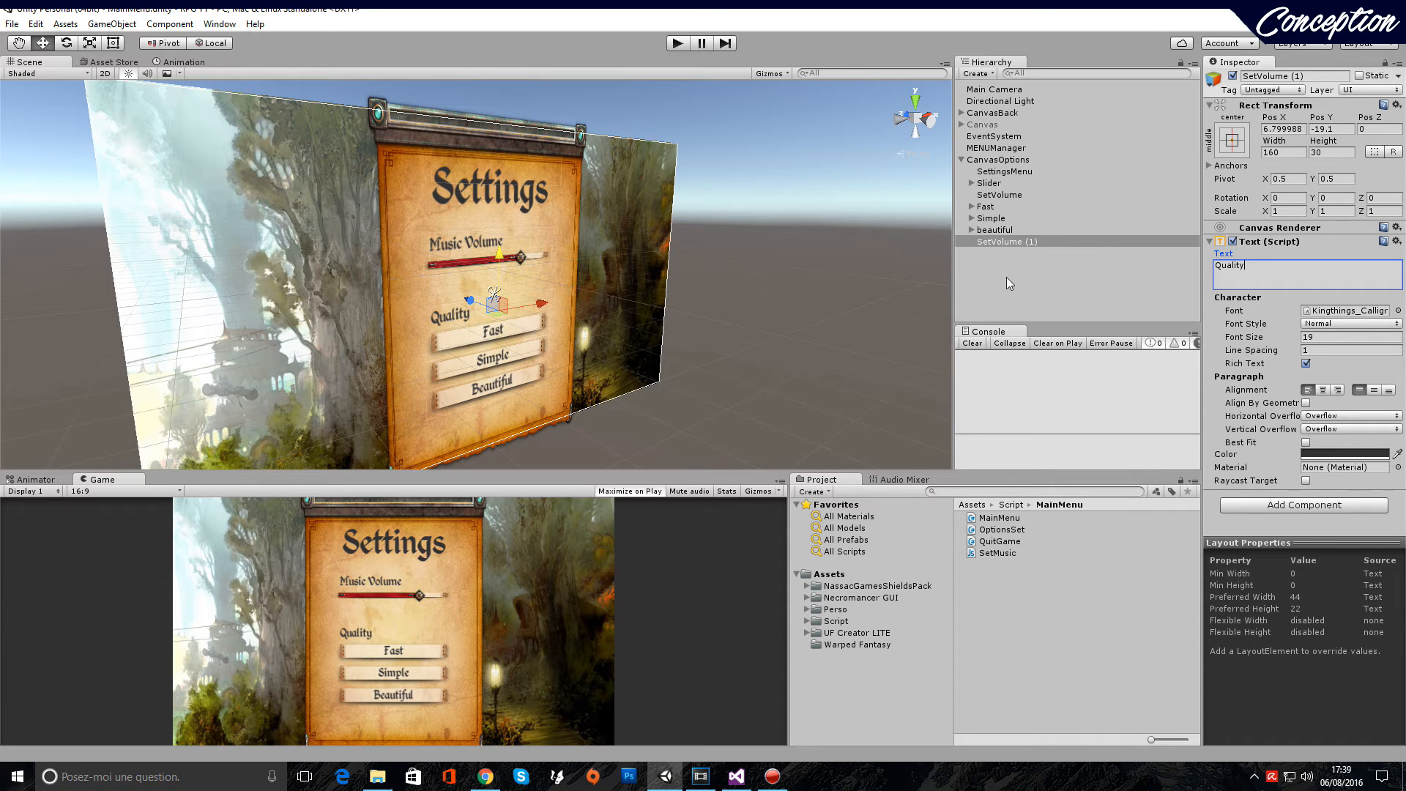
left_click_drag(1322, 76, 464, 71)
type("Quality")
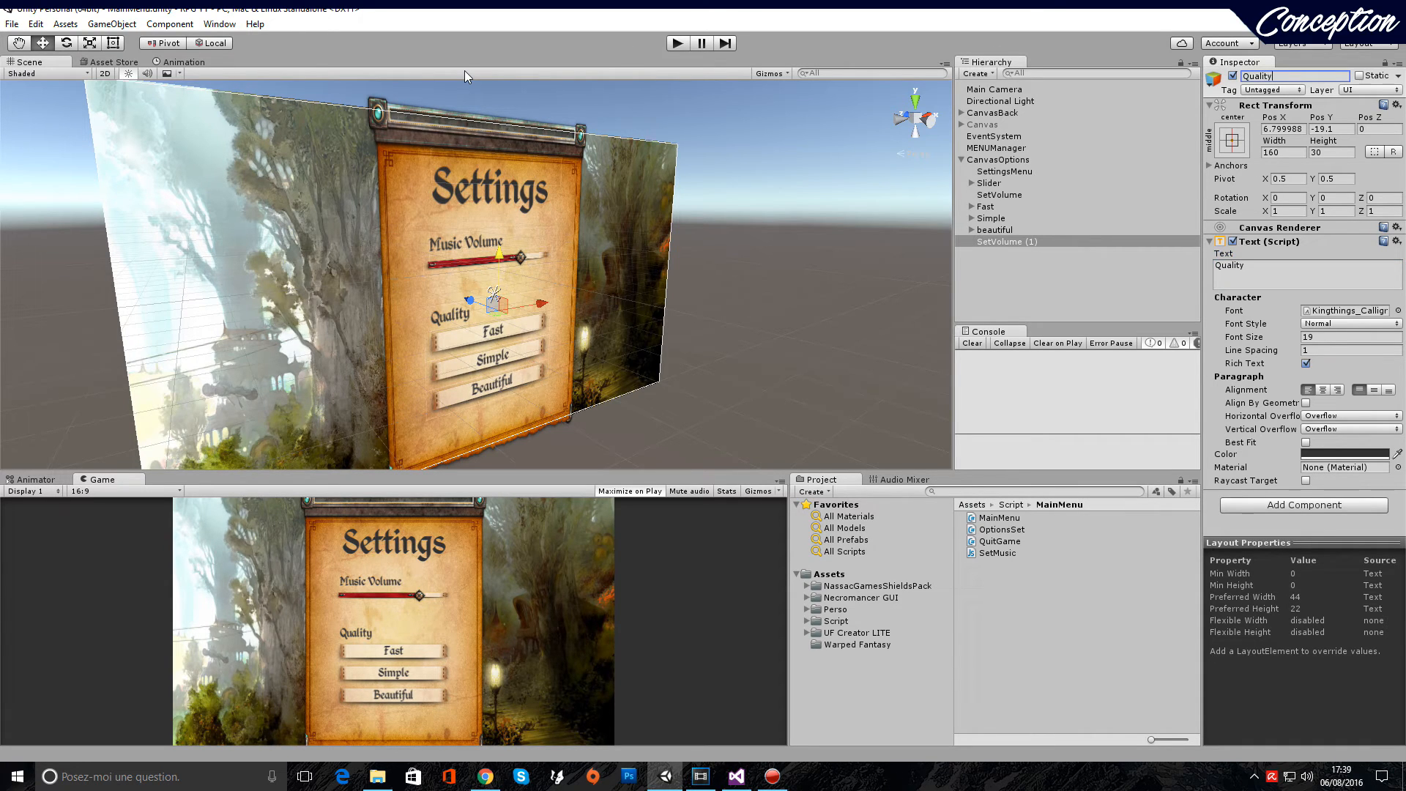
key("Return")
left_click(1051, 287)
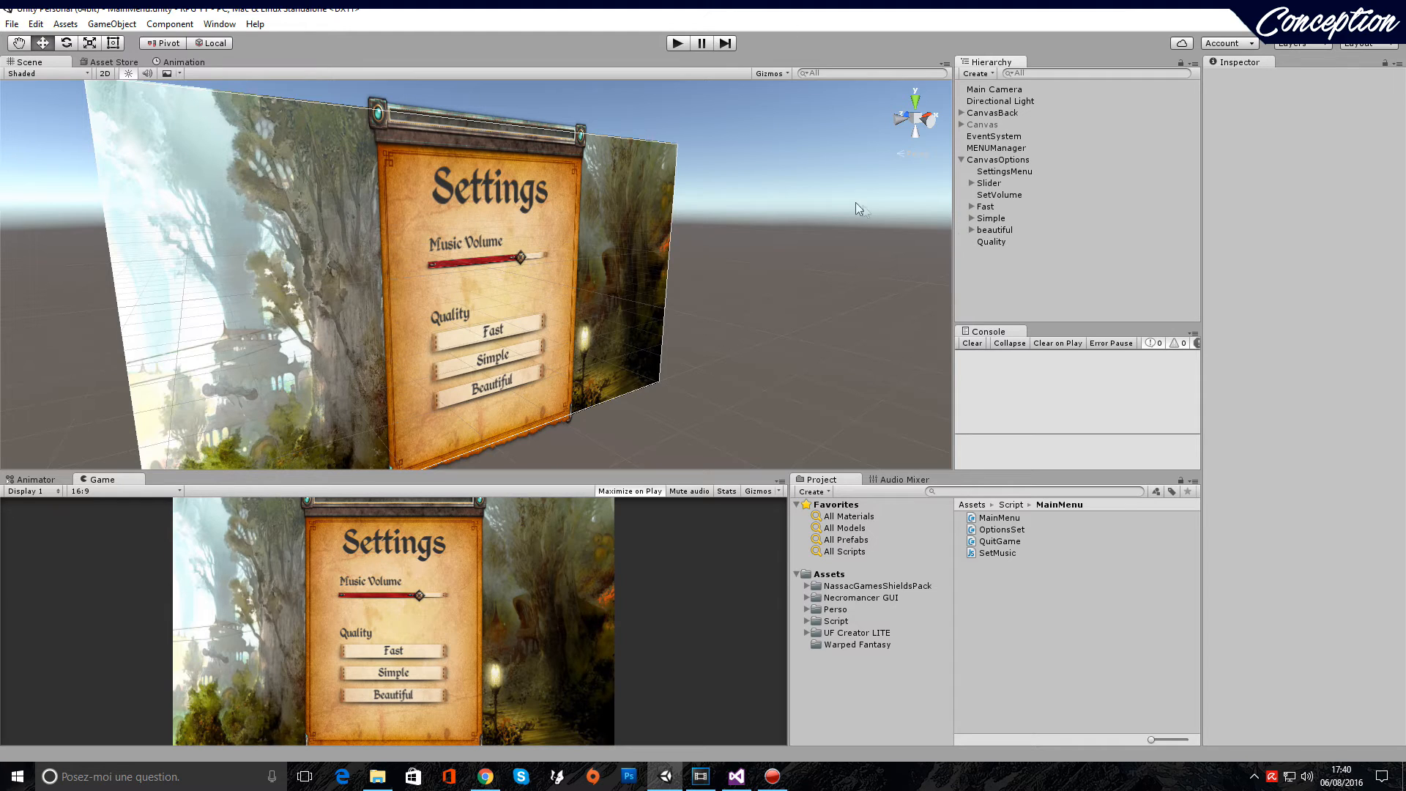
Duplicate the beautiful button and move the copy down near the panel's lower edge to a Pos Y of about -147
left_click(1001, 230)
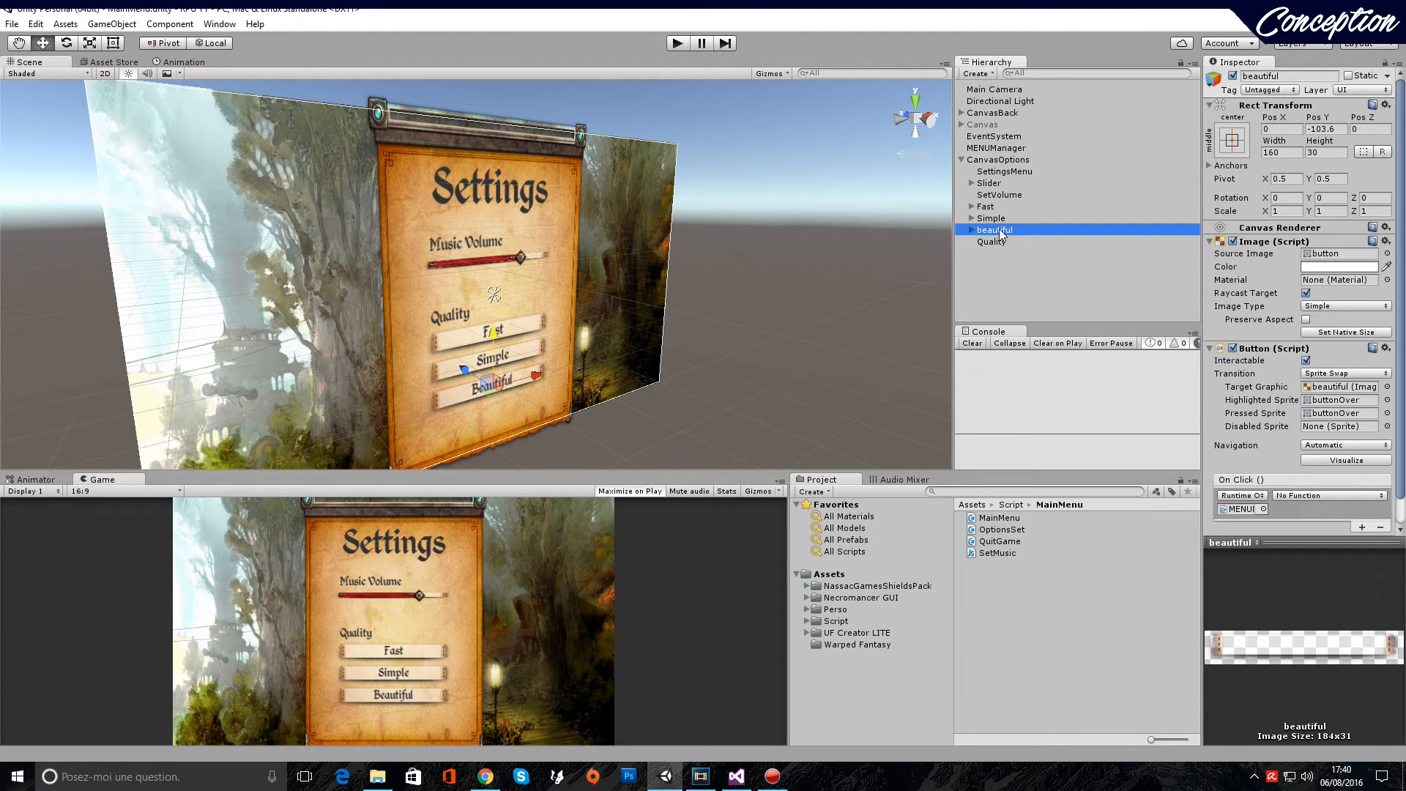
key("ctrl+d")
left_click_drag(502, 344, 511, 370)
left_click_drag(634, 233, 600, 250, "alt")
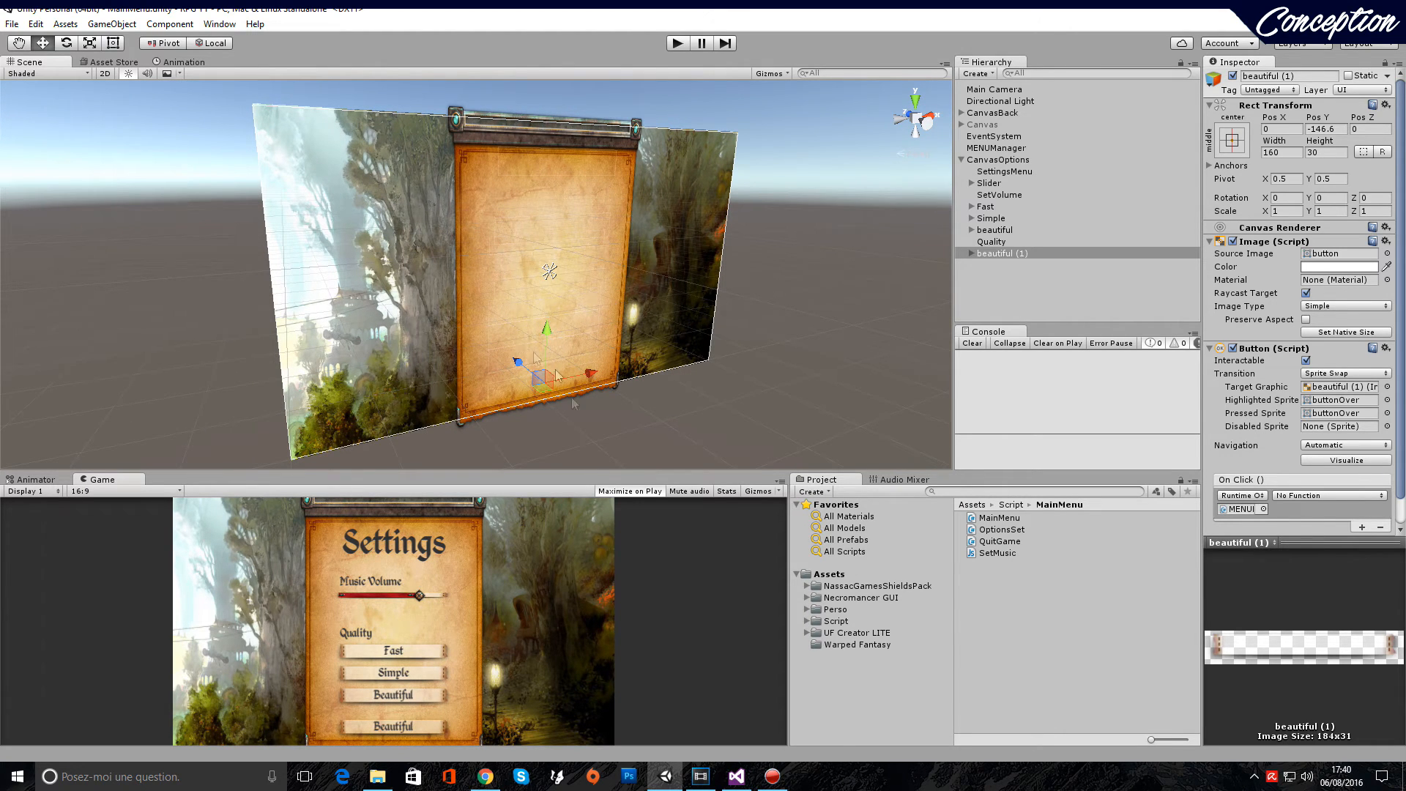
Rename the copied beautiful button as Back and change its label text to "Back"
left_click(1307, 74)
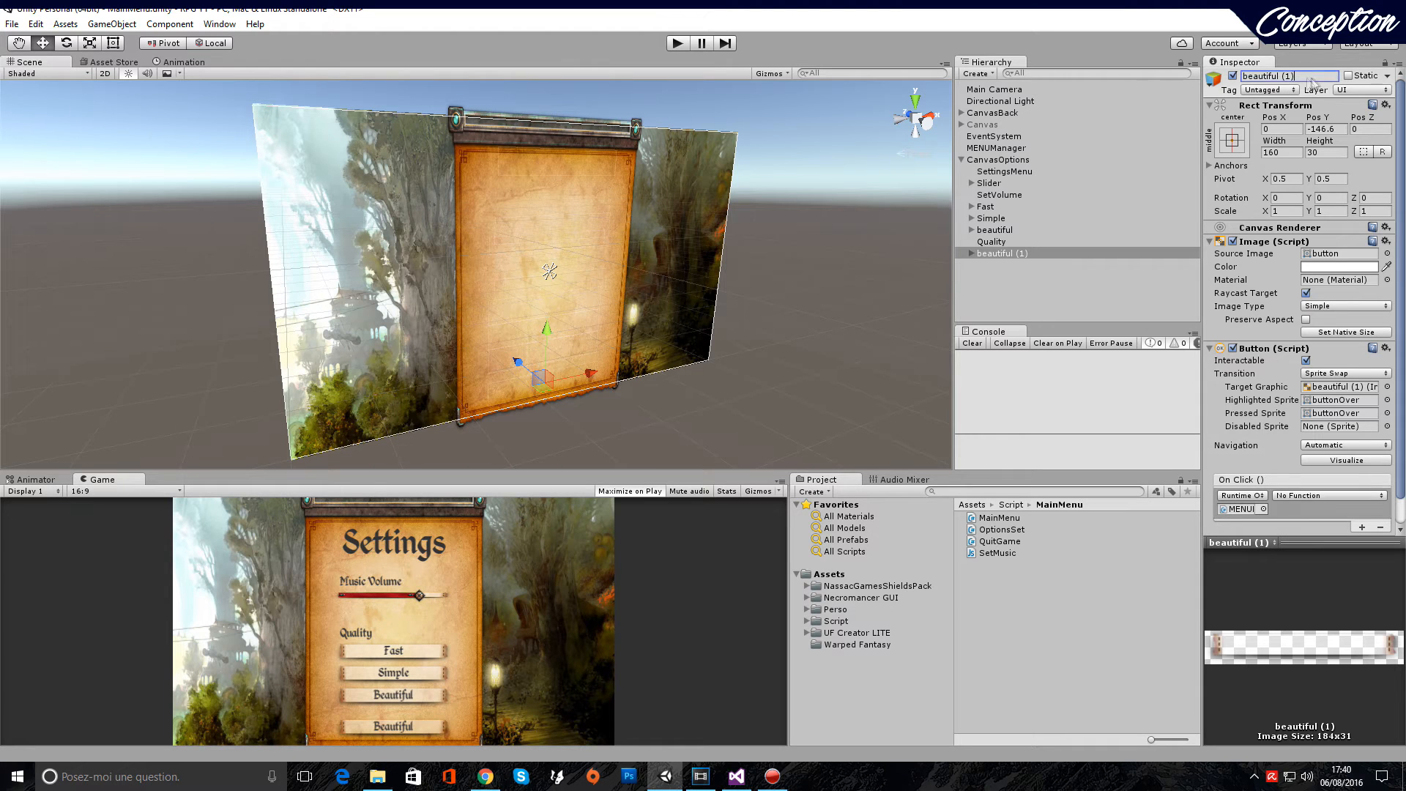
type("Back")
key("Return")
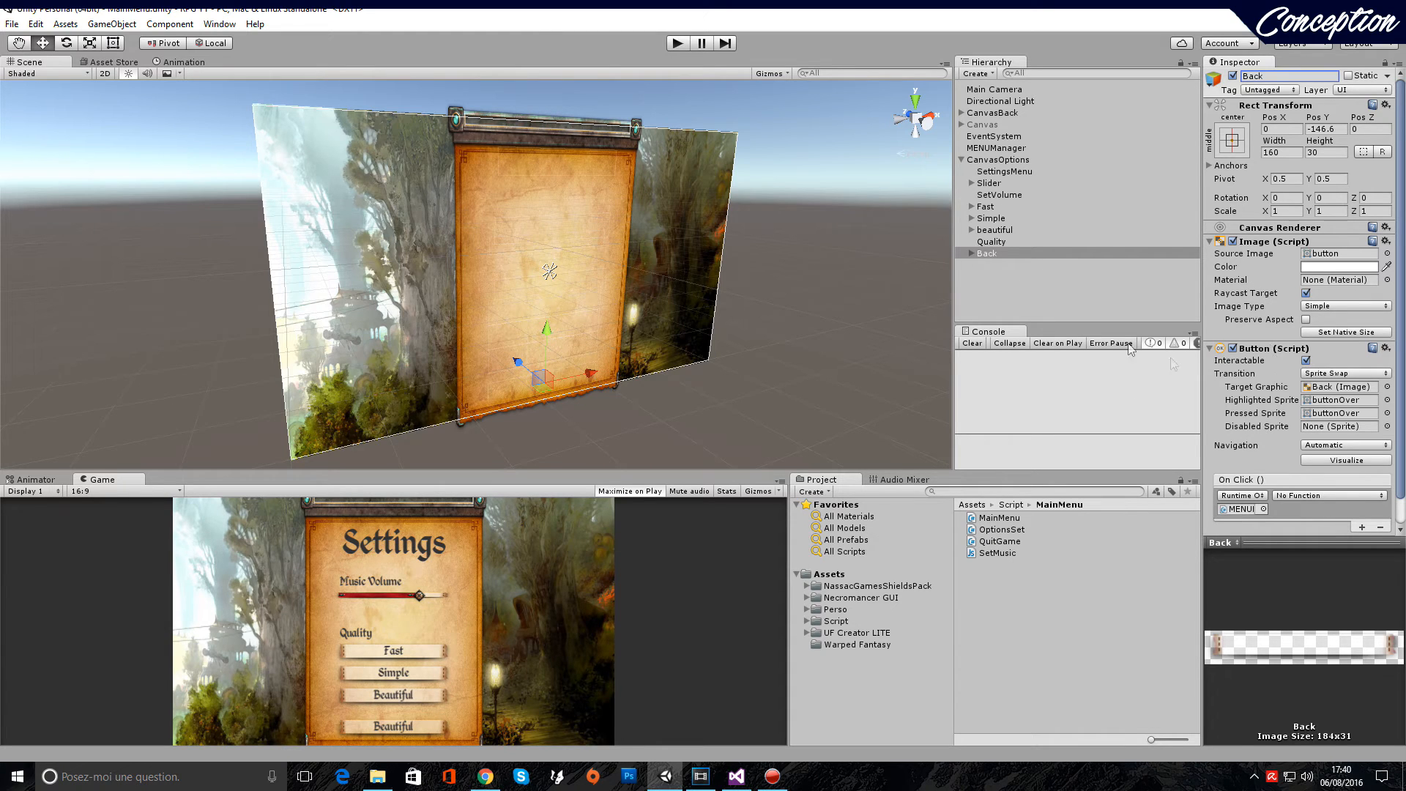
left_click(972, 254)
left_click(1002, 266)
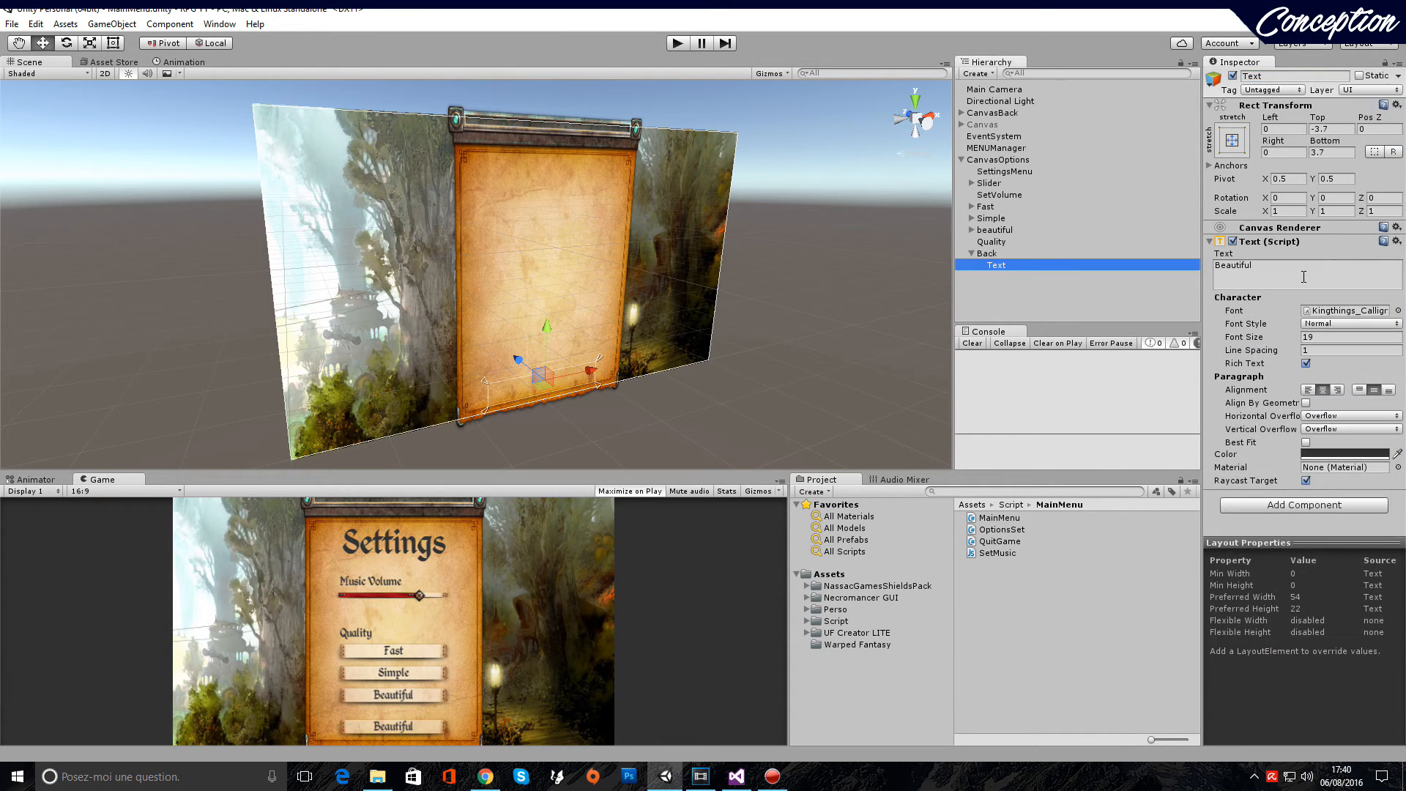
left_click(1304, 271)
type("V")
key("BackSpace")
type("Back")
left_click(971, 253)
Test the menu in Play mode by opening Settings and lowering the music volume to its minimum, and end the test
left_click(679, 44)
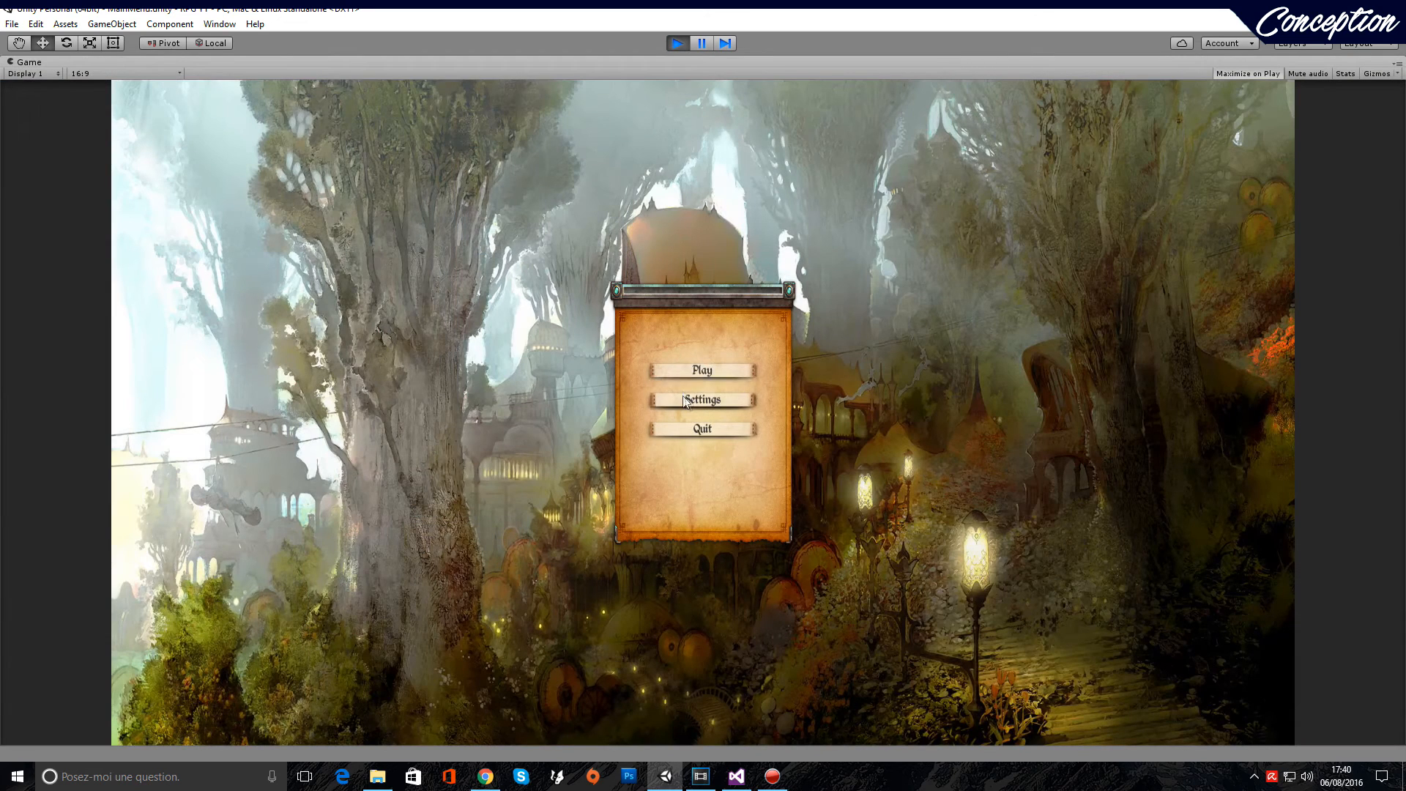
left_click(712, 399)
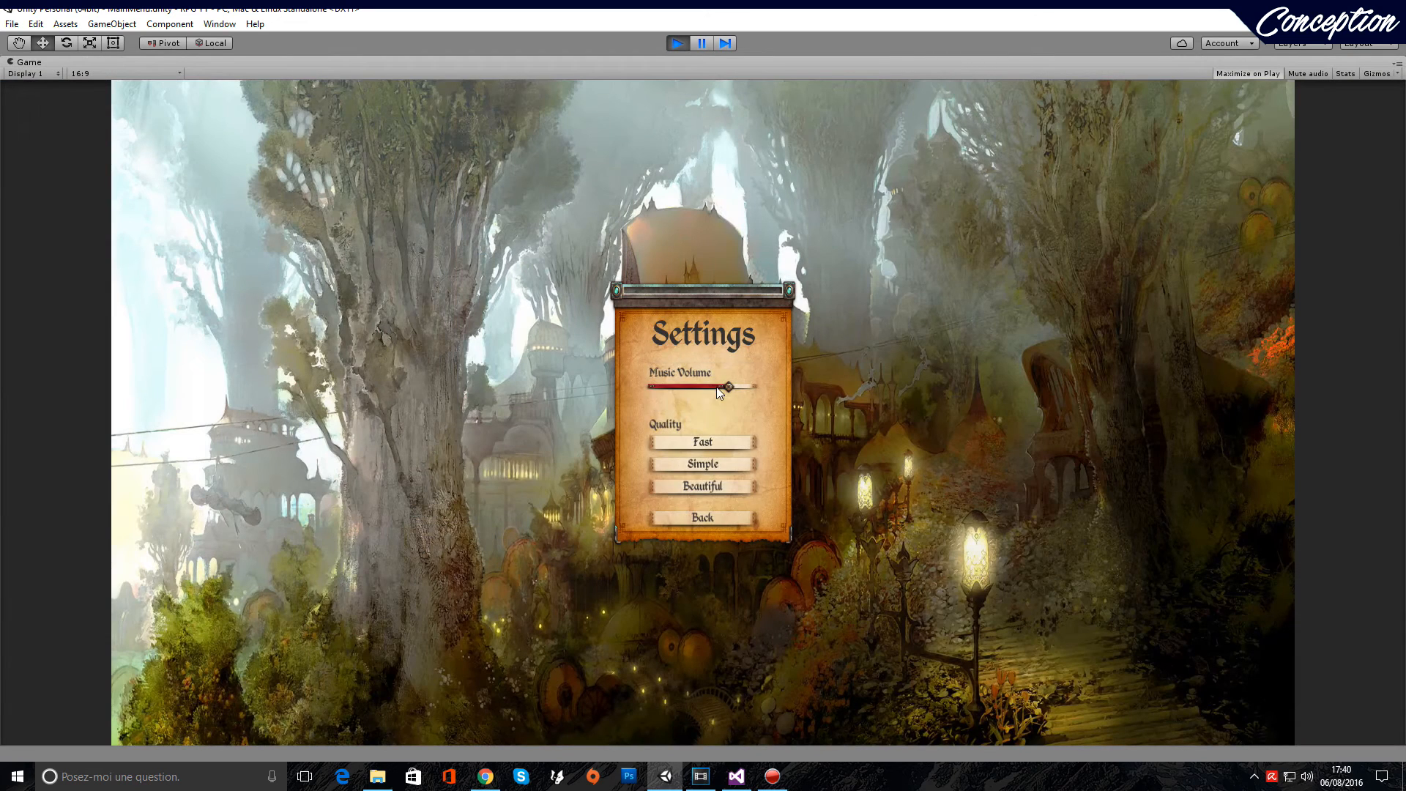
left_click_drag(708, 395, 588, 412)
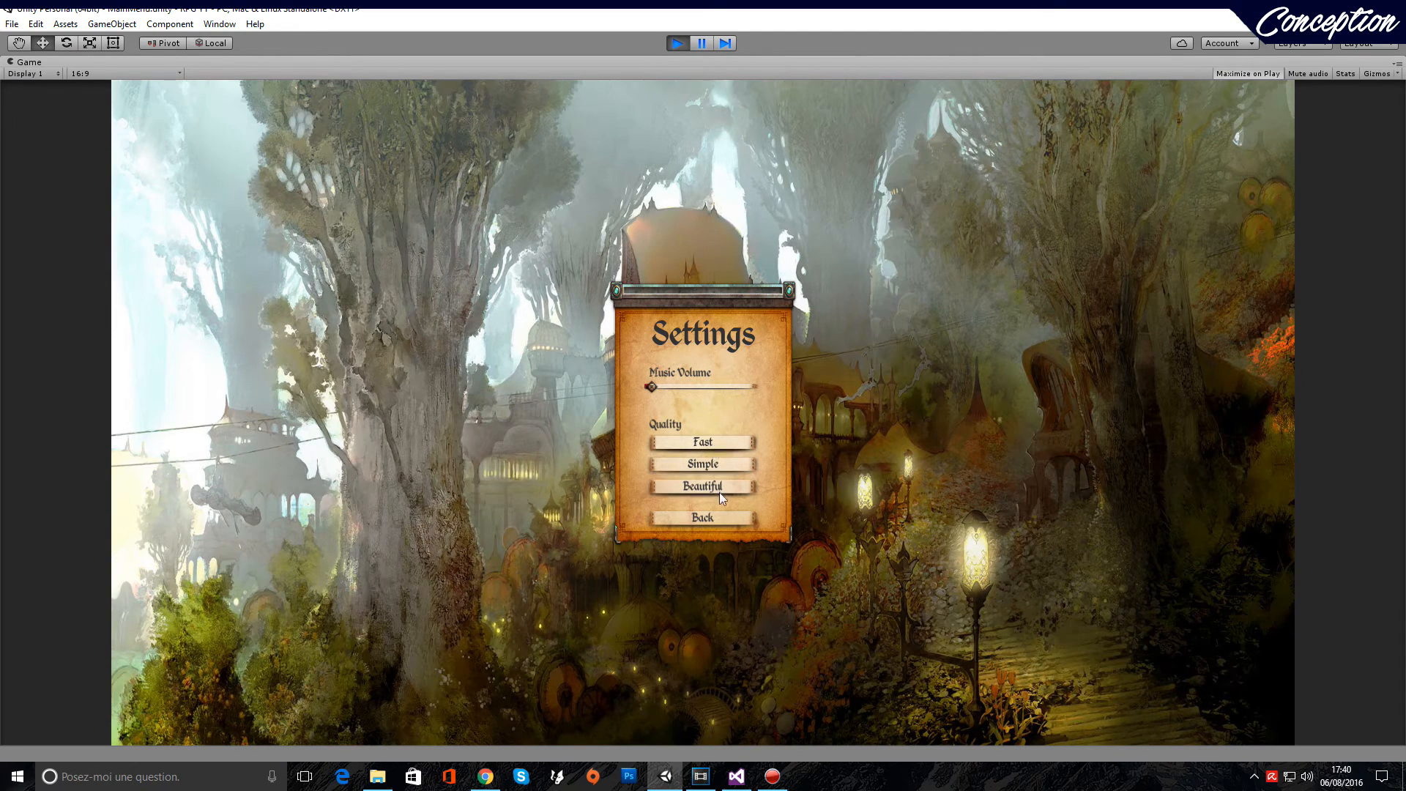
left_click(682, 44)
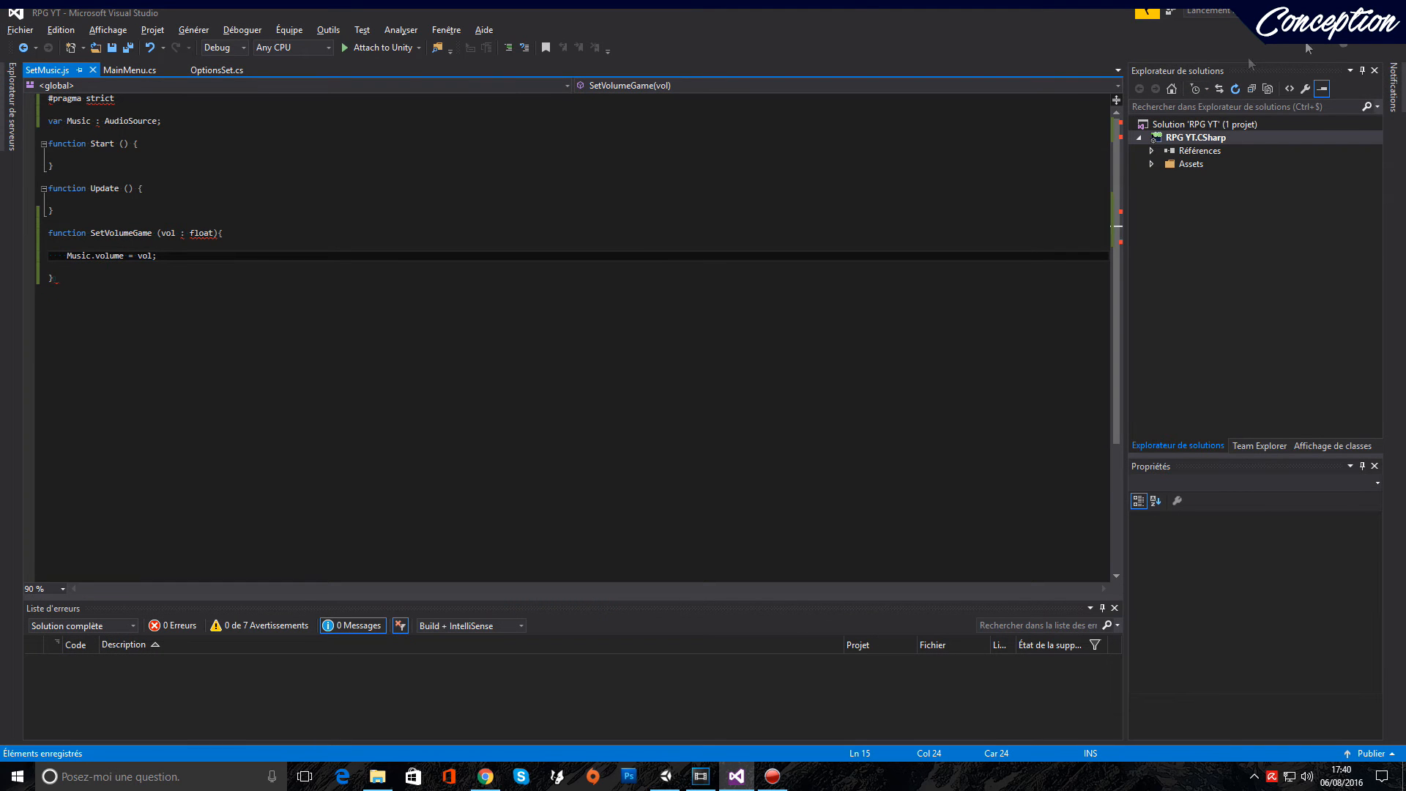
In Visual Studio, close SetMusic.js, examine the fields and methods of MainMenu.cs, and close the editor
left_click(92, 70)
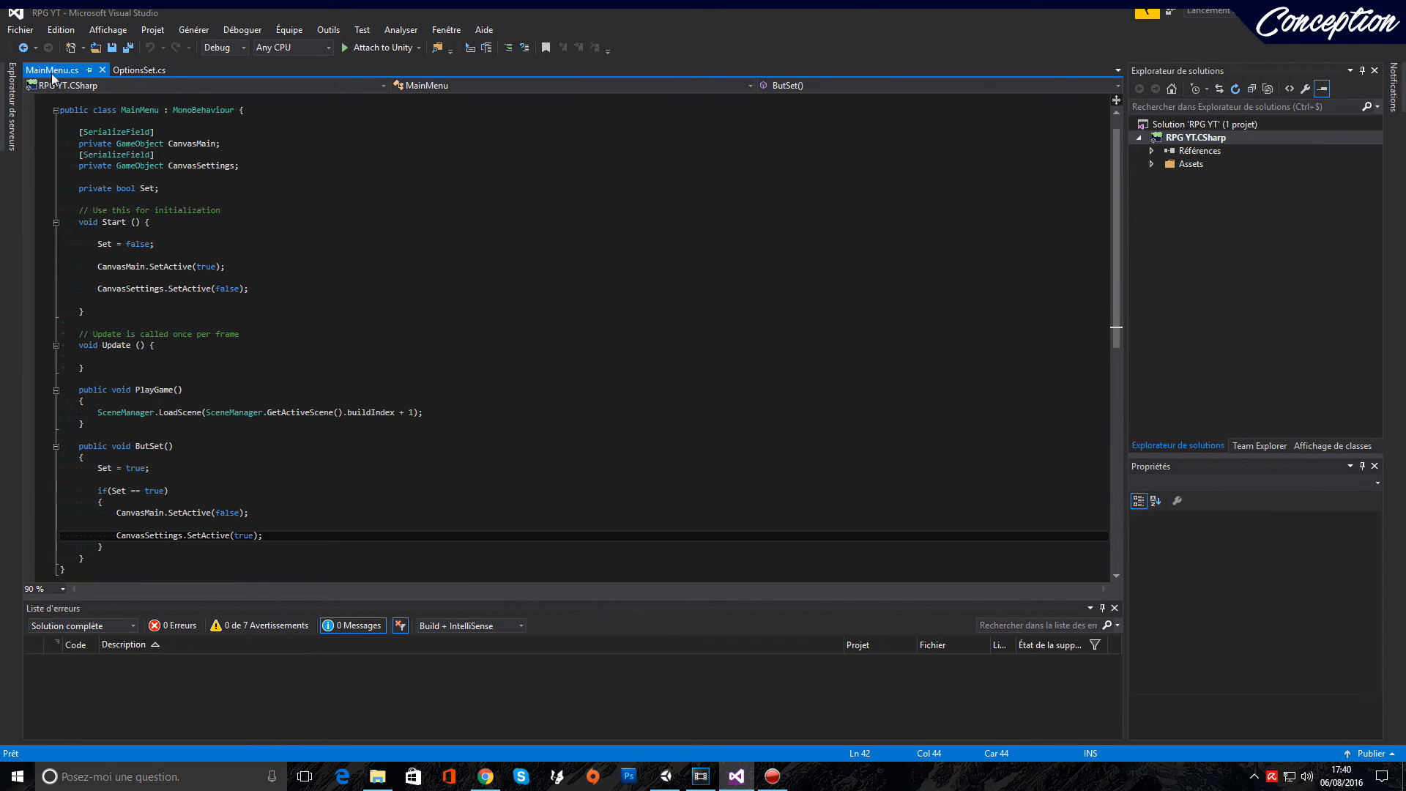
scroll(220, 220, "up", 1)
left_click(259, 168)
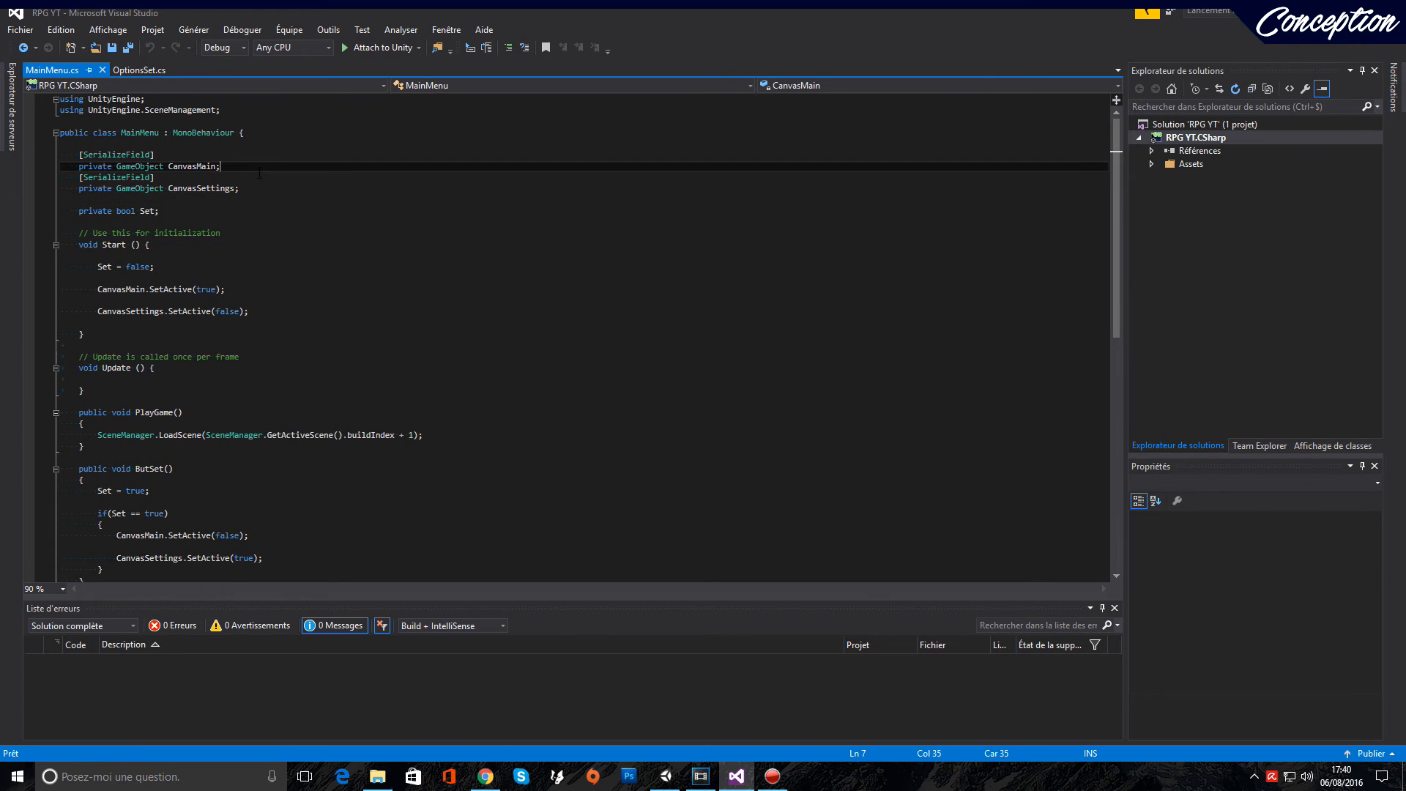
scroll(271, 185, "down", 6)
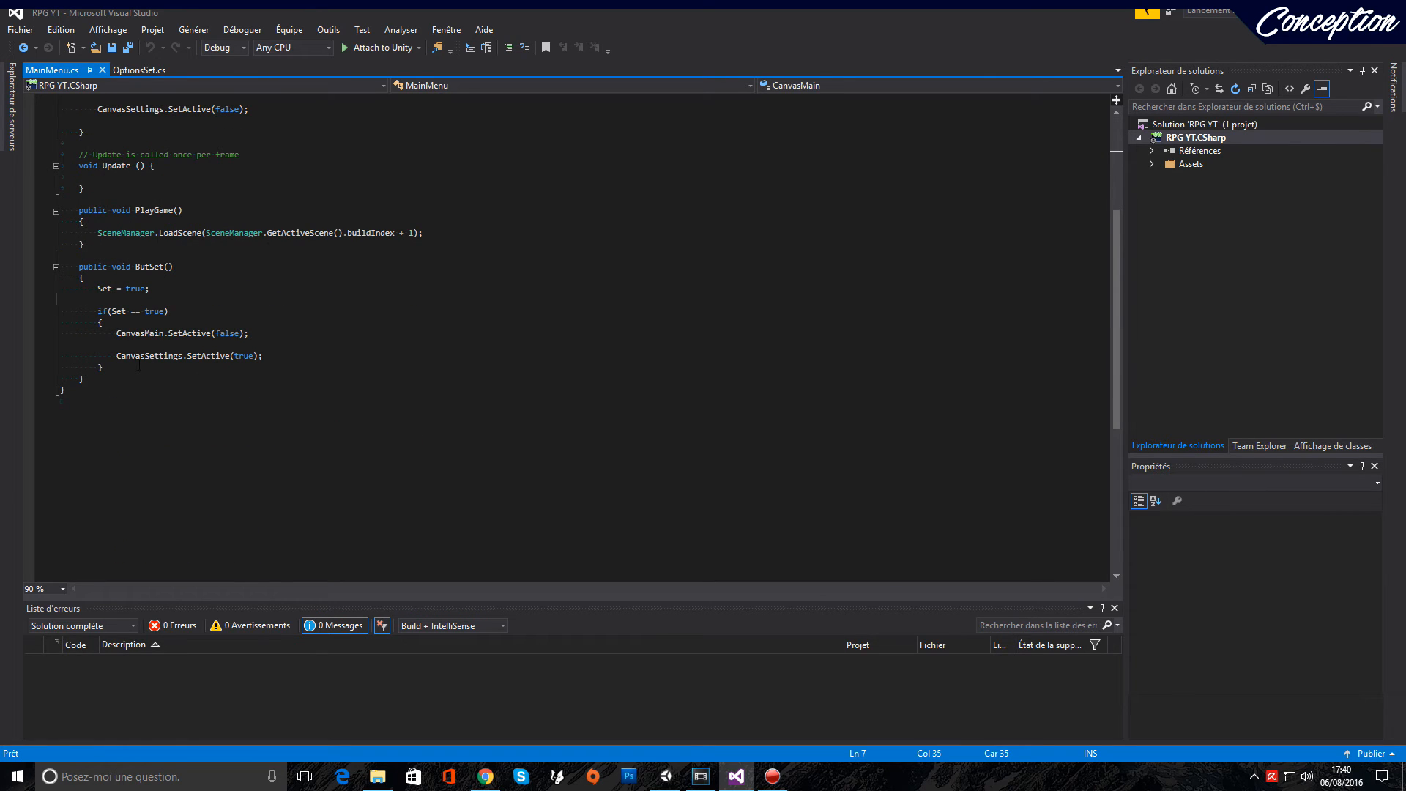
scroll(144, 369, "up", 5)
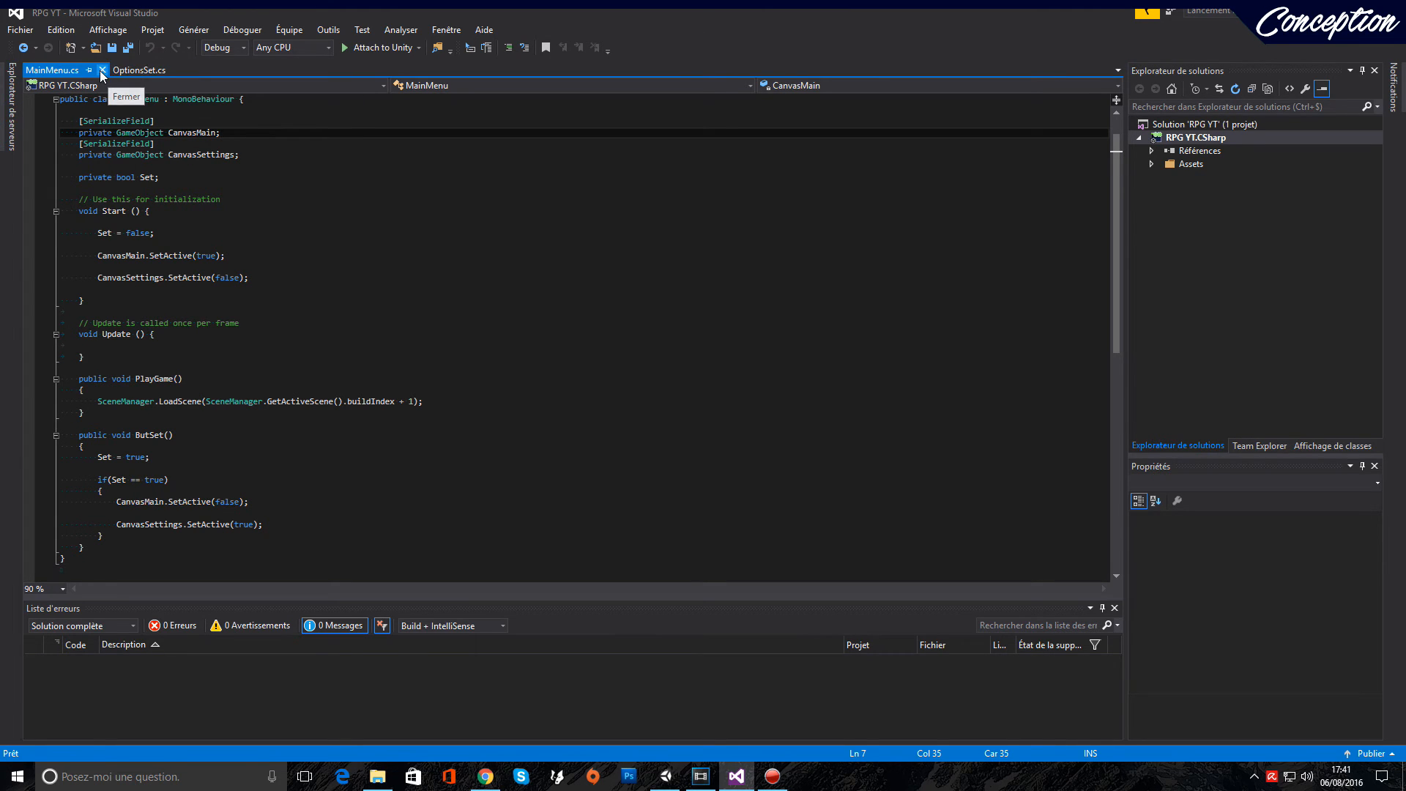
left_click(1391, 7)
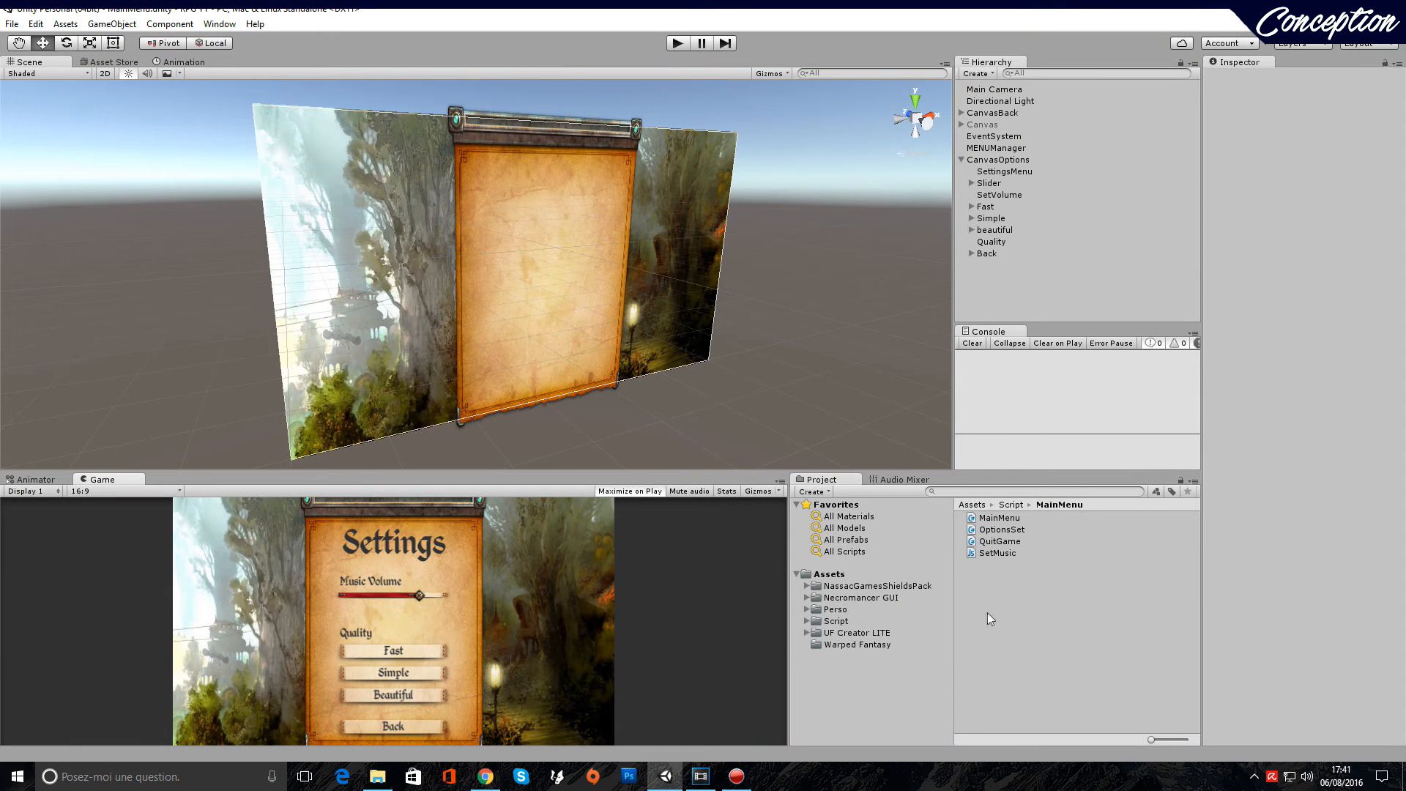
Delete the OptionsSet script from the MainMenu script folder
right_click(1004, 608)
left_click(991, 586)
left_click(1011, 530)
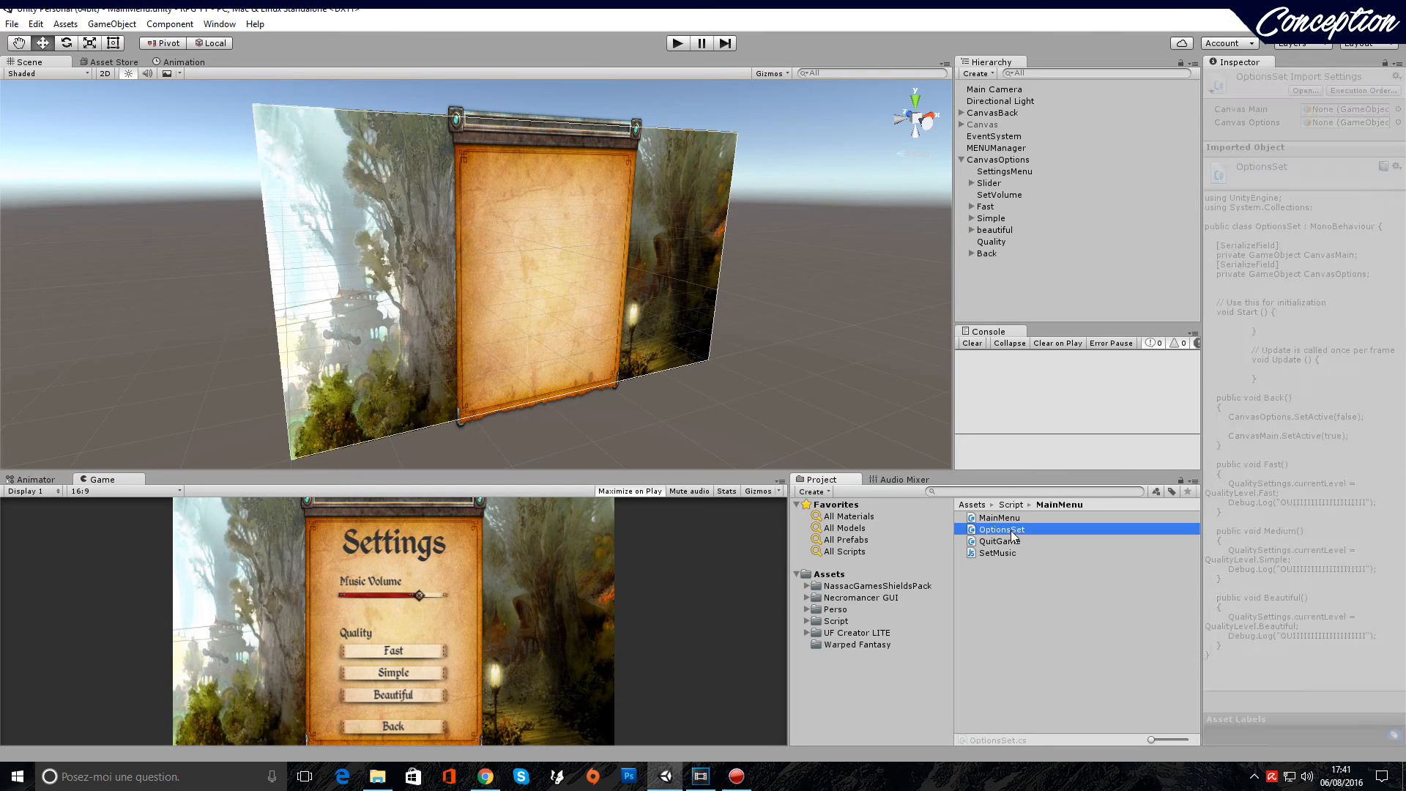
right_click(1024, 537)
left_click(1055, 308)
left_click(735, 419)
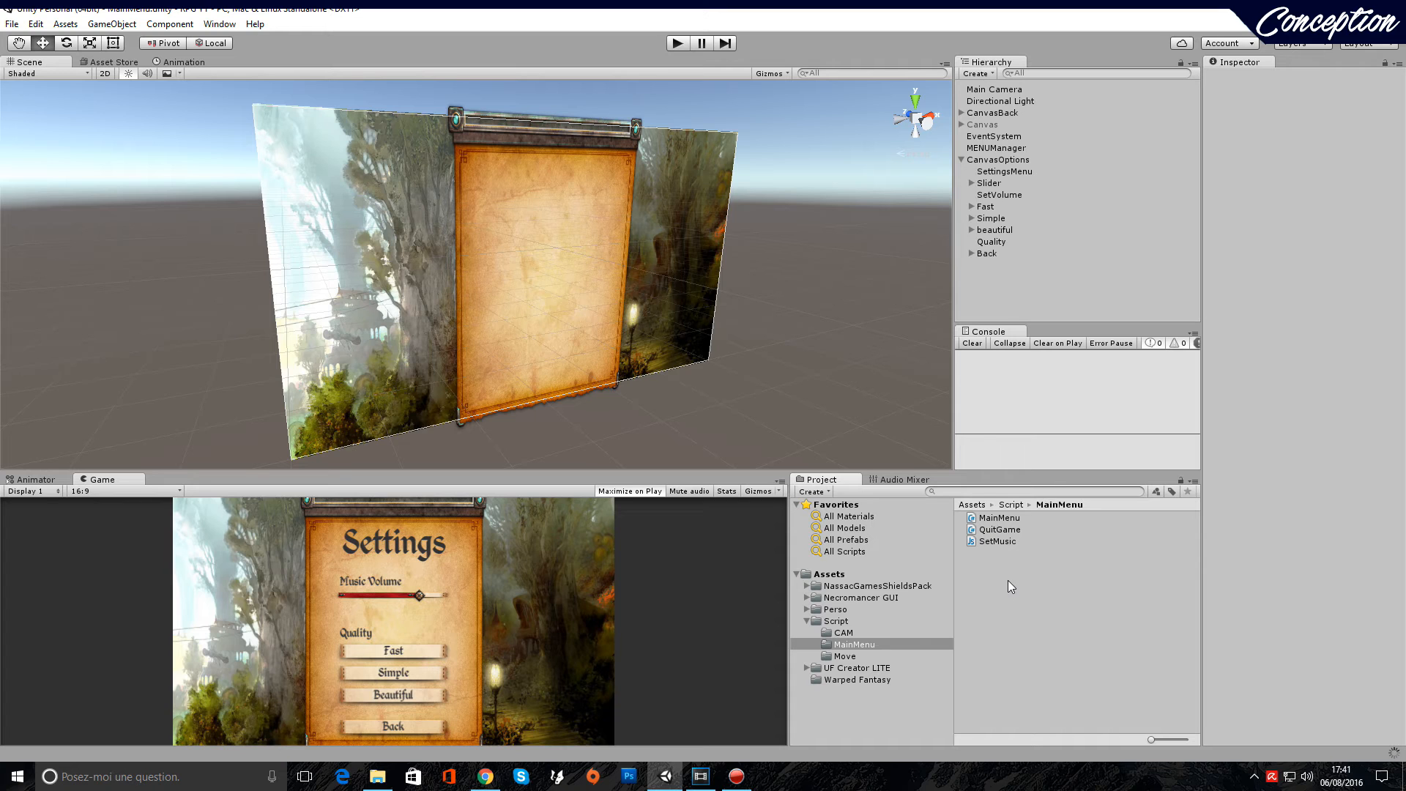
Create a C# script named OptionSet in the MainMenu script folder
right_click(1009, 581)
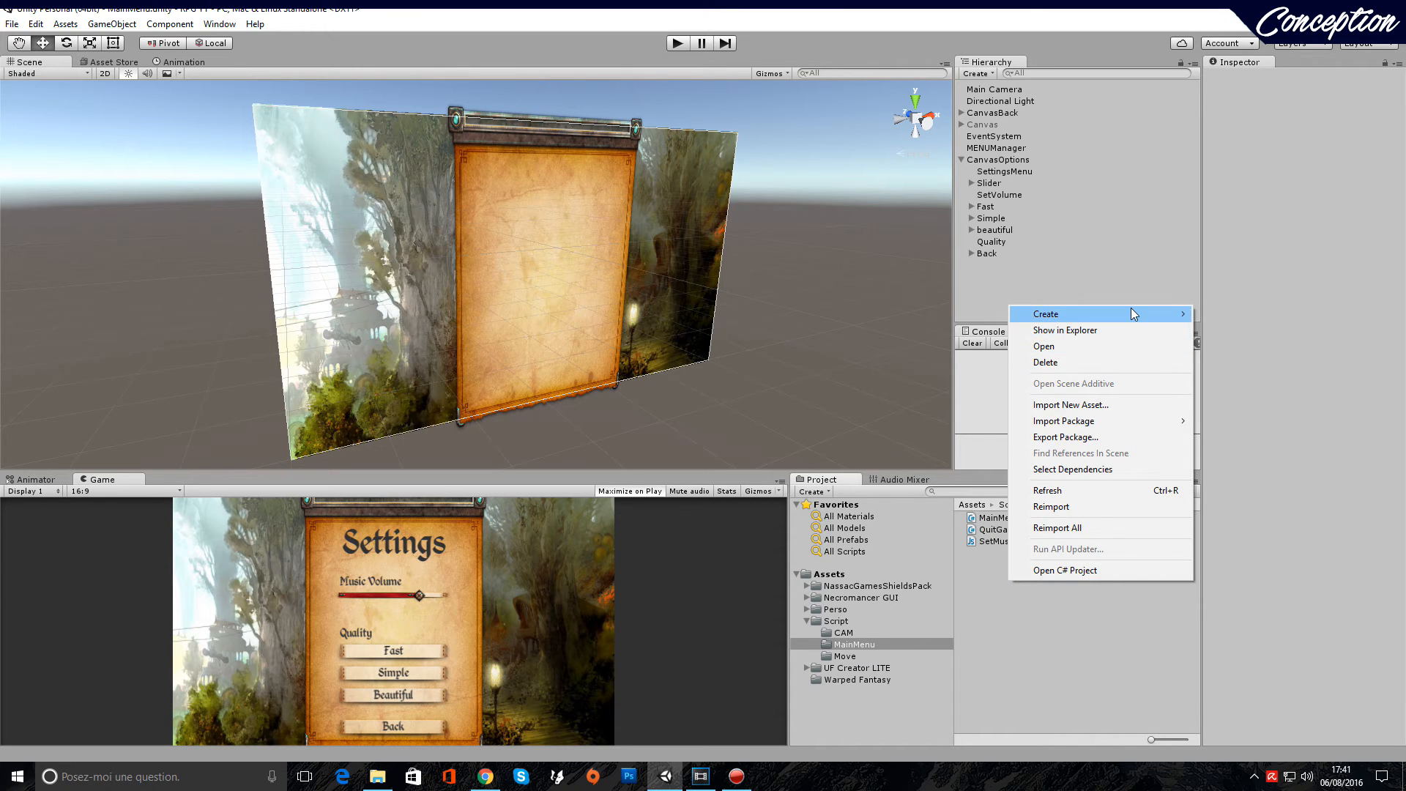
mouse_move(1139, 313)
left_click(1213, 337)
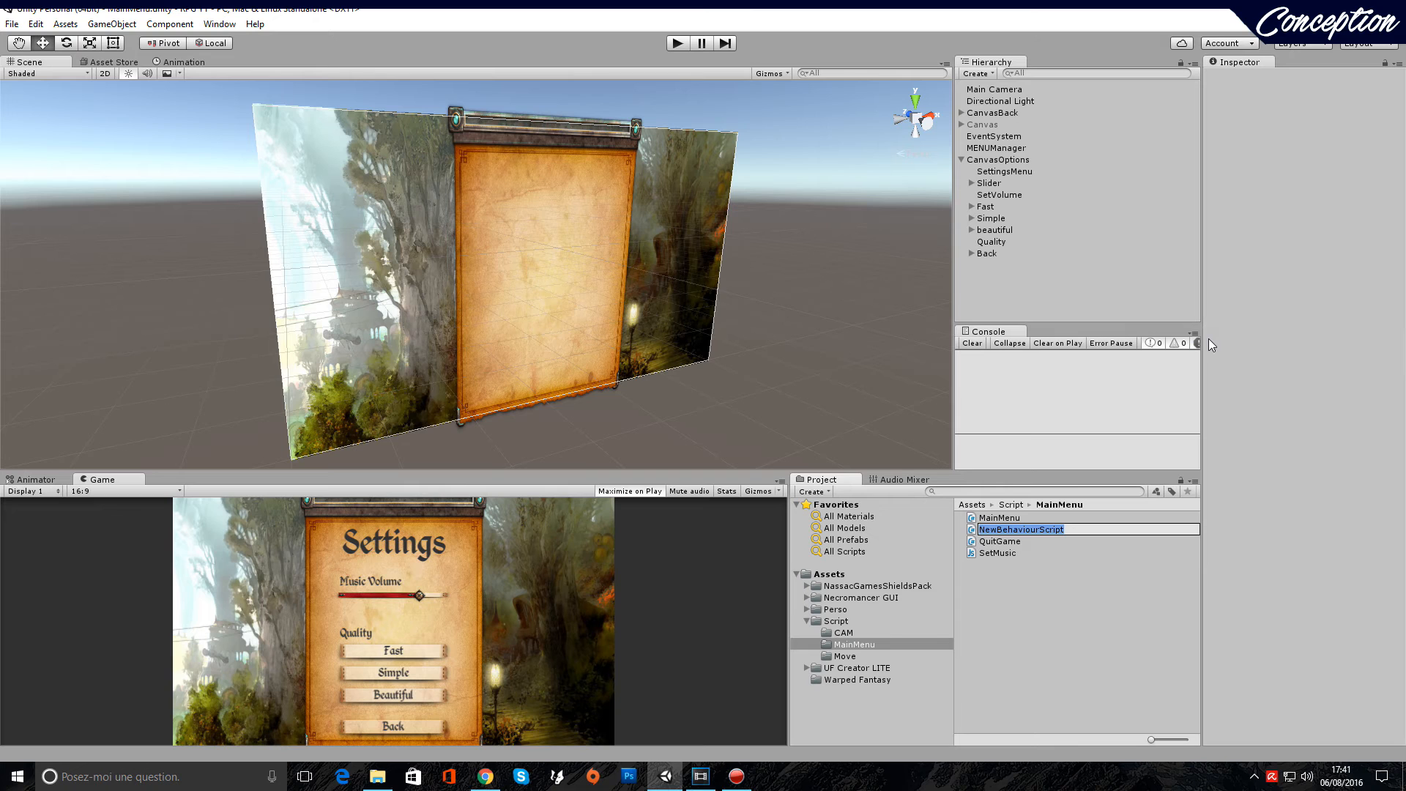
type("OptionSet")
key("Return")
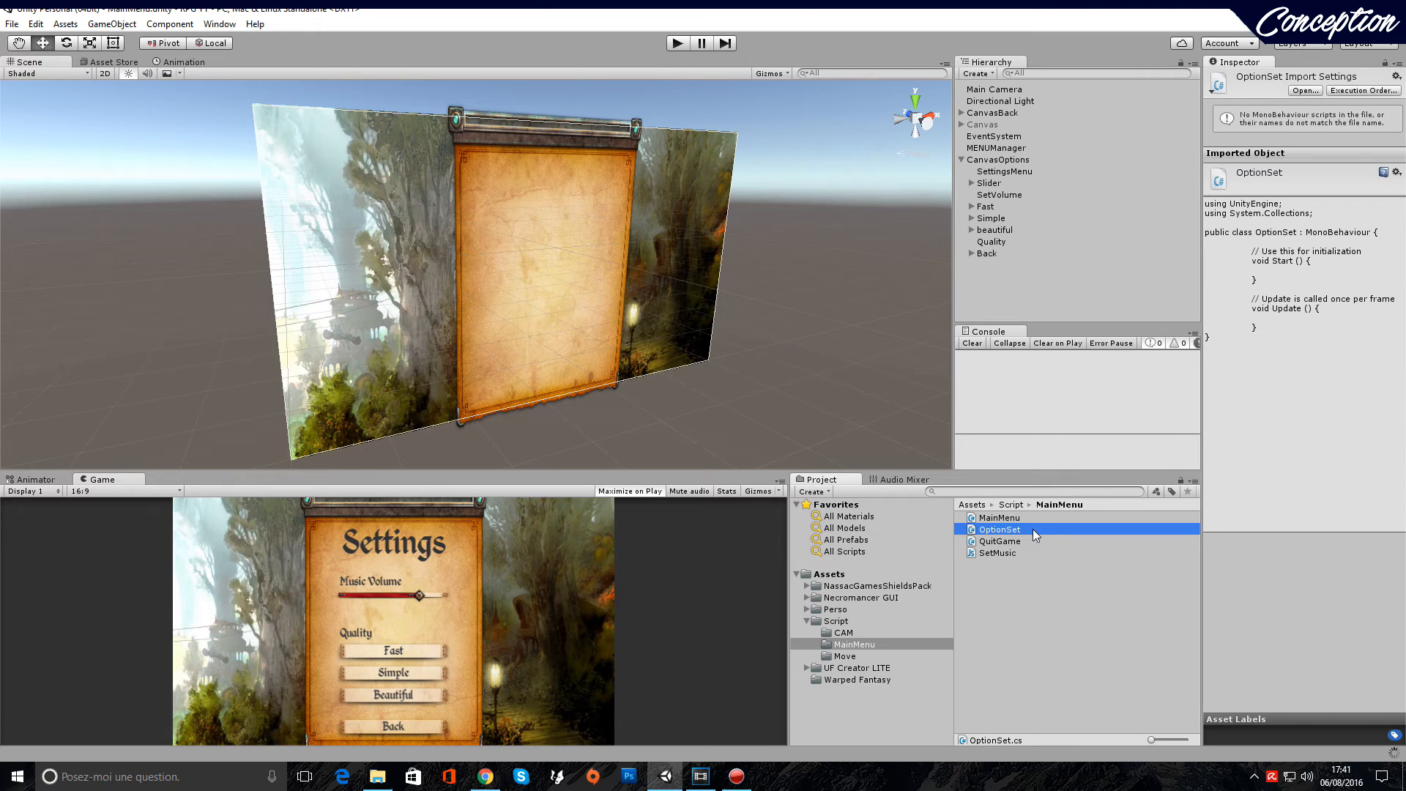
left_click(1033, 656)
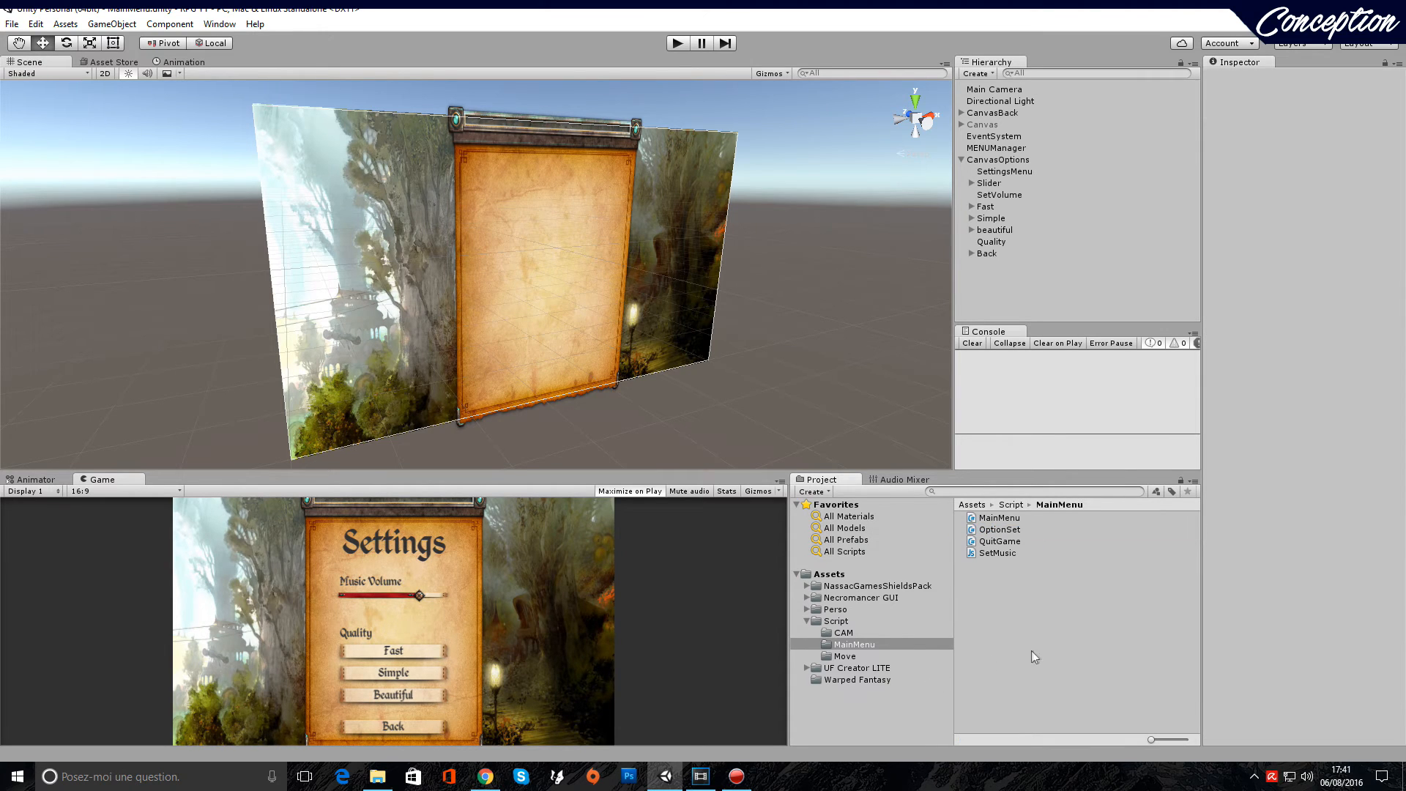
Open the OptionSet script in Visual Studio and add an empty public void Back() method below Update
double_click(1008, 531)
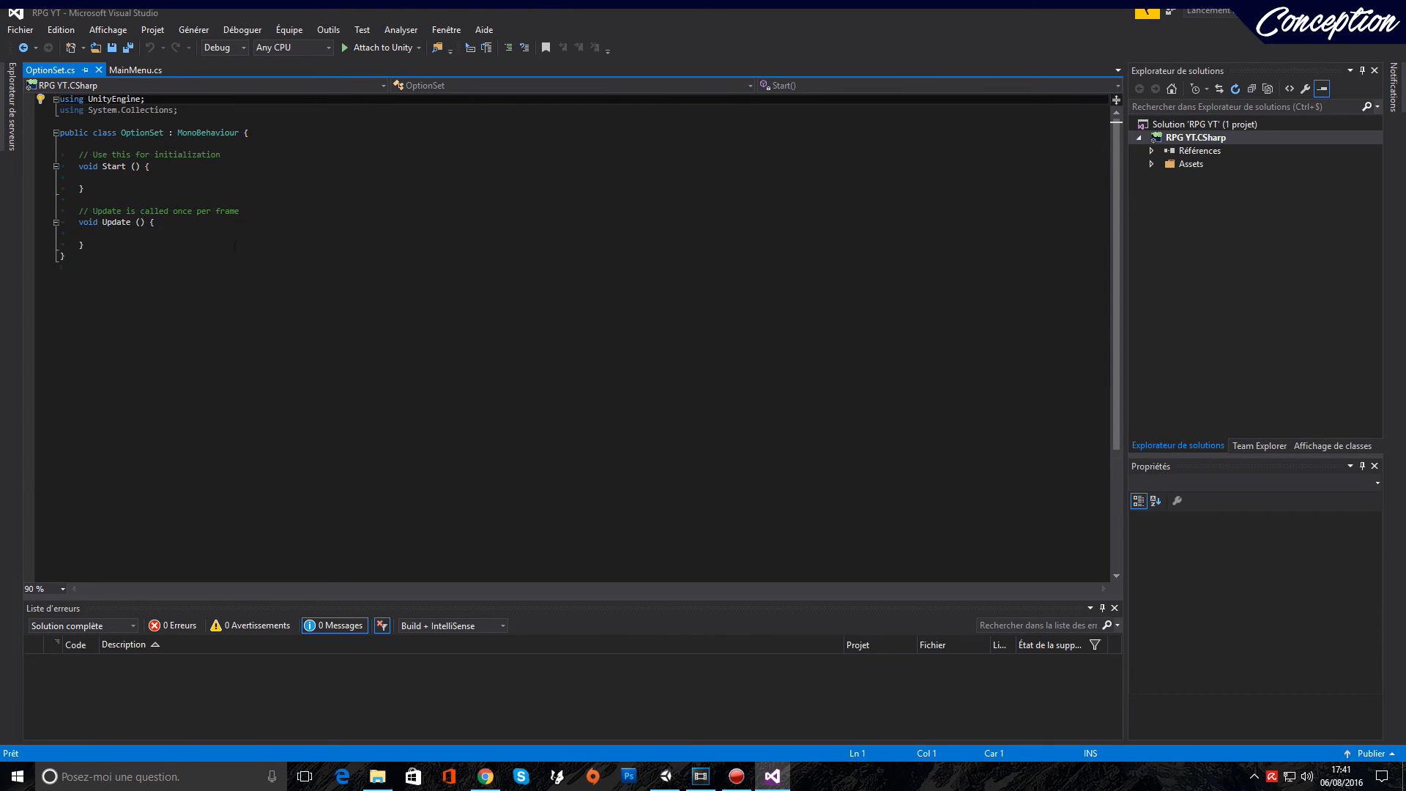
left_click(169, 239)
left_click(183, 245)
key("Return")
key("Return")
type("public void ")
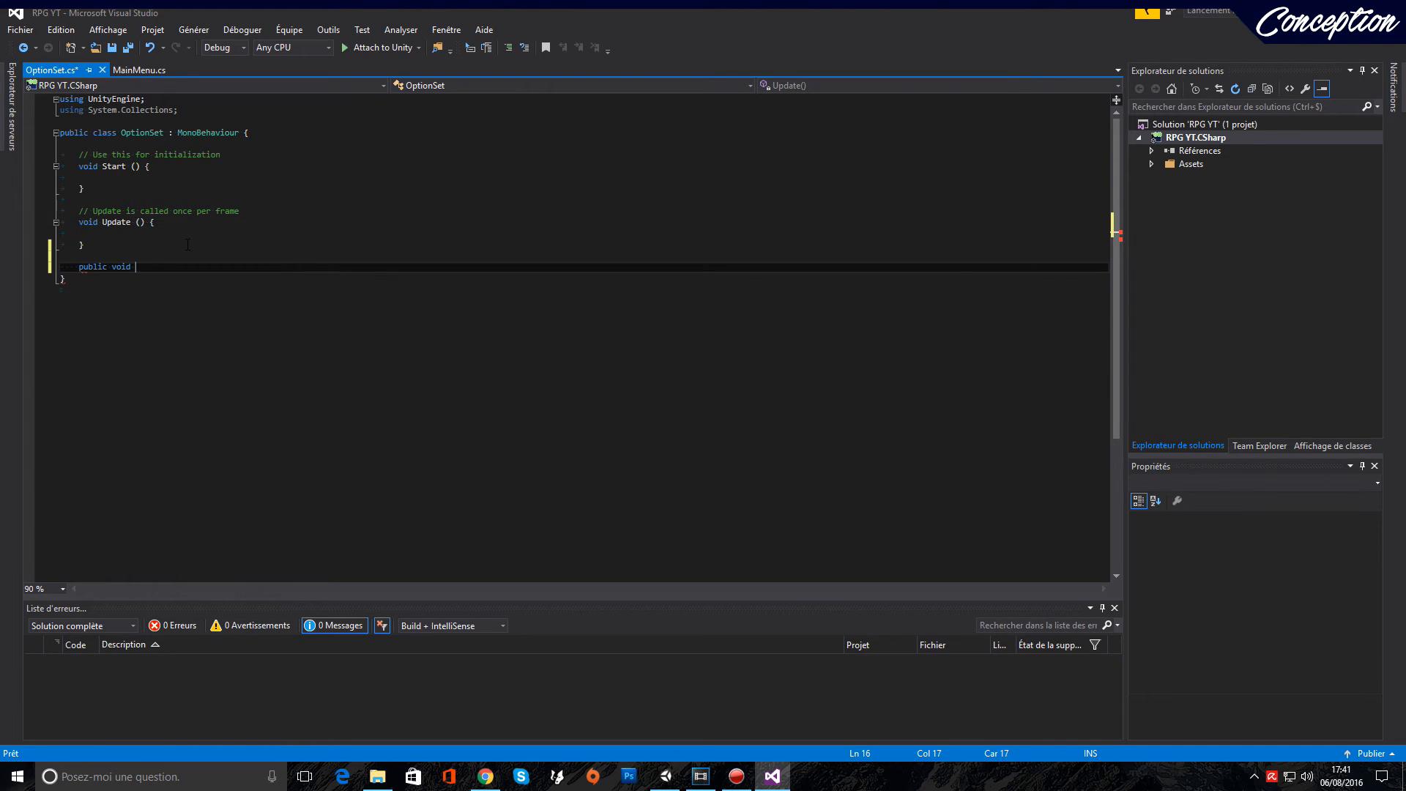
type("Back")
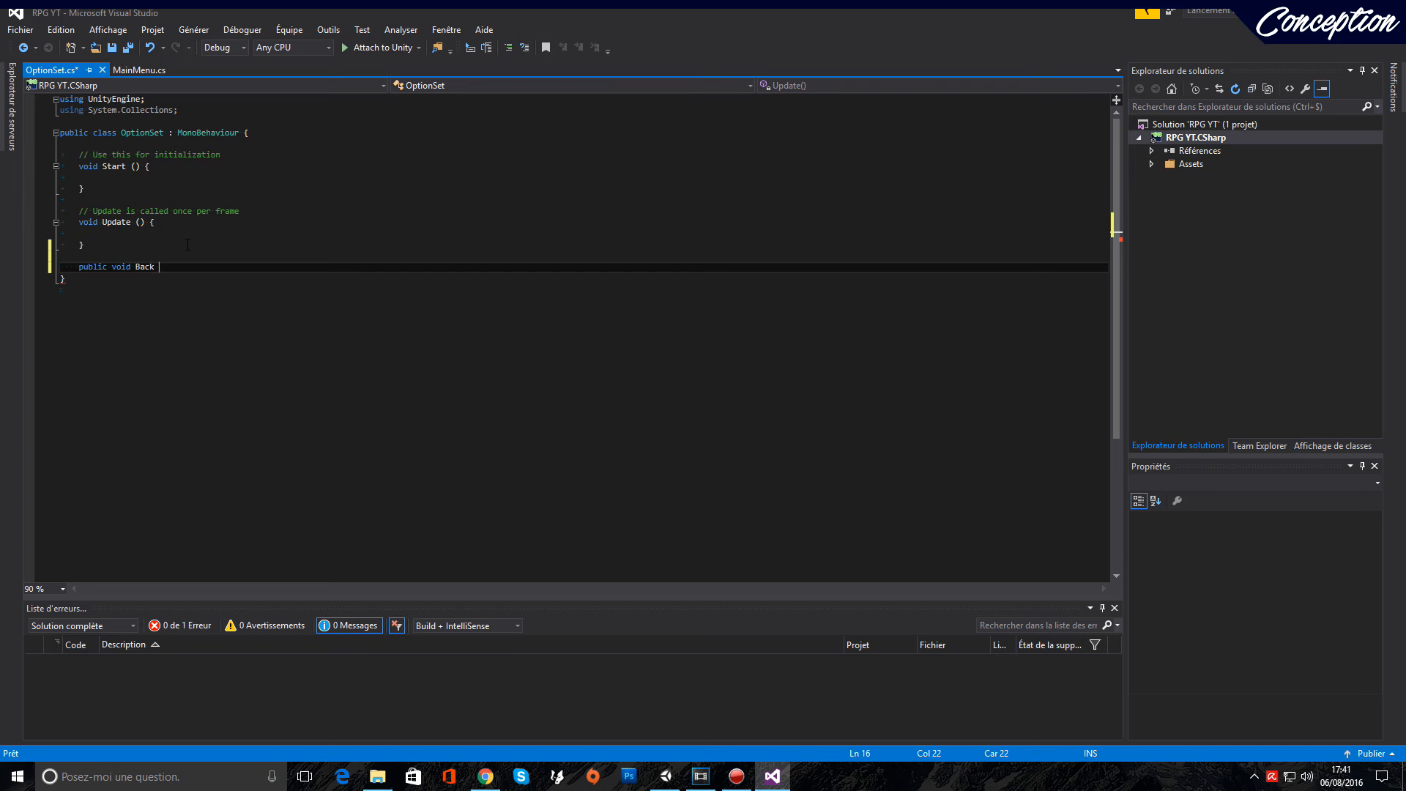
type(" (")
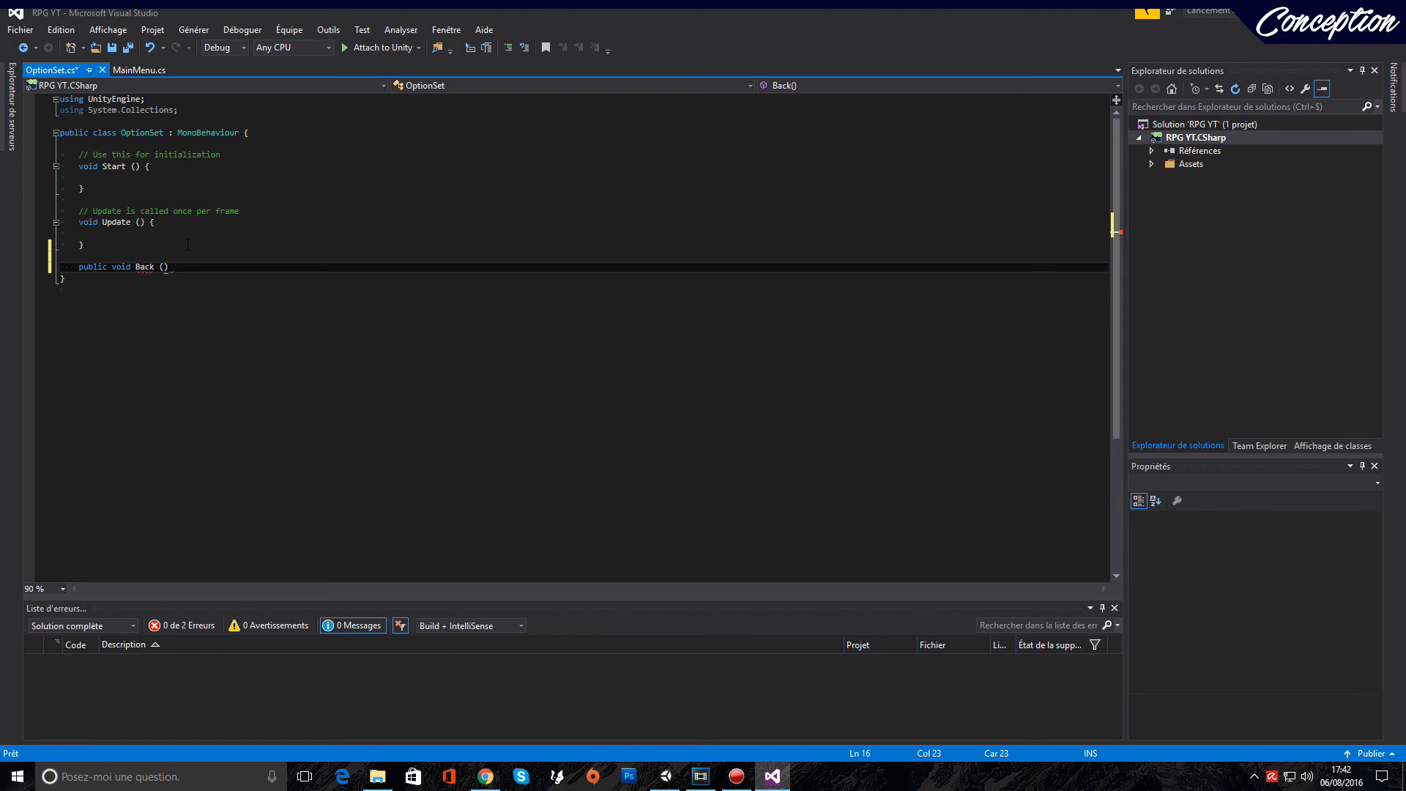
type(")")
key("Return")
type("{")
key("Return")
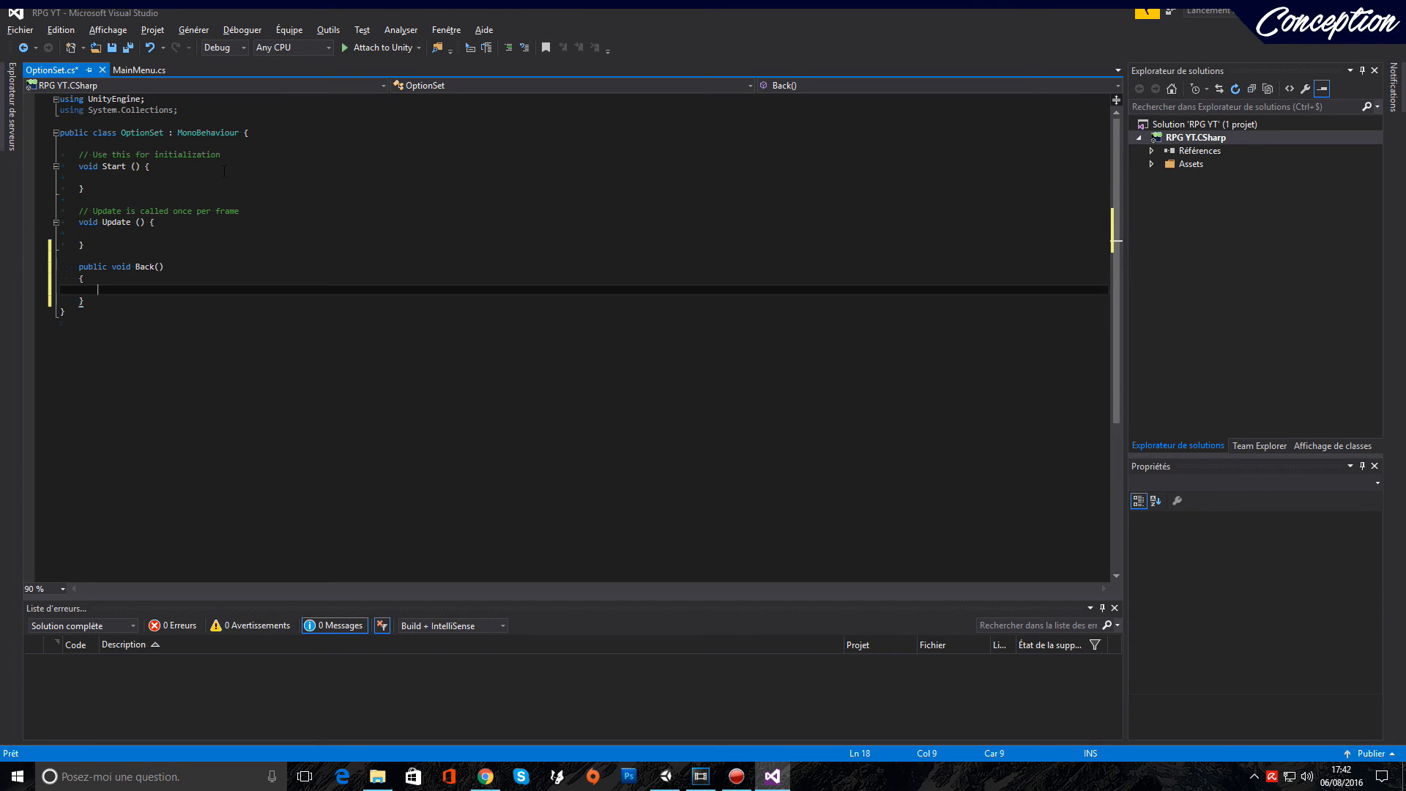
Declare a [SerializeField] private GameObject field named Canvas at the start of the OptionSet class and save the script
left_click(283, 133)
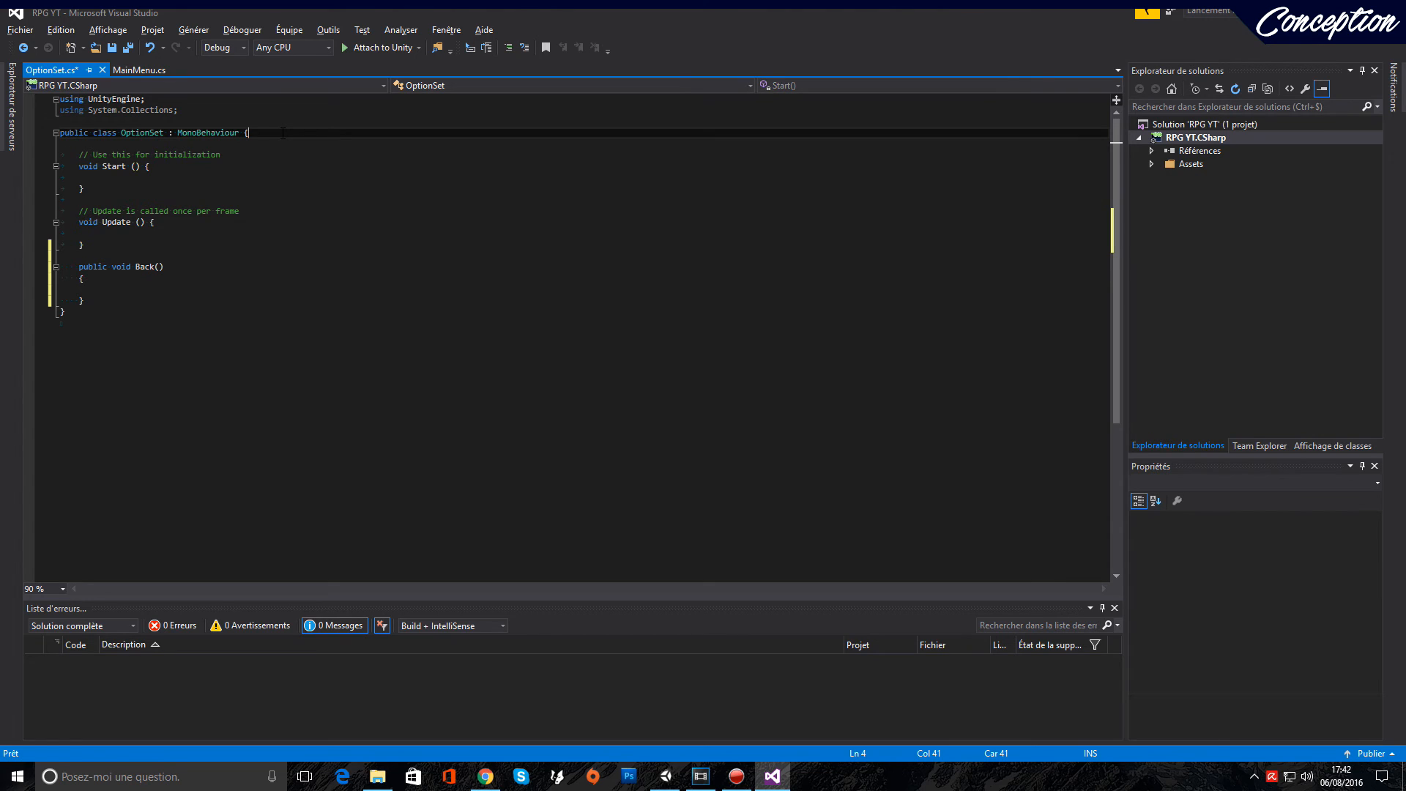
key("Return")
key("Return")
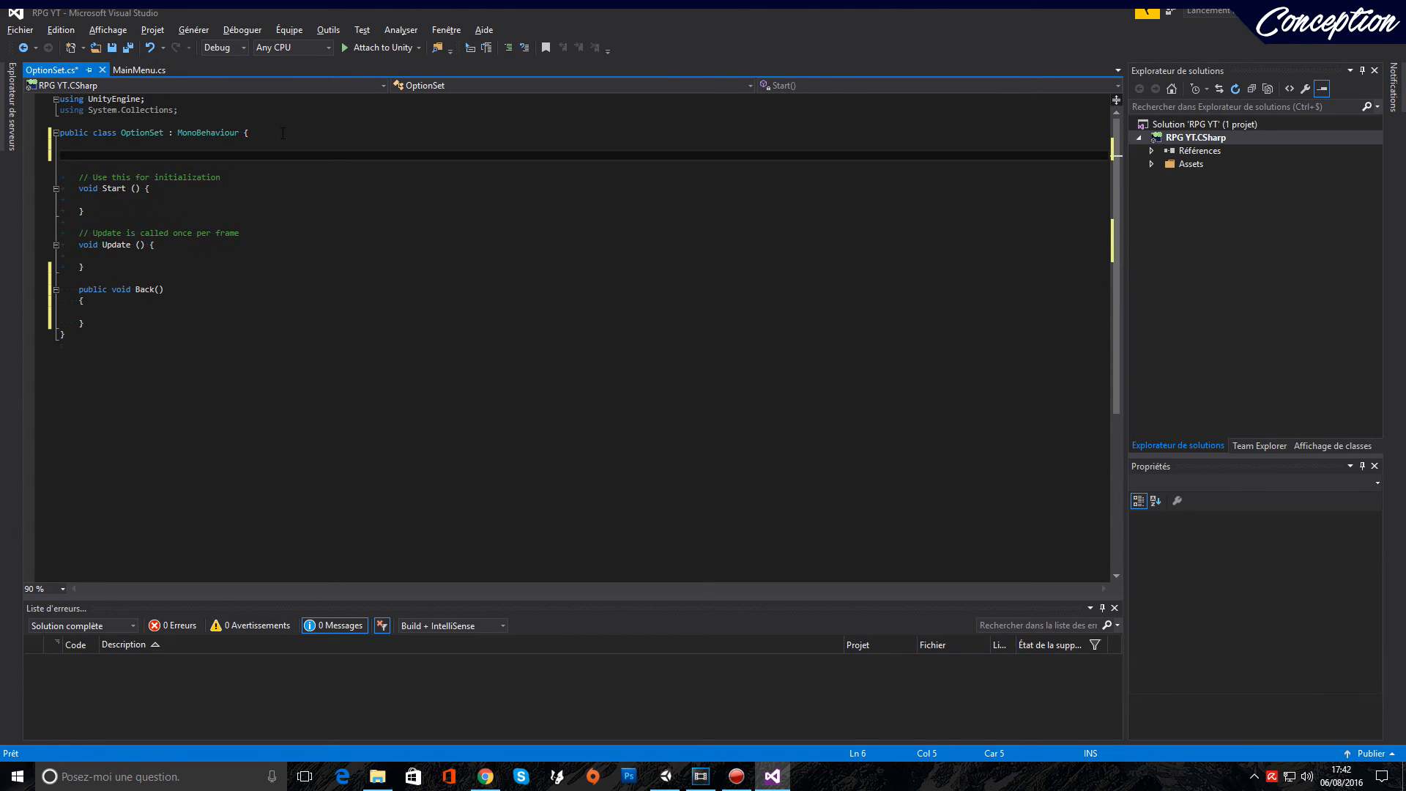
type("[Ser")
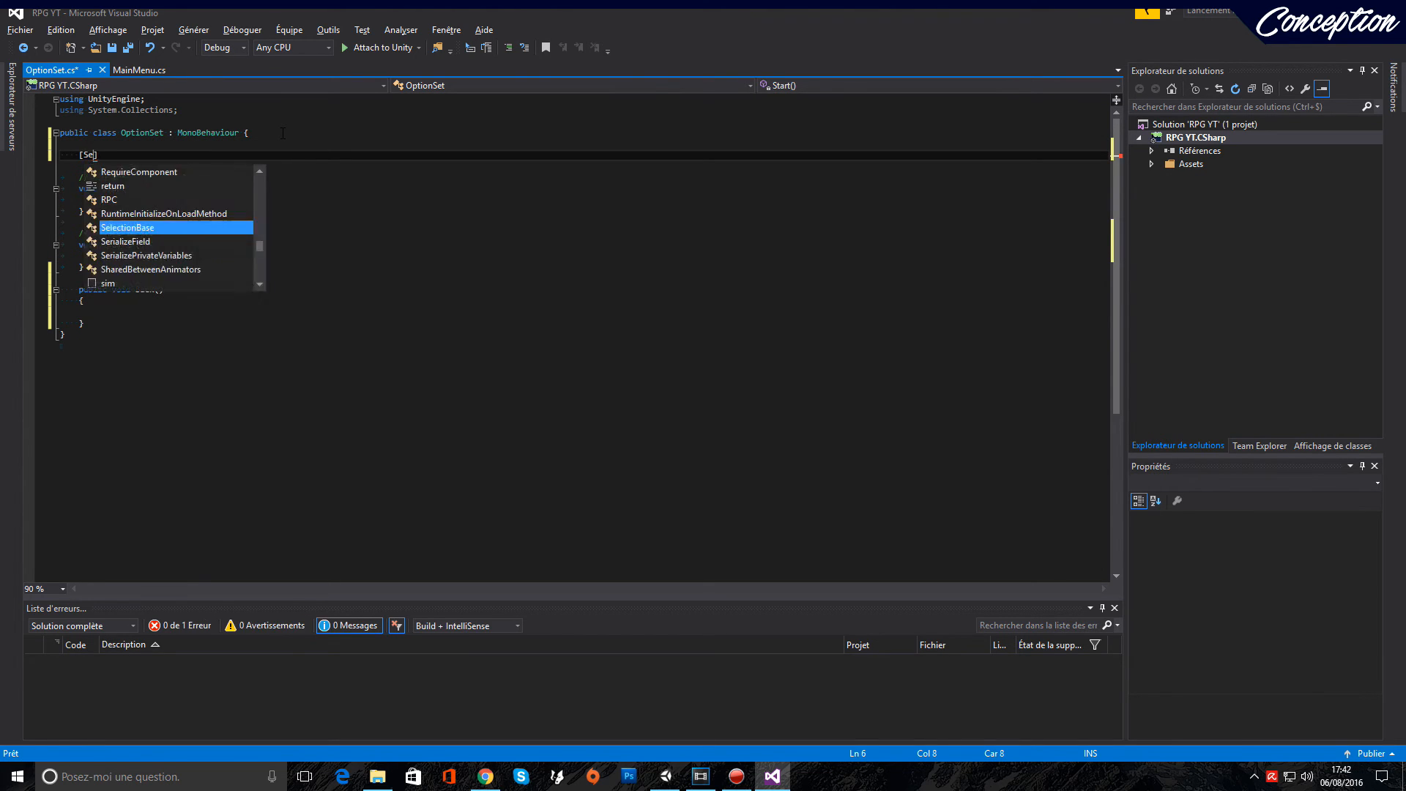
key("Tab")
key("Return")
type("priv")
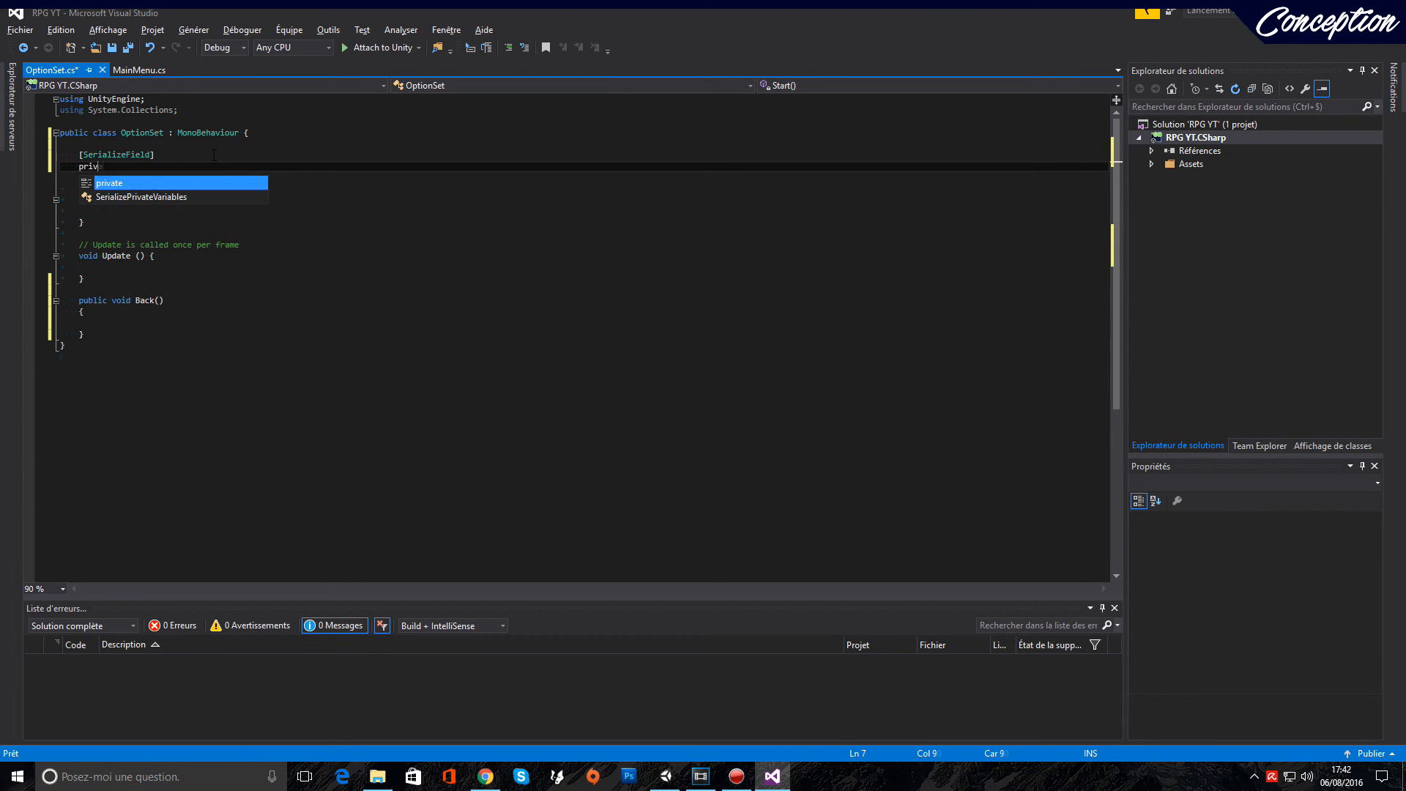
type("ate Ga")
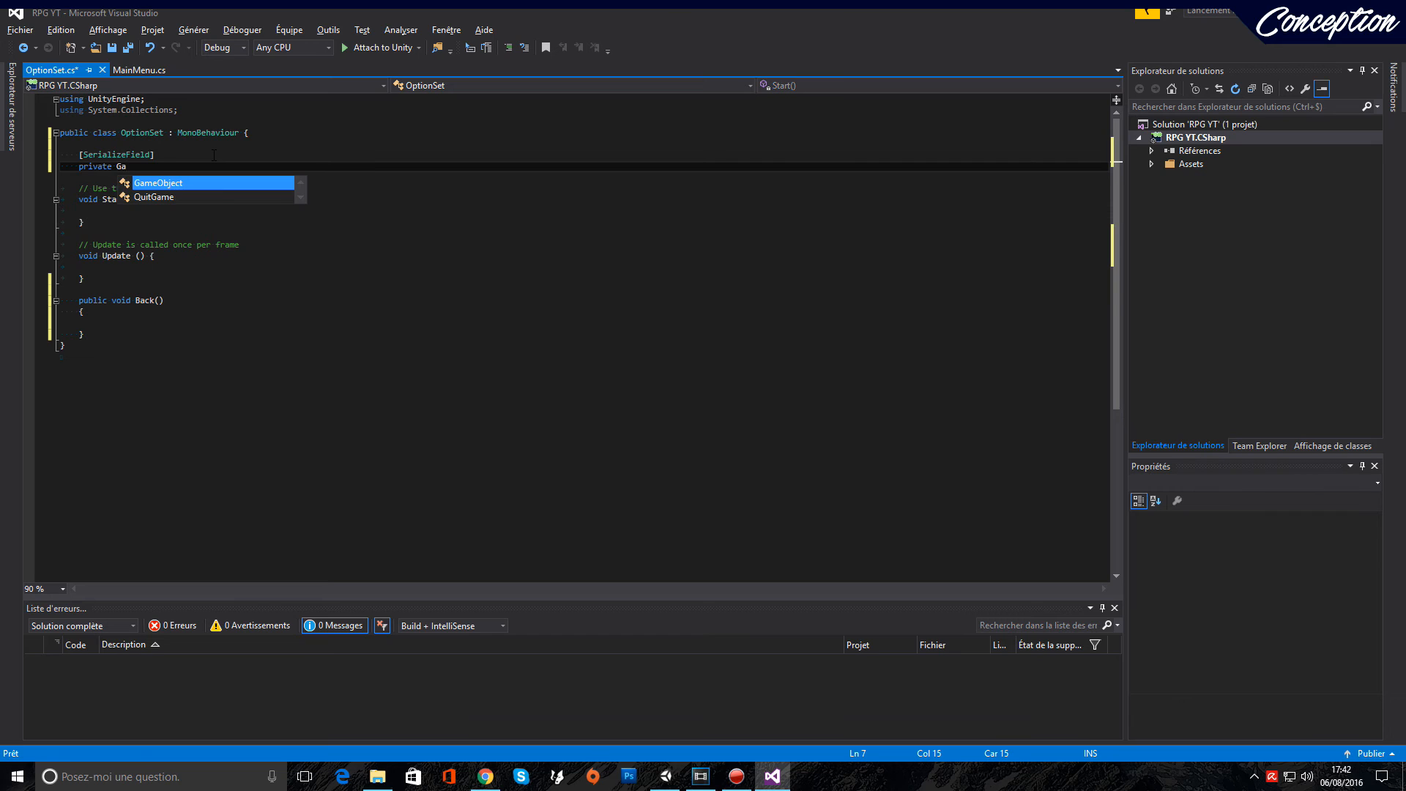
type("meObject C")
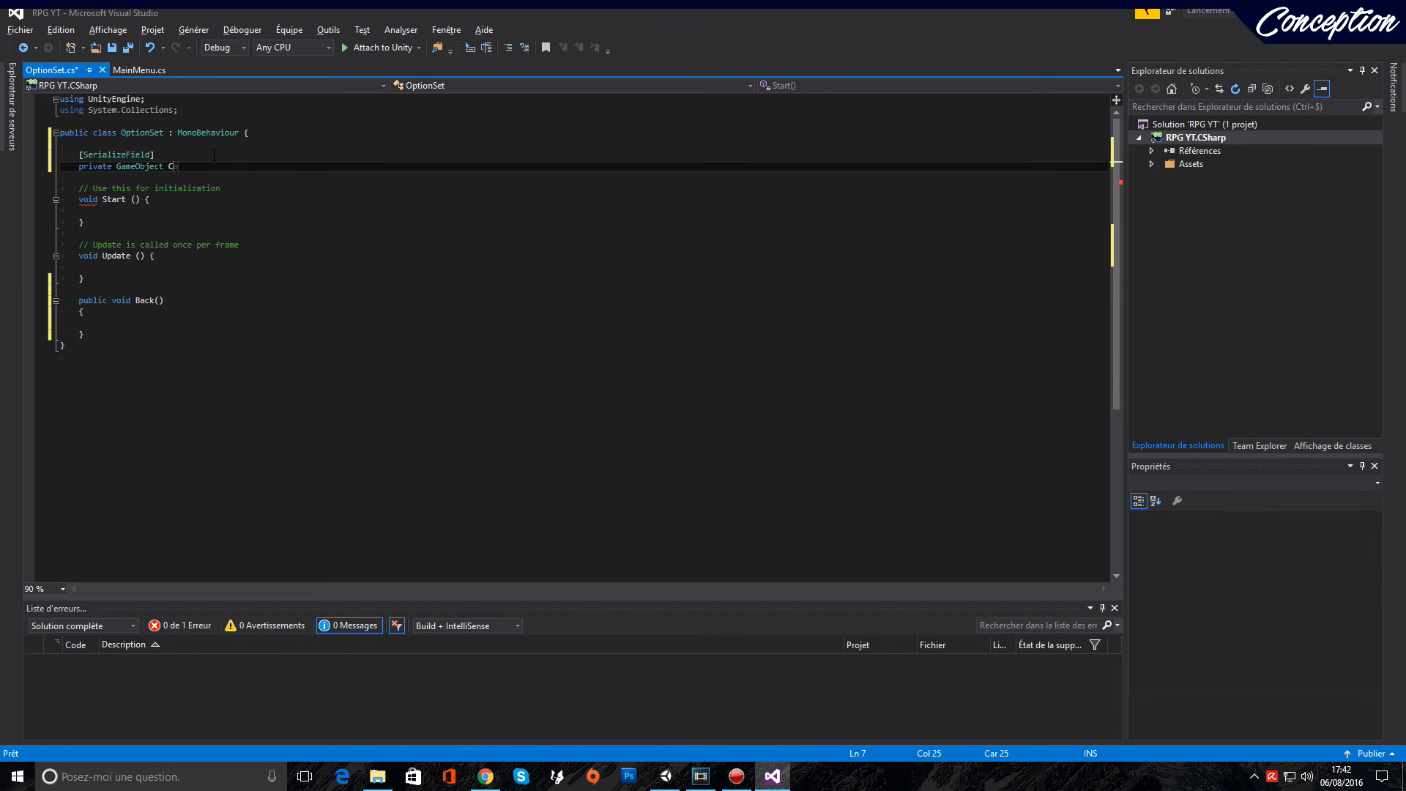
type("anvas;")
key("ctrl+s")
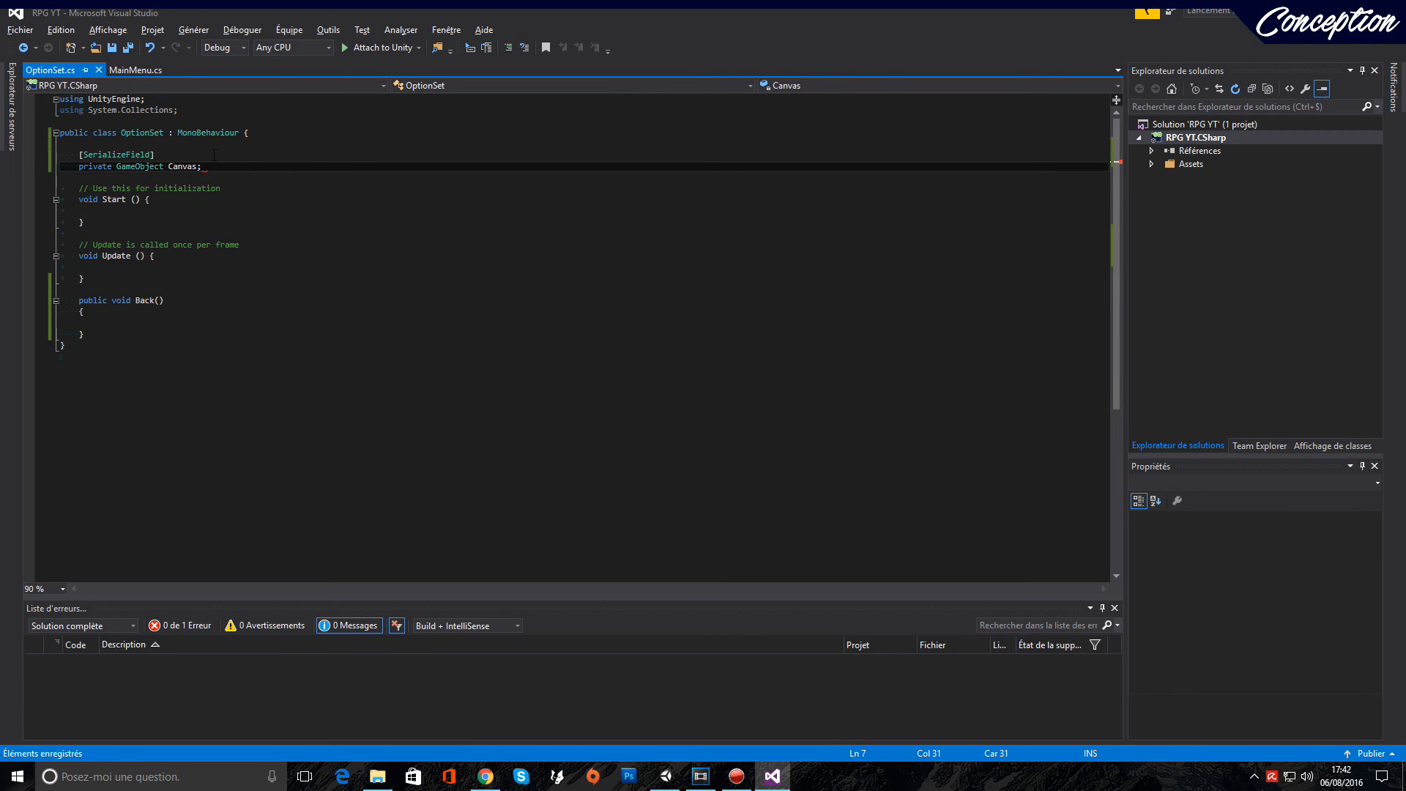
Duplicate the serialized Canvas field below itself, name the copy CanvasOptions, and save the script
left_click_drag(75, 145, 204, 167)
left_click(205, 166)
left_click(79, 155)
left_click_drag(79, 155, 227, 168)
key("ctrl+c")
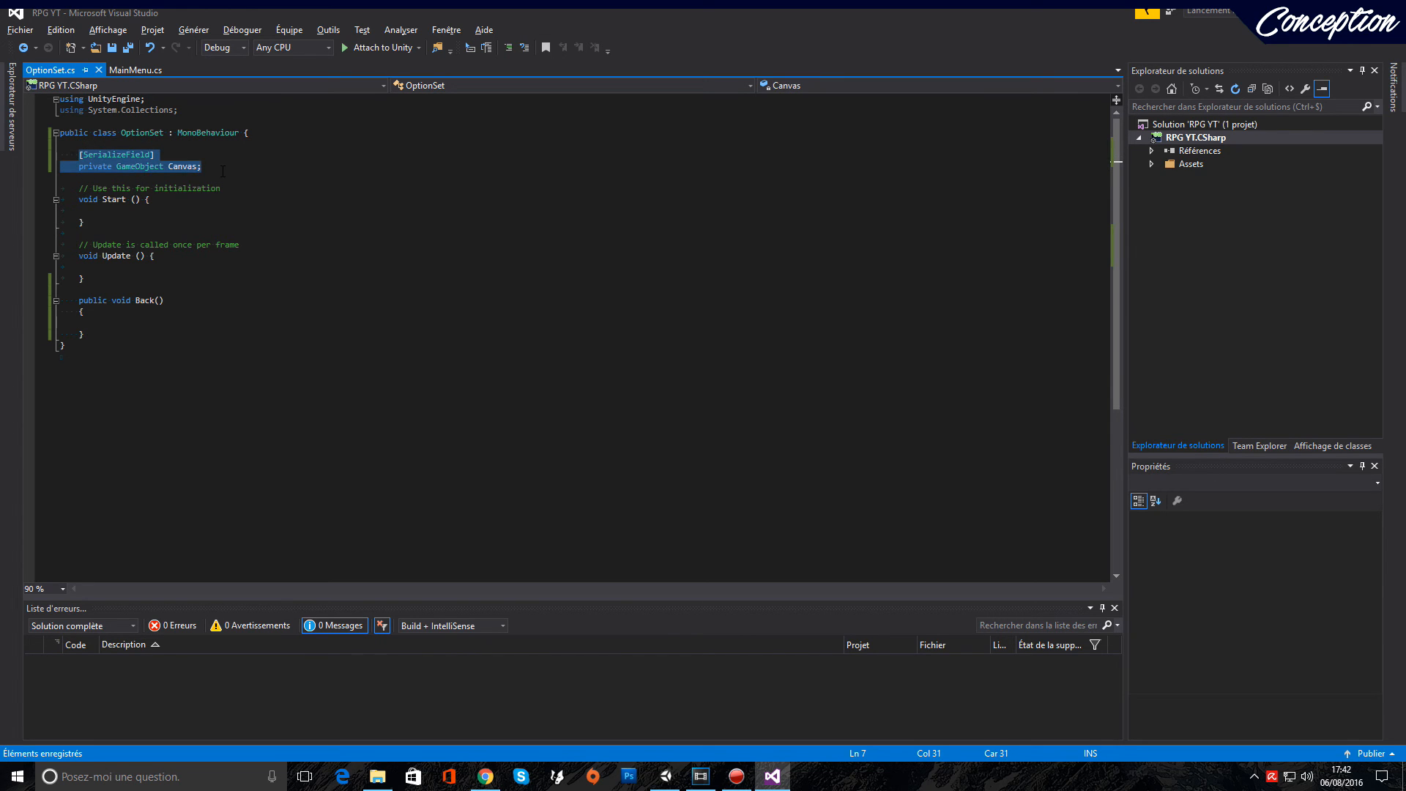
left_click(219, 170)
key("Return")
key("ctrl+v")
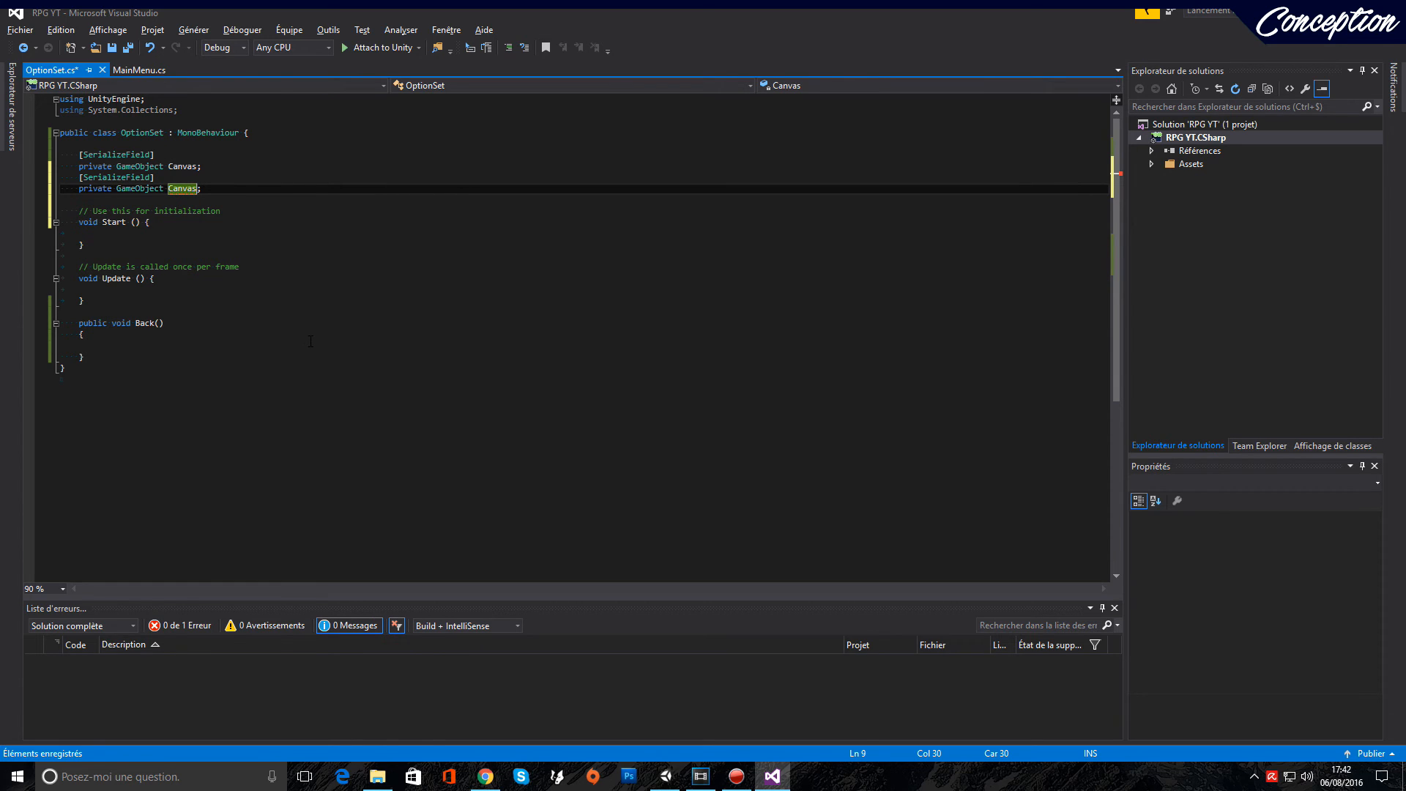
type("Options")
key("ctrl+s")
Add CanvasOptions.SetActive(false); to the body of Back() and save the script
left_click(217, 345)
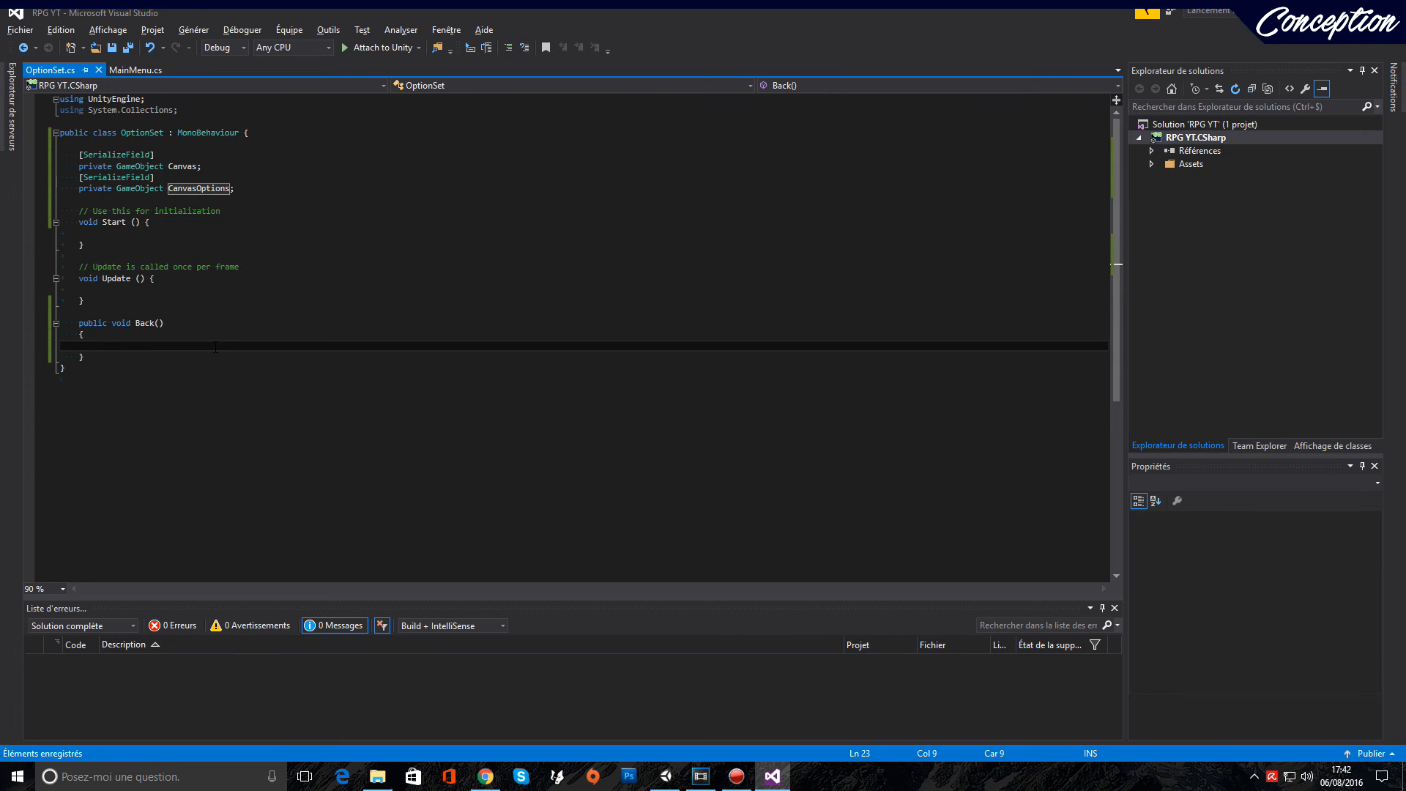
type("Canvas")
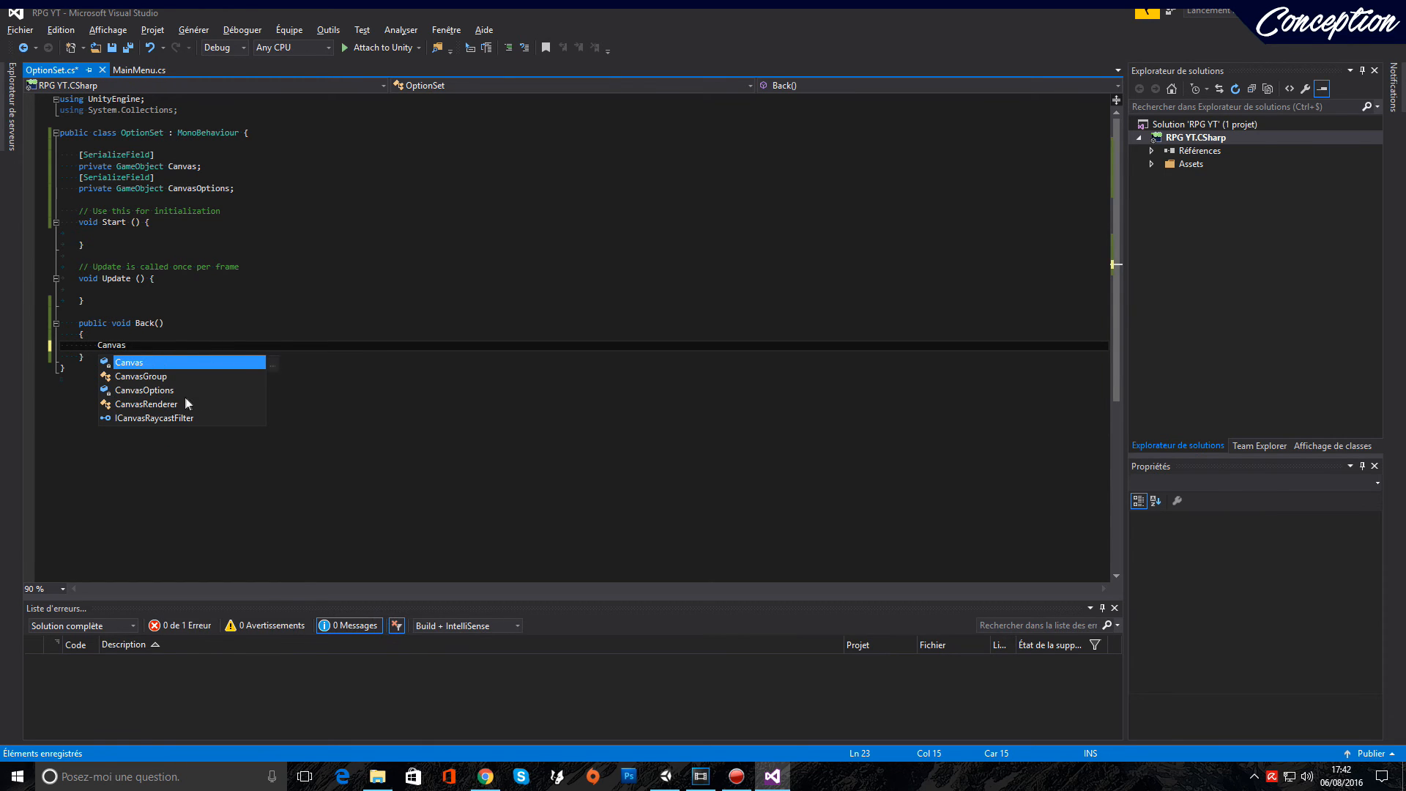
type("Options.S")
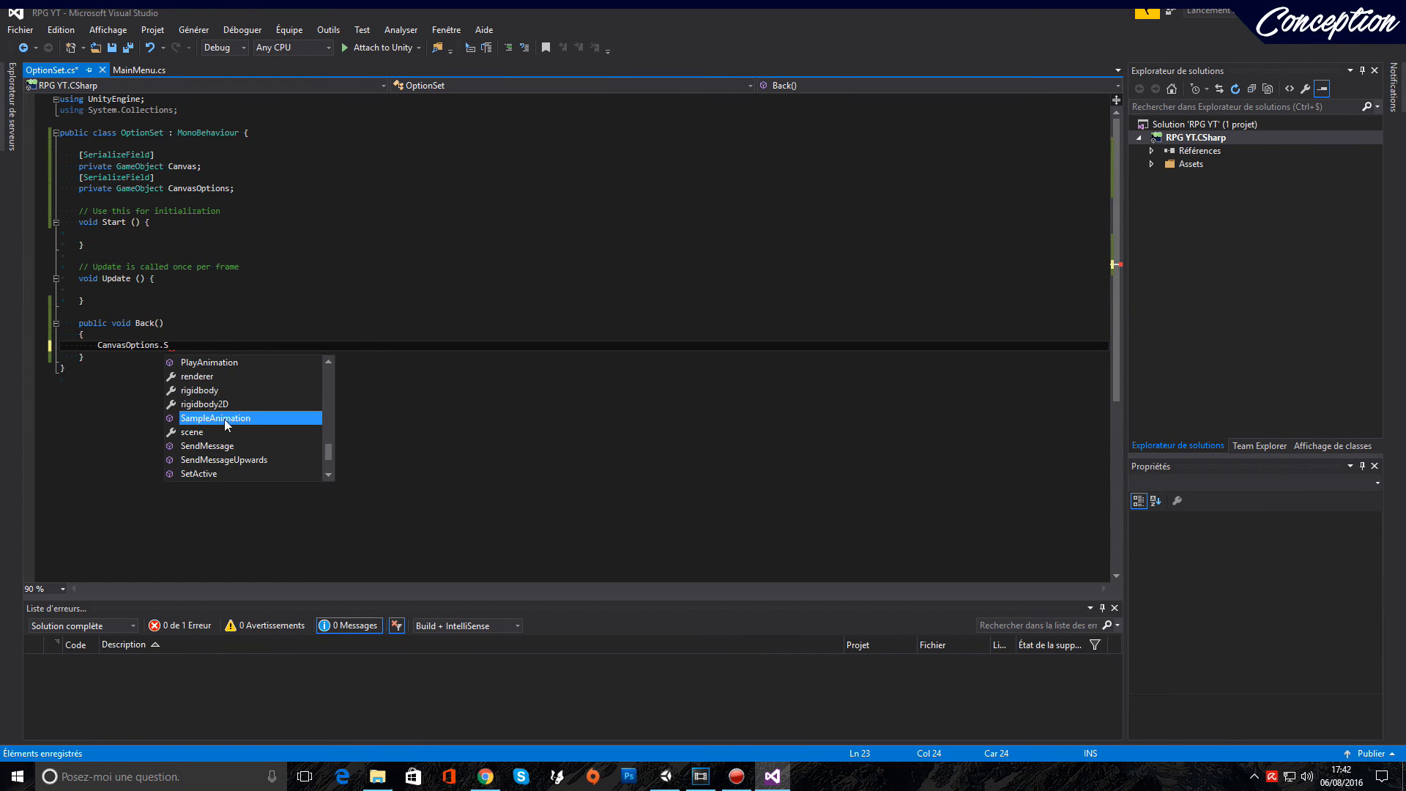
double_click(228, 476)
type("(false")
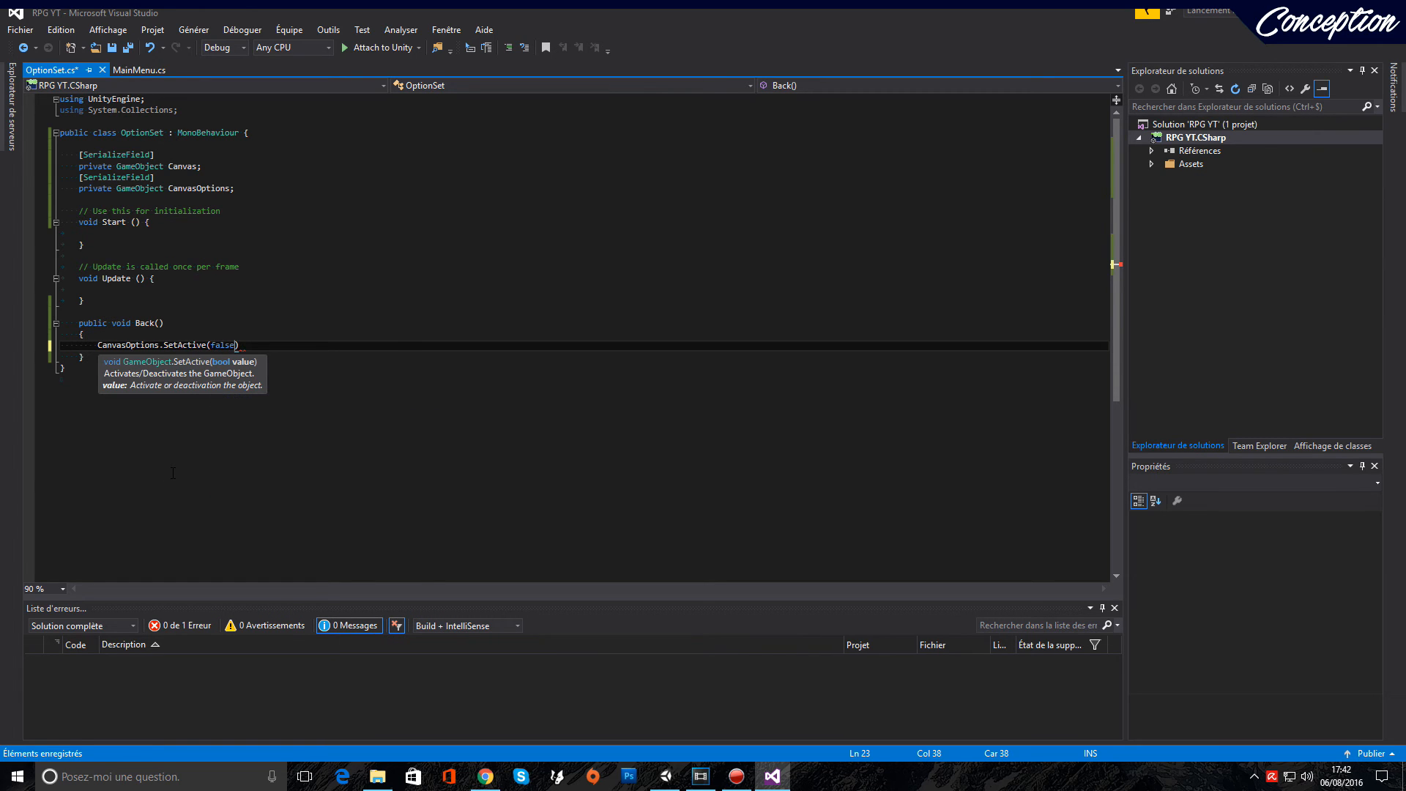
type(");")
key("ctrl+s")
Add Canvas.SetActive(true); as the second statement of Back(), after a blank line, and save the script
key("Return")
key("Return")
type("Can")
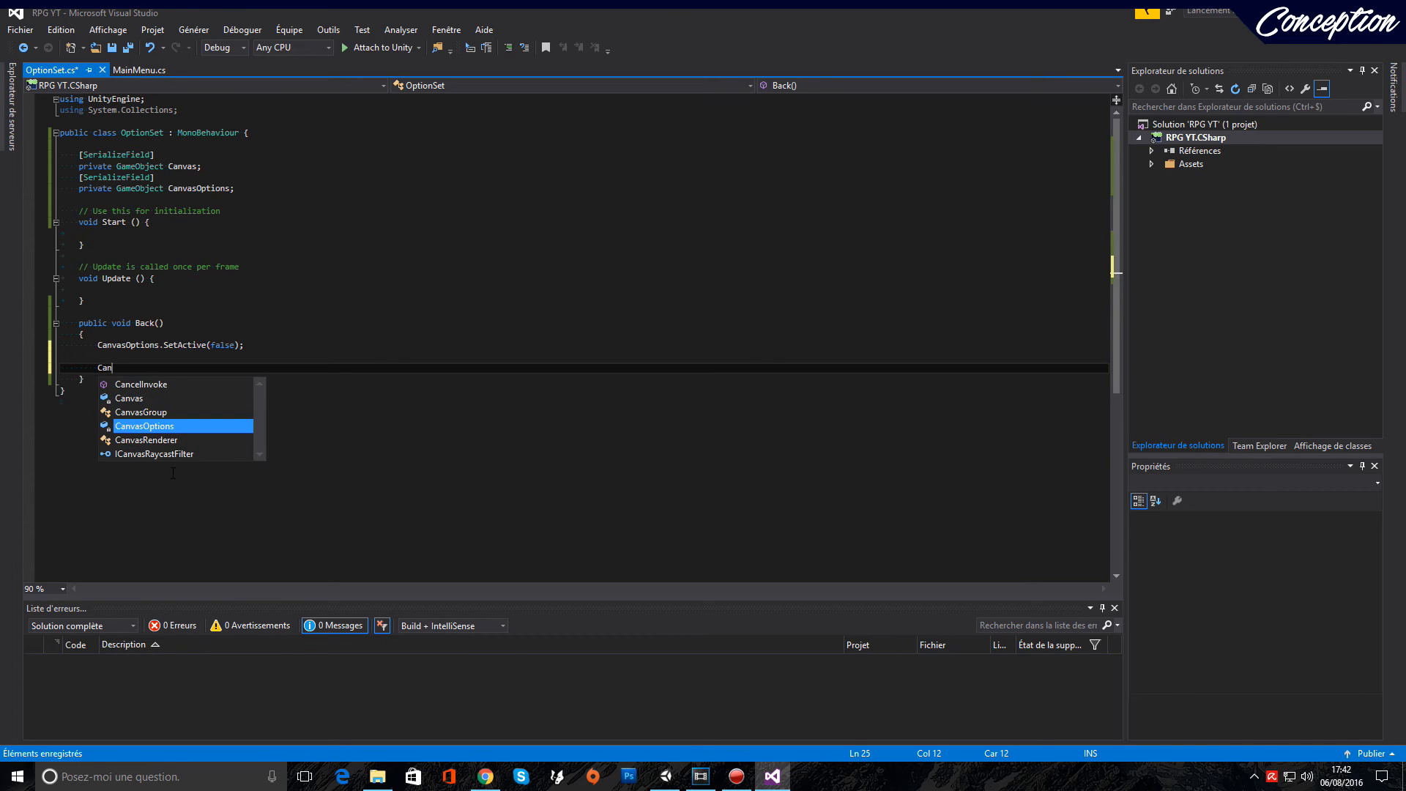
double_click(129, 399)
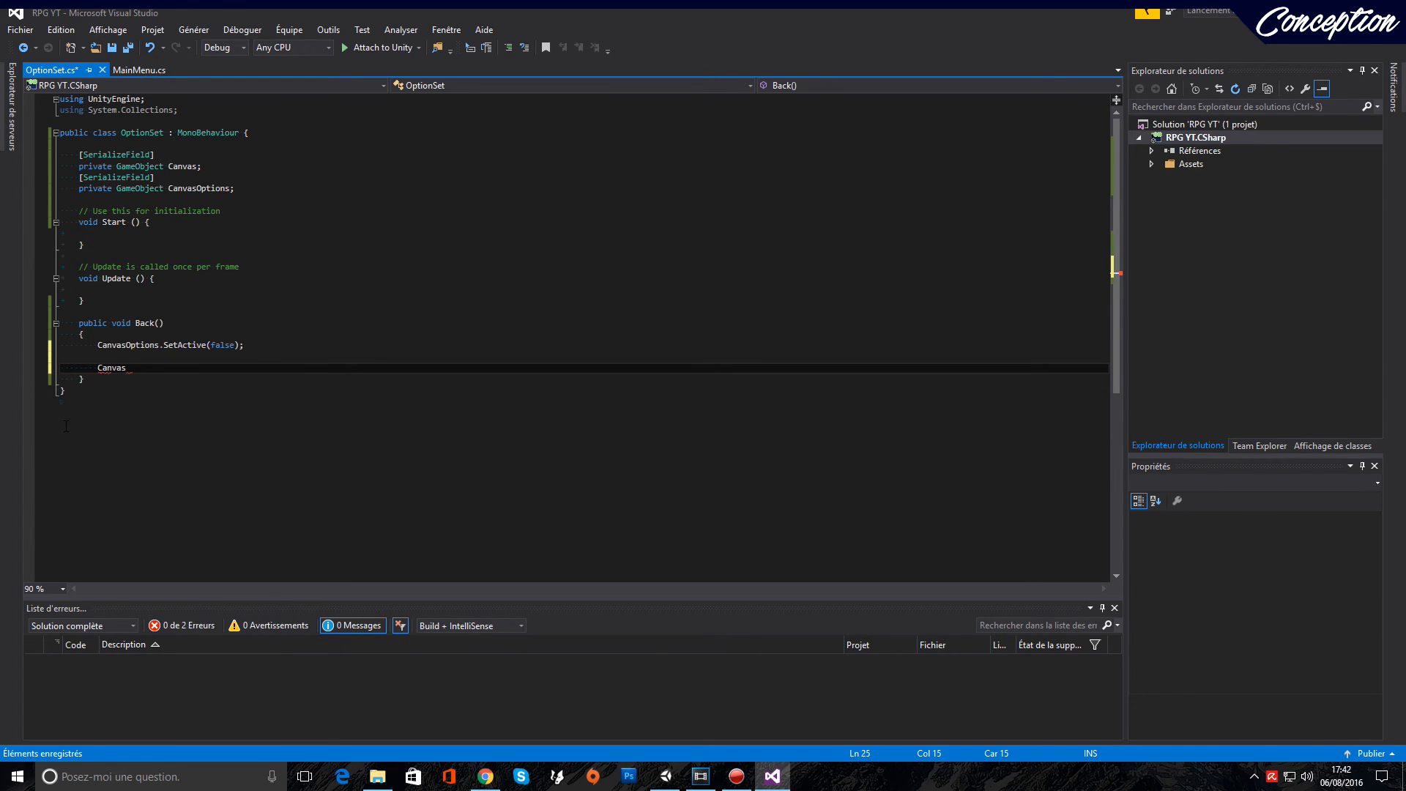
type(".SetActive")
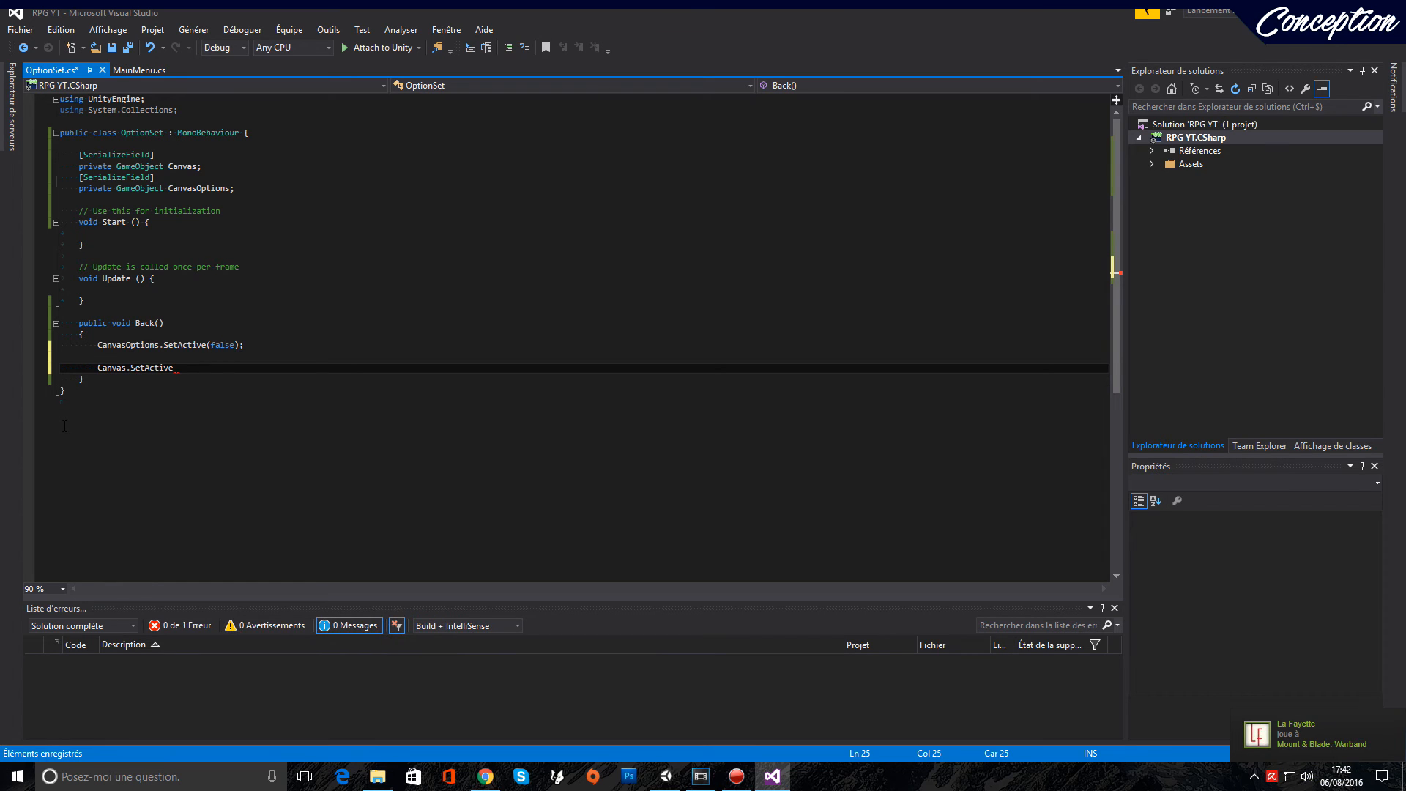
type("(")
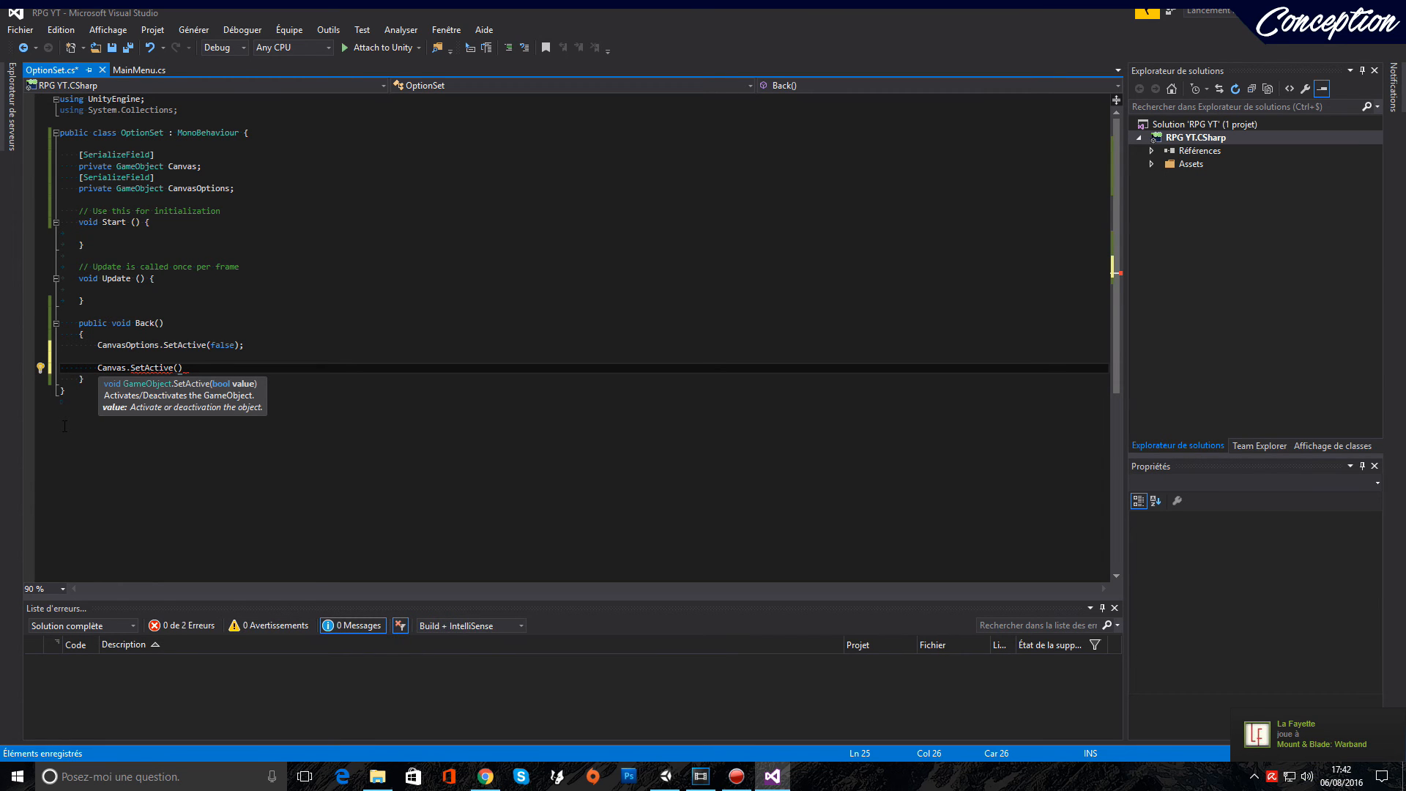
type("true);")
key("ctrl+s")
Add an empty public void fast() method below Back()
left_click(133, 382)
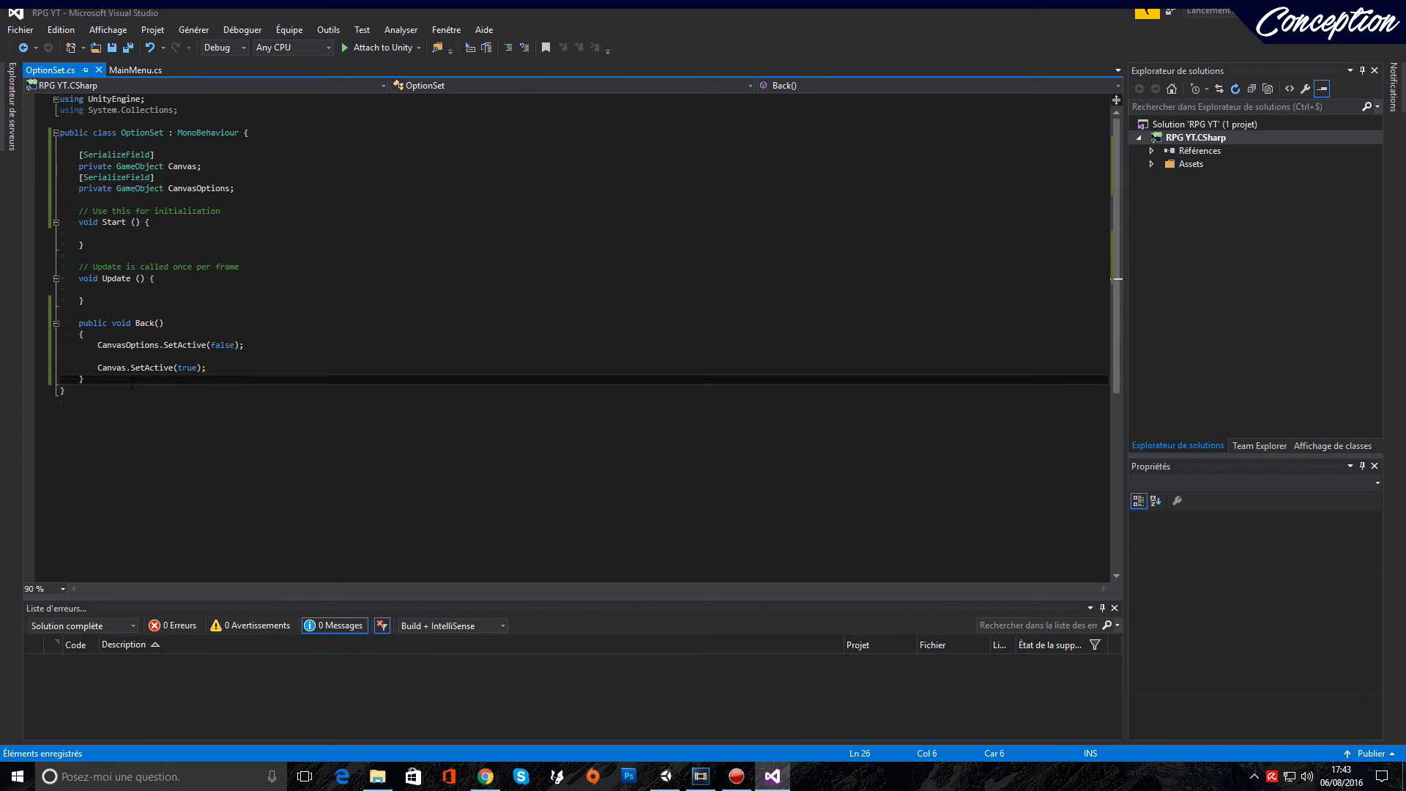
key("Return")
key("Return")
type("public ")
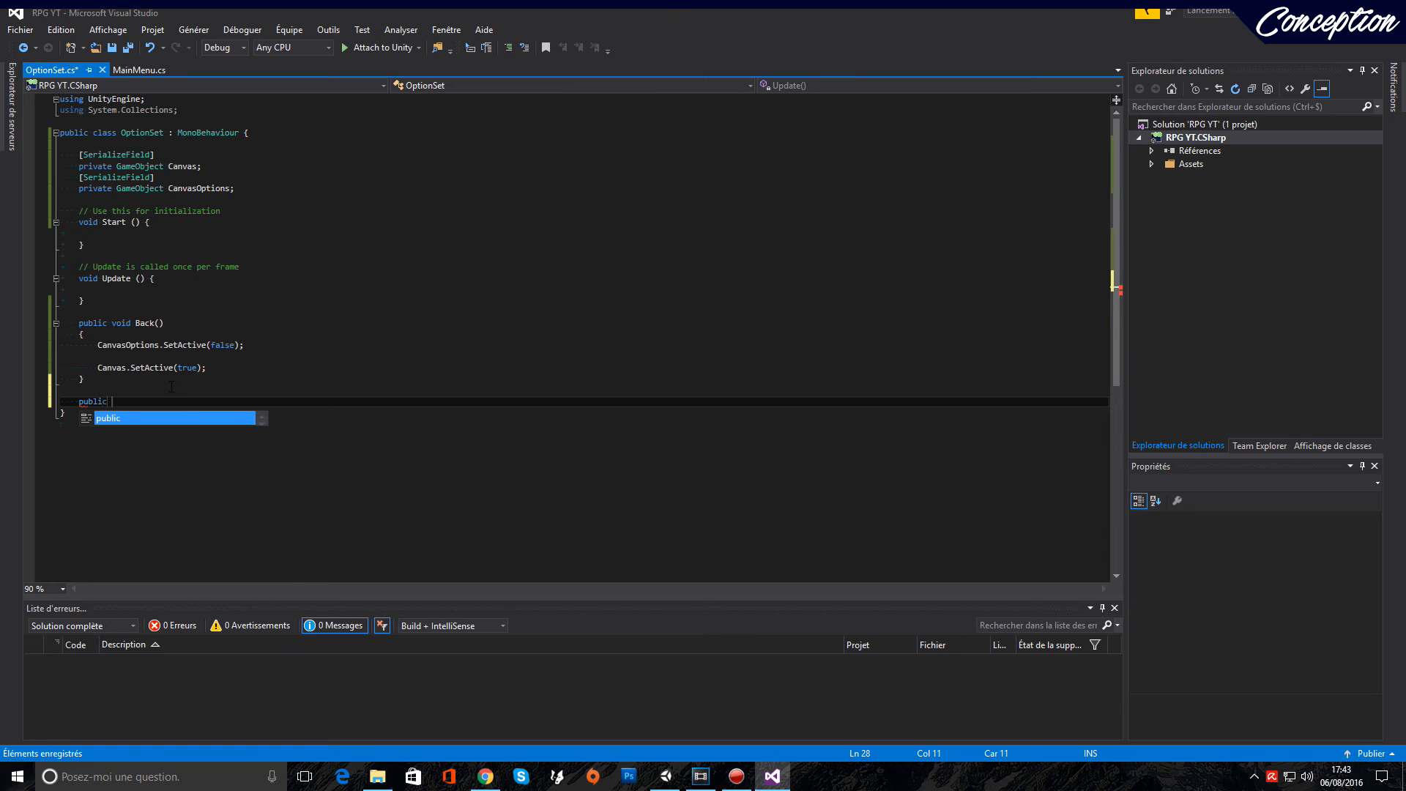
type("void ")
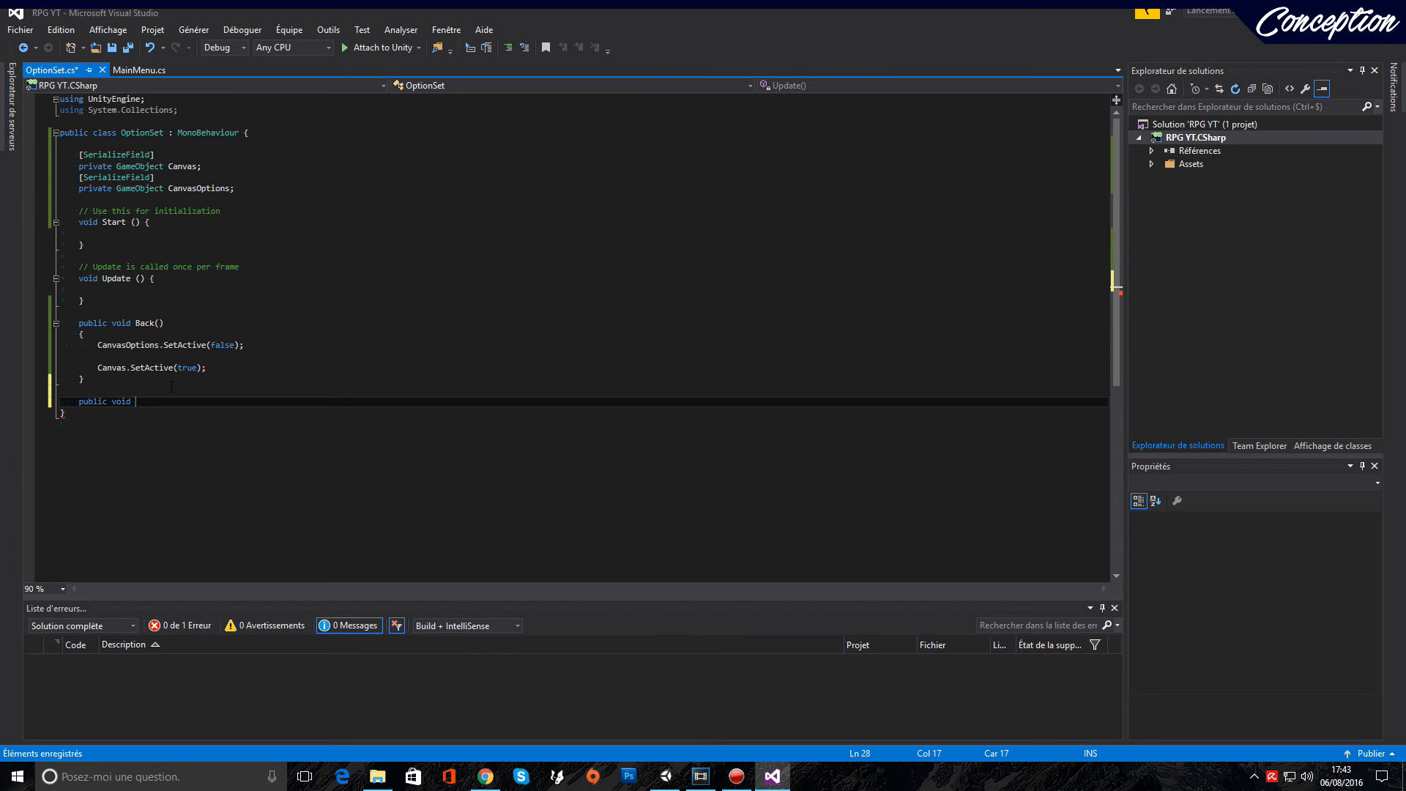
type("fast(")
type(" {")
key("Return")
Paste two copies of the empty fast() method below the original and rename the first copy simple
left_click_drag(132, 438, 57, 402)
key("ctrl+c")
left_click(172, 434)
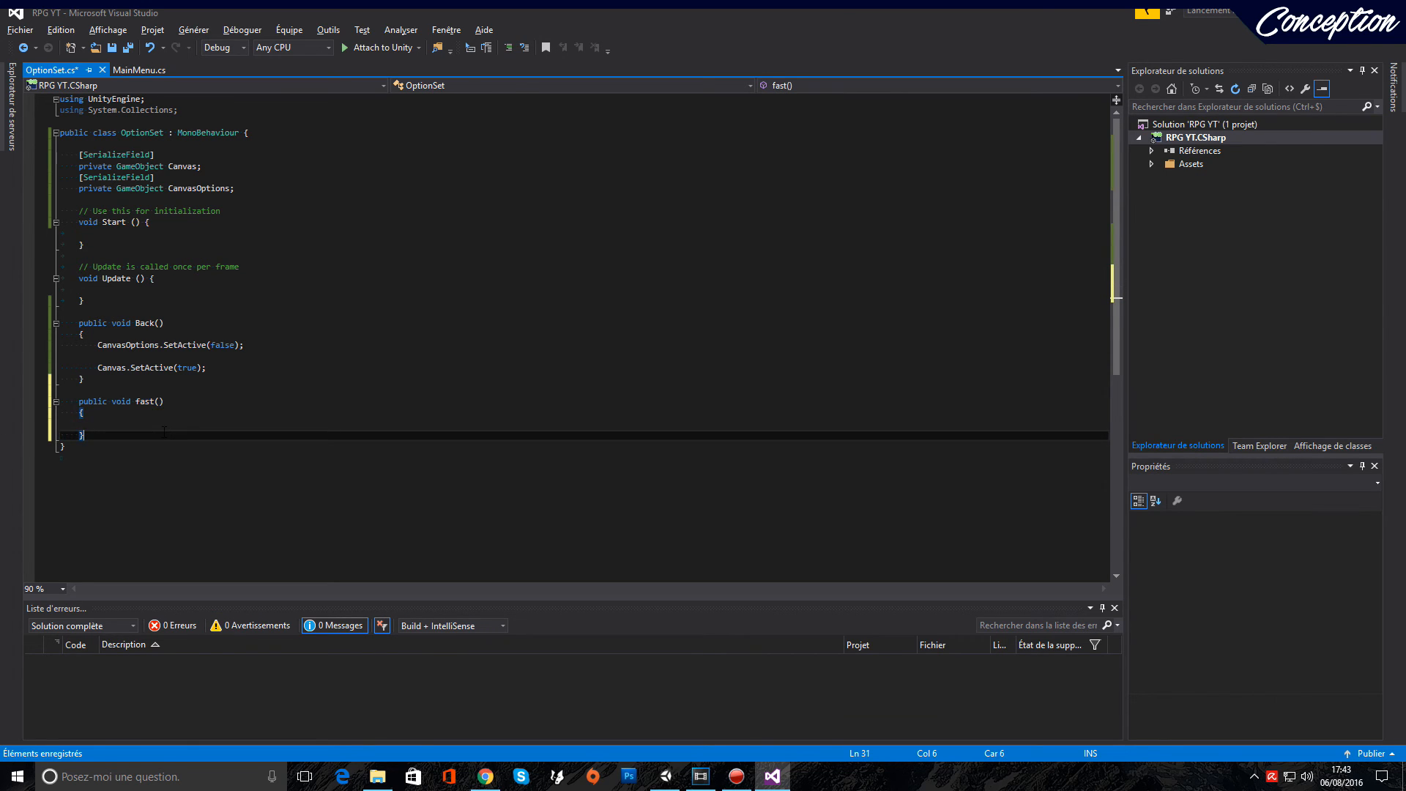
key("ctrl+v")
key("ctrl+v")
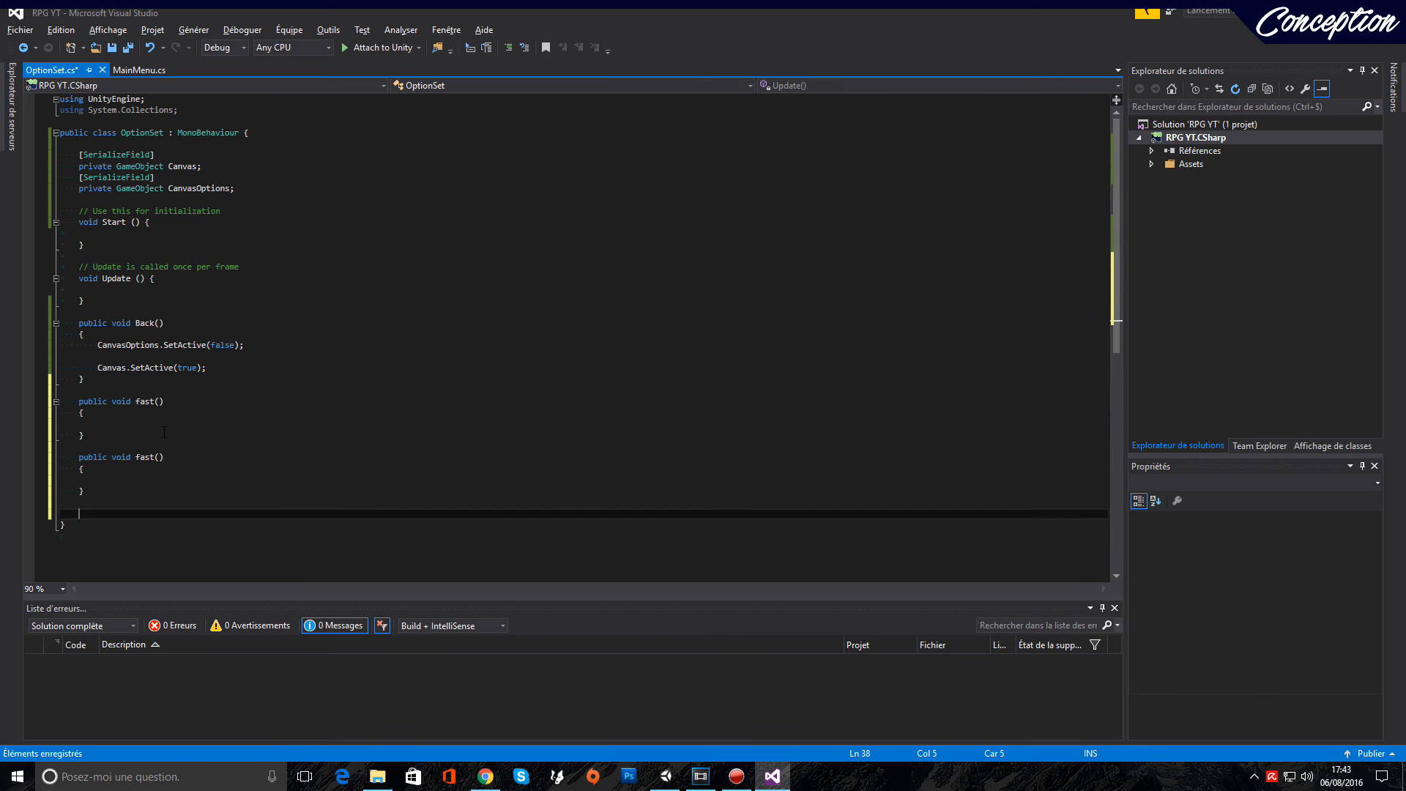
double_click(145, 458)
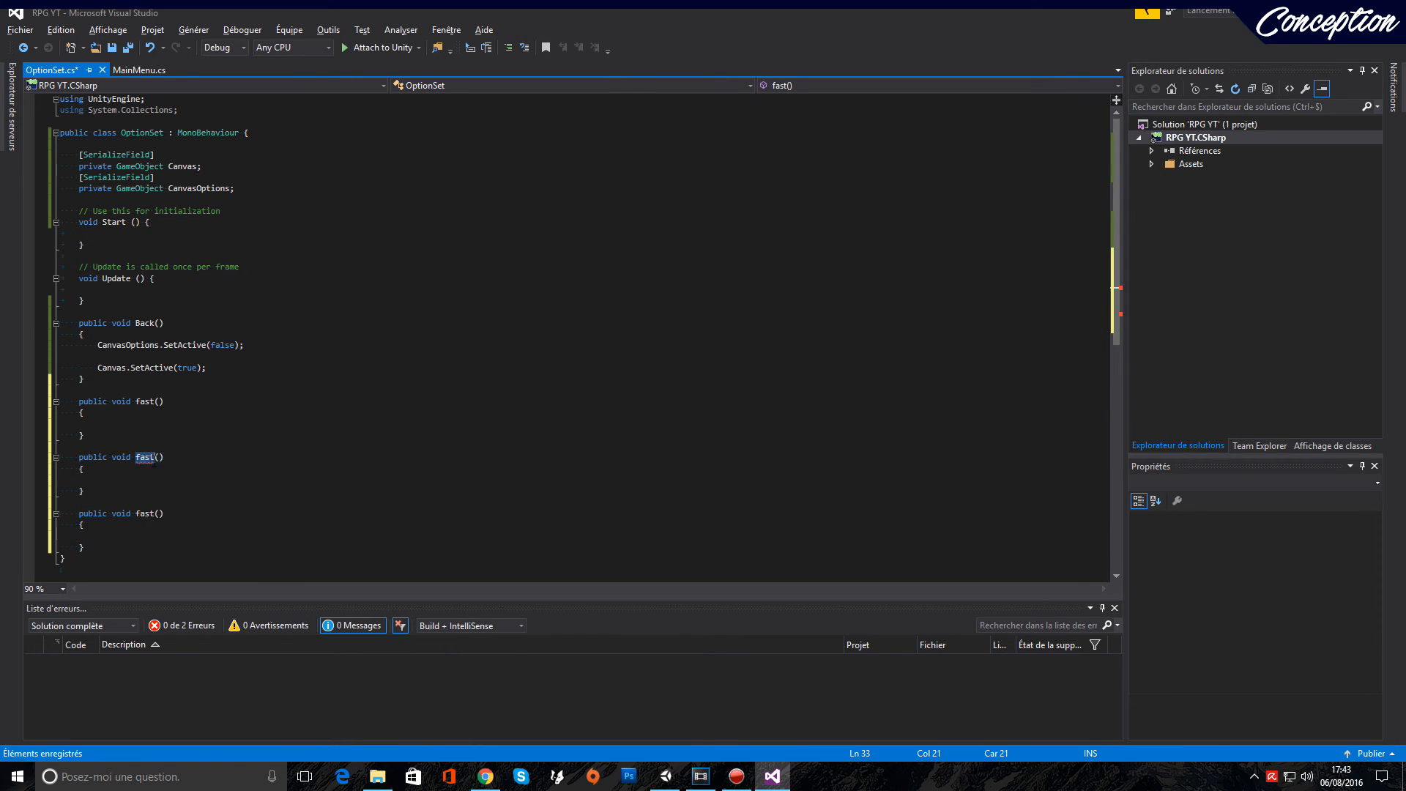
type("simple")
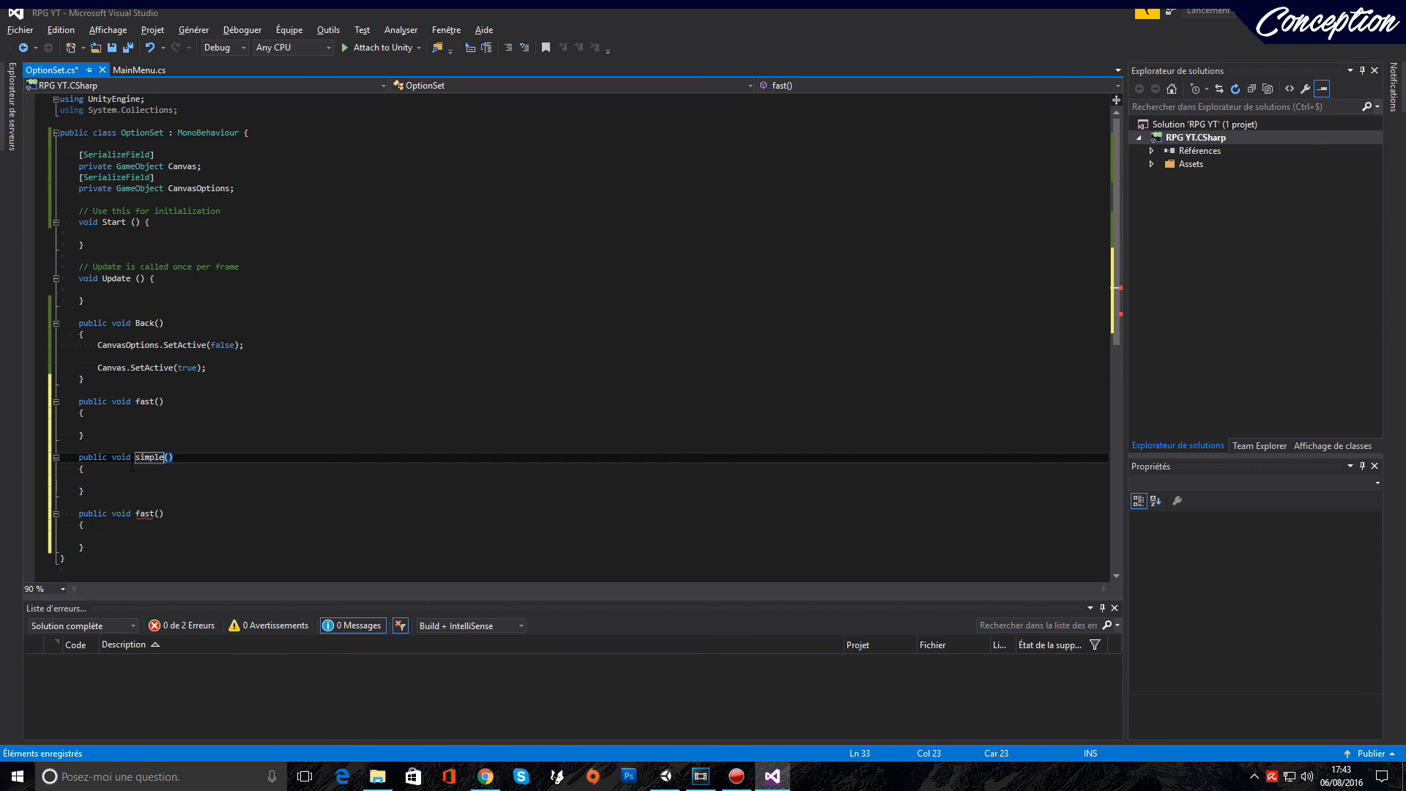
Rename the last copy of the fast() method beautiful and save the script
left_click(136, 513)
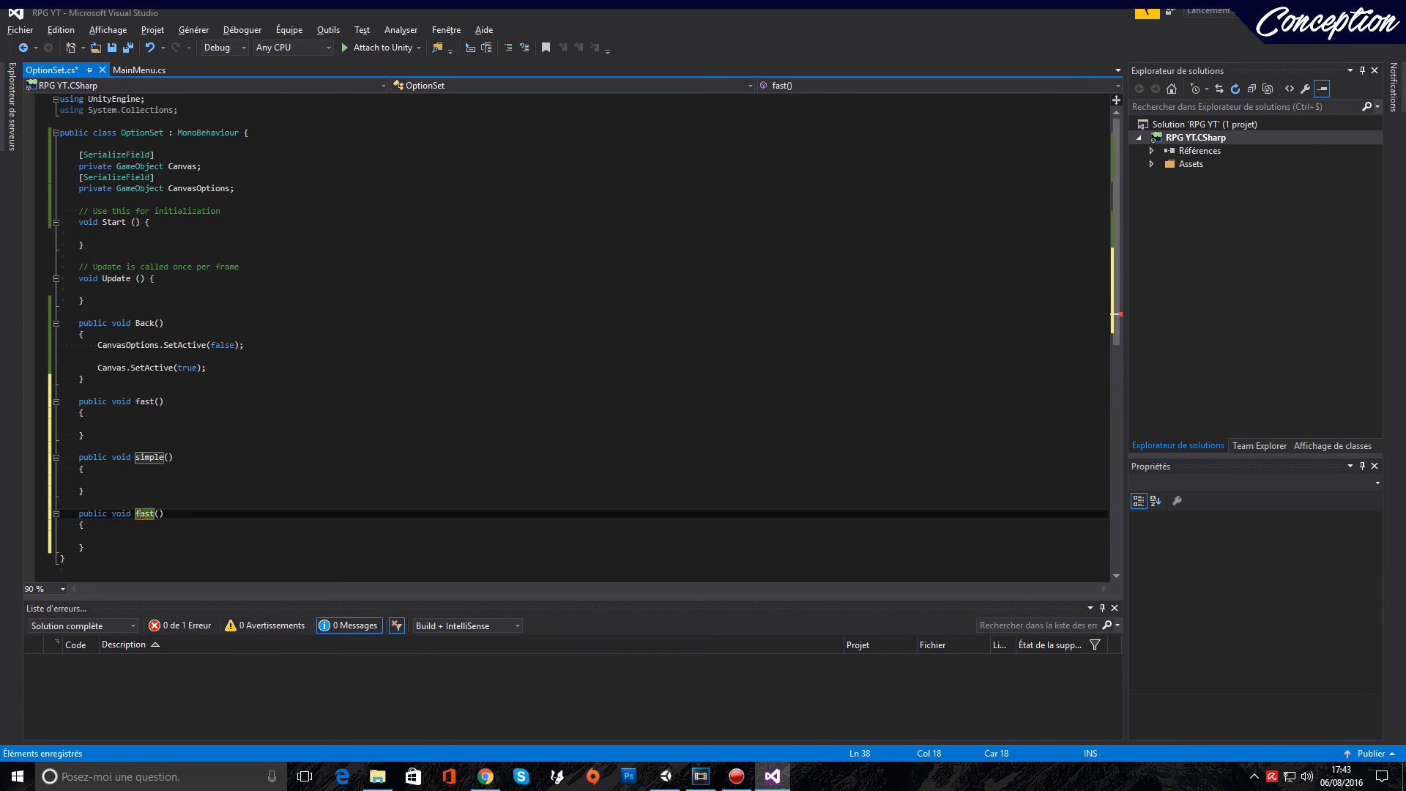
double_click(137, 514)
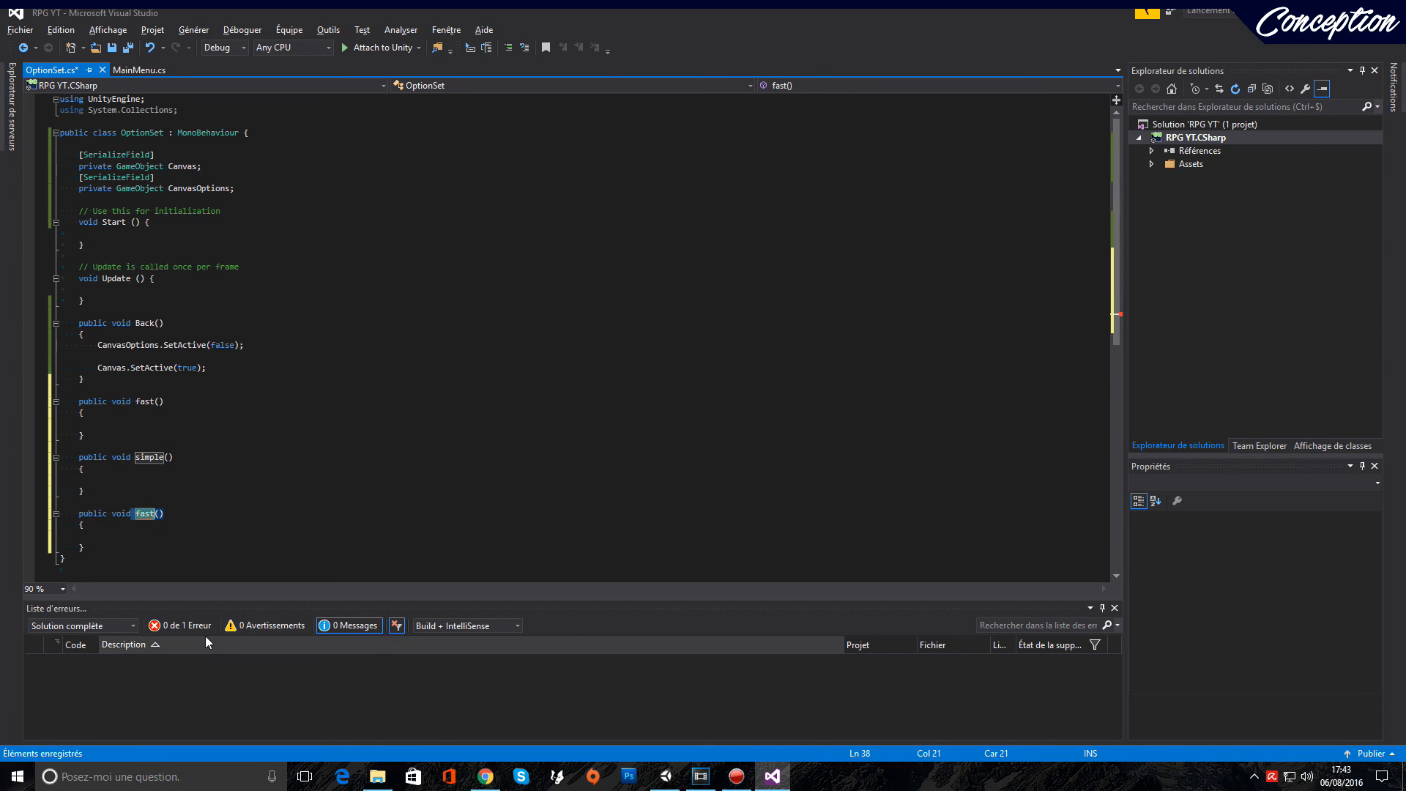
key("BackSpace")
type("beu")
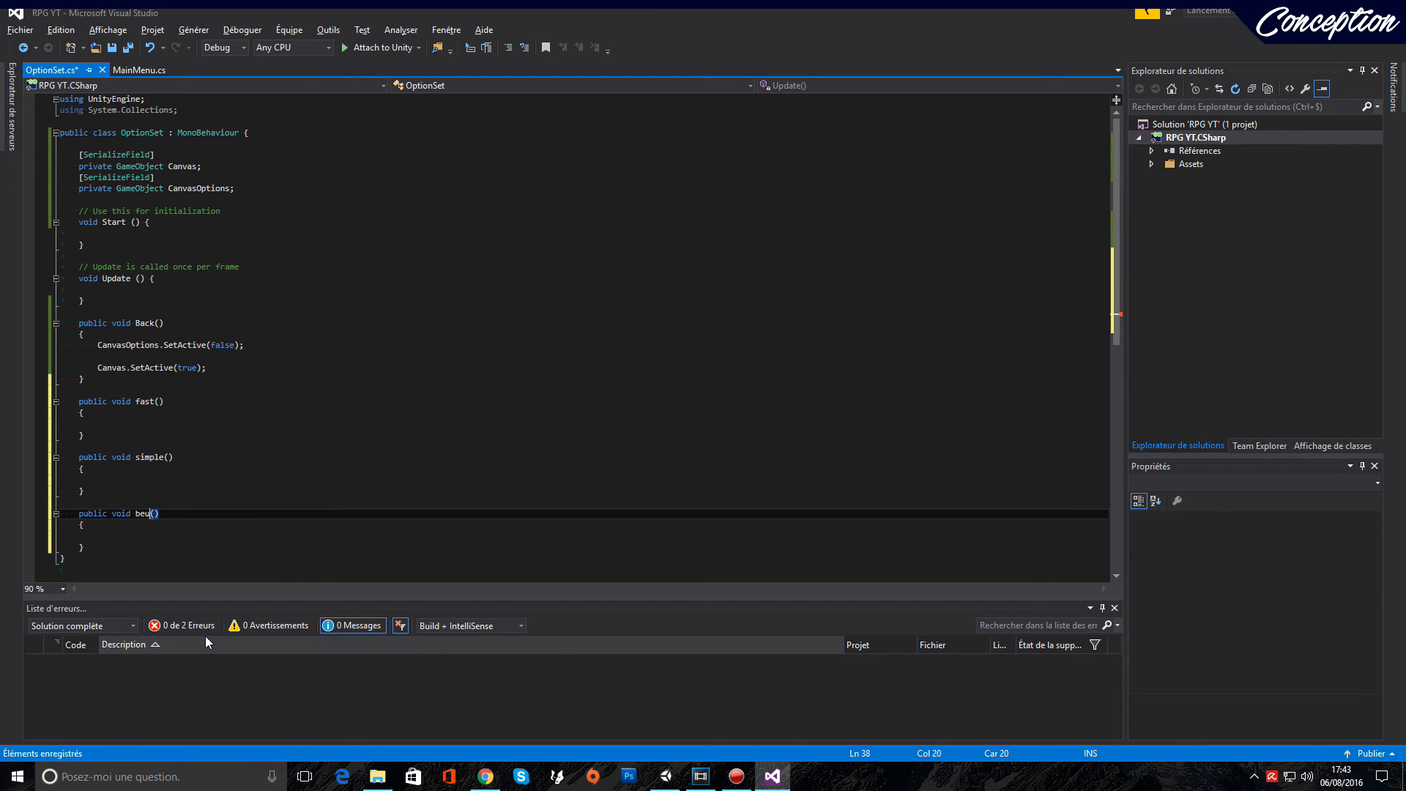
key("BackSpace")
type("ati")
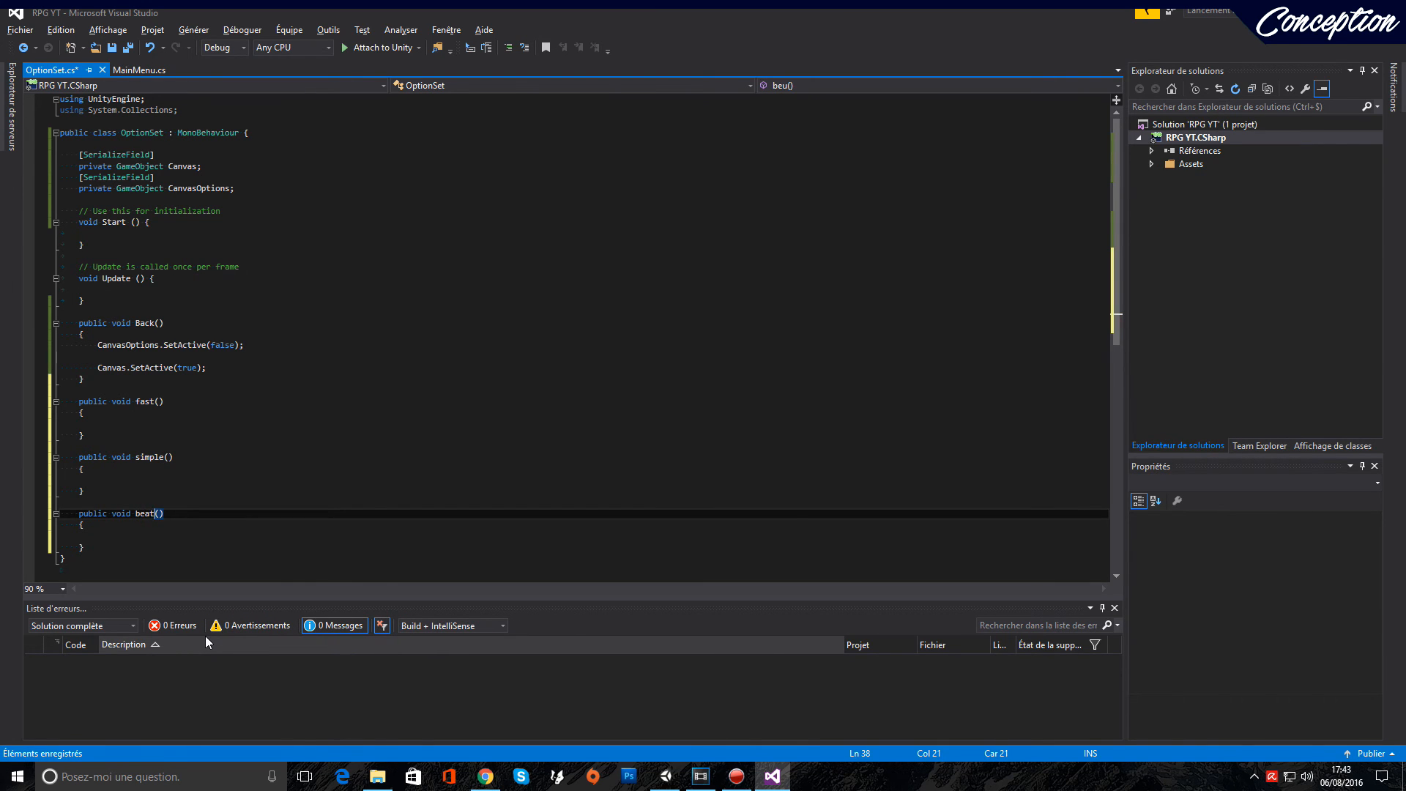
type("ful")
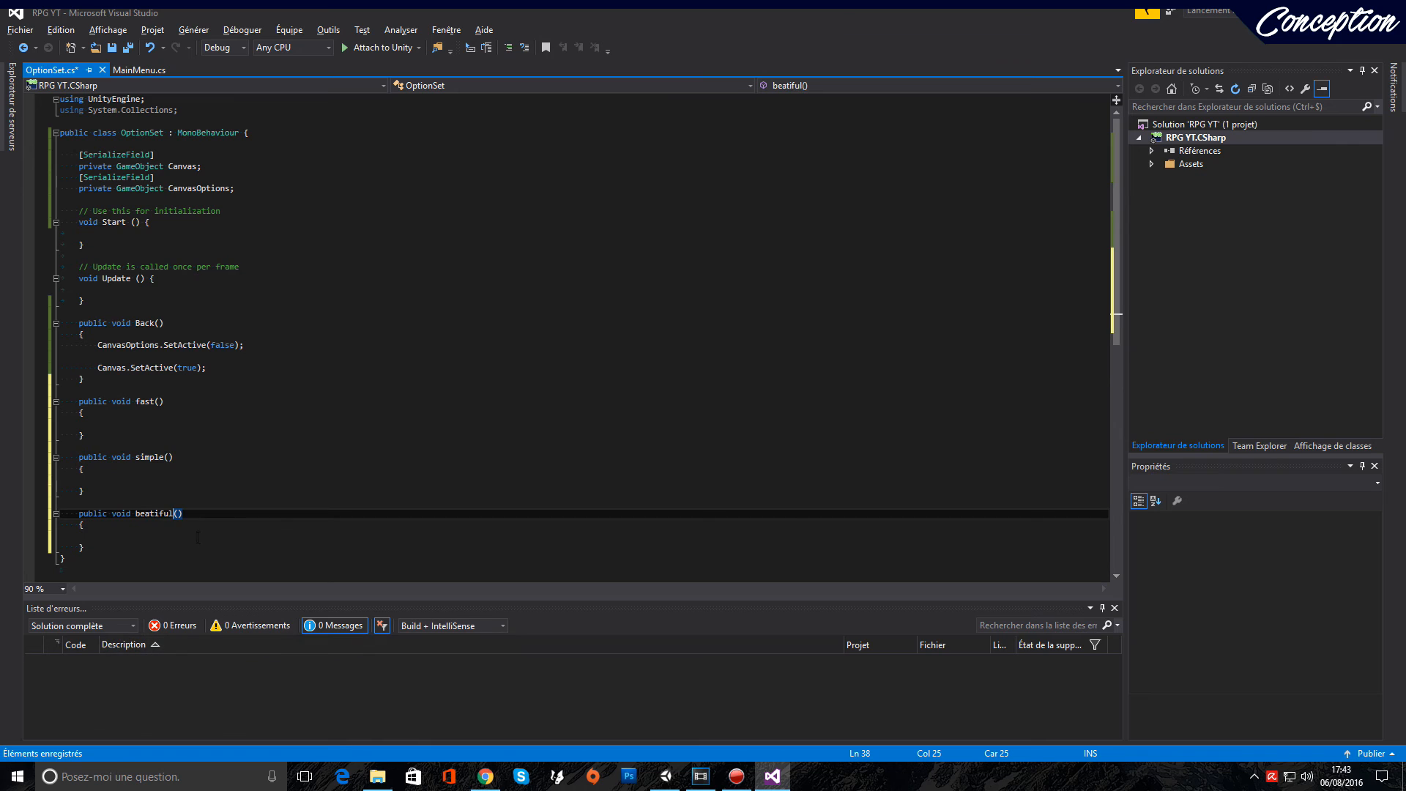
key("Left")
key("Left")
key("Left")
key("Left")
key("Left")
type("u")
left_click(218, 514)
key("ctrl+s")
Write the statement QualitySettings.currentLevel = QualityLevel.Fast; inside the fast() method
left_click(196, 421)
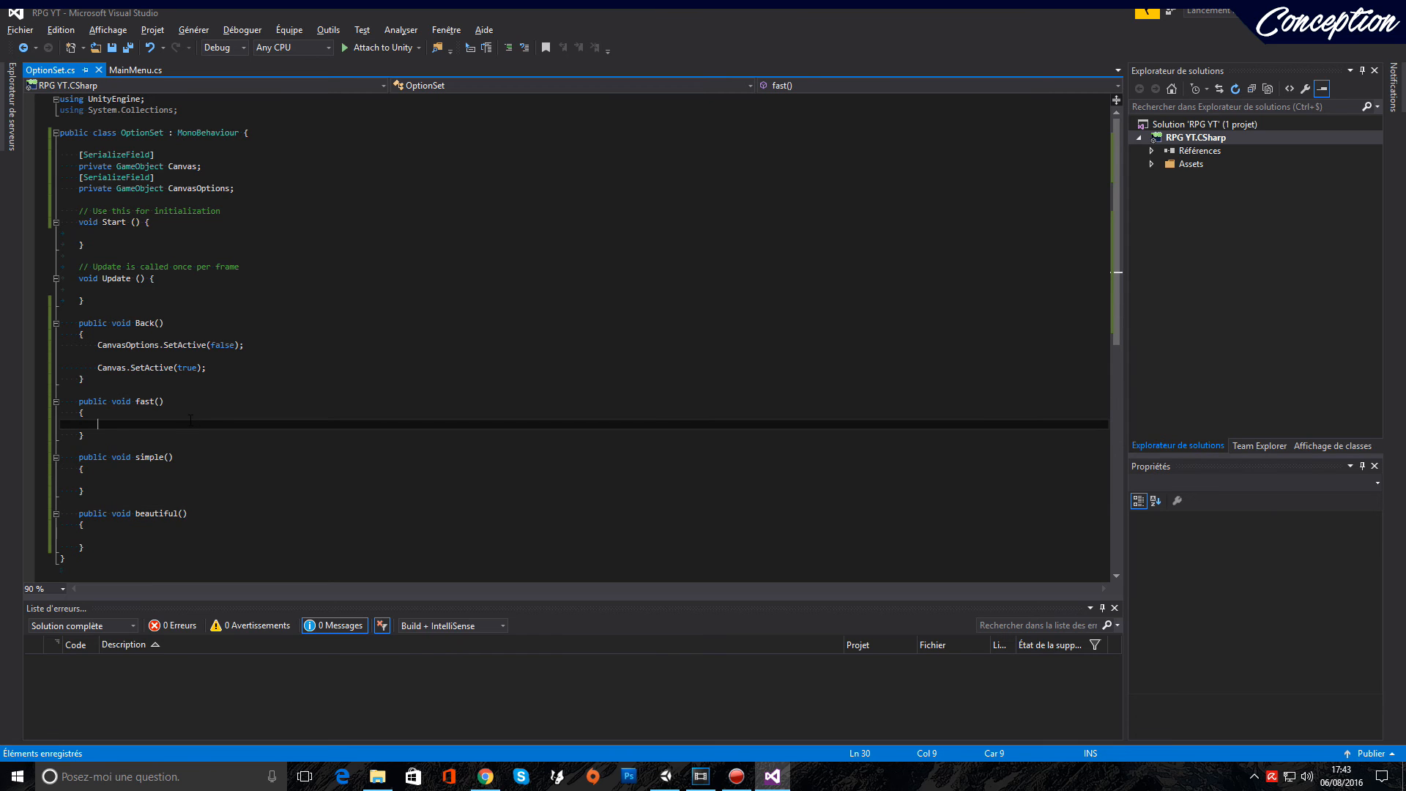
type("Qua")
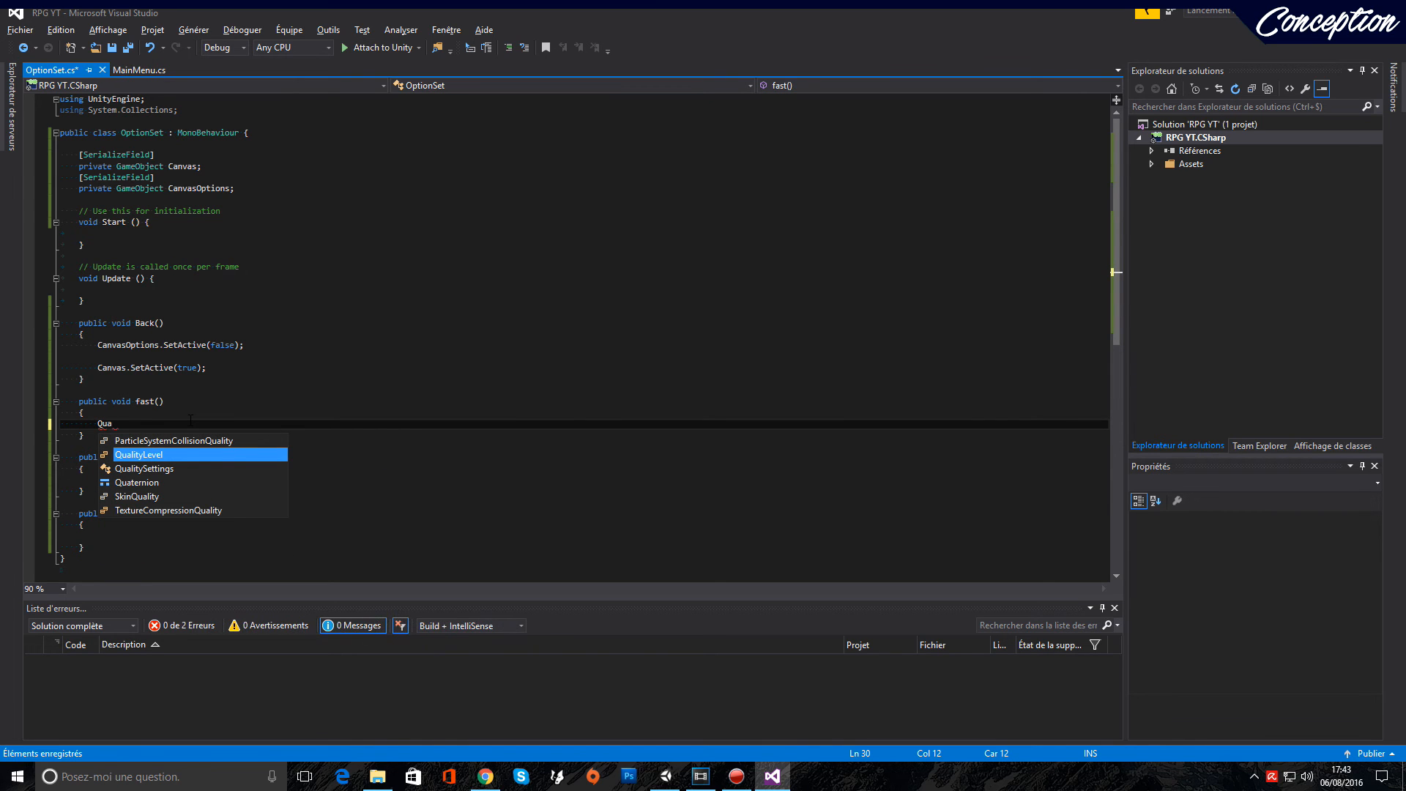
double_click(187, 464)
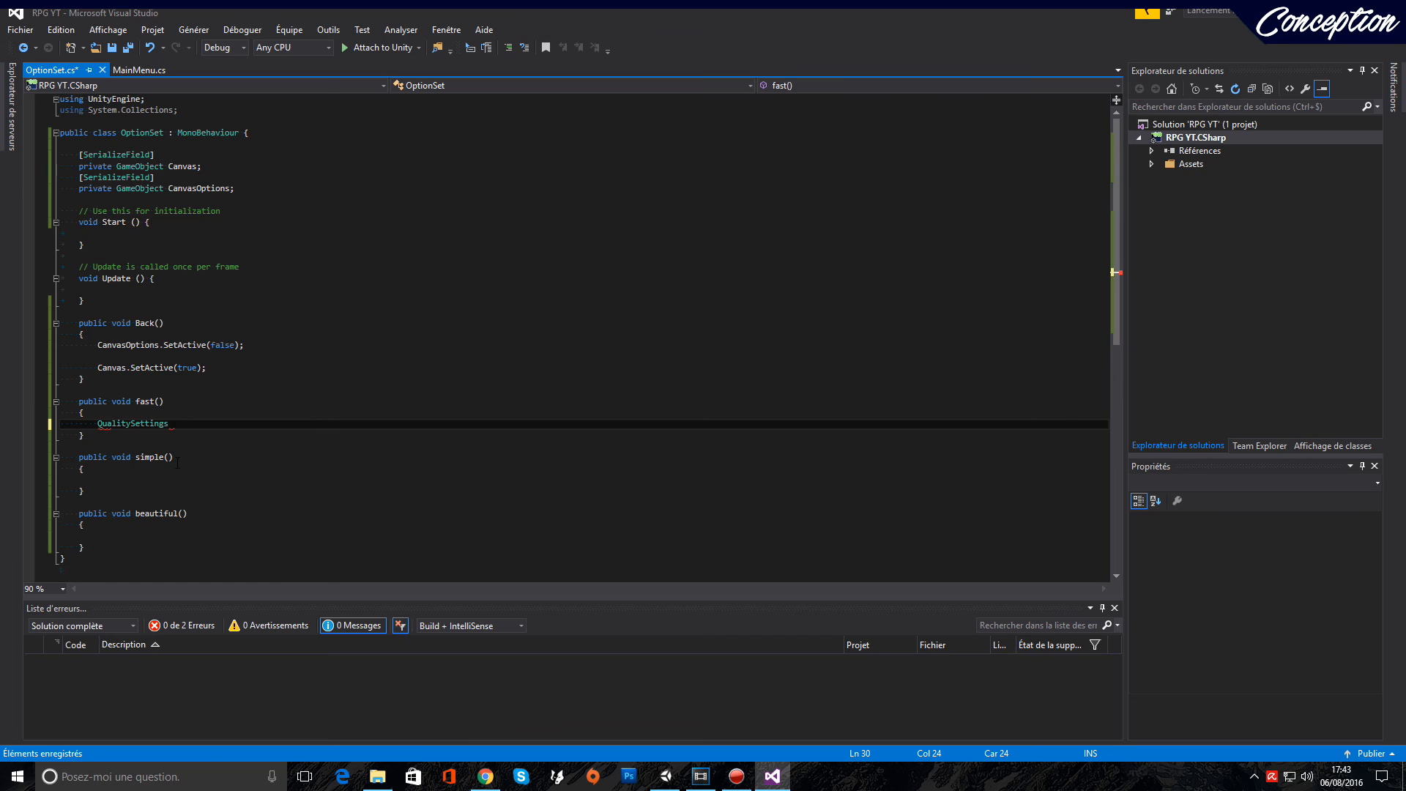
type(".")
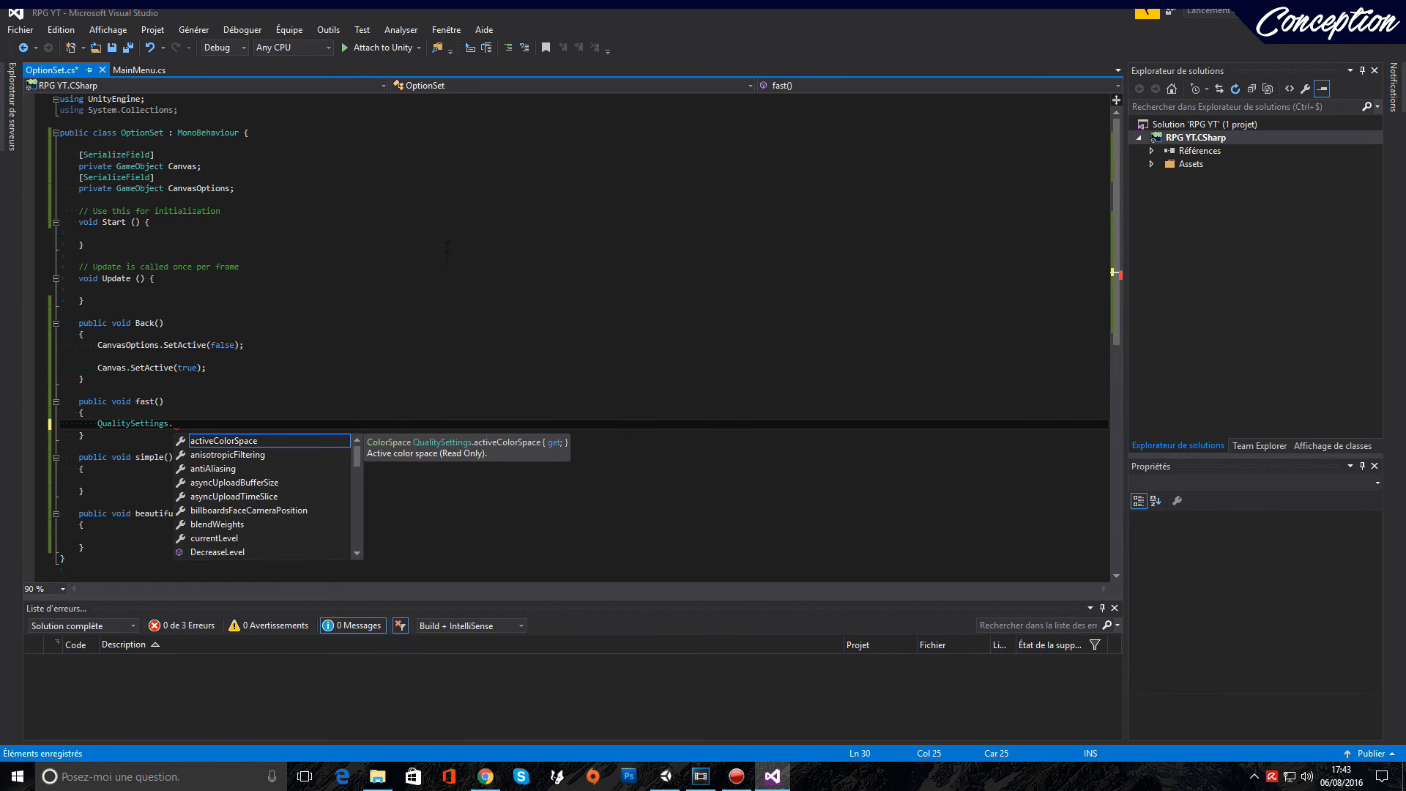
double_click(249, 539)
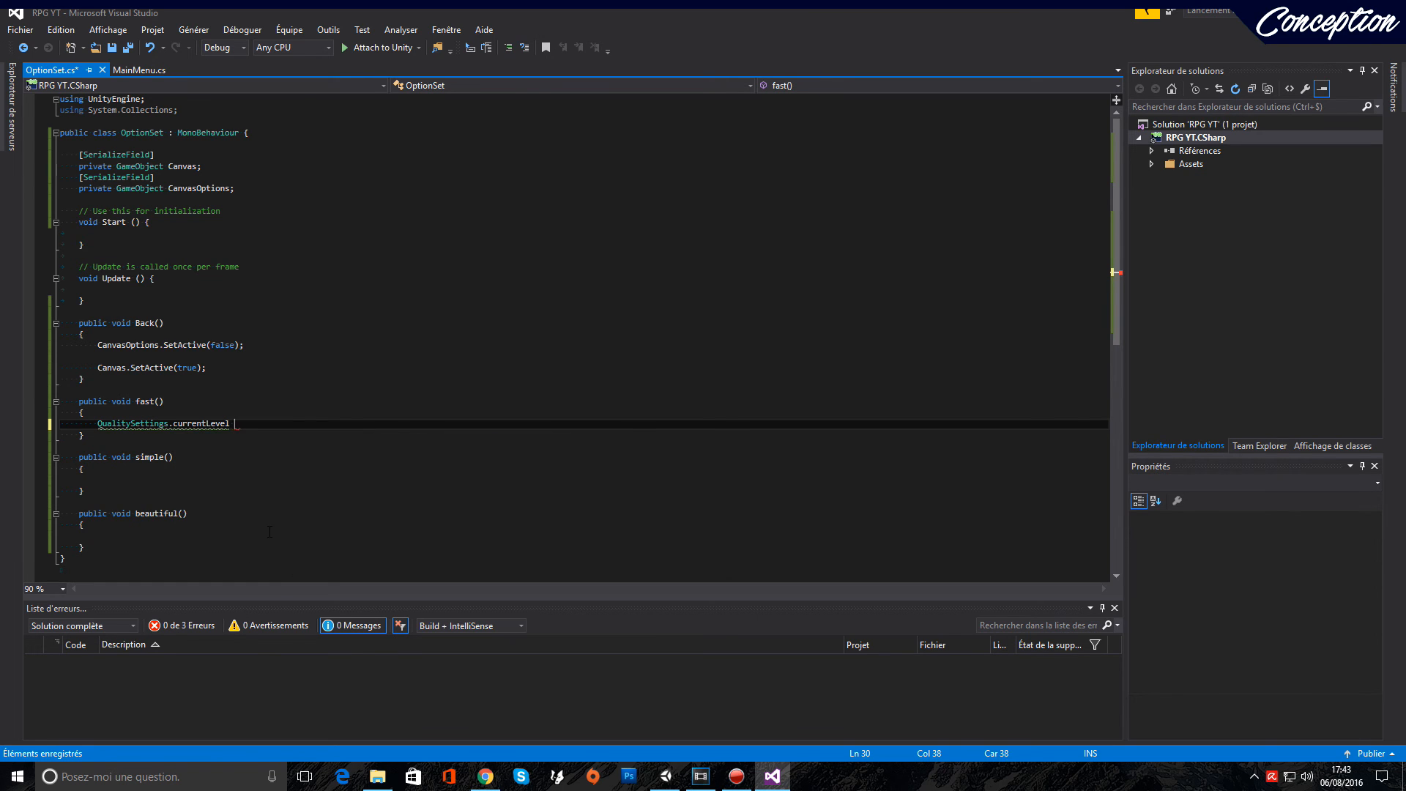
type("= ")
type("0")
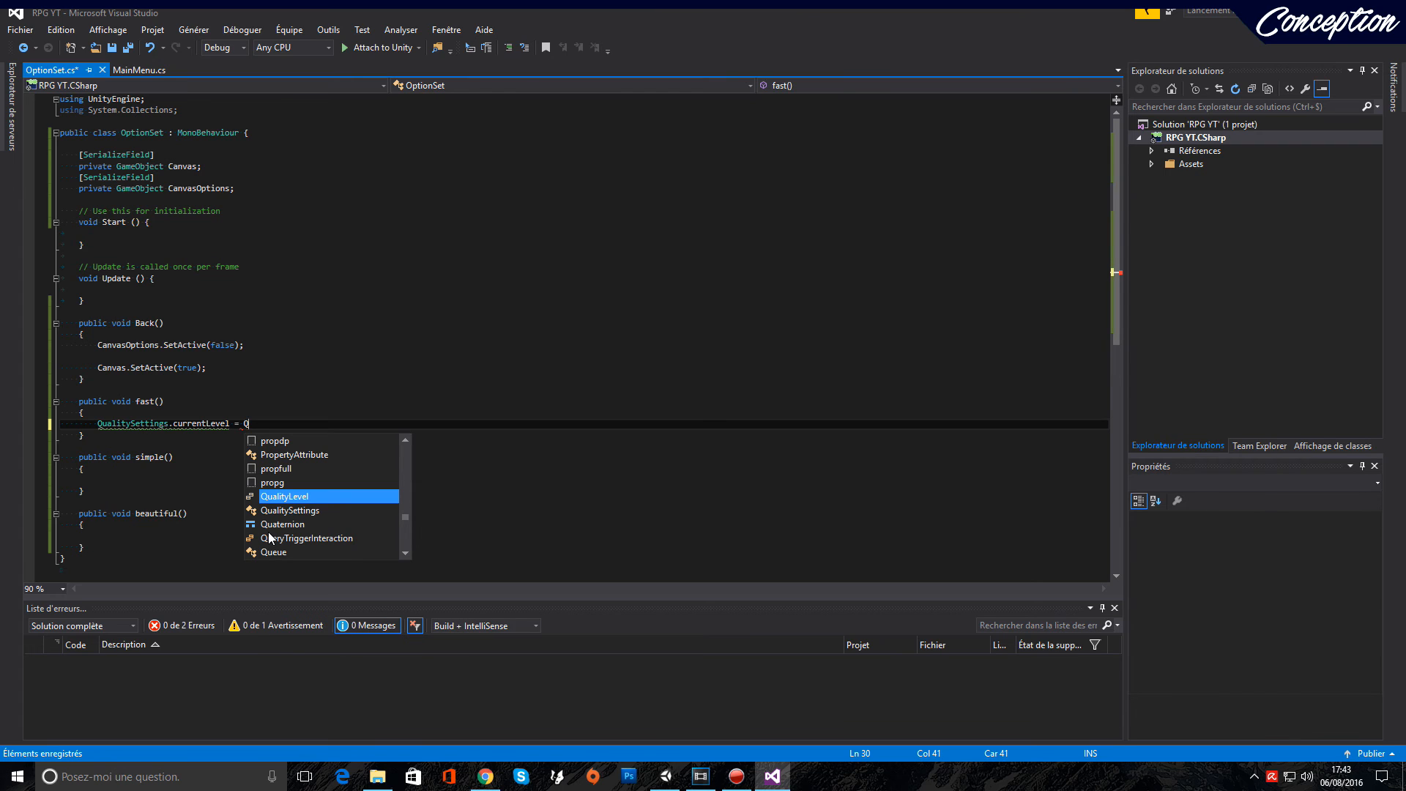
key("Tab")
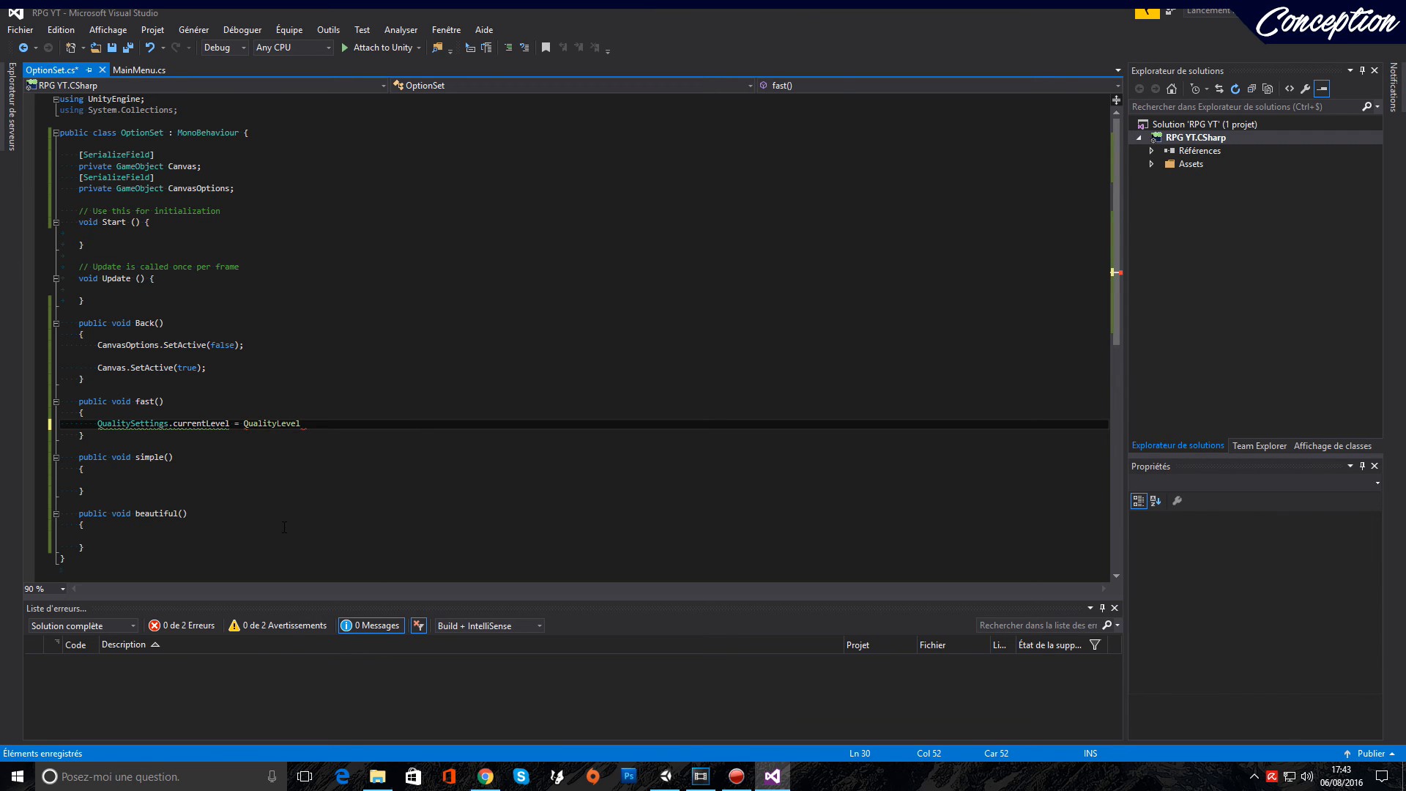
type(".")
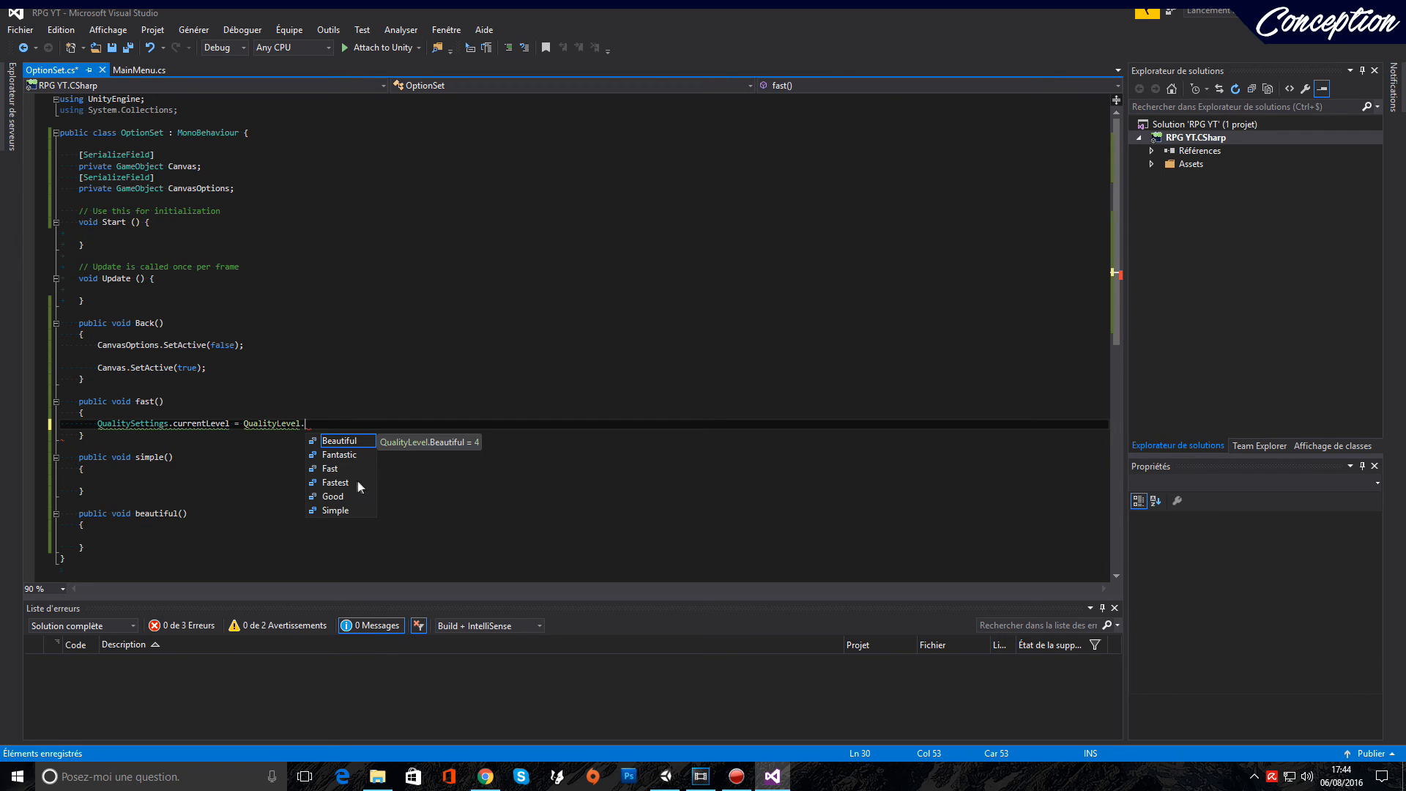
double_click(340, 468)
type(";")
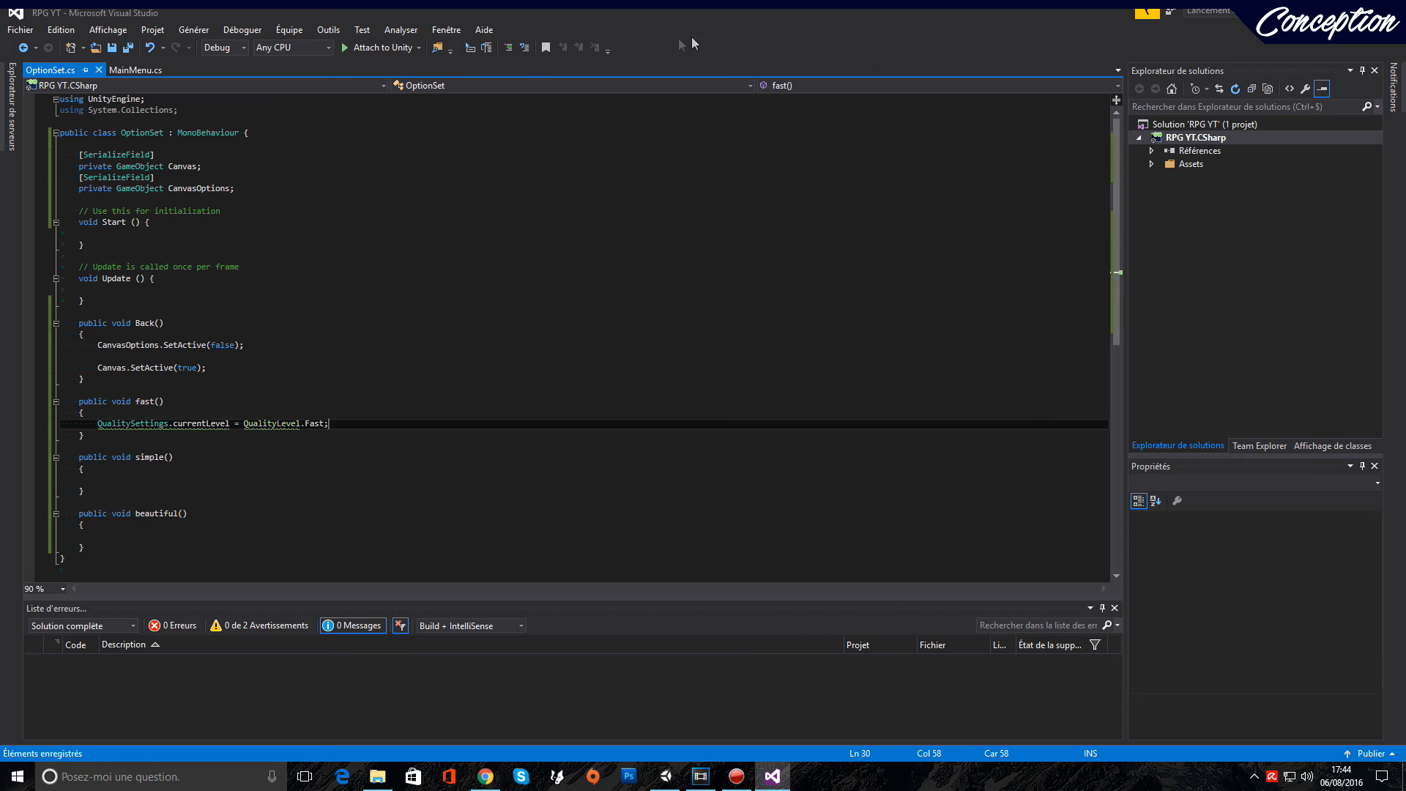
left_click_drag(351, 438, 177, 425)
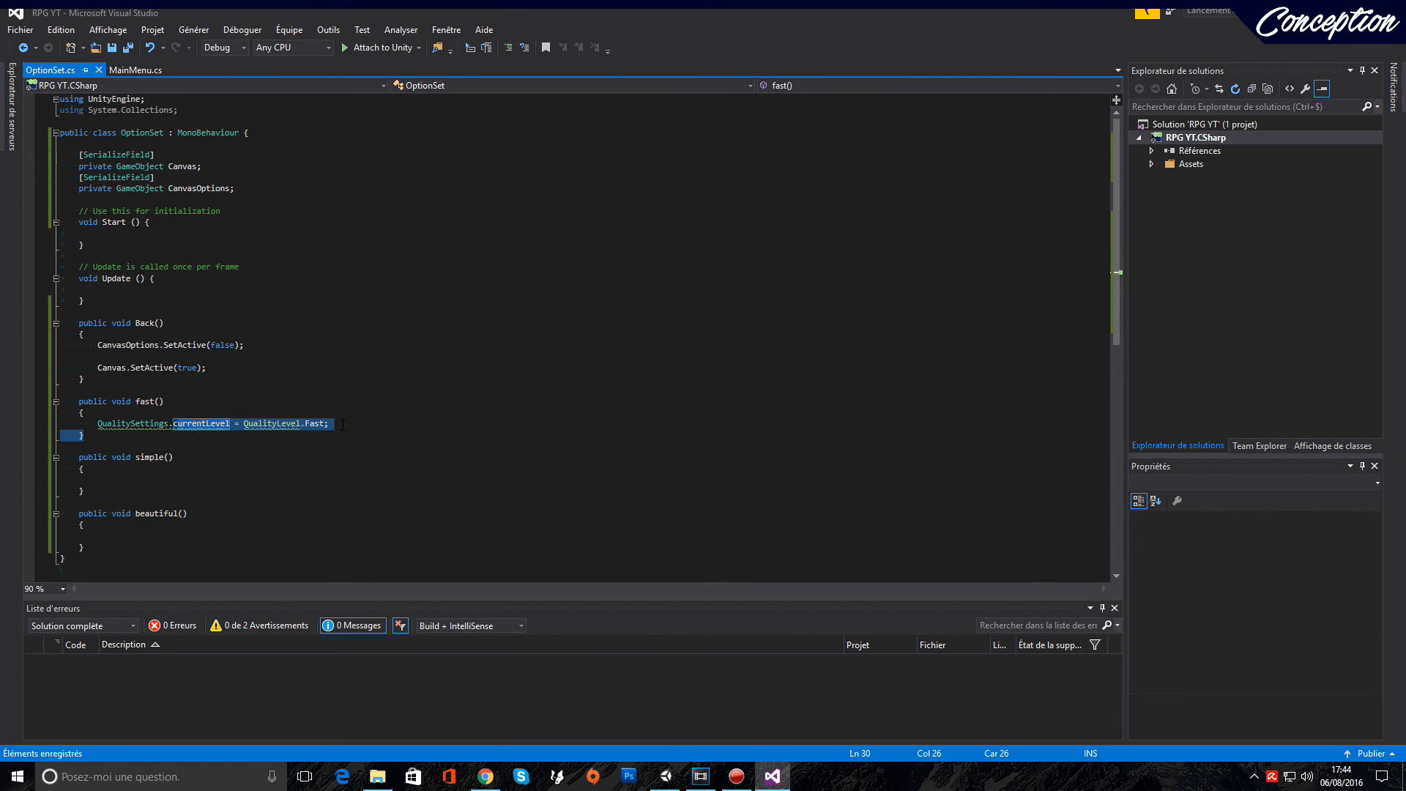
left_click_drag(342, 425, 98, 427)
left_click(377, 417)
left_click_drag(348, 425, 100, 427)
left_click(397, 435)
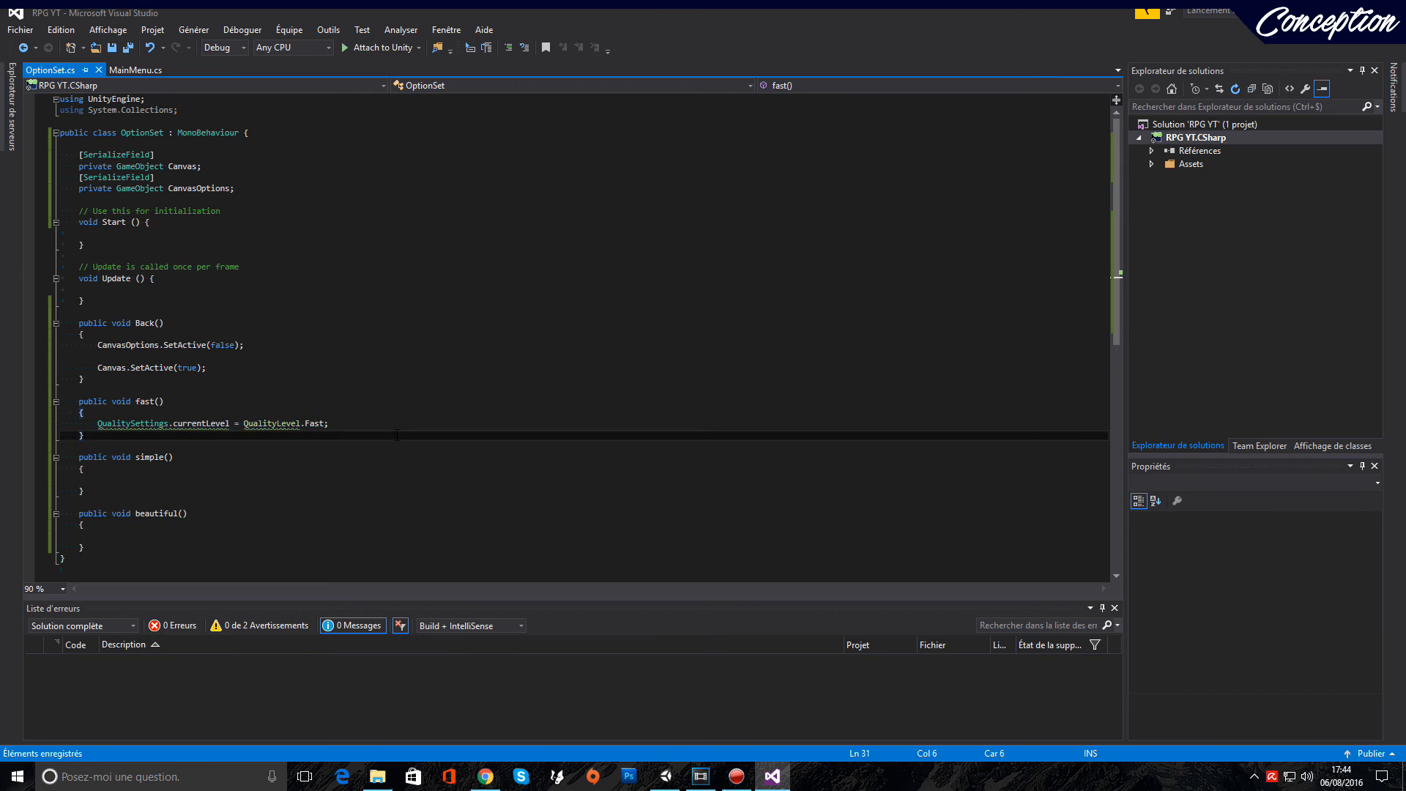
left_click(380, 424)
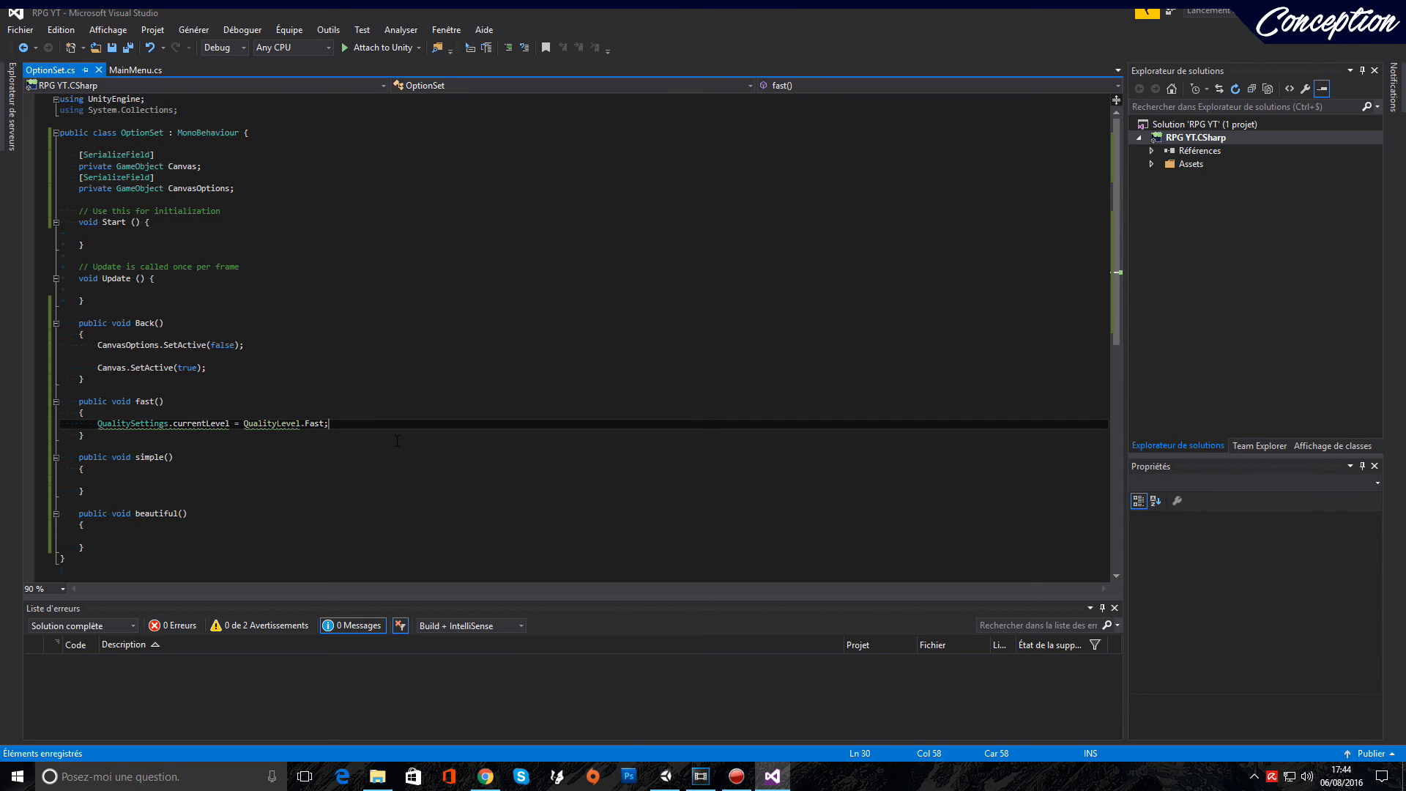
Copy the QualitySettings.currentLevel statement from fast() into the bodies of simple() and beautiful()
left_click_drag(97, 423, 358, 424)
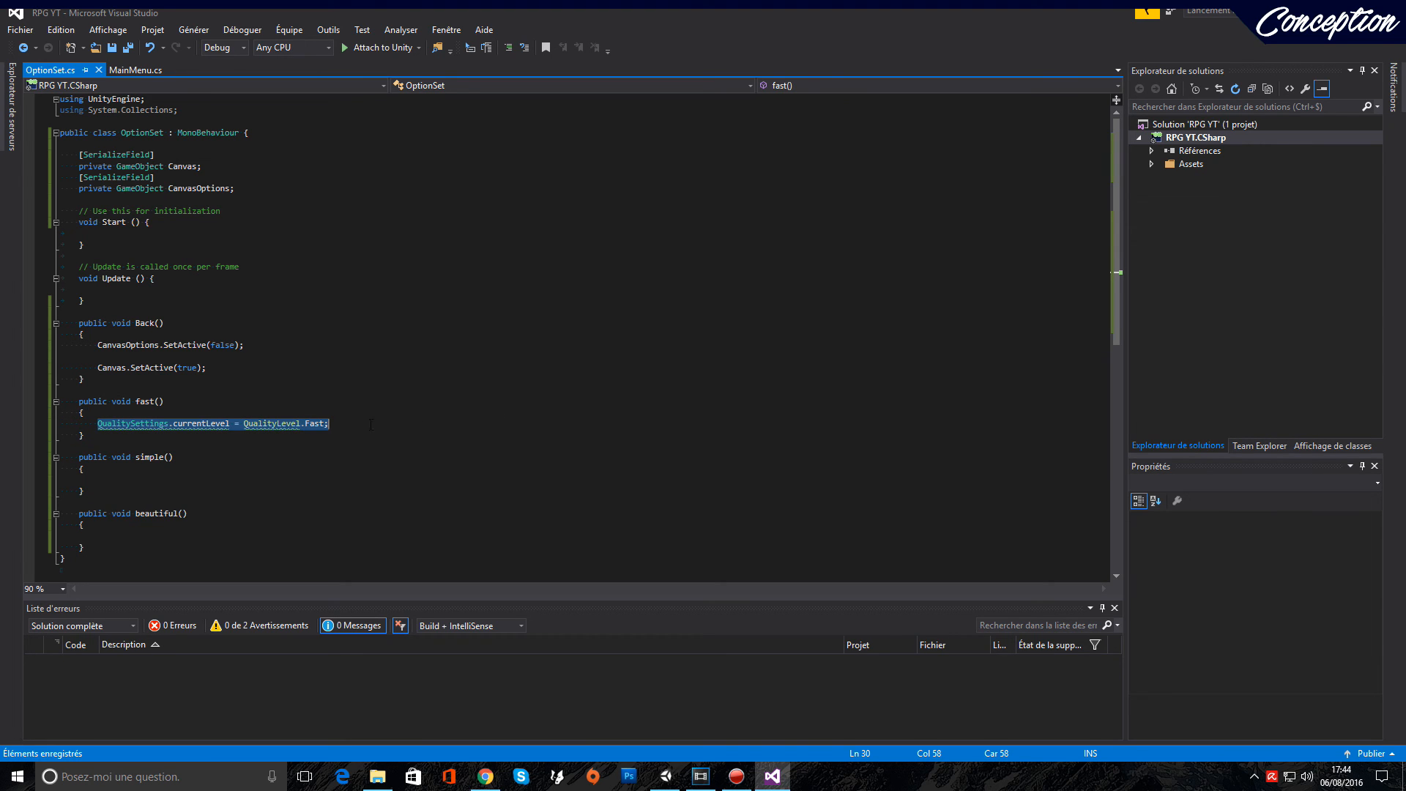
key("ctrl+c")
left_click(209, 475)
key("Down")
key("ctrl+v")
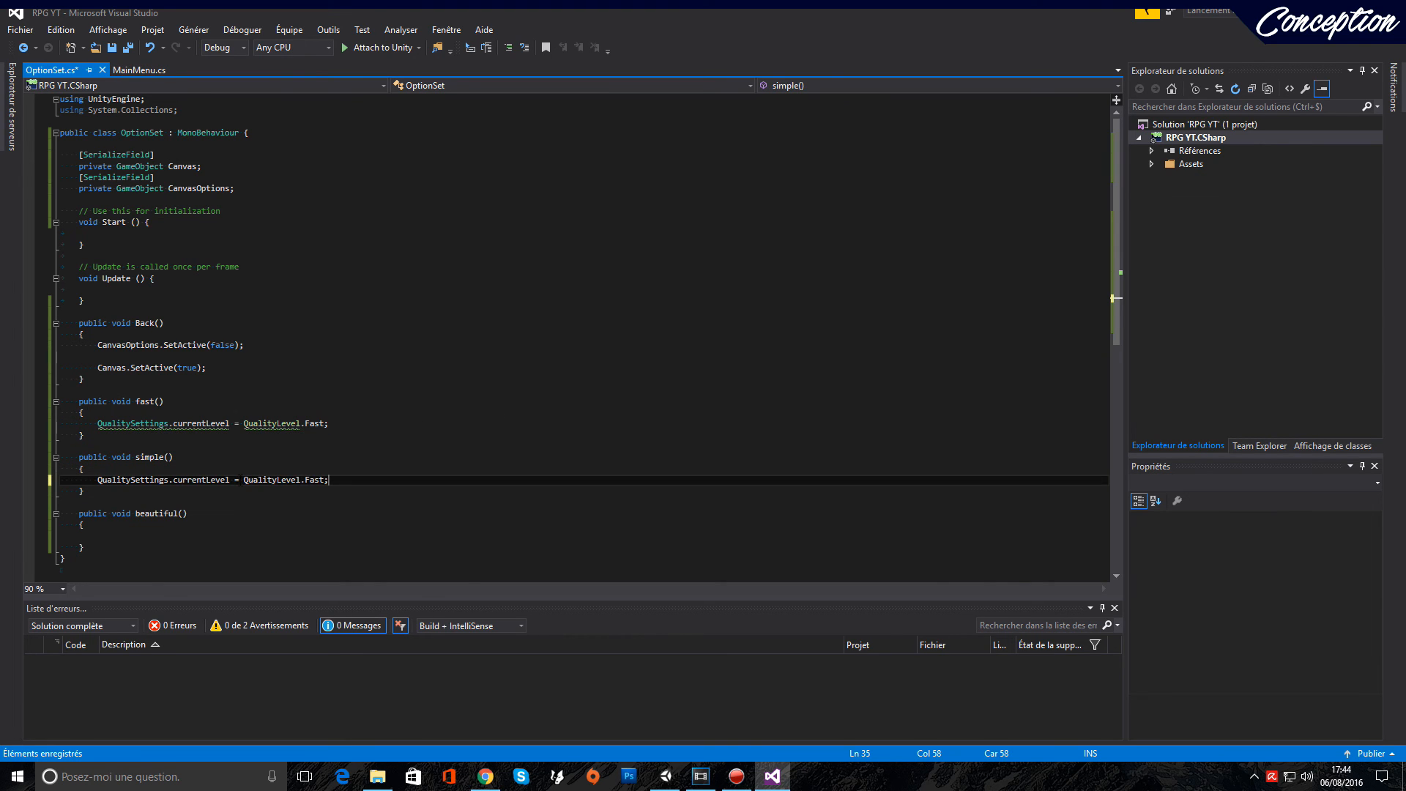
left_click(172, 537)
key("ctrl+v")
Change the quality level to Simple in simple() and to Beautiful in beautiful(), and save the script
double_click(315, 480)
type("Simple")
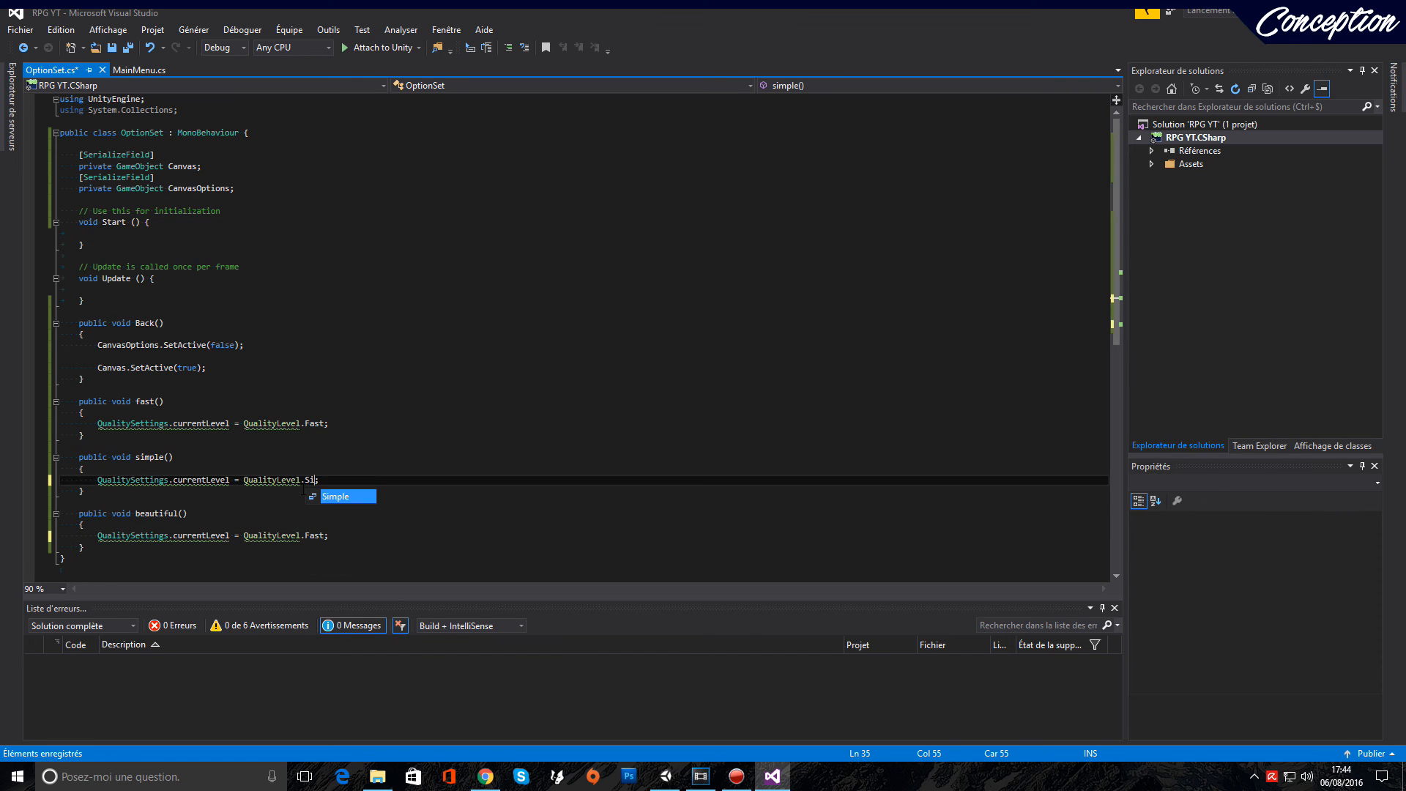
double_click(314, 535)
type("Beautiful")
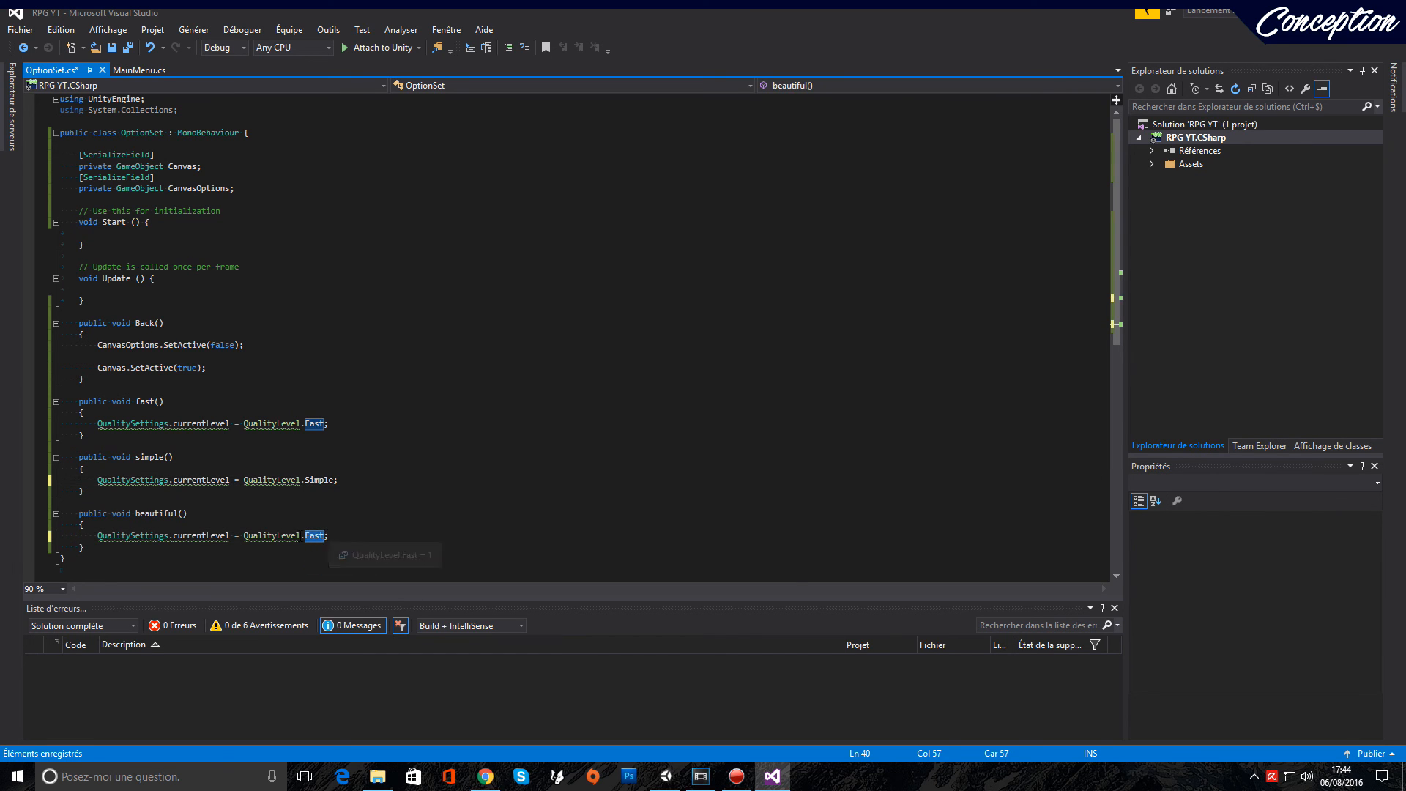
key("ctrl+s")
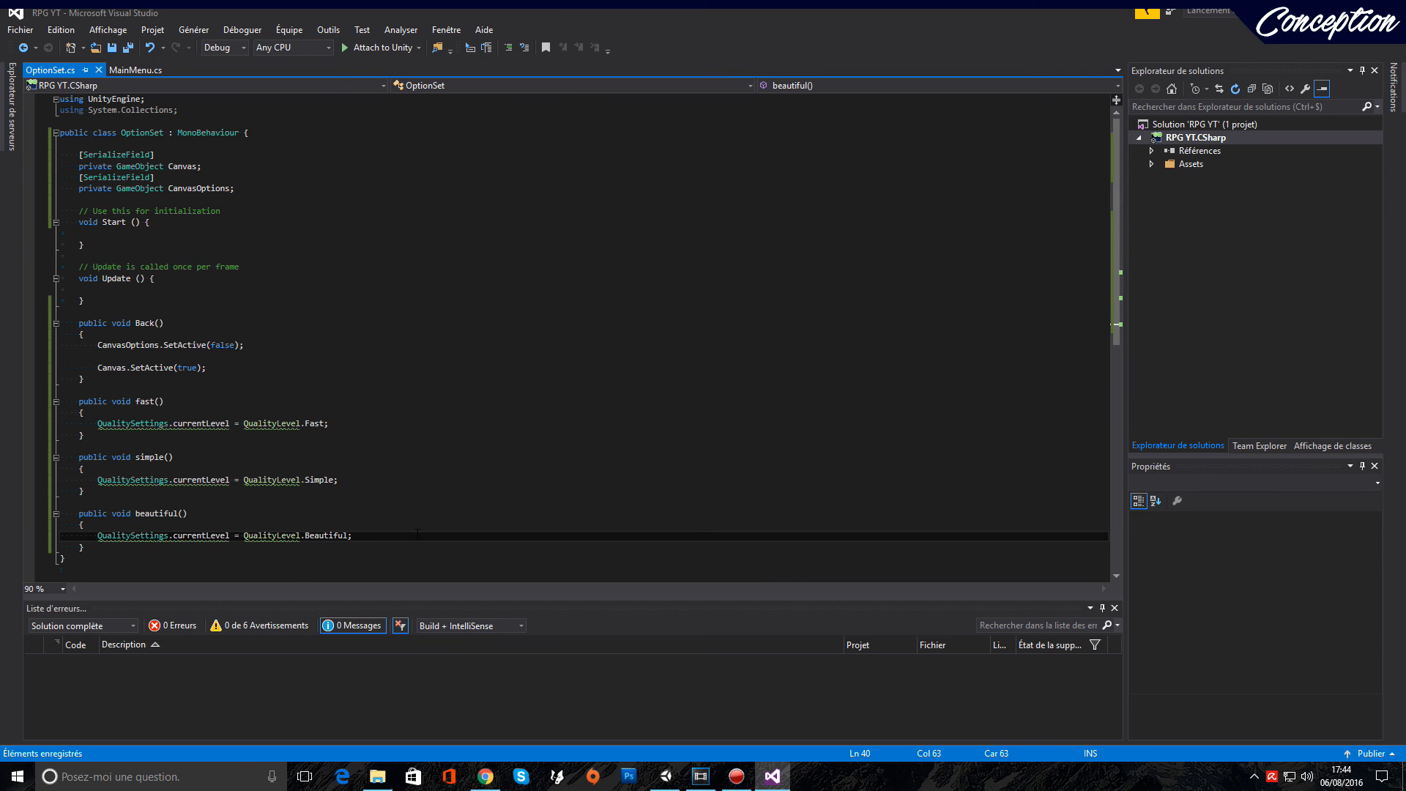
Switch to Unity and remove the nameless missing-script component from the MENUManager object
left_click(676, 781)
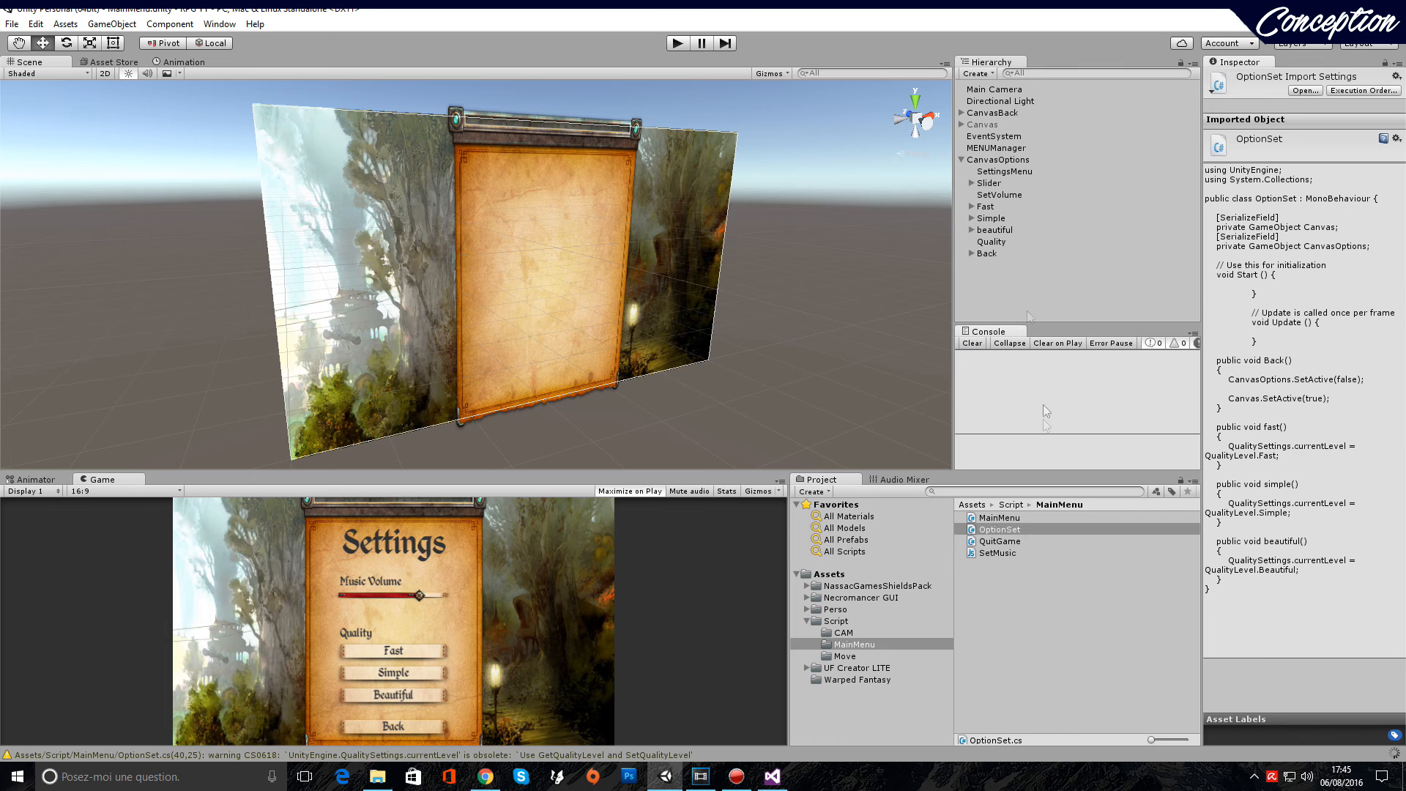
left_click(1014, 150)
left_click(1396, 246)
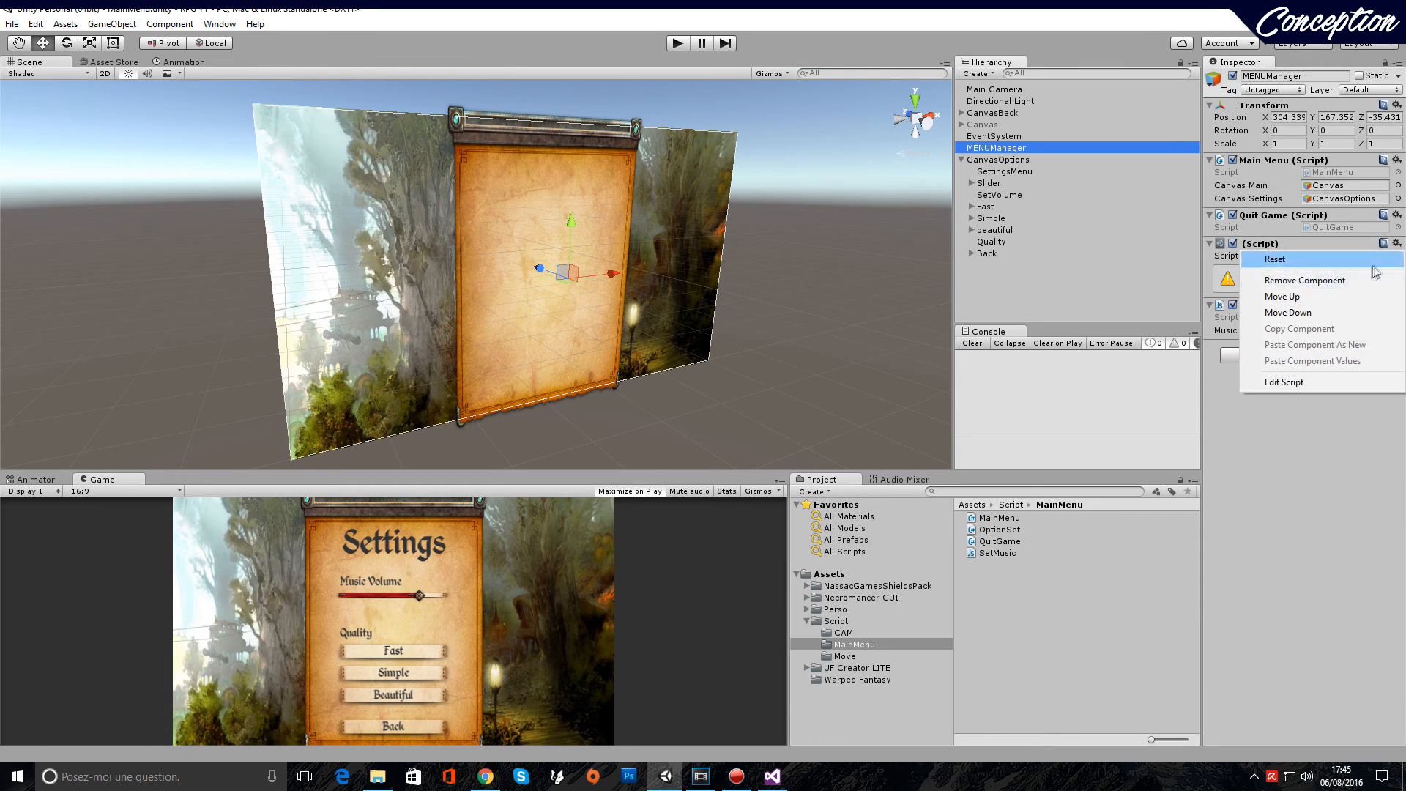
left_click(1268, 283)
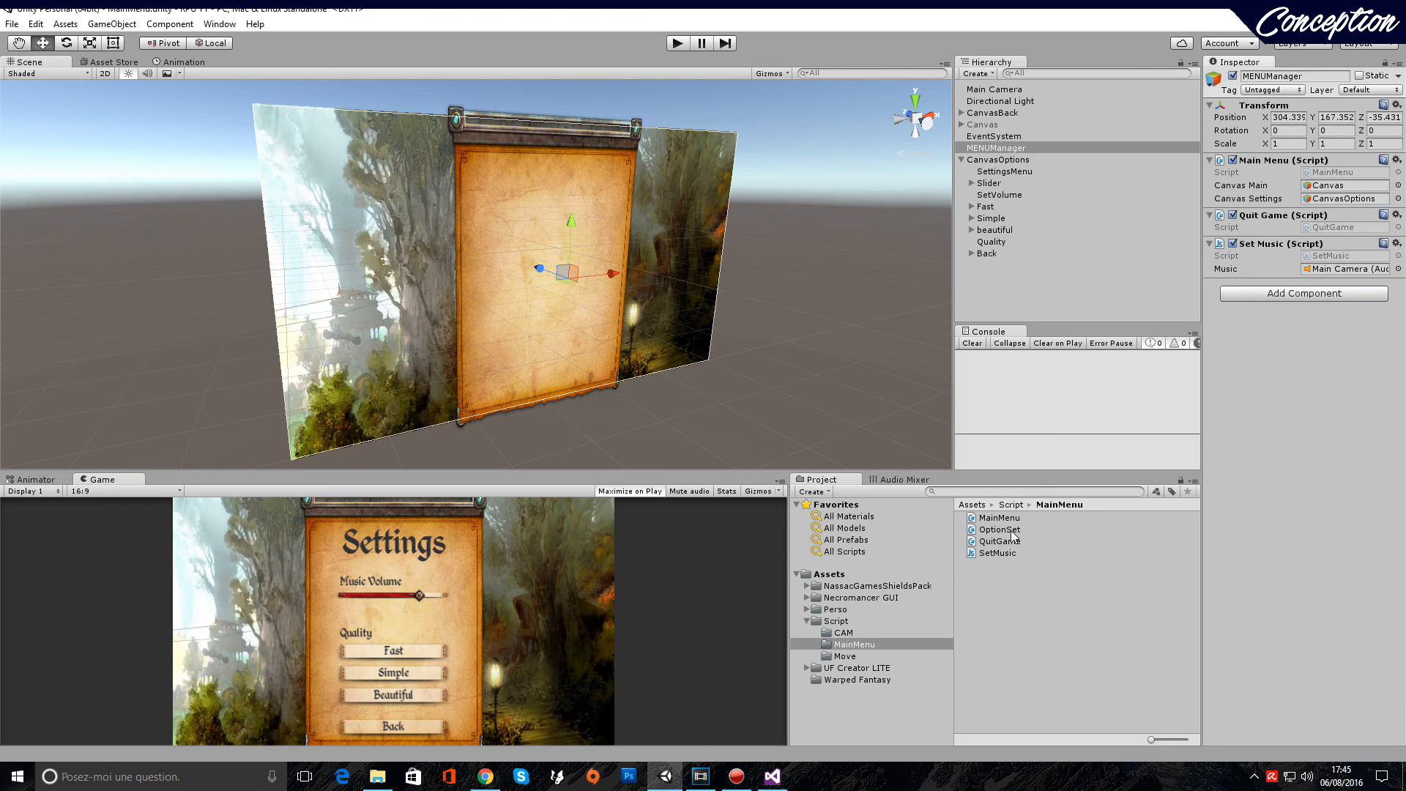
Attach the OptionSet script to MENUManager, assigning Canvas to its Canvas field and CanvasOptions to its Canvas Options field
left_click_drag(1012, 530, 1023, 531)
left_click_drag(1313, 431, 1321, 366)
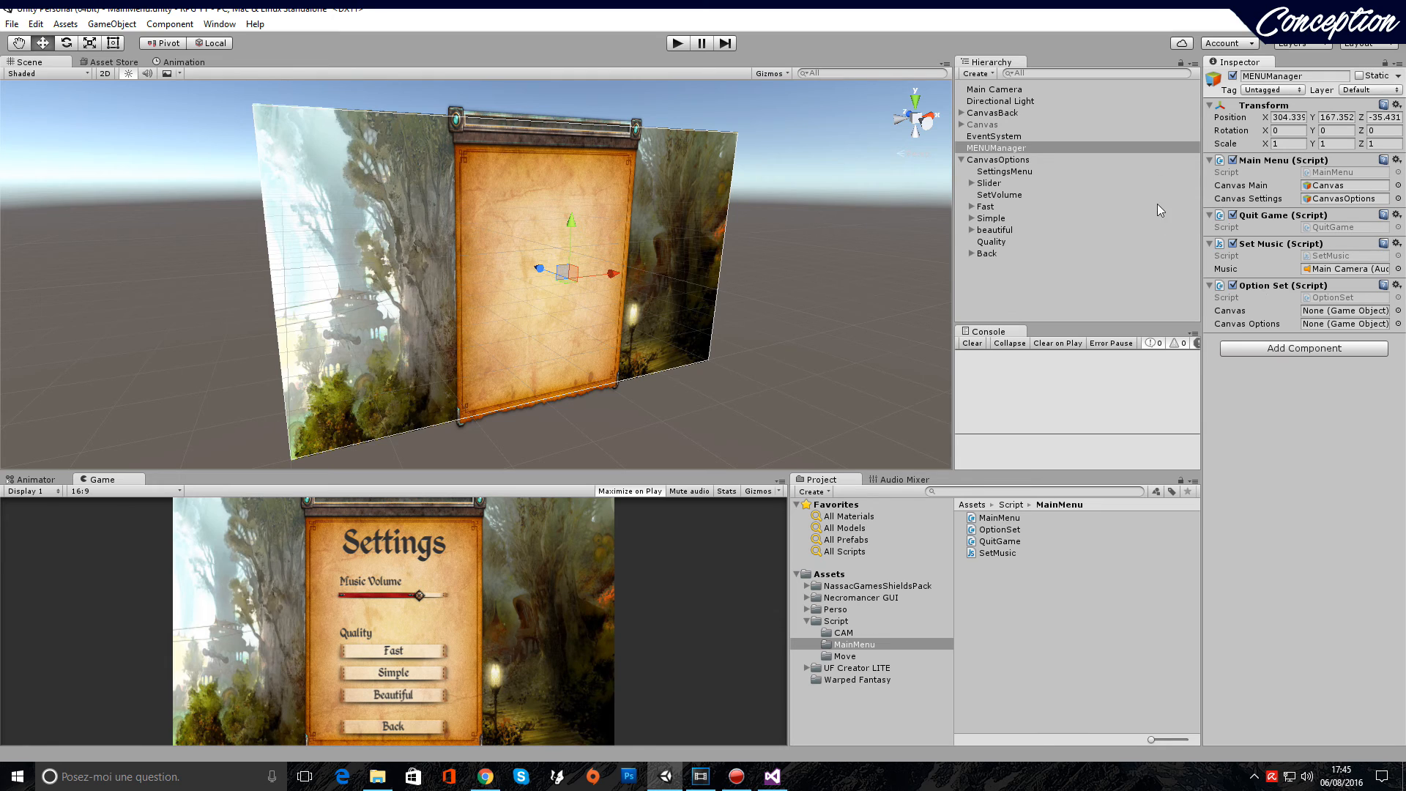
left_click_drag(992, 124, 1346, 312)
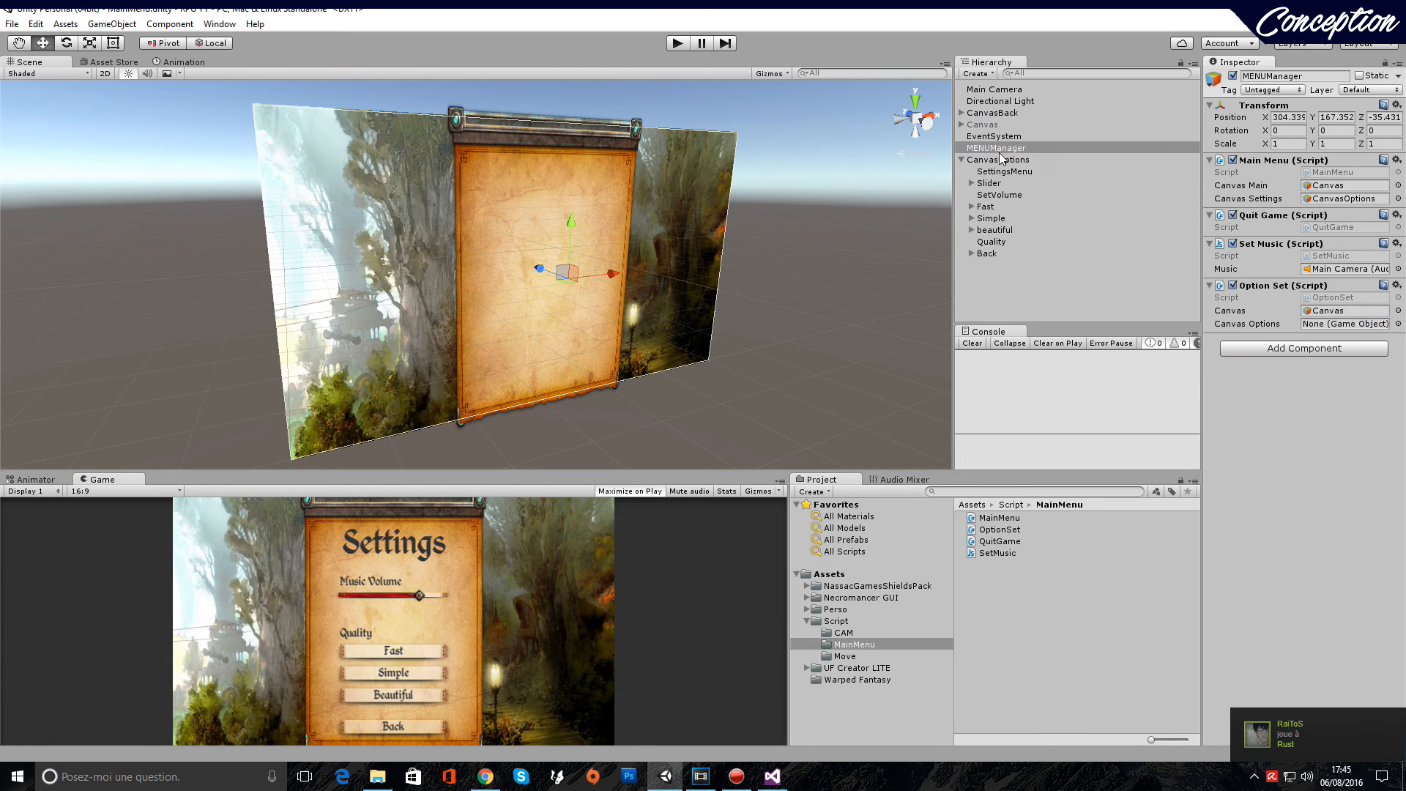
left_click_drag(1002, 161, 1335, 326)
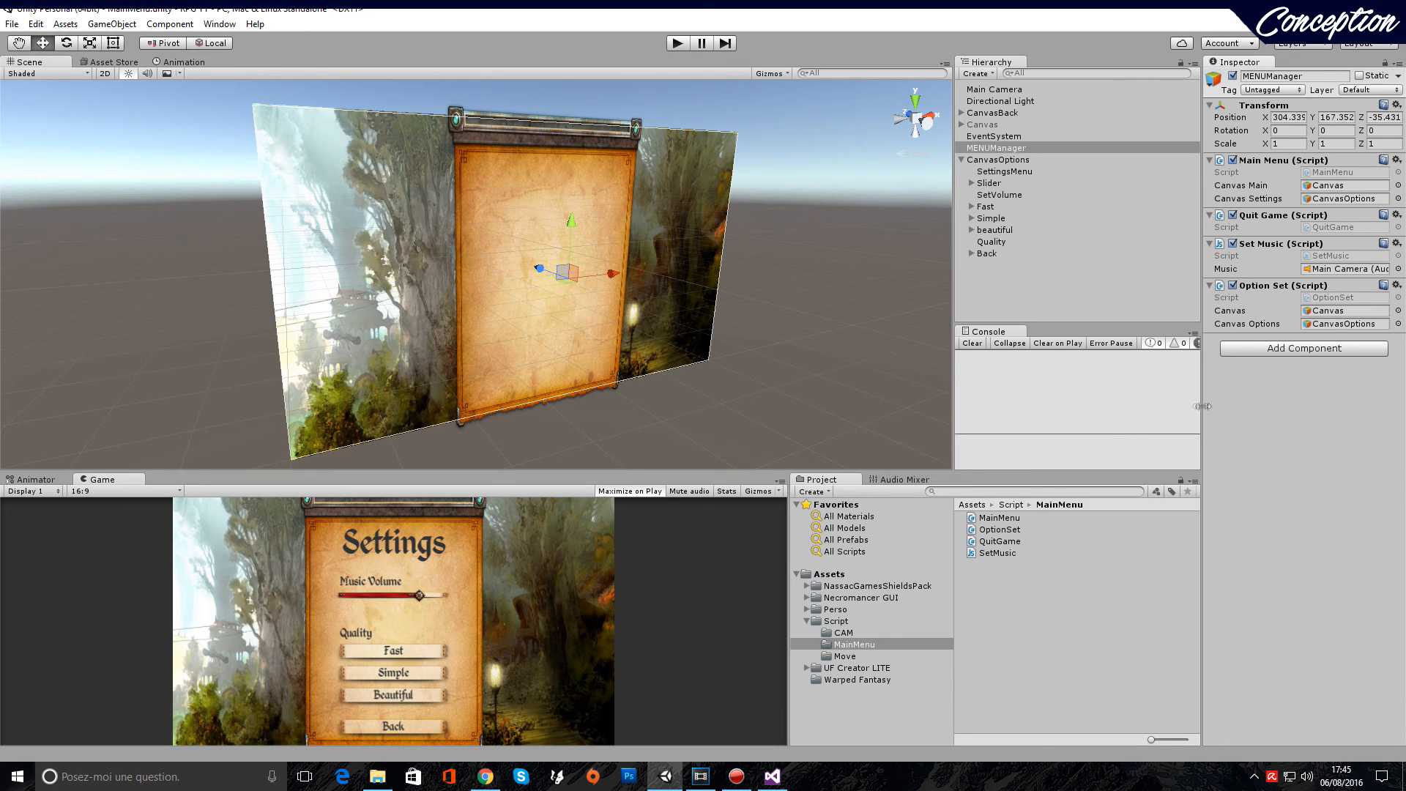
Set the Back button's On Click function to OptionSet's Back ()
left_click(987, 253)
scroll(1208, 385, "down", 1)
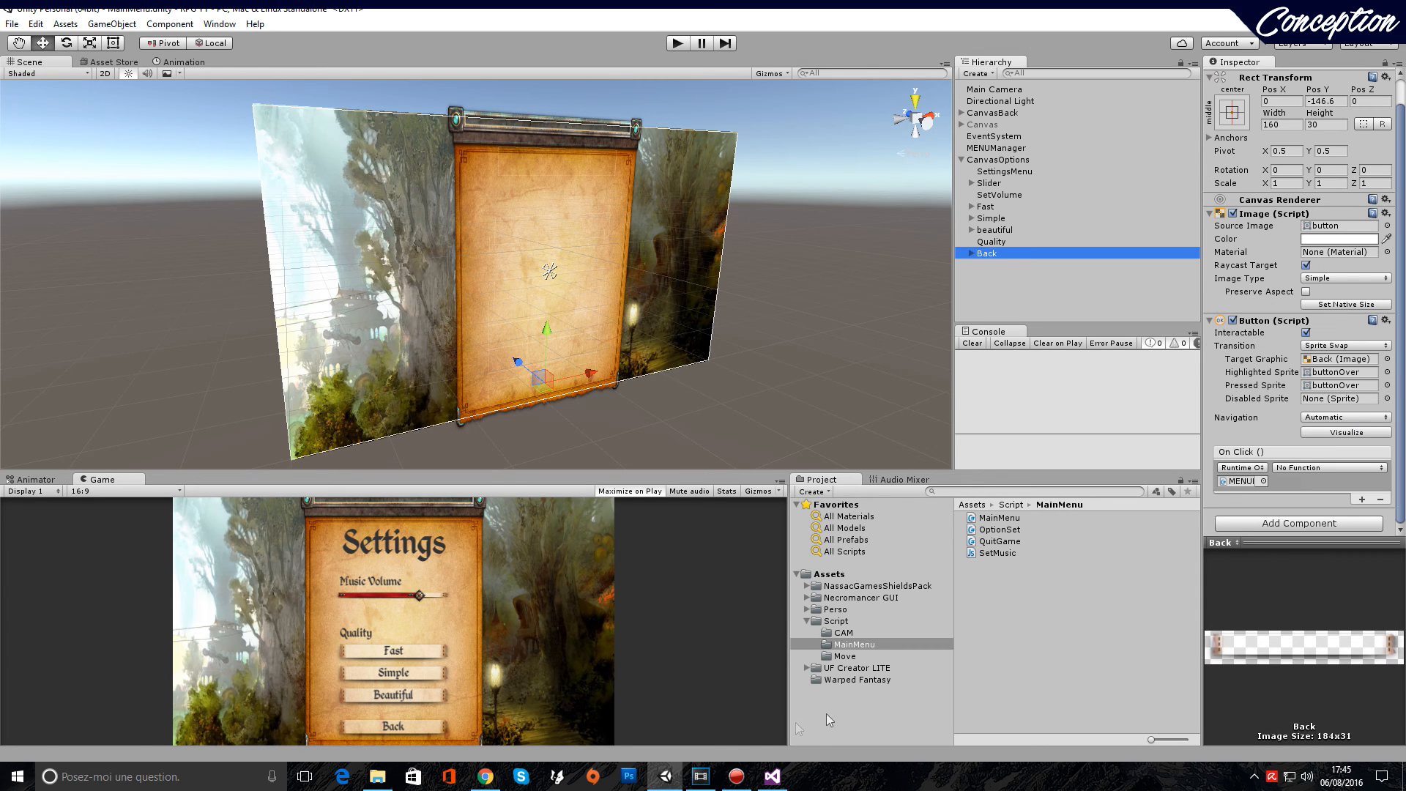
left_click(1308, 468)
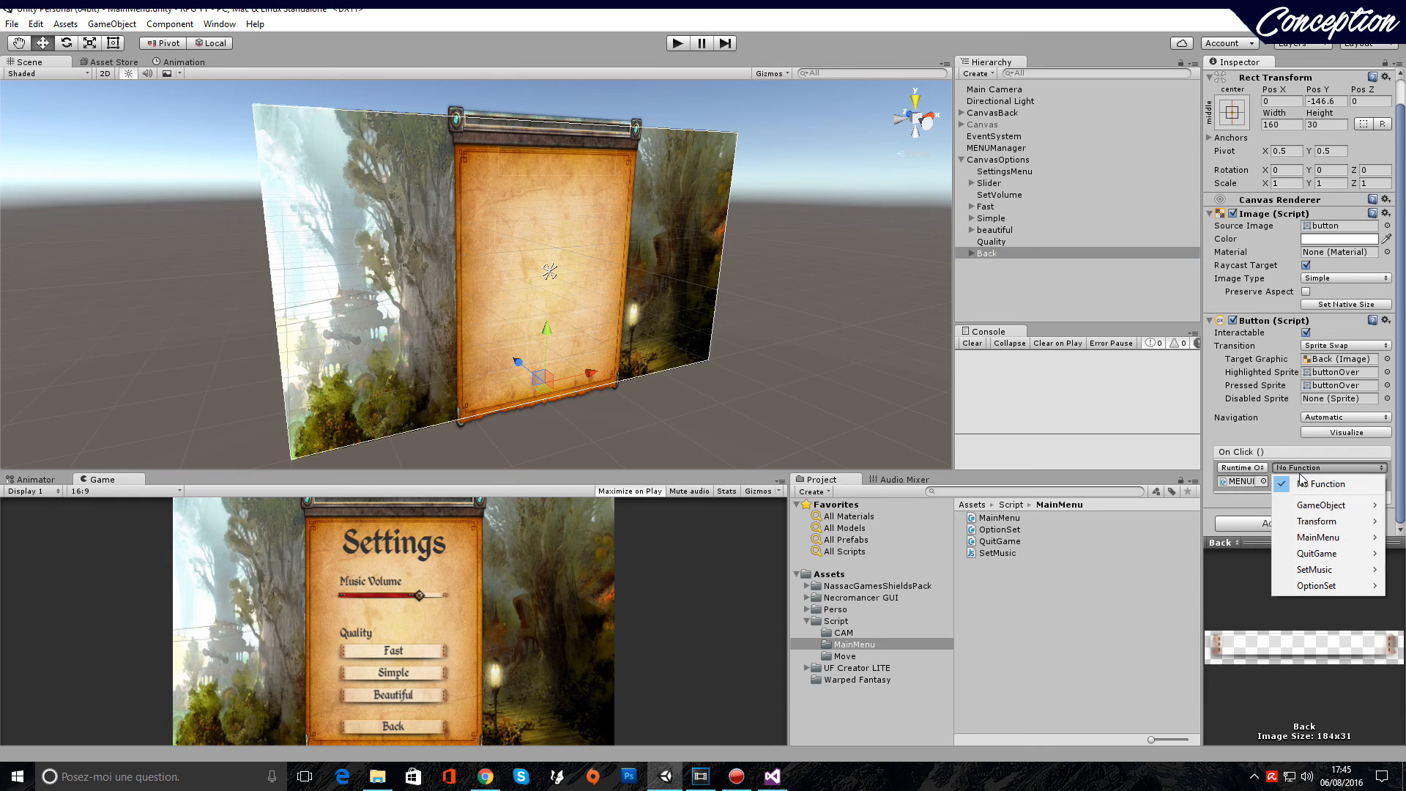
mouse_move(1318, 590)
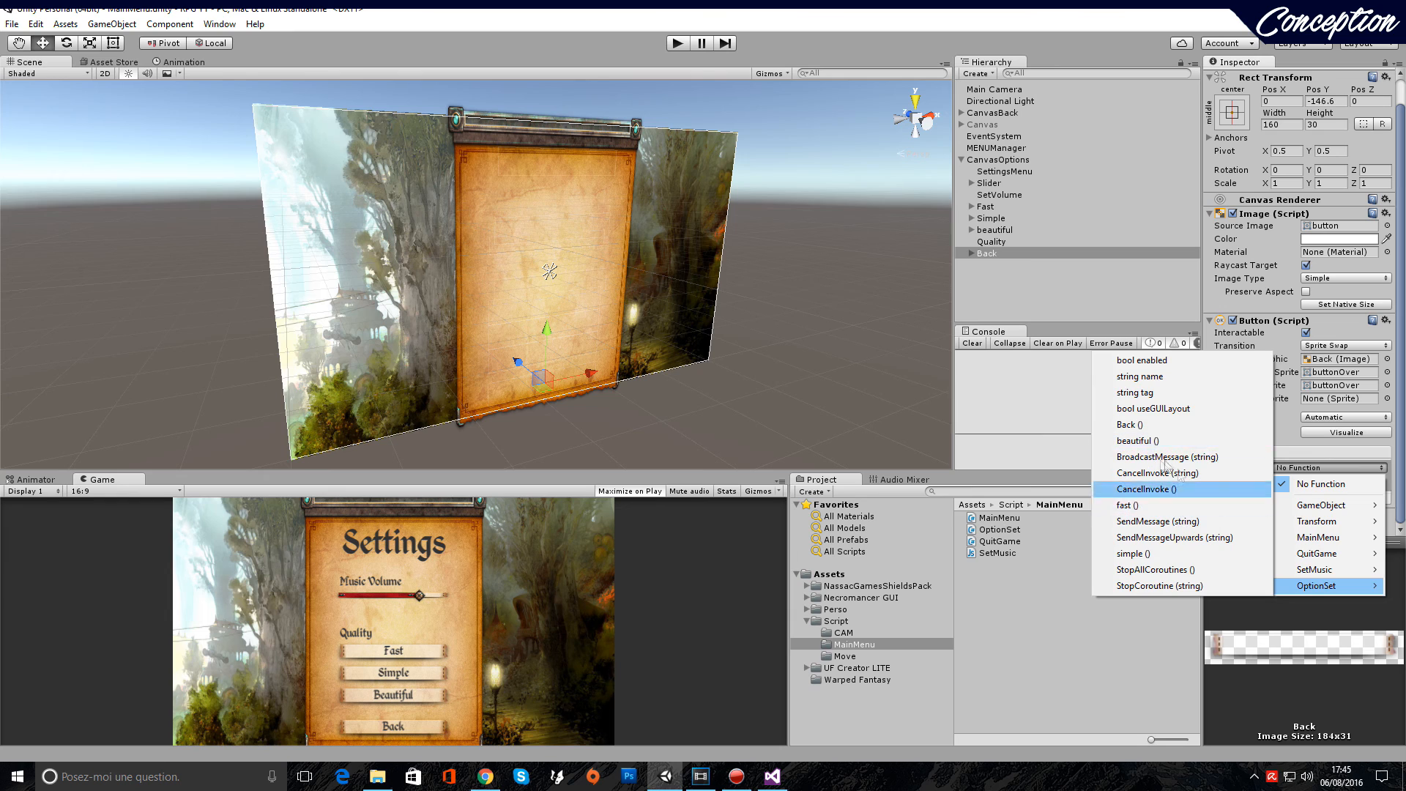
left_click(1132, 432)
Set the Fast button's On Click function to OptionSet's fast ()
left_click(1001, 209)
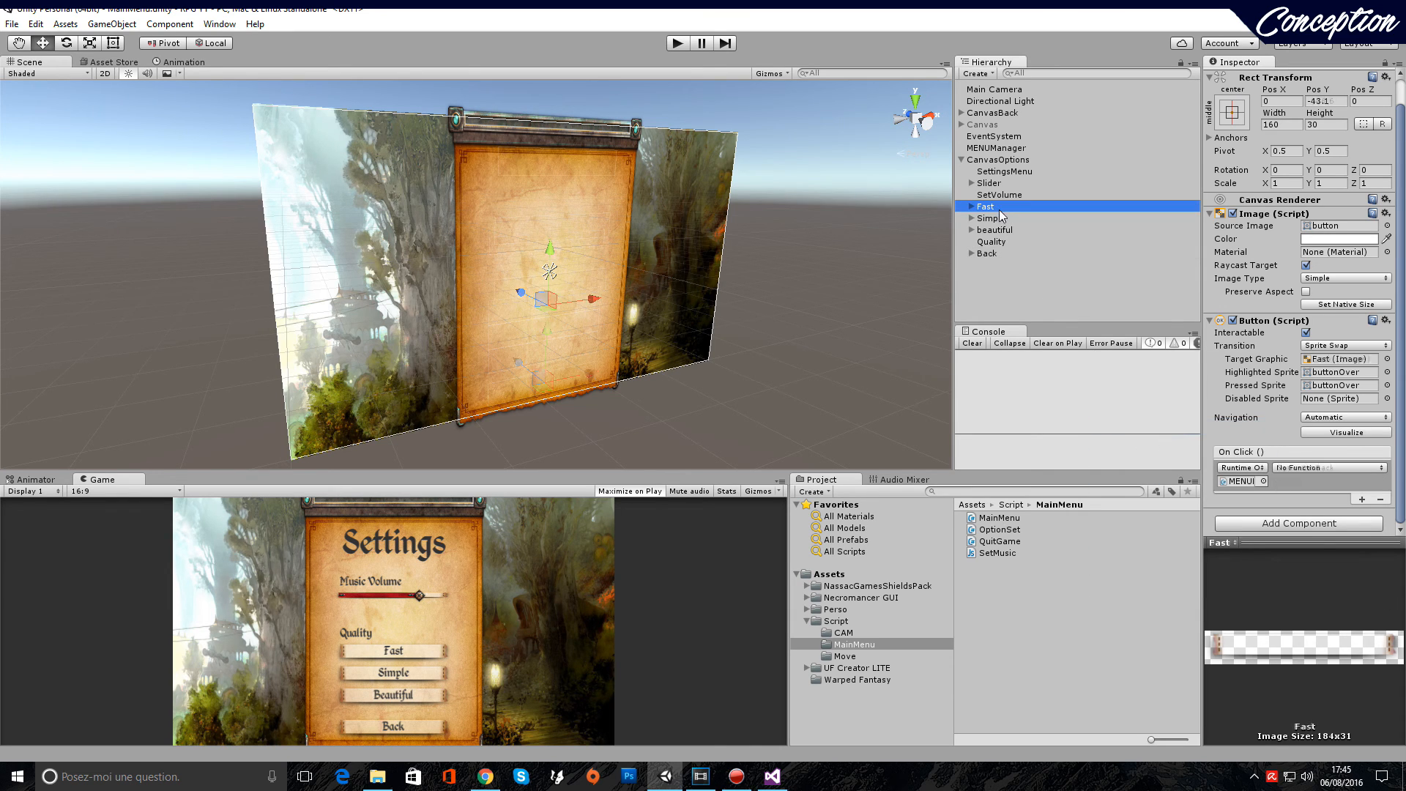
left_click(1330, 468)
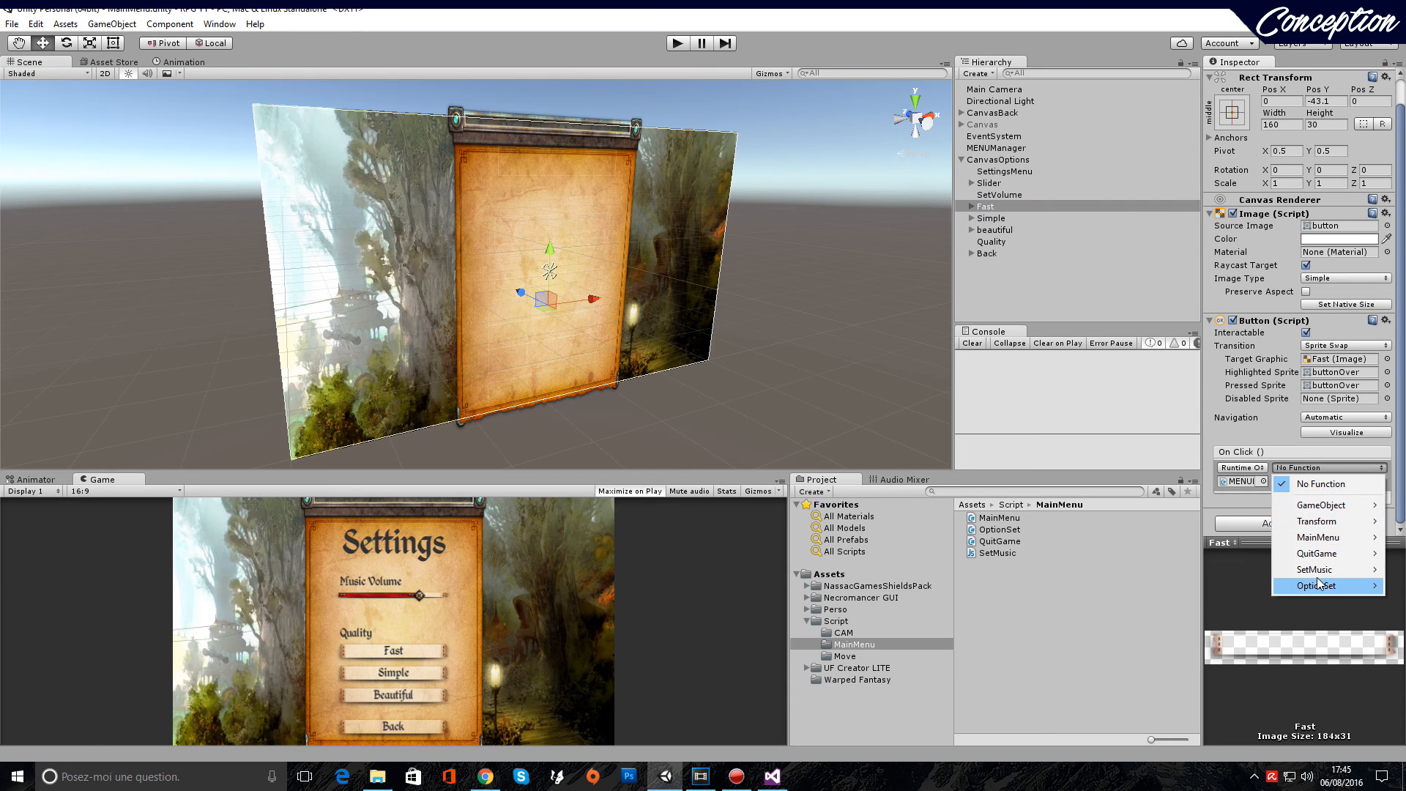
mouse_move(1319, 583)
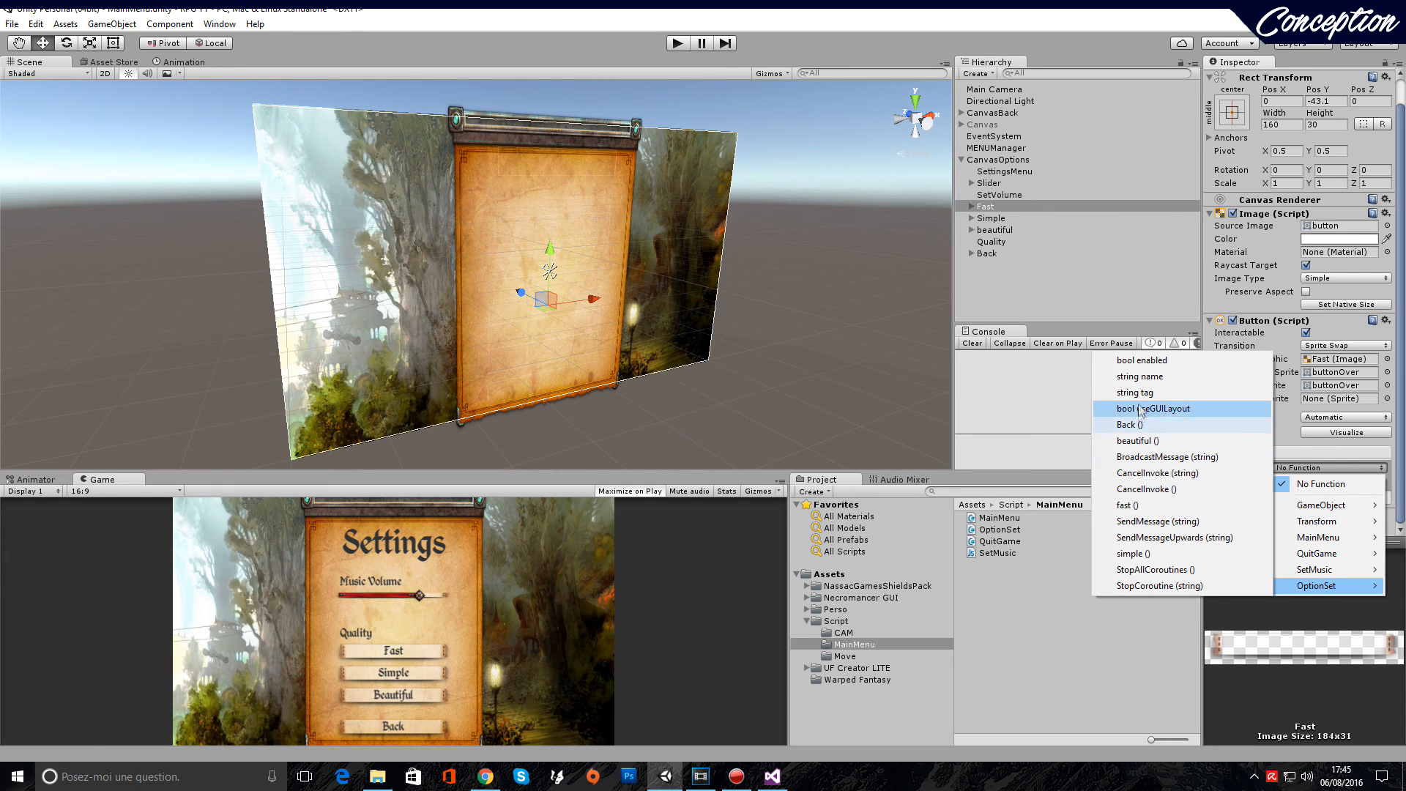
left_click(1128, 506)
Set the Simple button's On Click function to OptionSet's simple ()
left_click(1006, 220)
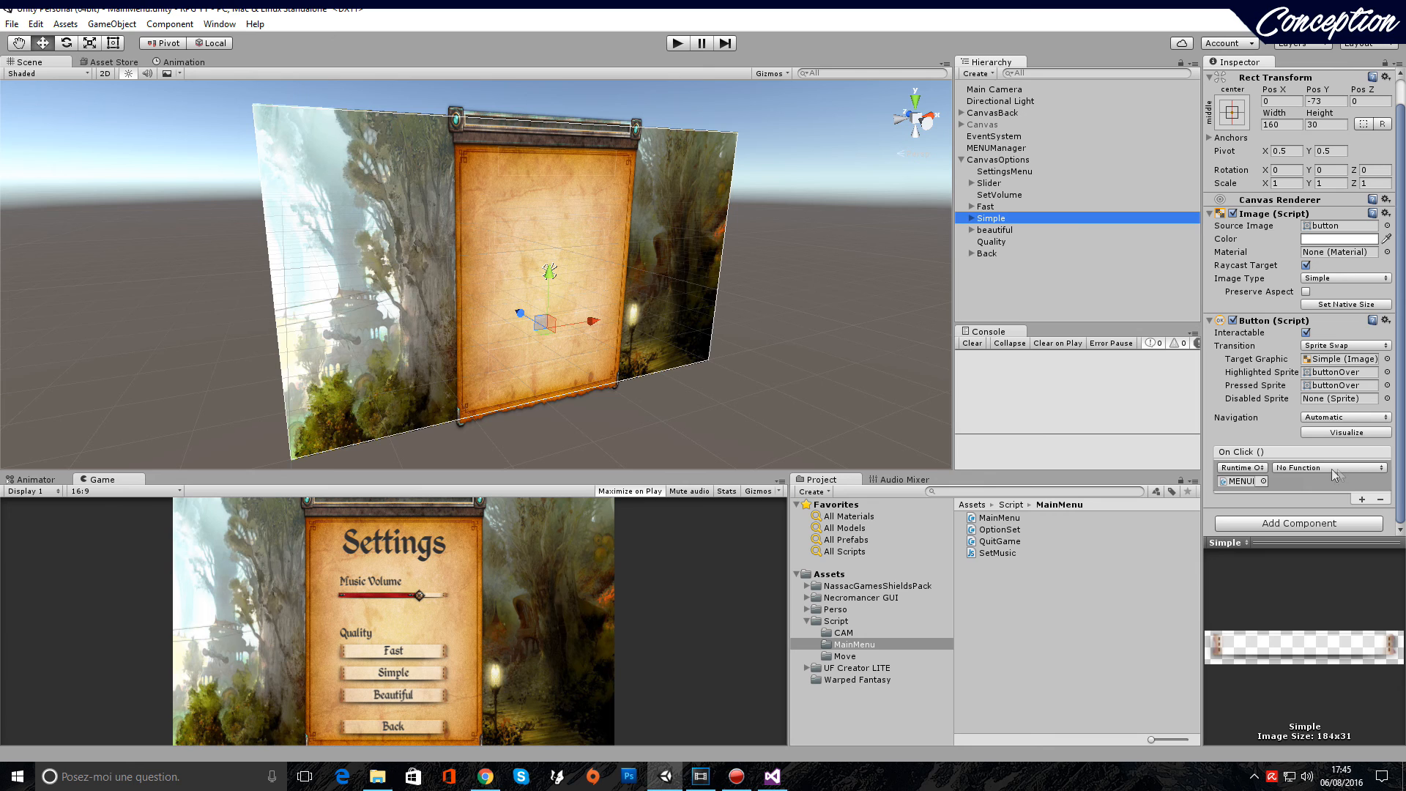
left_click(1331, 469)
mouse_move(1319, 585)
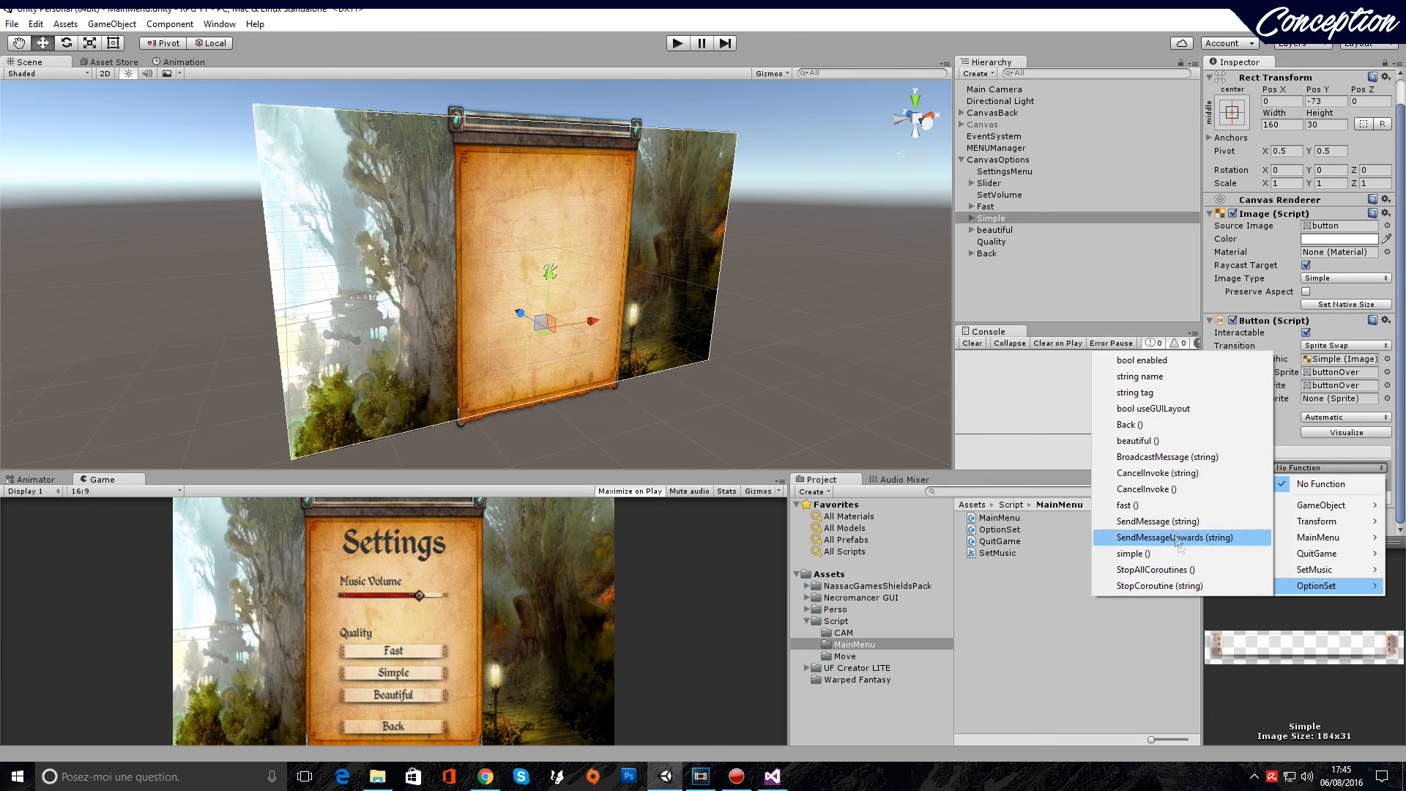
left_click(1142, 555)
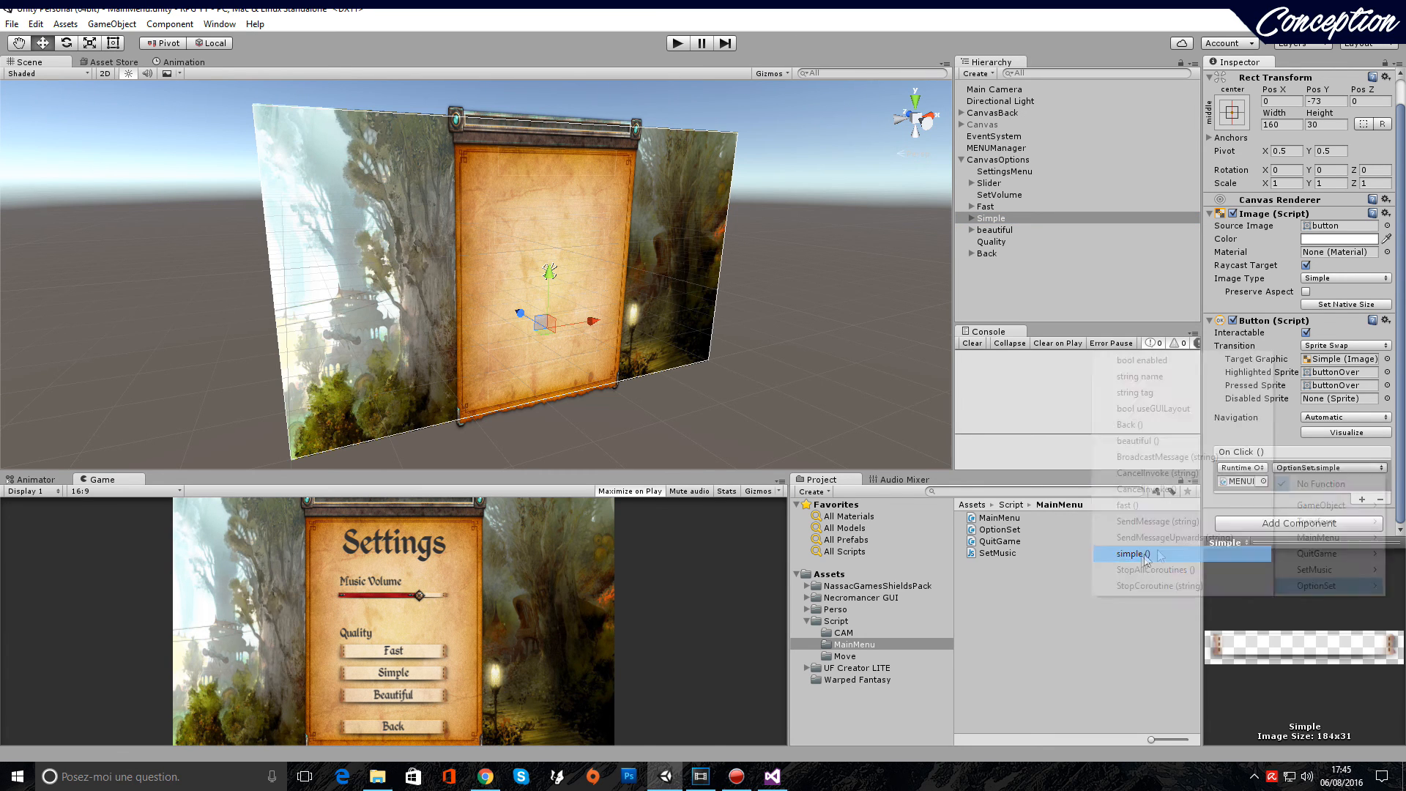
Set the beautiful button's On Click function to OptionSet's beautiful ()
left_click(1017, 232)
left_click(1328, 483)
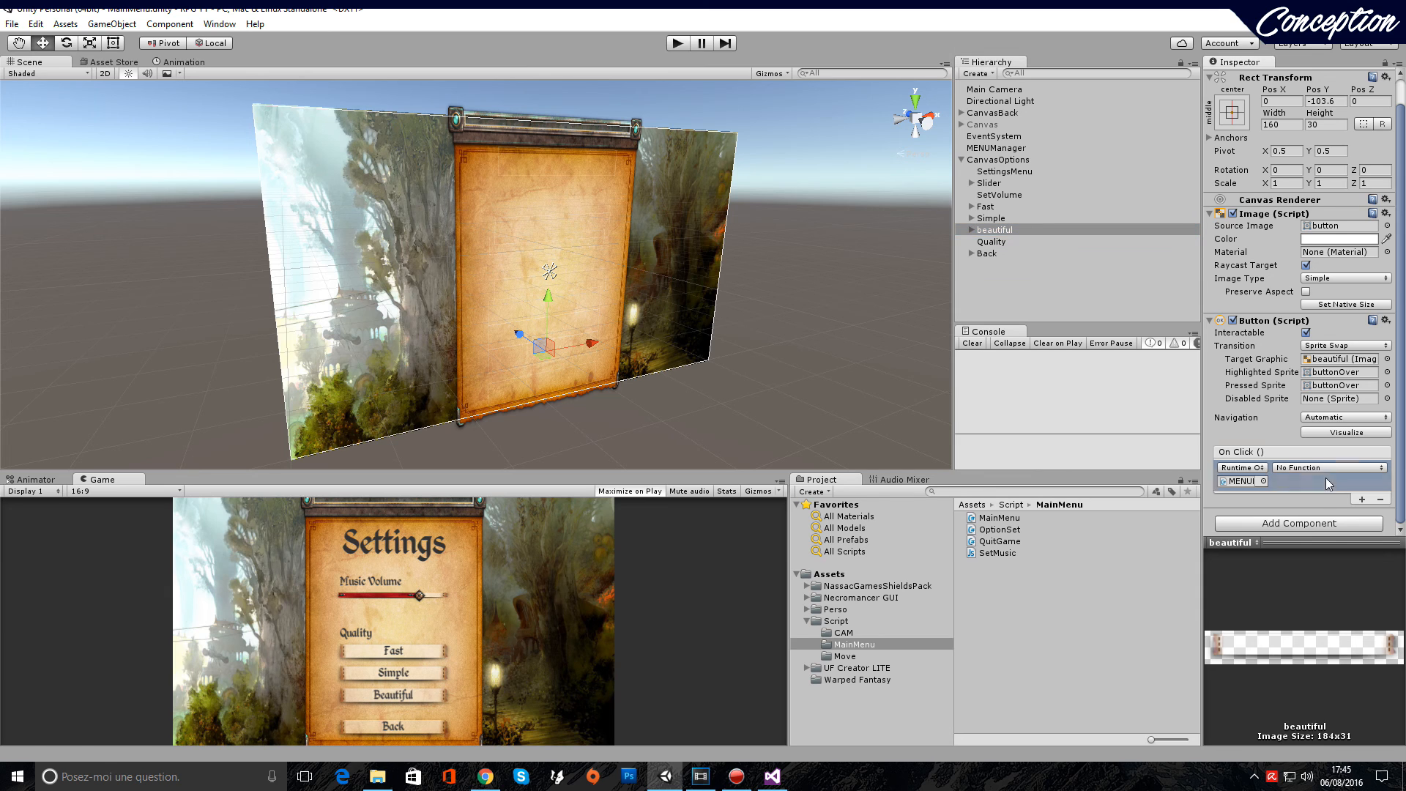
left_click(1329, 467)
mouse_move(1287, 578)
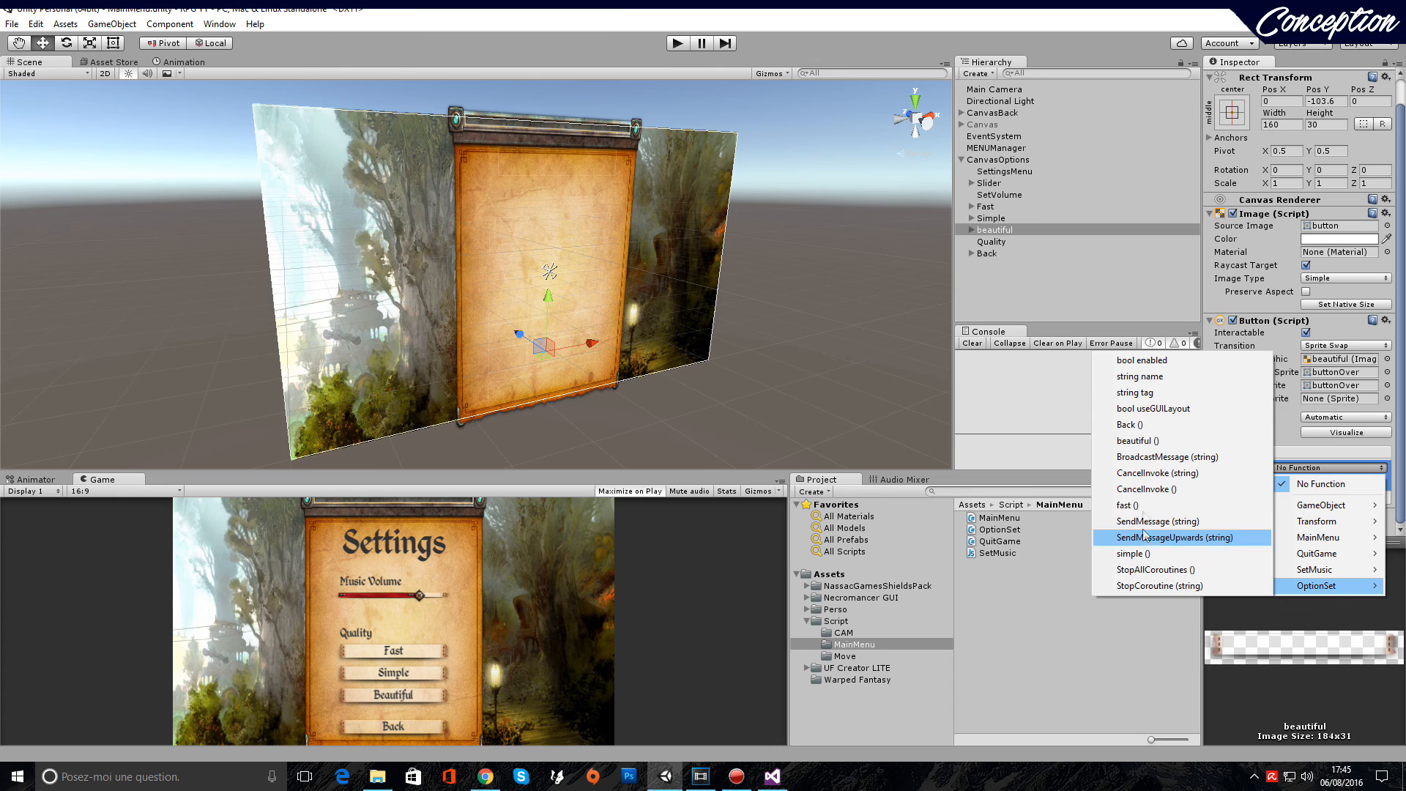
left_click(1137, 440)
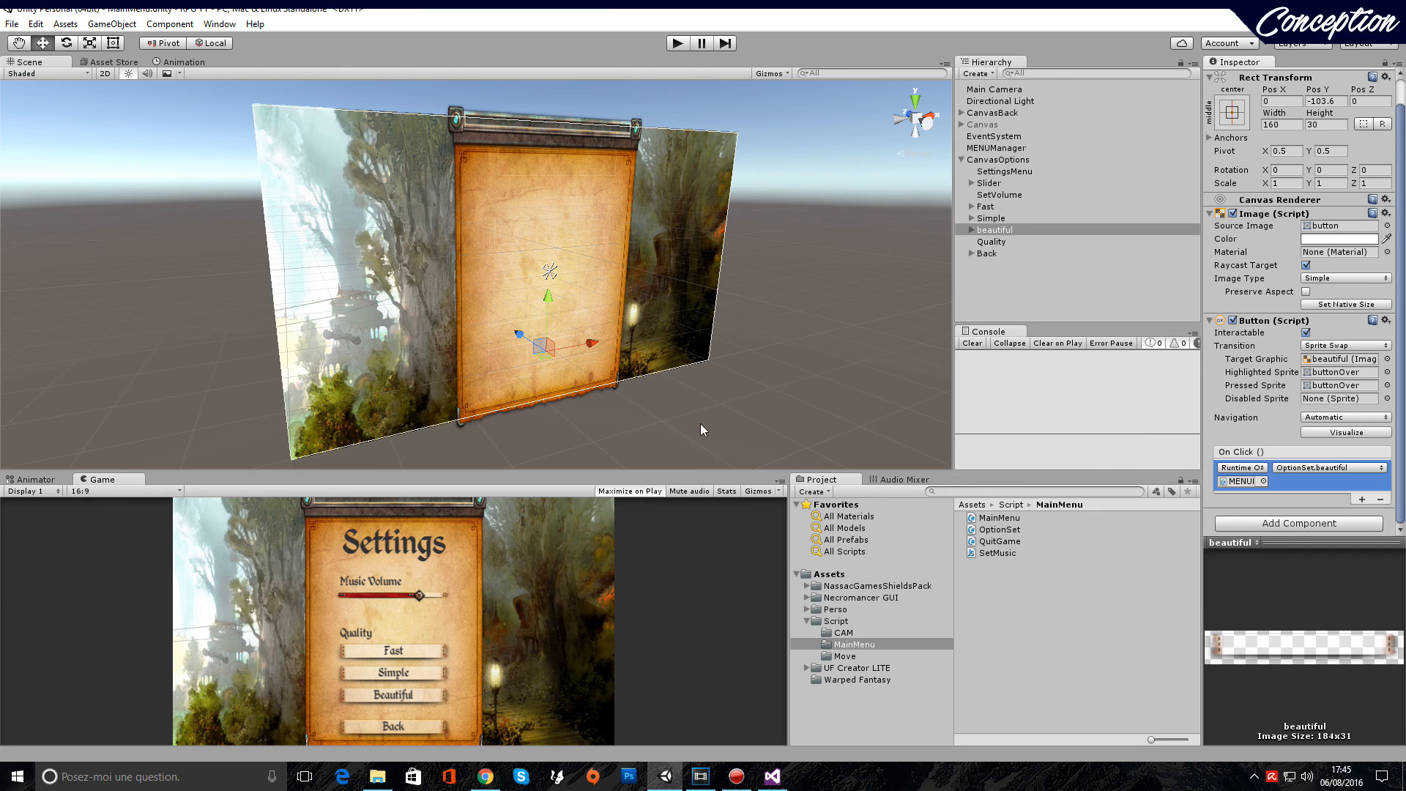
Test the menu in Play mode: open Settings, lower the music volume, return with Back, launch the game with Play, and stop
left_click(675, 46)
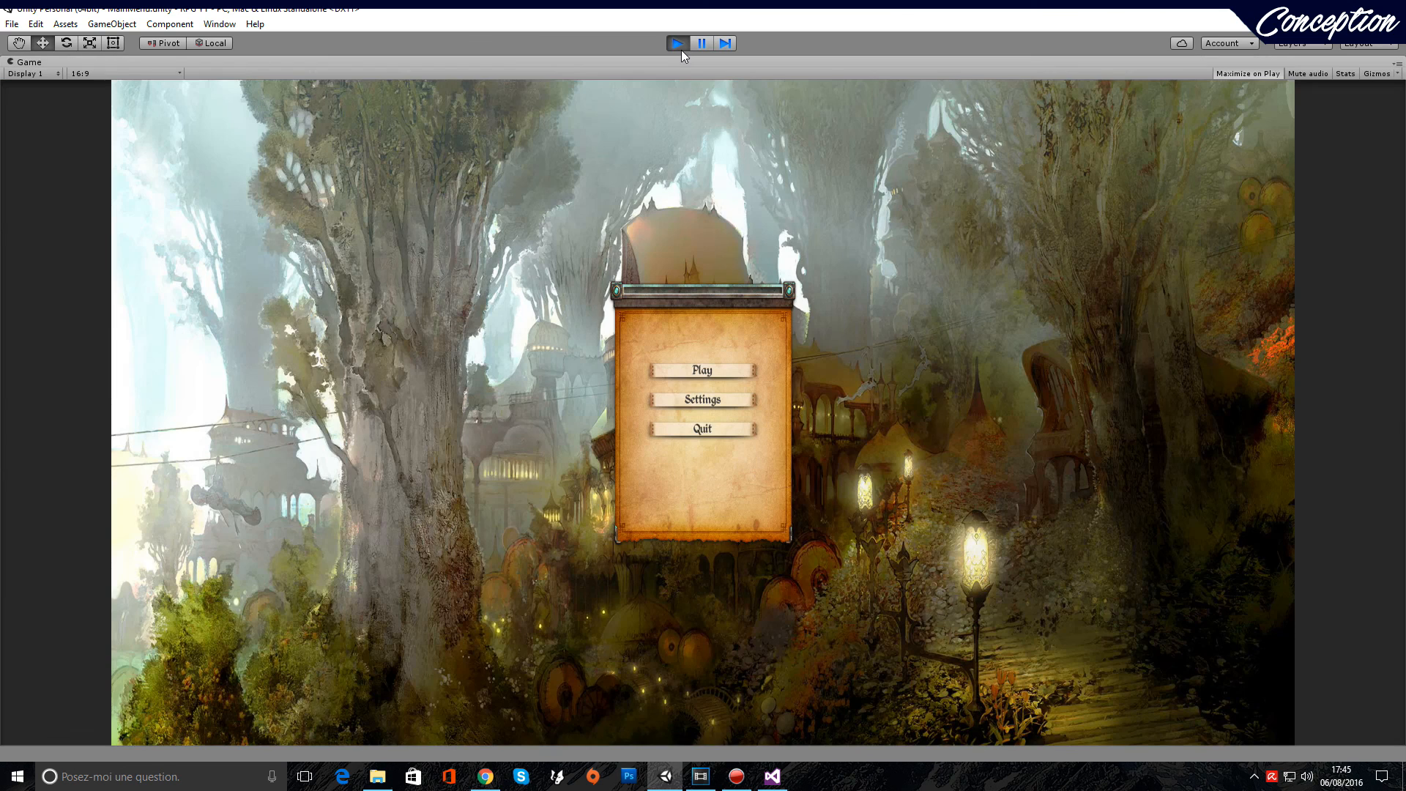
left_click(706, 397)
left_click_drag(724, 386, 657, 387)
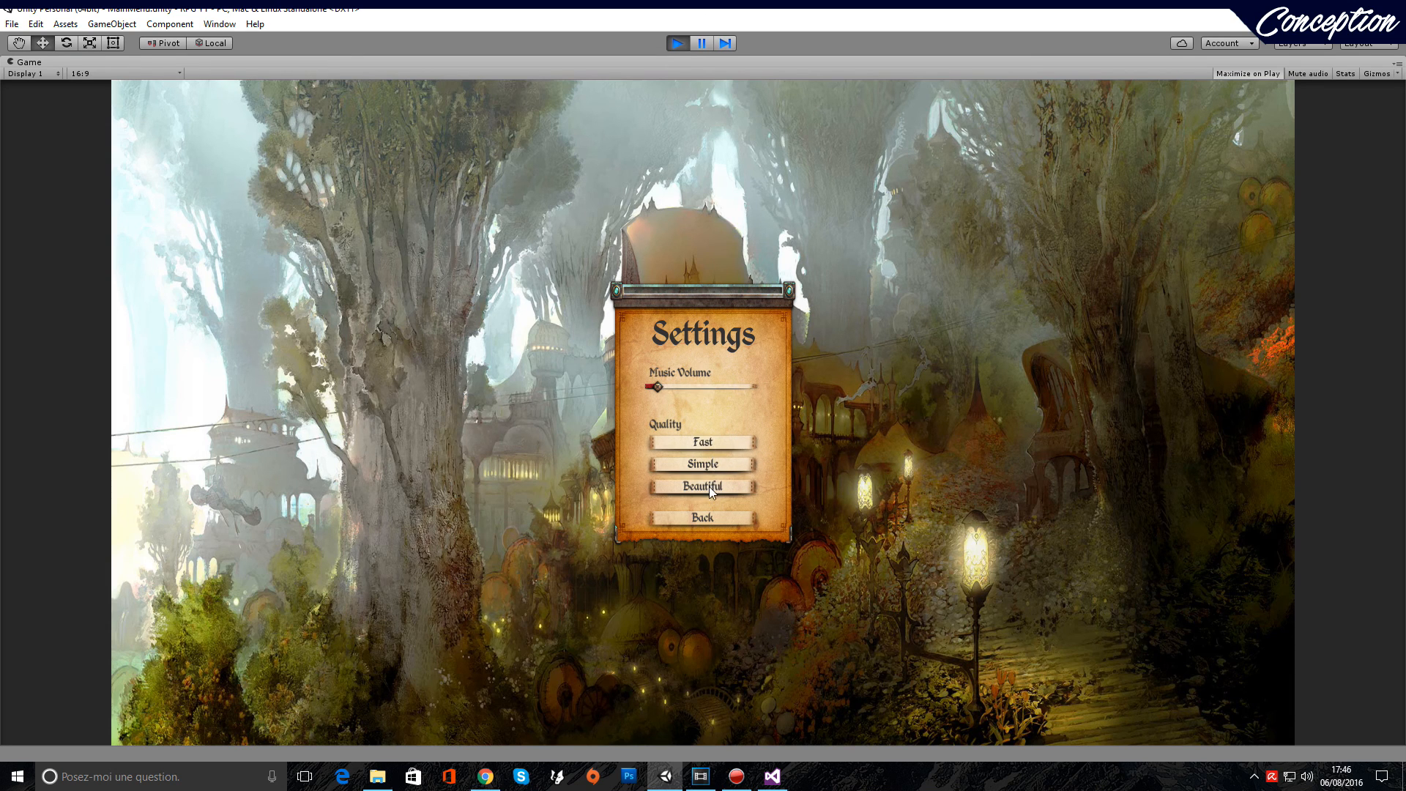
left_click(704, 518)
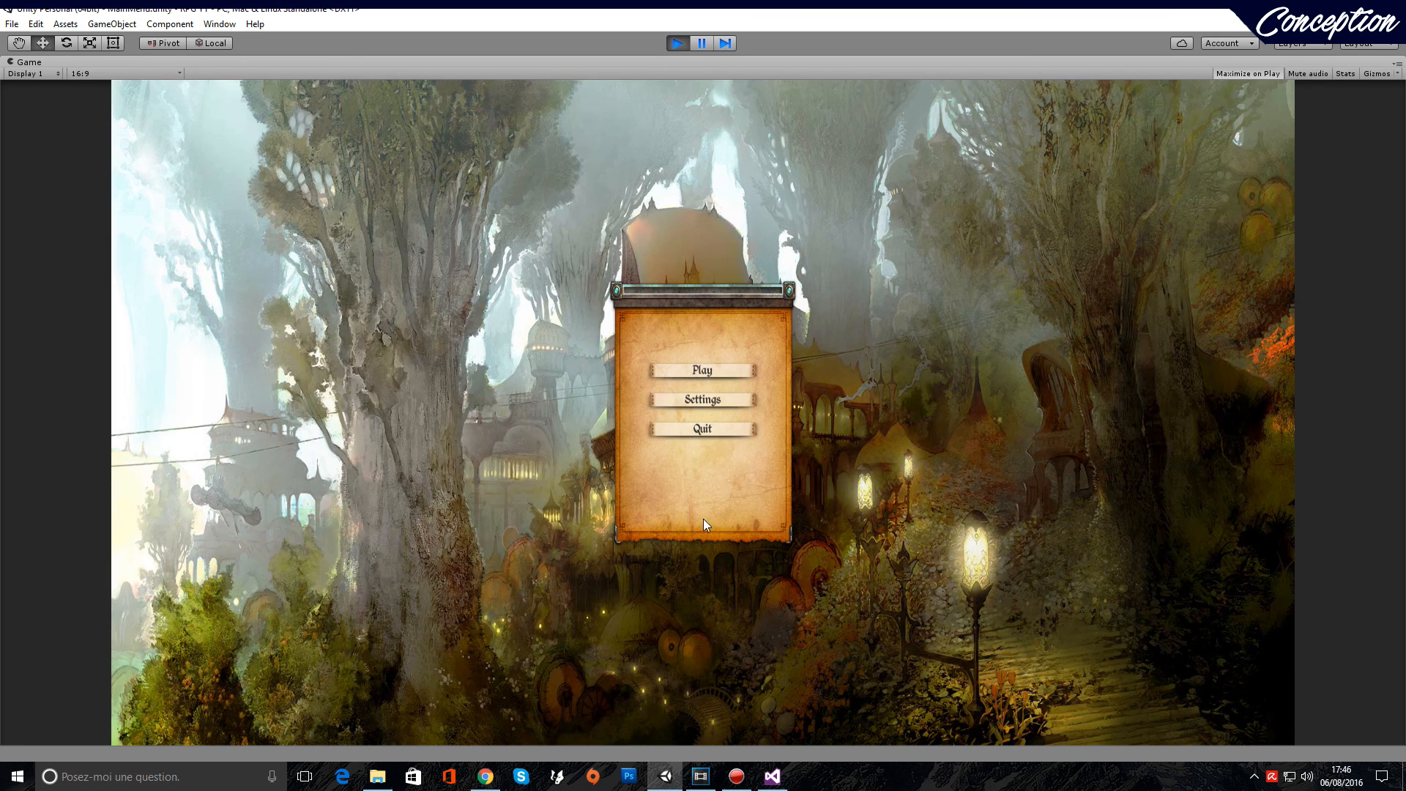
left_click(703, 374)
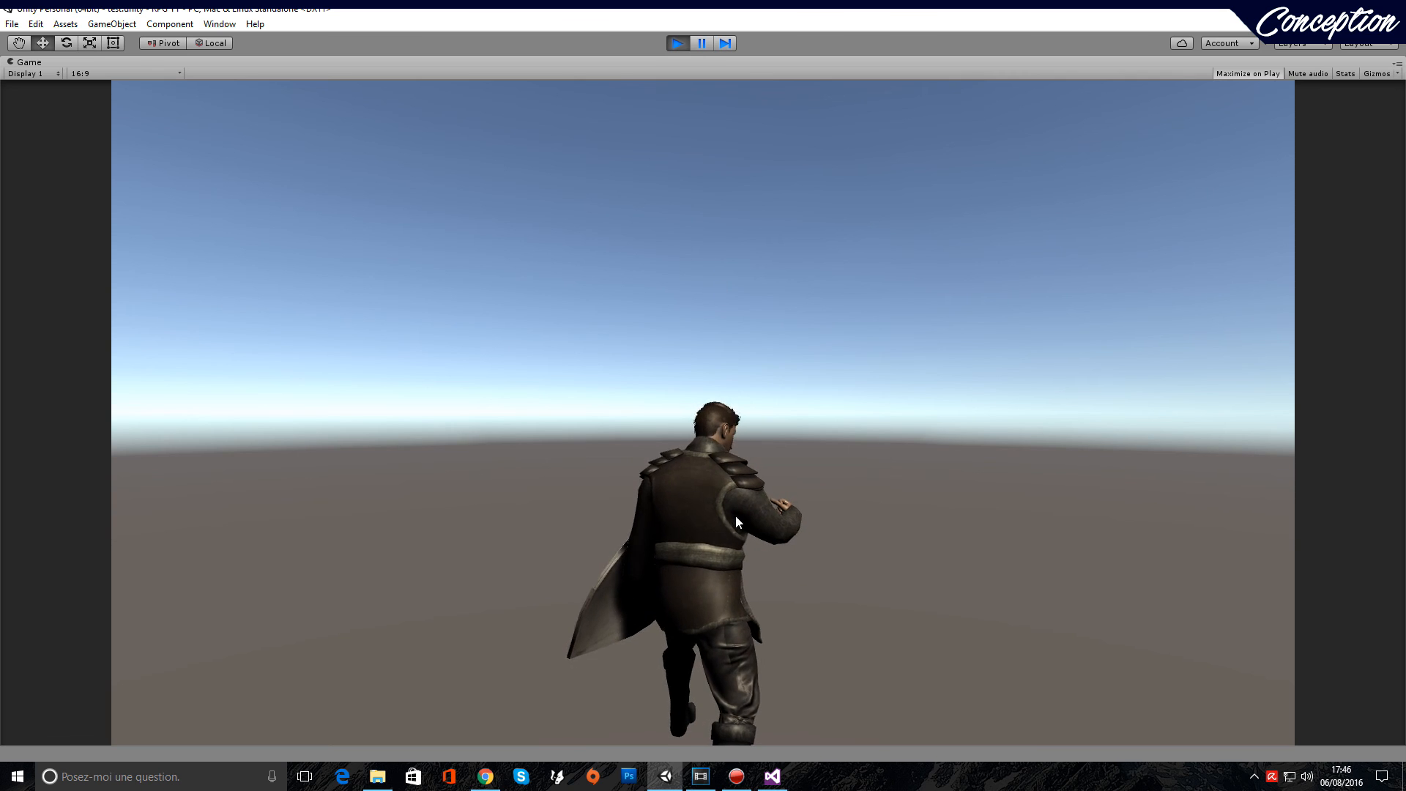
left_click(672, 44)
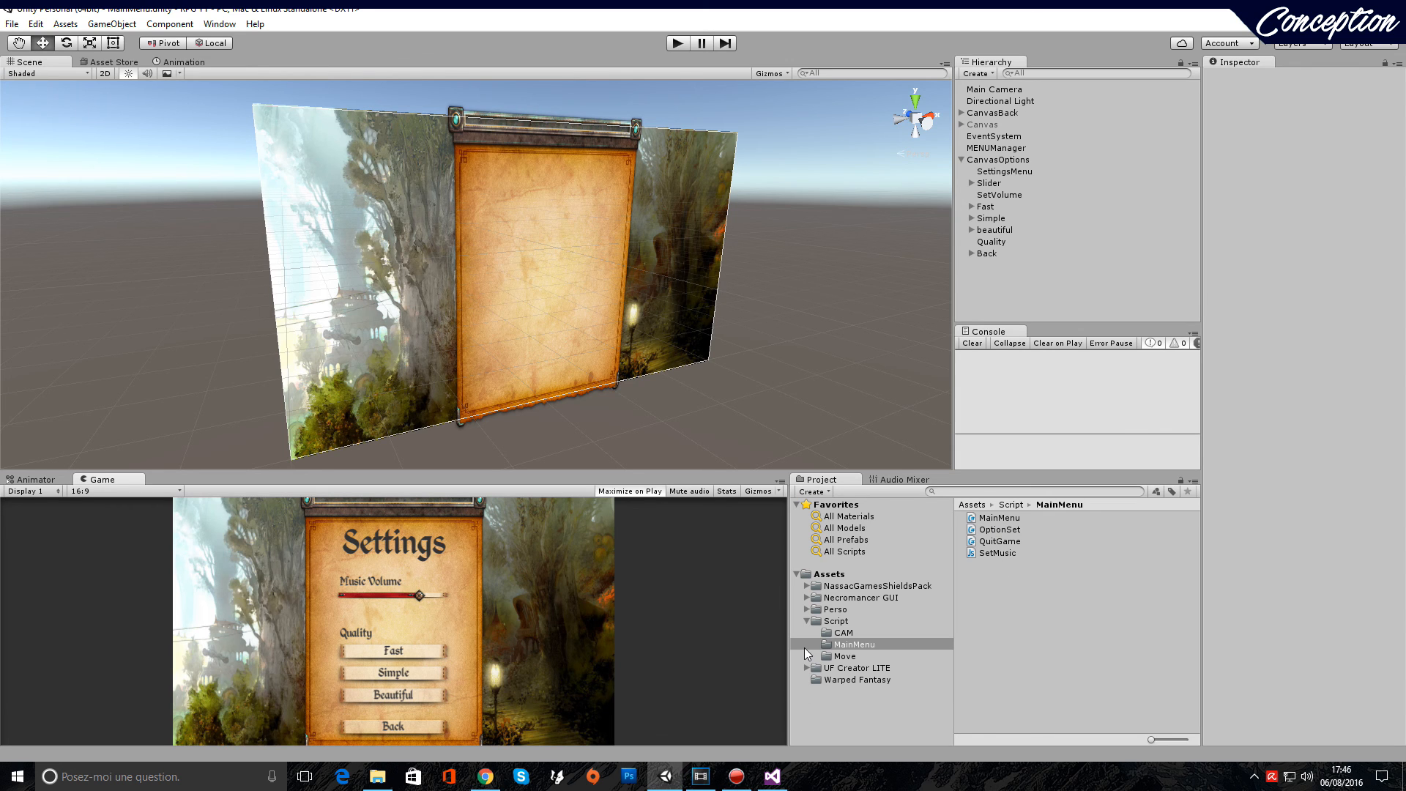
Switch to Visual Studio and add a Debug.Log call below the QualityLevel.Fast line in OptionSet's fast() method
left_click(773, 776)
left_click(368, 422)
key("Return")
type("de")
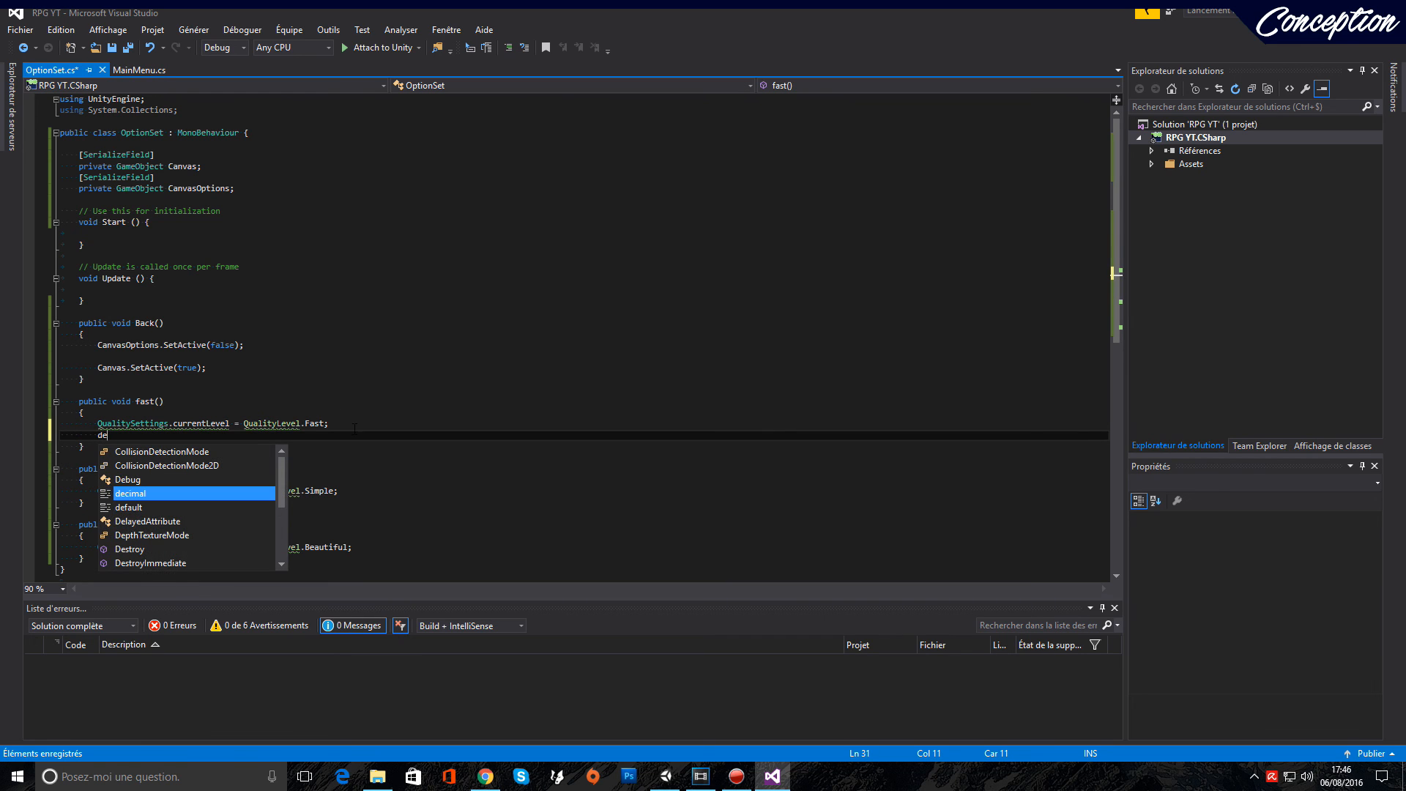
double_click(143, 480)
type(".logg")
key("Tab")
key("BackSpace")
key("BackSpace")
key("BackSpace")
key("BackSpace")
key("BackSpace")
key("BackSpace")
type("Log")
key("Escape")
type("(")
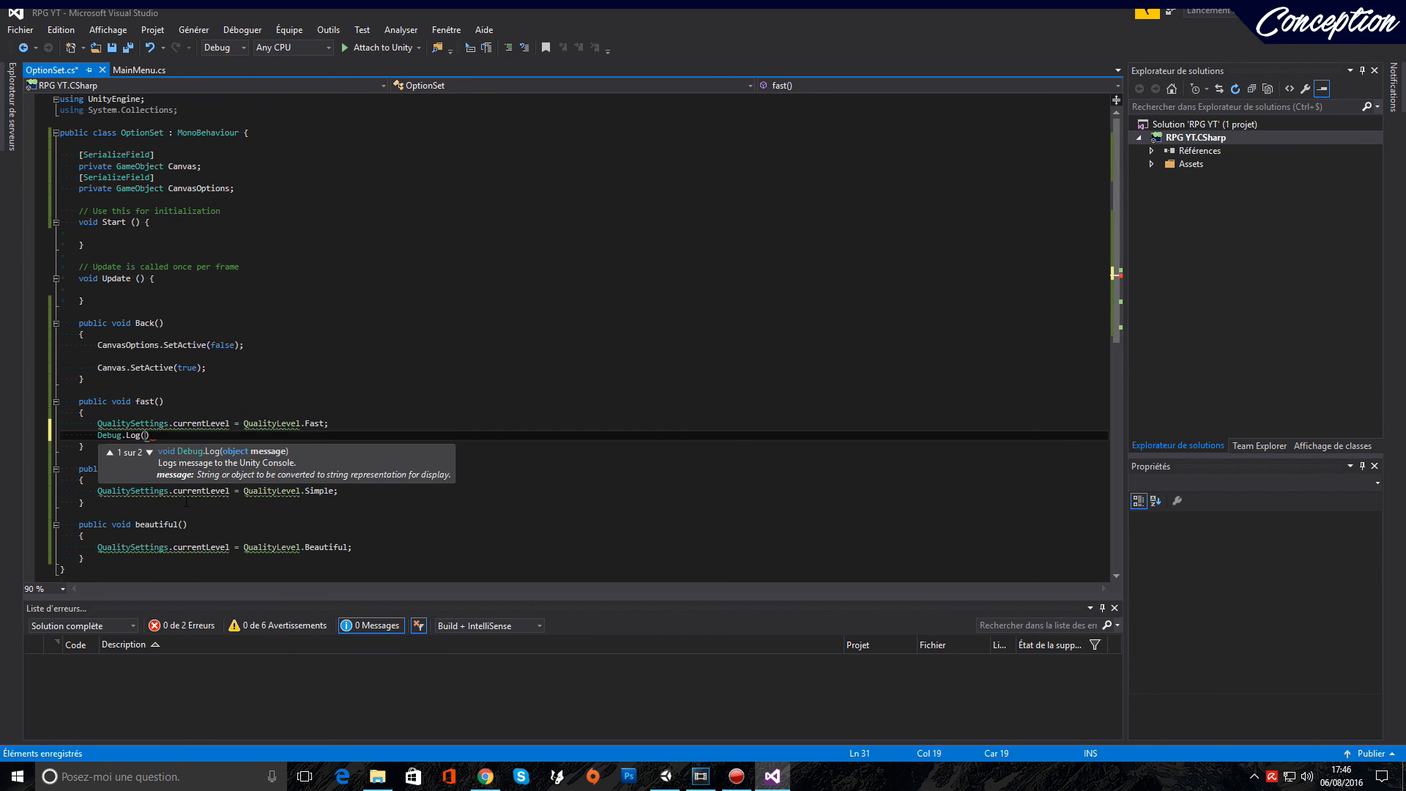
Complete fast()'s Debug.Log statement with a first name in capitals as its string message, and save the script
type("\"")
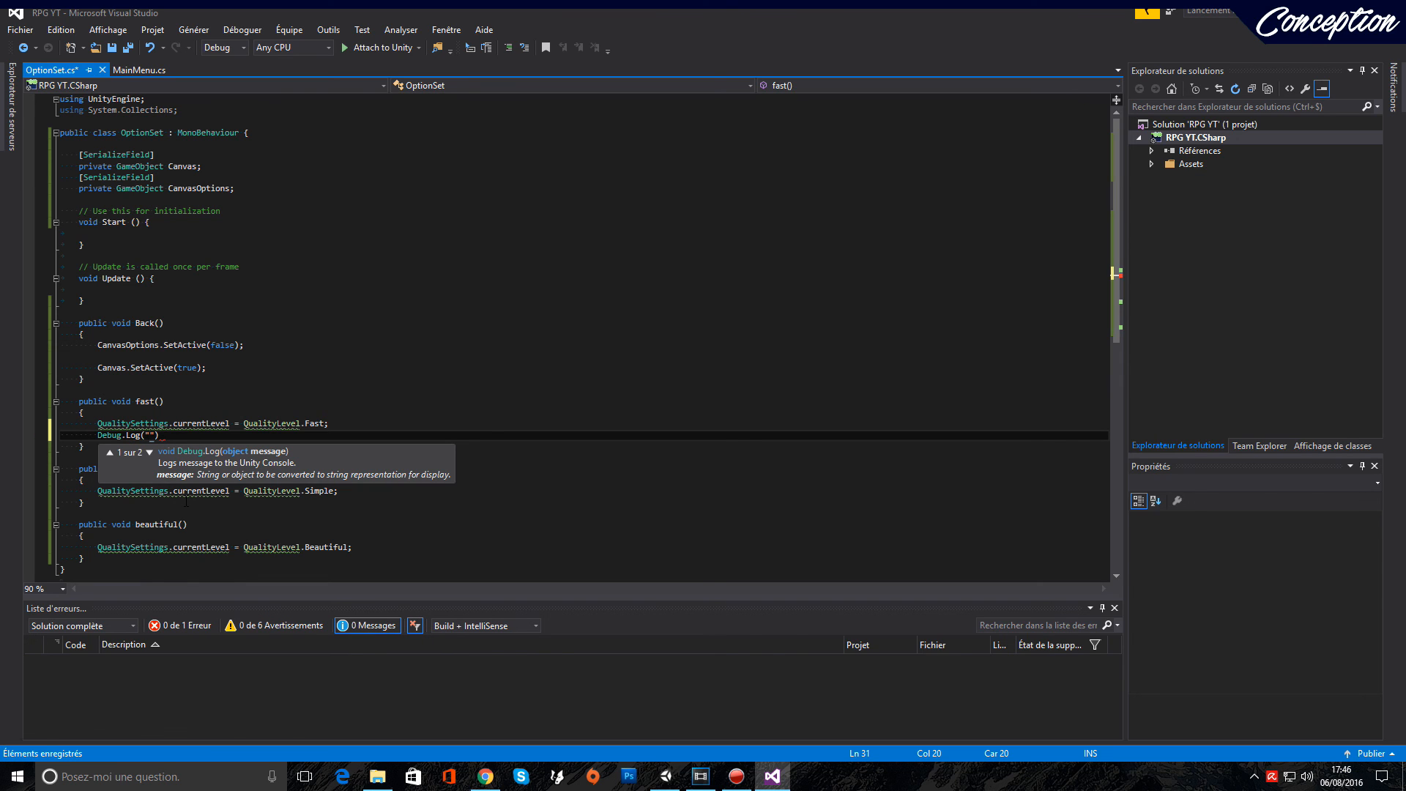
type("ANTOINE")
left_click(270, 436)
type(";")
key("ctrl+s")
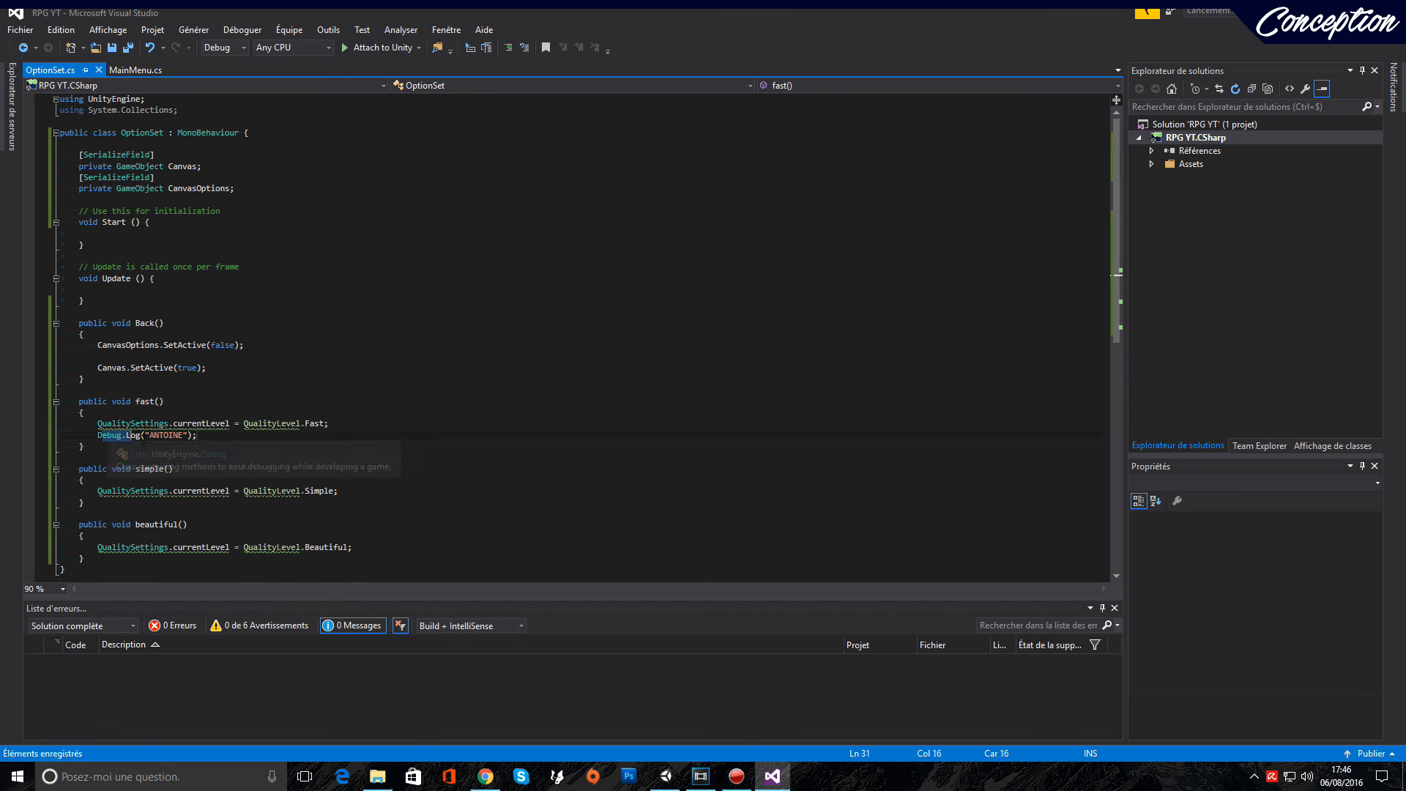
Copy the Debug.Log line from fast() below the quality lines in simple() and beautiful(), and save the script
key("Down")
left_click_drag(98, 435, 218, 438)
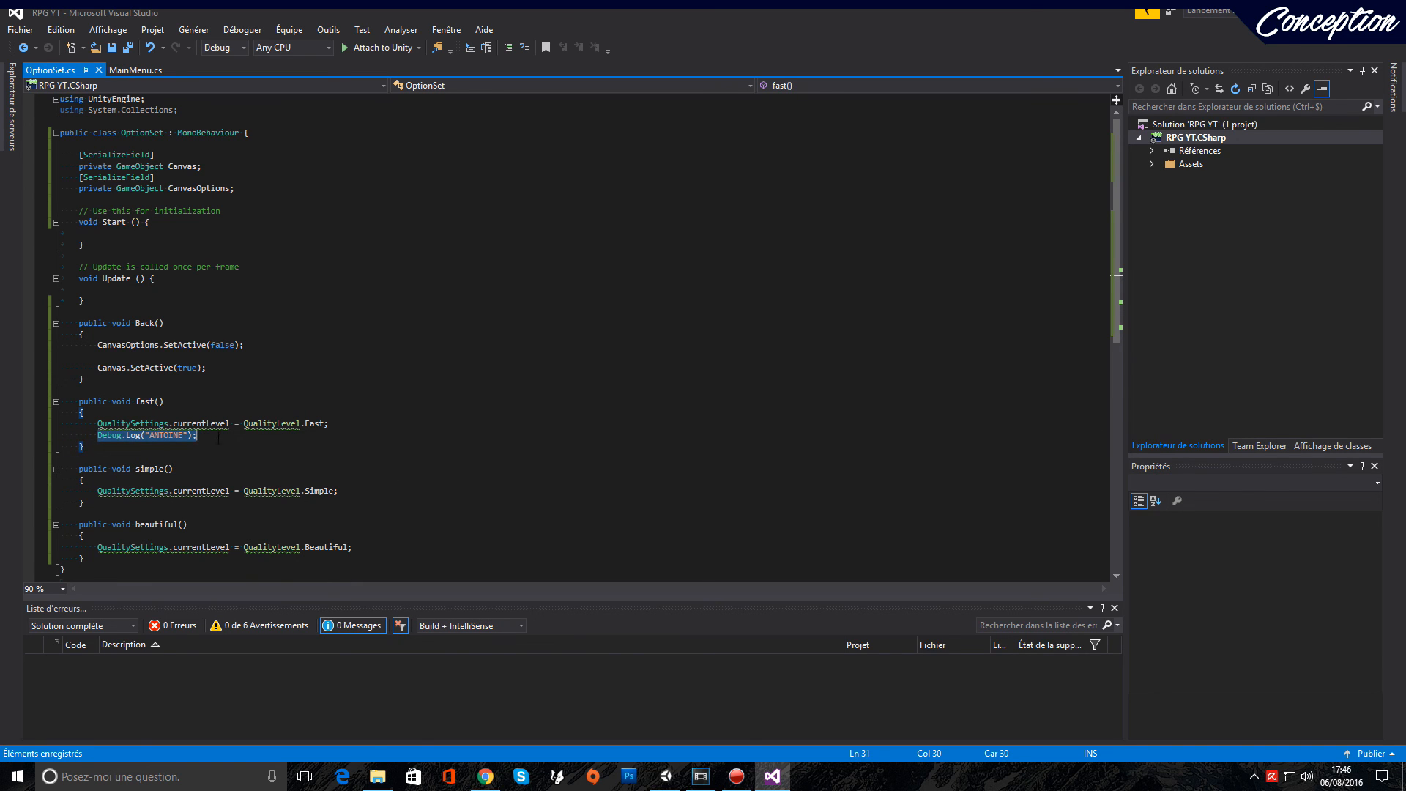
key("ctrl+c")
left_click(338, 491)
key("Return")
key("ctrl+v")
left_click(390, 557)
key("Return")
key("ctrl+v")
key("ctrl+s")
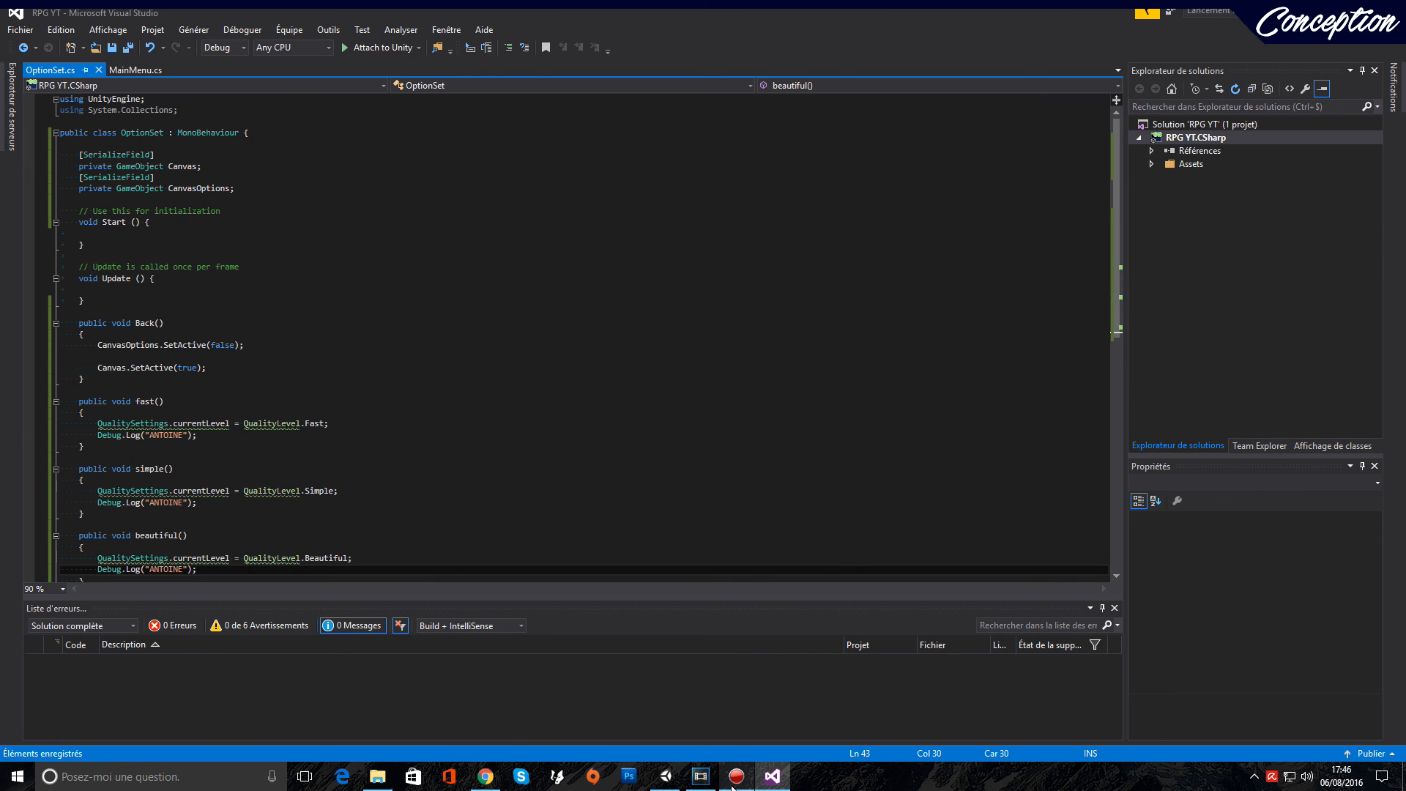
Switch back to Unity and clear the Console
mouse_move(733, 788)
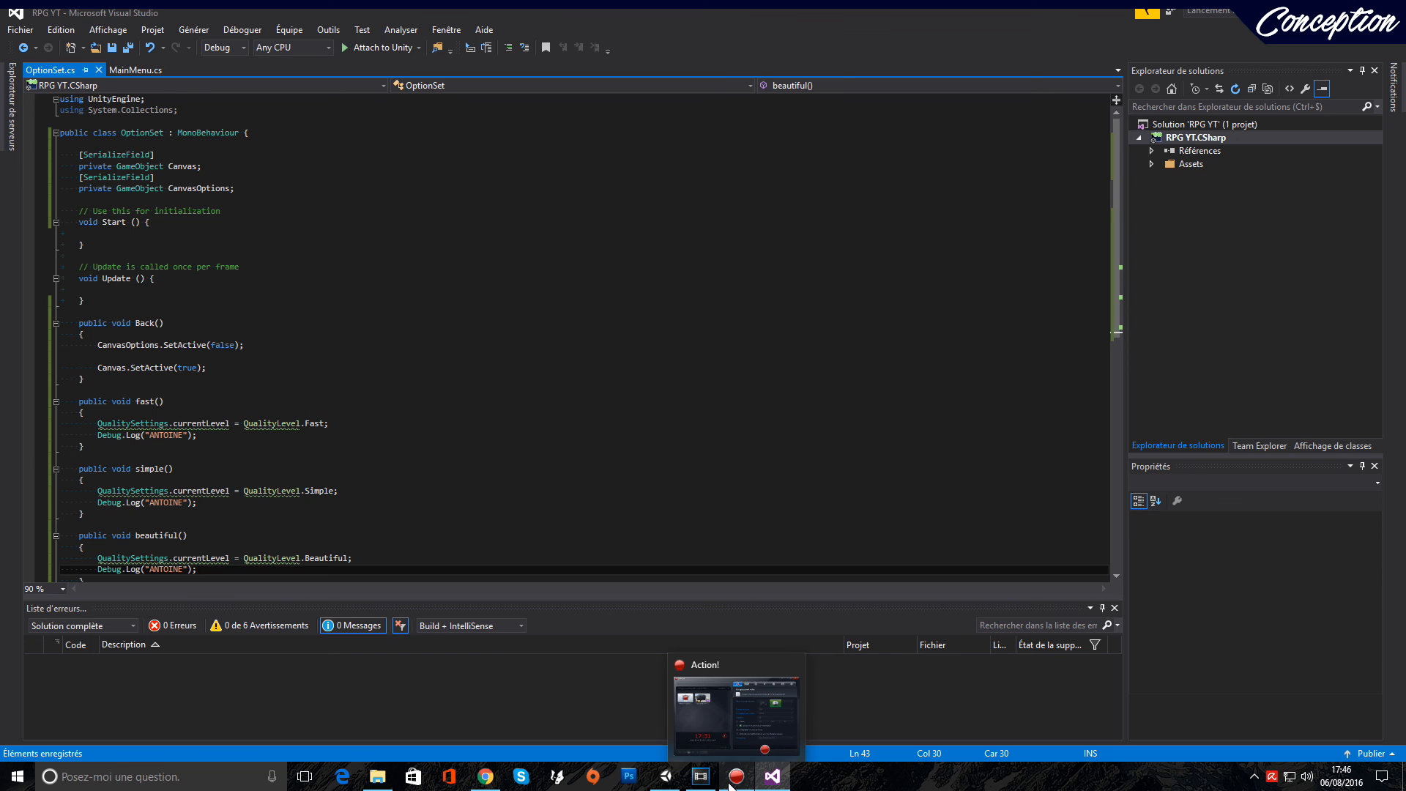
left_click(664, 780)
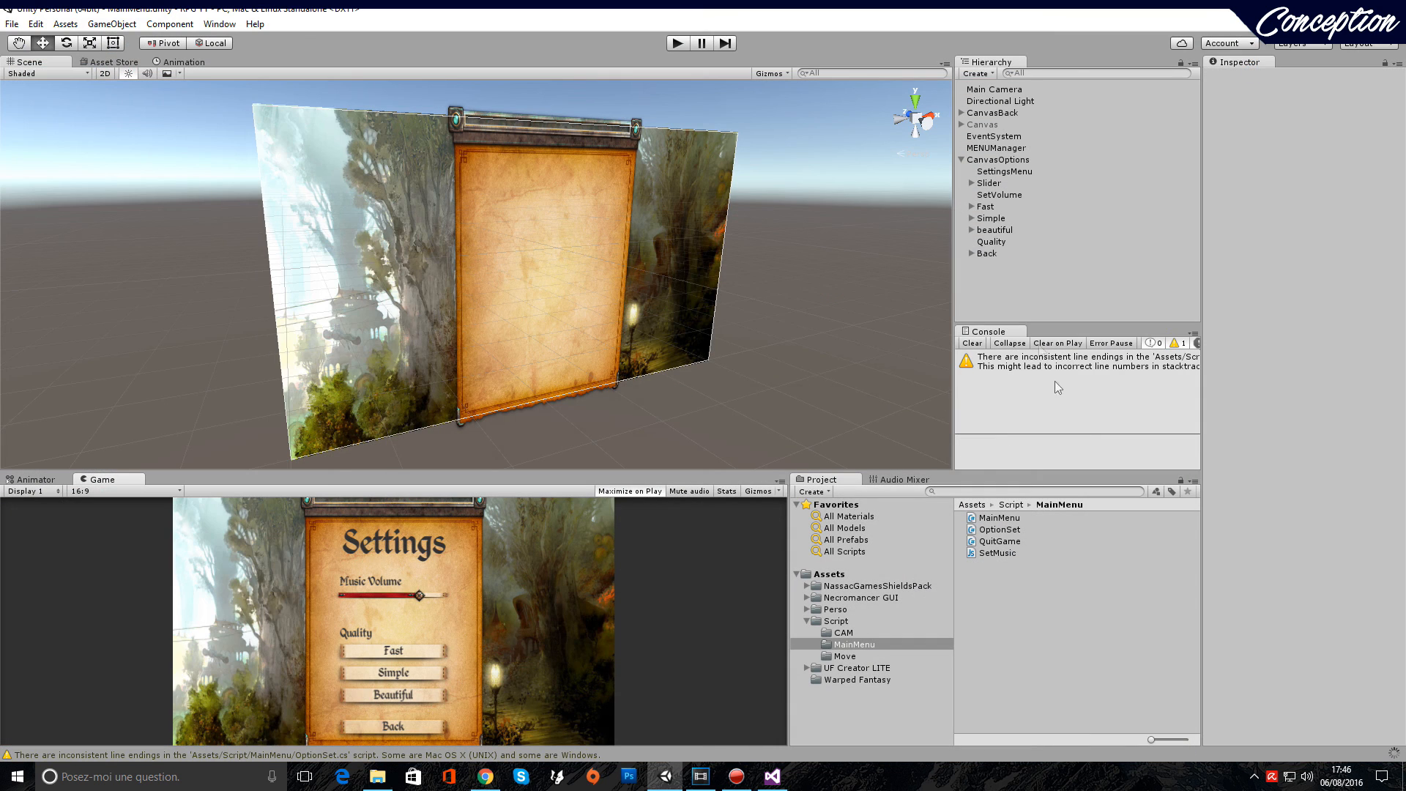
left_click(972, 343)
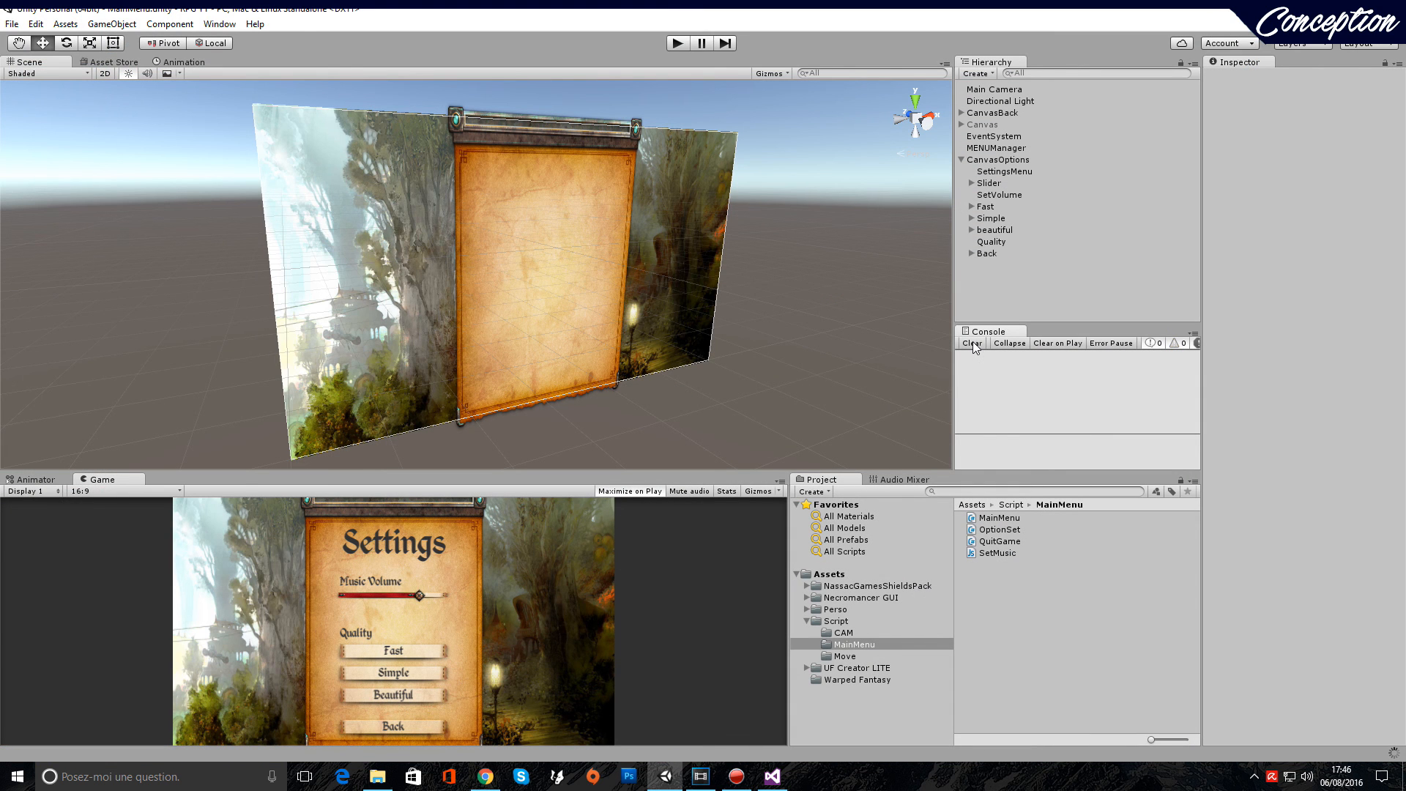
Test the Settings menu in Play mode: lower the music volume, try the quality buttons, return with Back, and stop
left_click(677, 44)
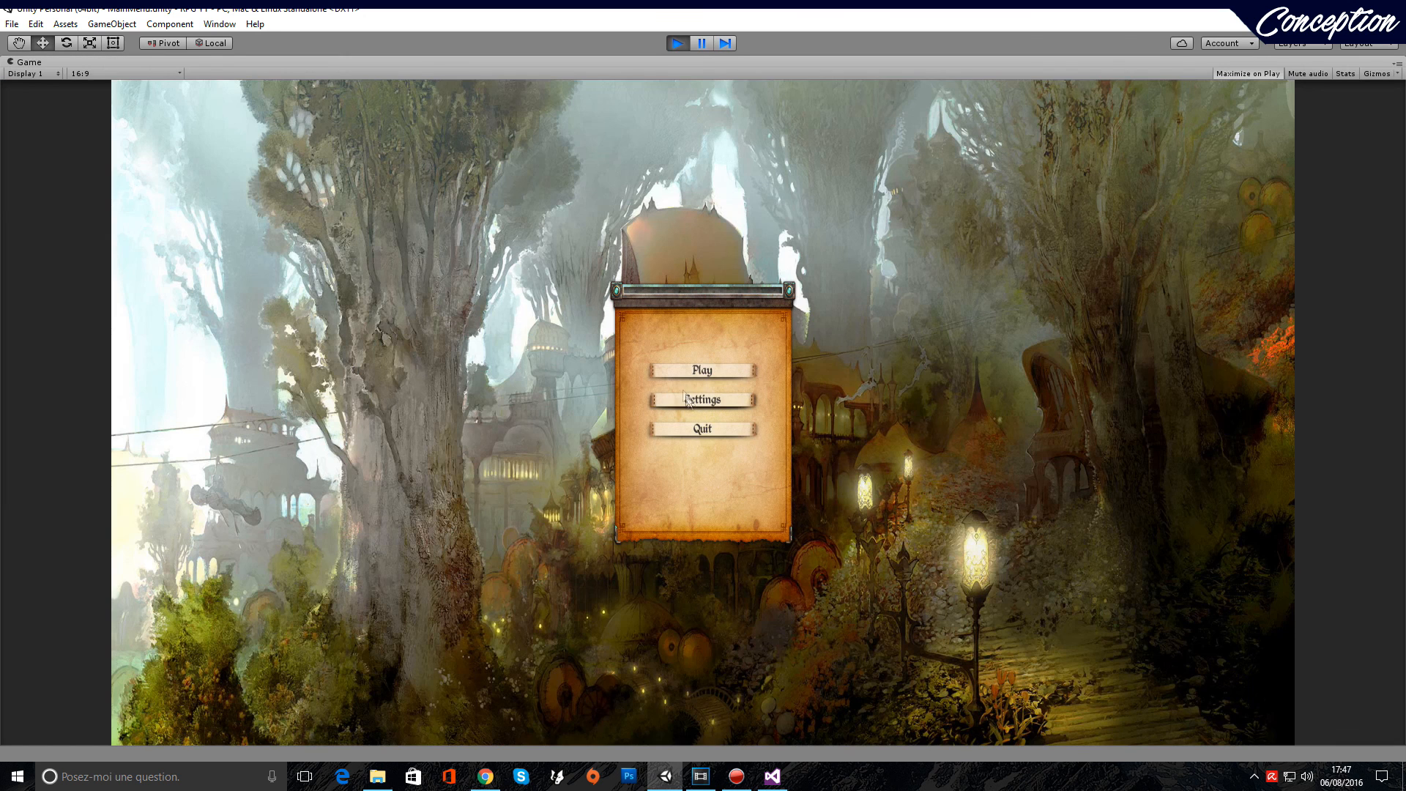
left_click(695, 396)
left_click_drag(729, 386, 653, 387)
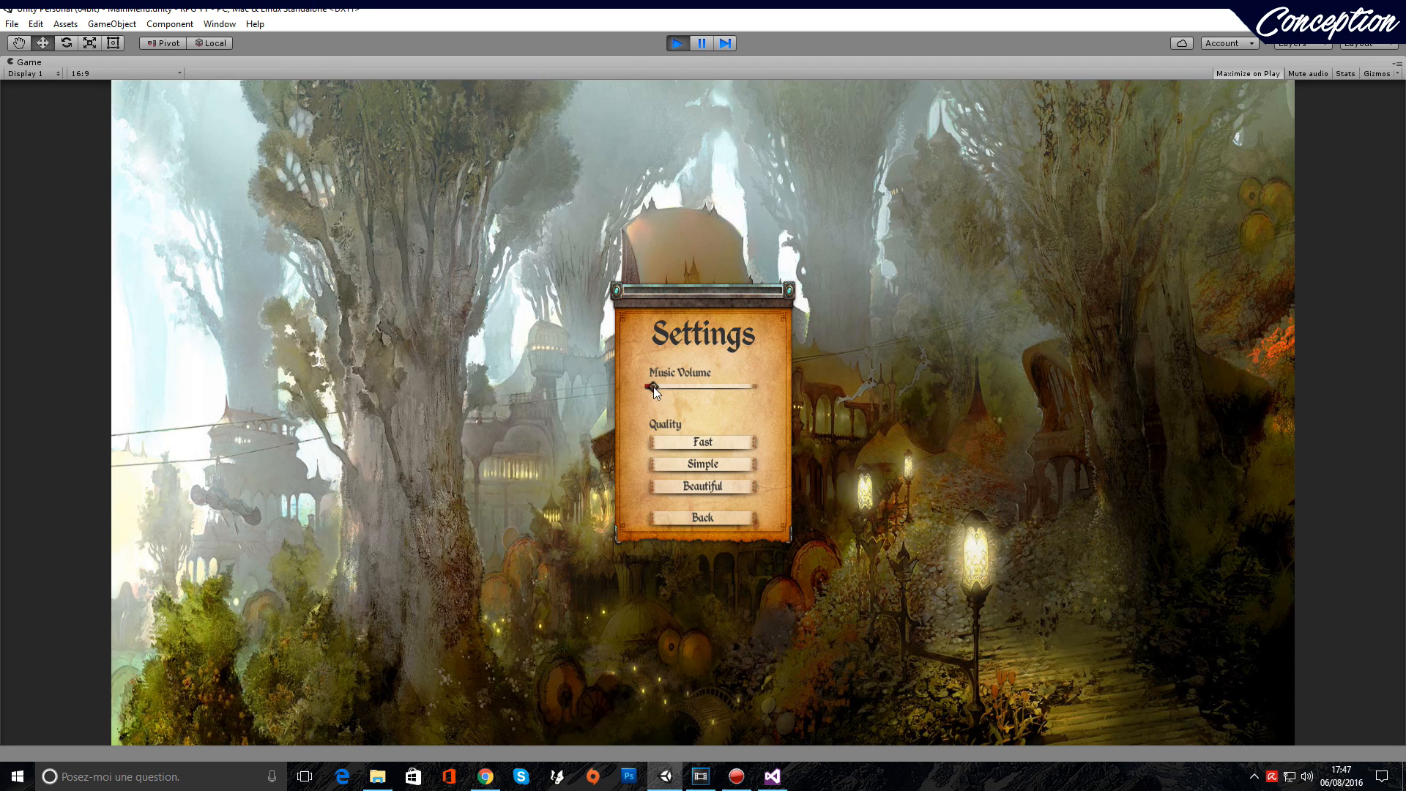
left_click(702, 466)
left_click(713, 523)
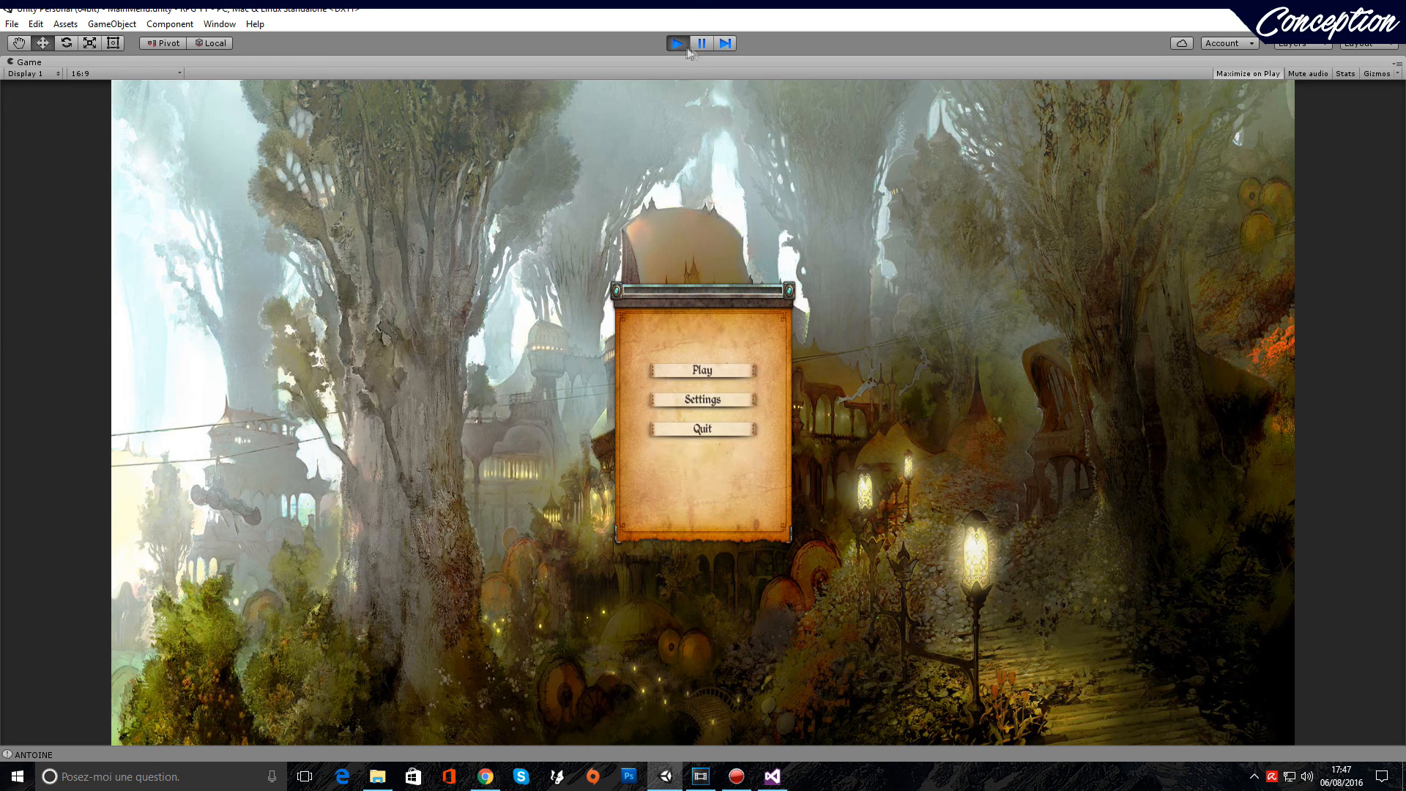
left_click(677, 43)
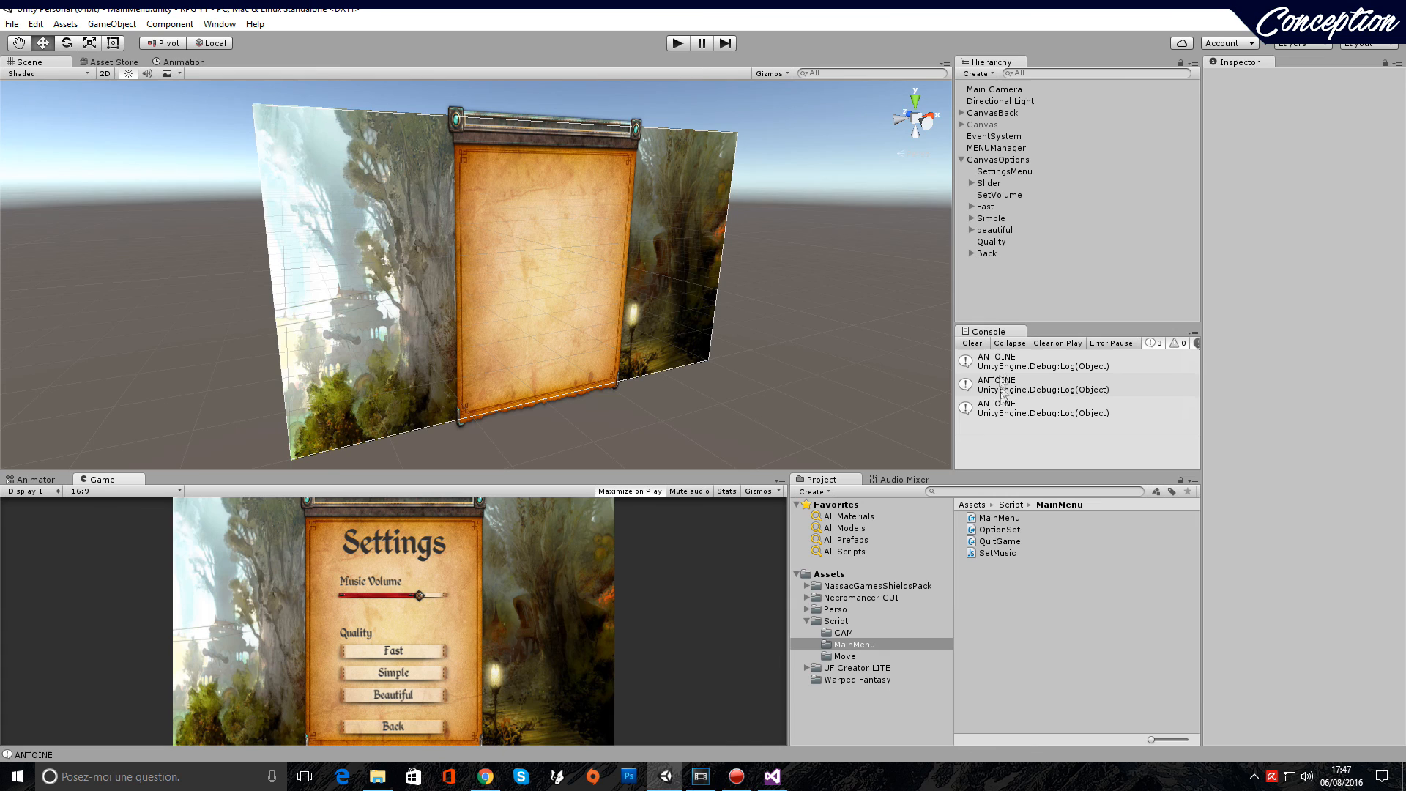